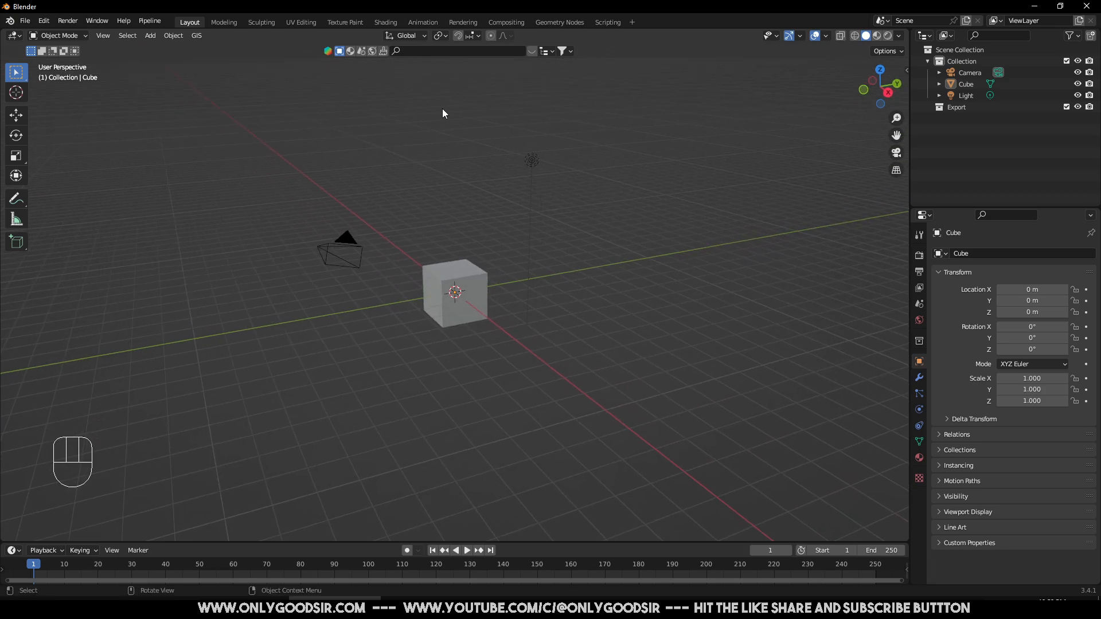
scroll(401, 247, "up", 1)
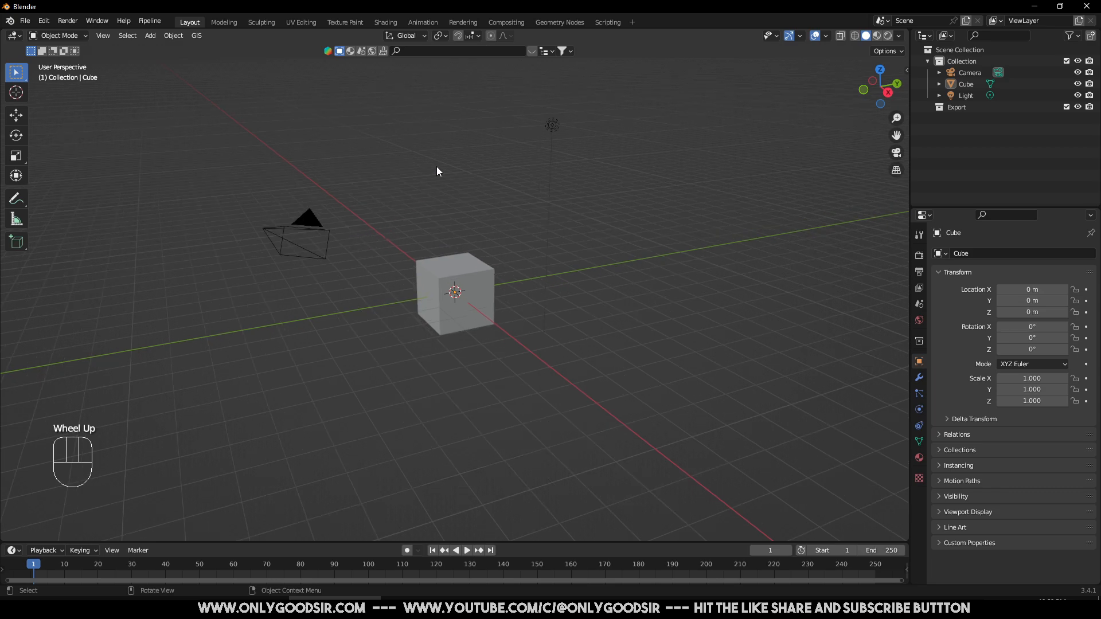
middle_click_drag(437, 171, 430, 175)
scroll(435, 208, "up", 1)
middle_click_drag(452, 242, 523, 220)
scroll(523, 235, "down", 2)
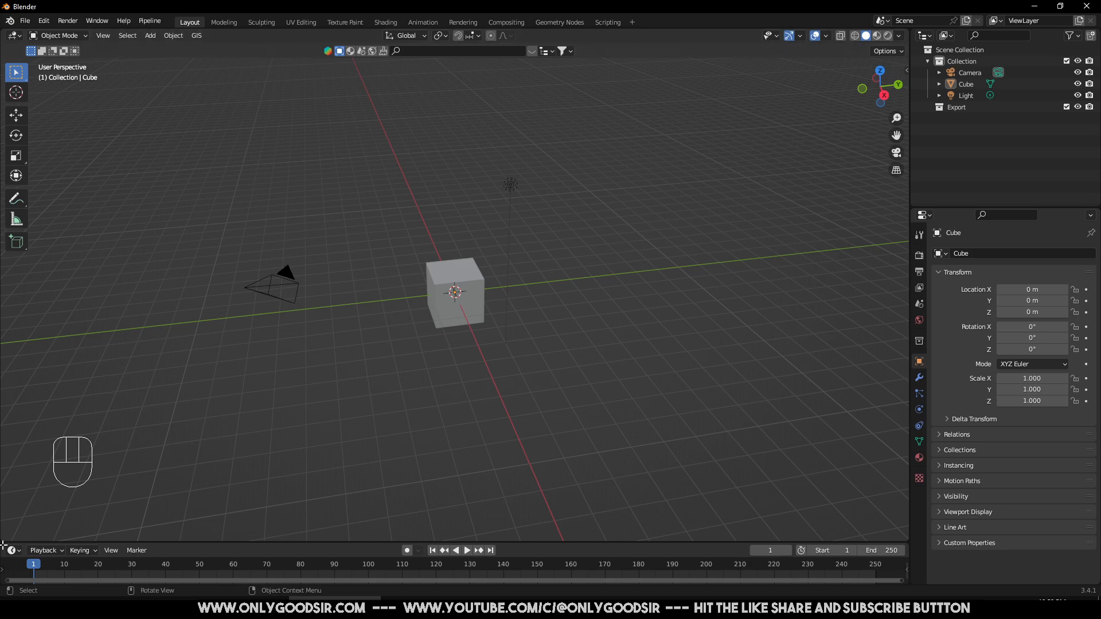
middle_click_drag(163, 445, 295, 411)
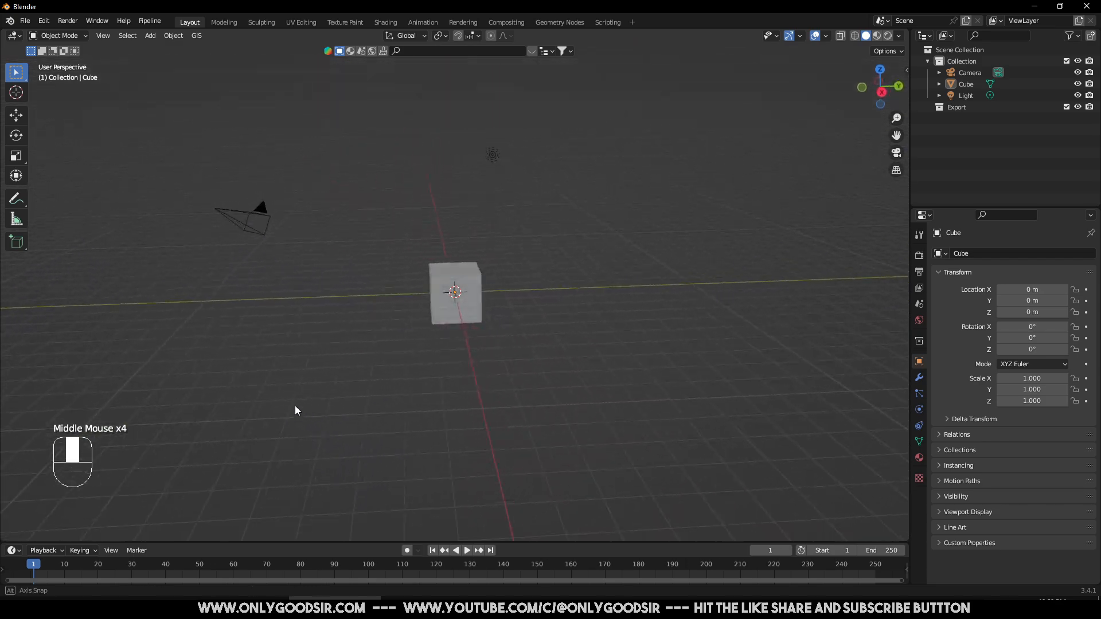
left_click(450, 308)
left_click(262, 212)
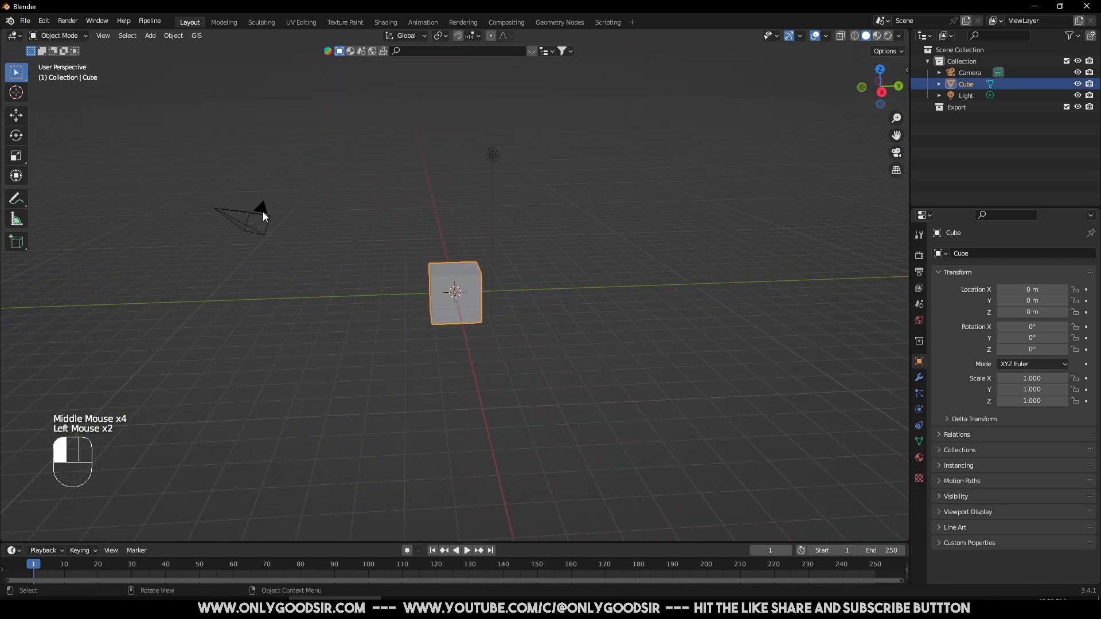
key("n")
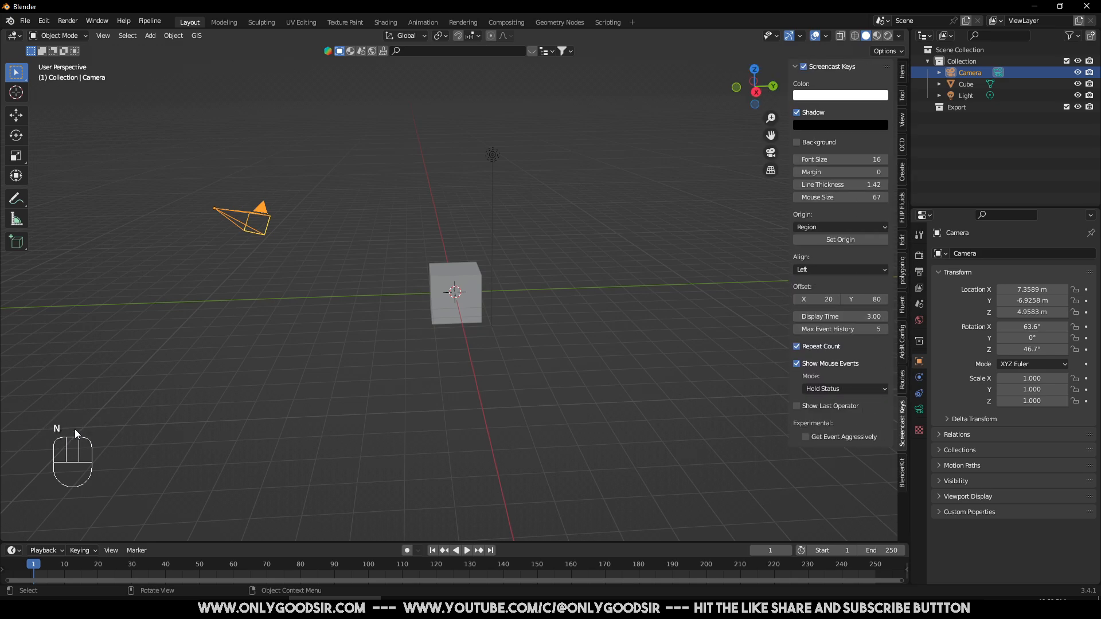
key("n")
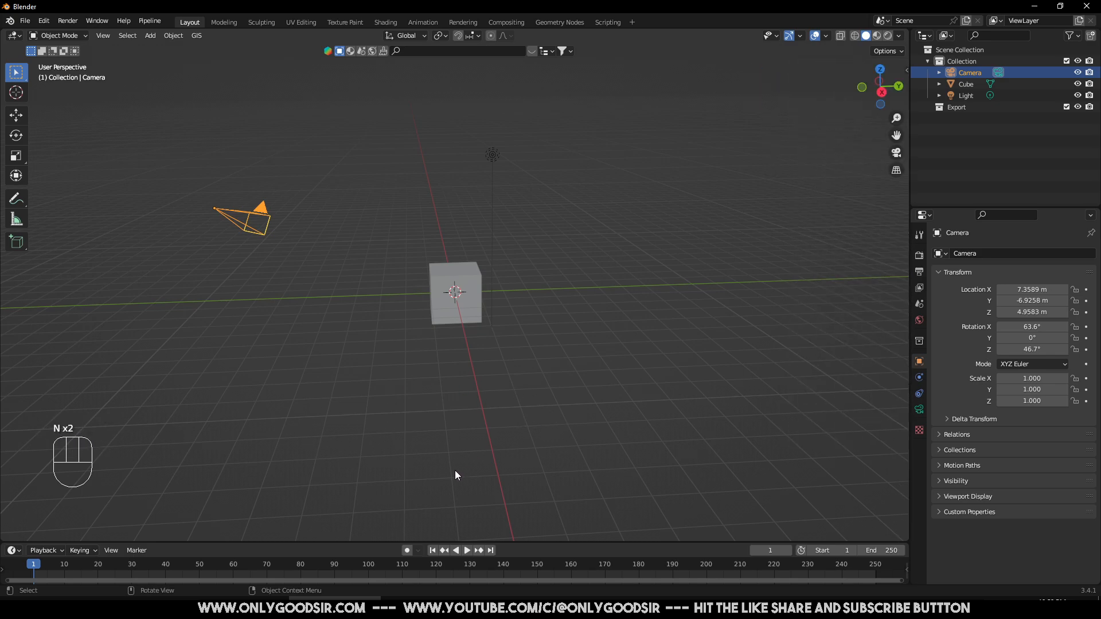
middle_click_drag(455, 471, 370, 401)
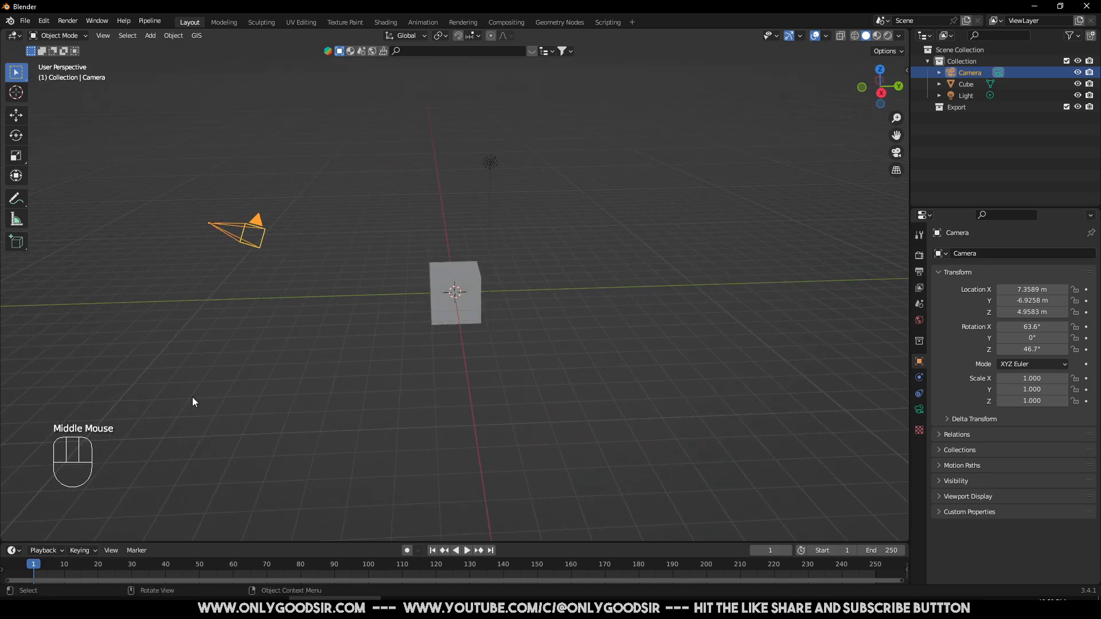
left_click(437, 287)
left_click(438, 284)
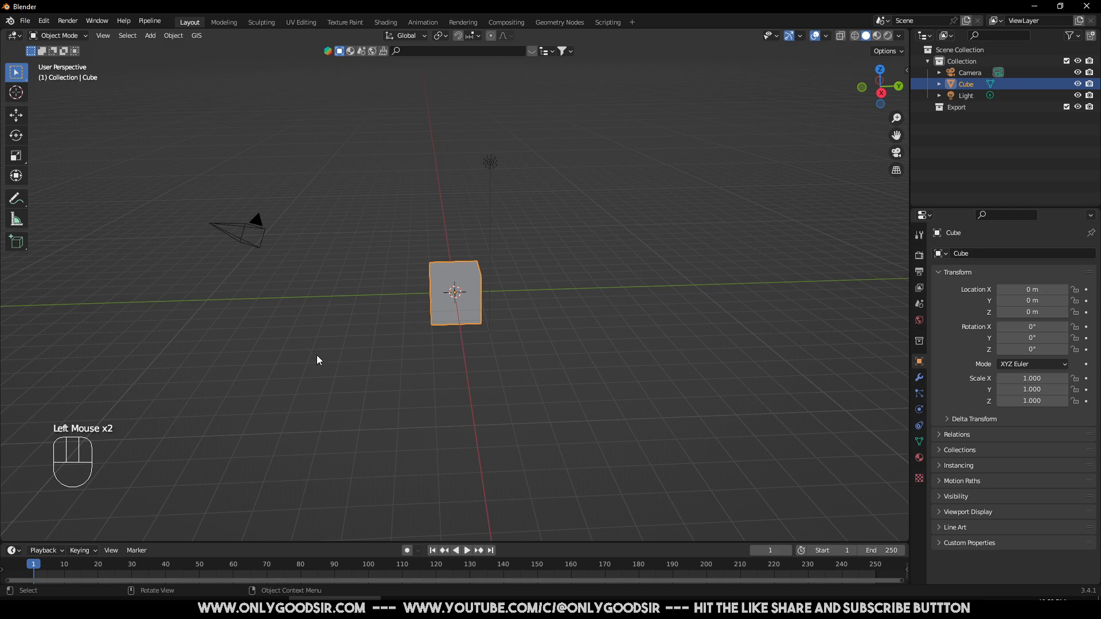
left_click(409, 251)
middle_click_drag(368, 319, 416, 279)
scroll(430, 323, "up", 2)
left_click(160, 366)
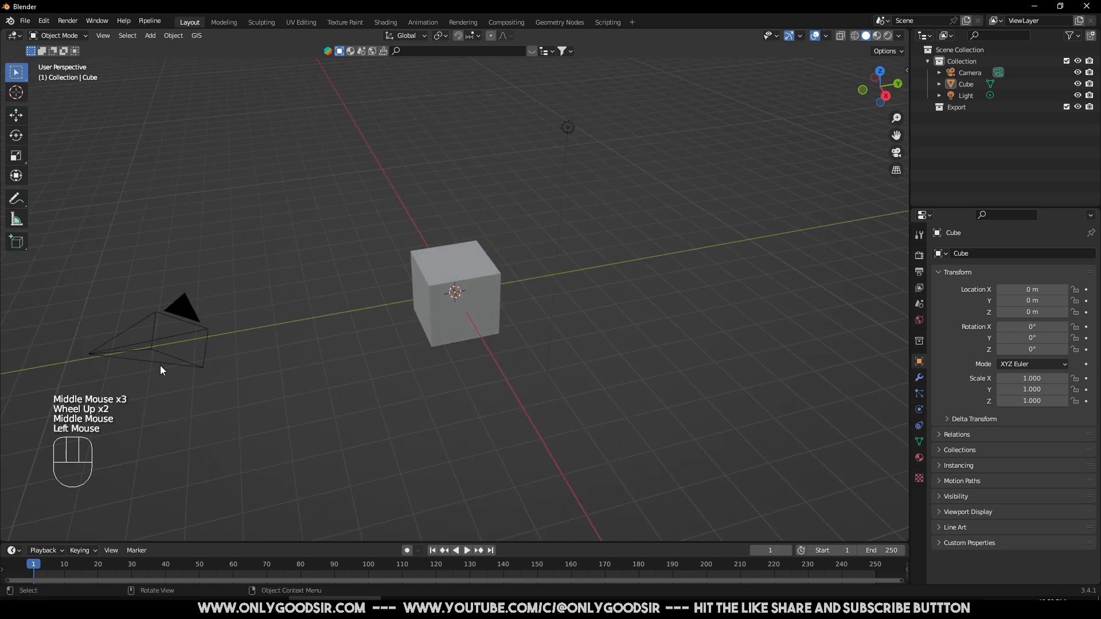
Step: Delete the default camera and light from the scene, keeping the cube
left_click(203, 313)
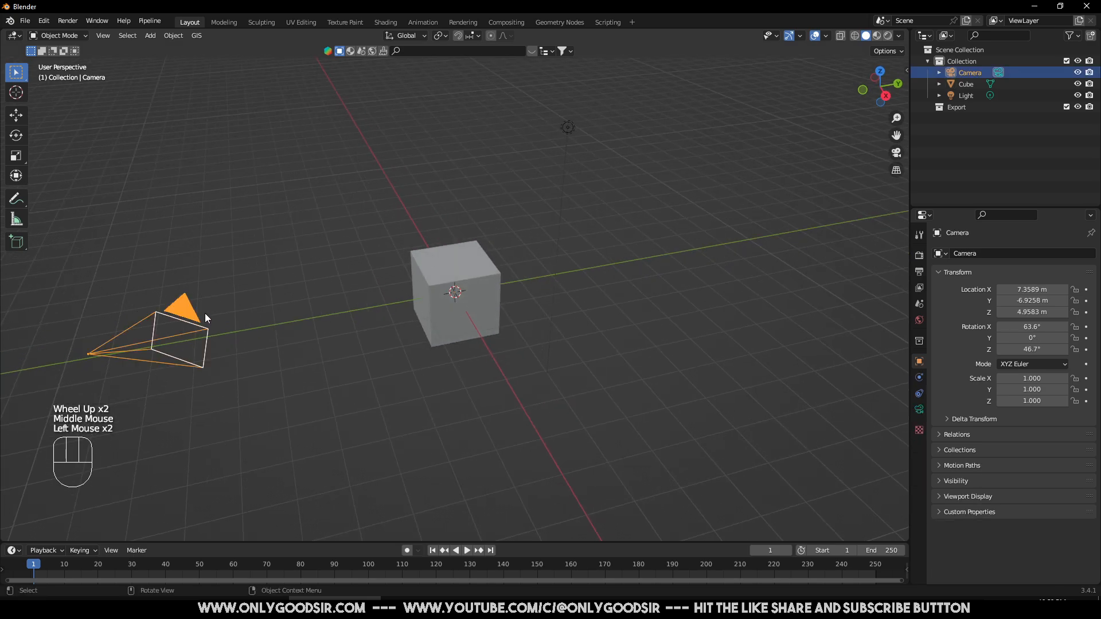
left_click(569, 129, "shift")
key("Delete")
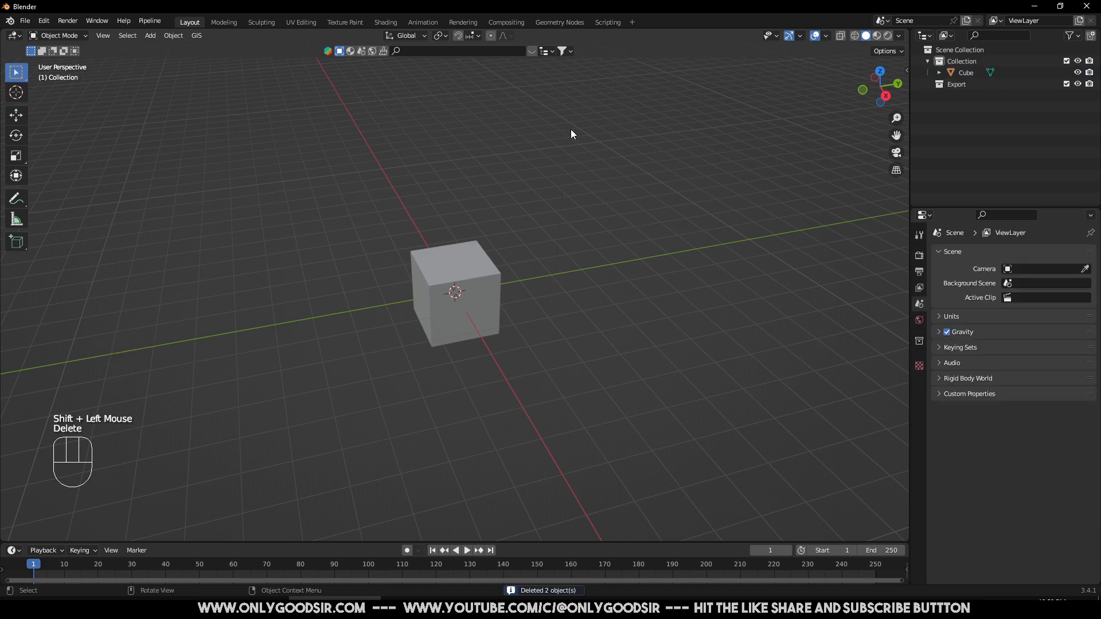
Step: Select the default cube and enter Edit Mode on it
left_click(456, 283)
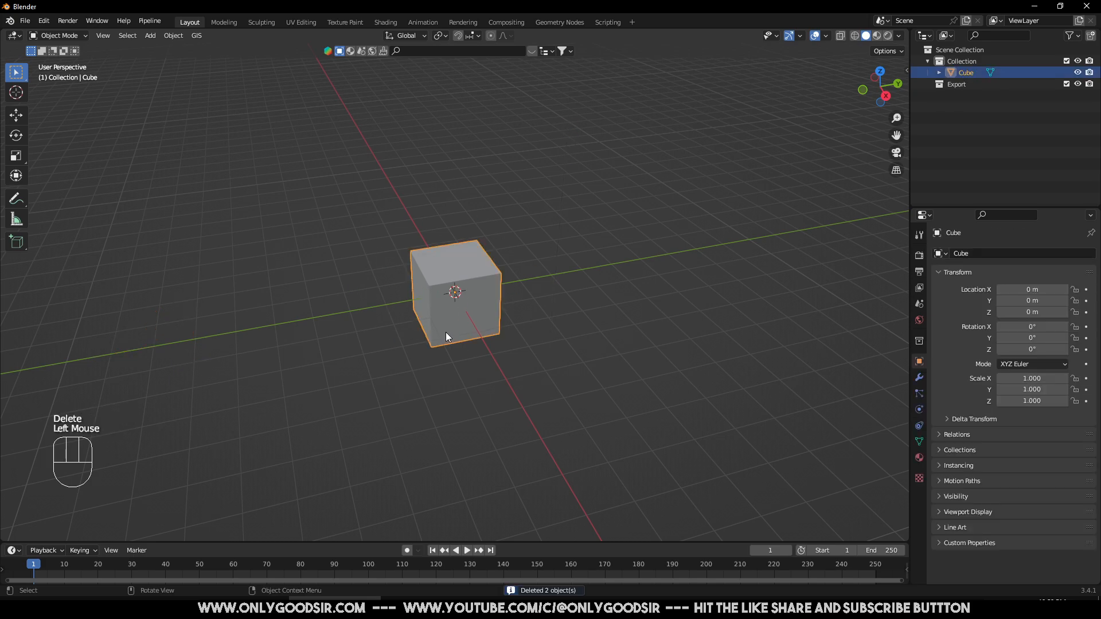
scroll(446, 342, "up", 4)
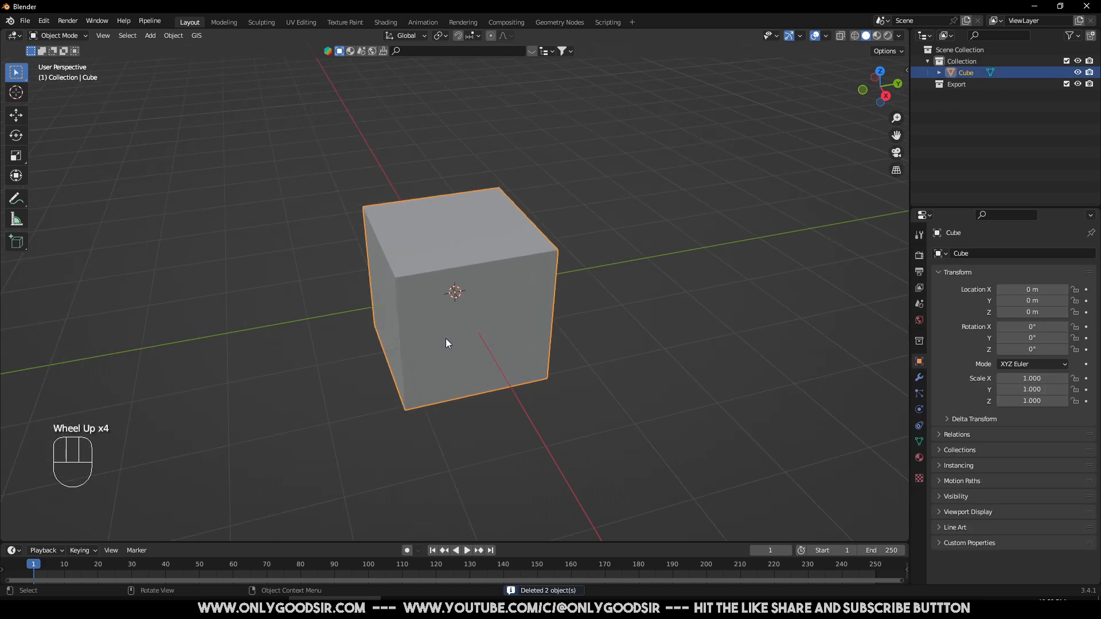
scroll(445, 342, "up", 1)
middle_click_drag(441, 341, 437, 319)
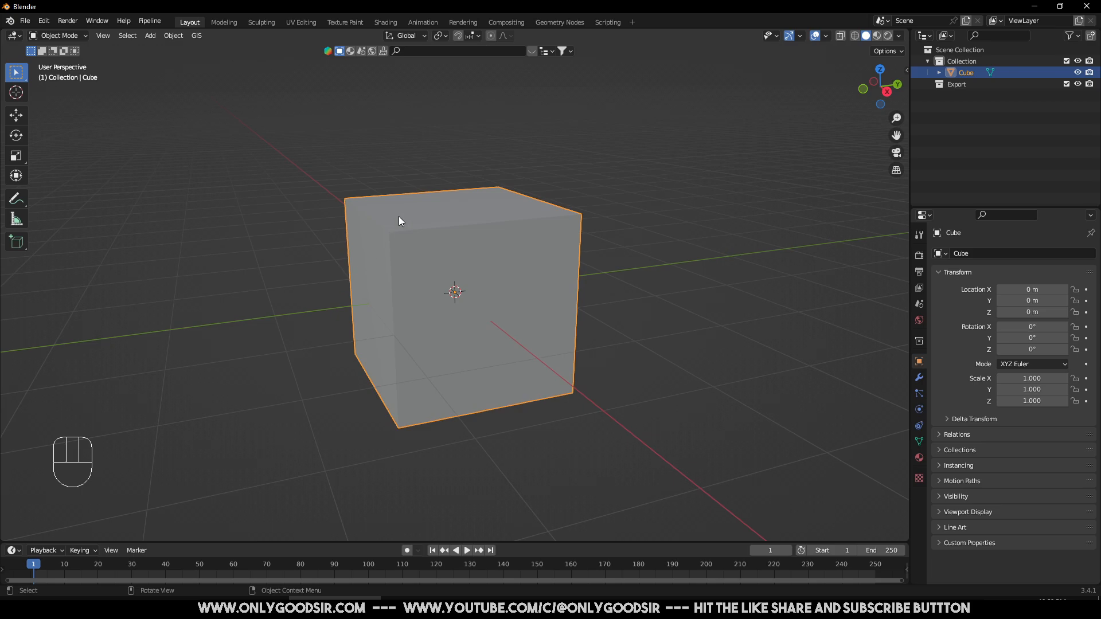
middle_click_drag(401, 216, 412, 257)
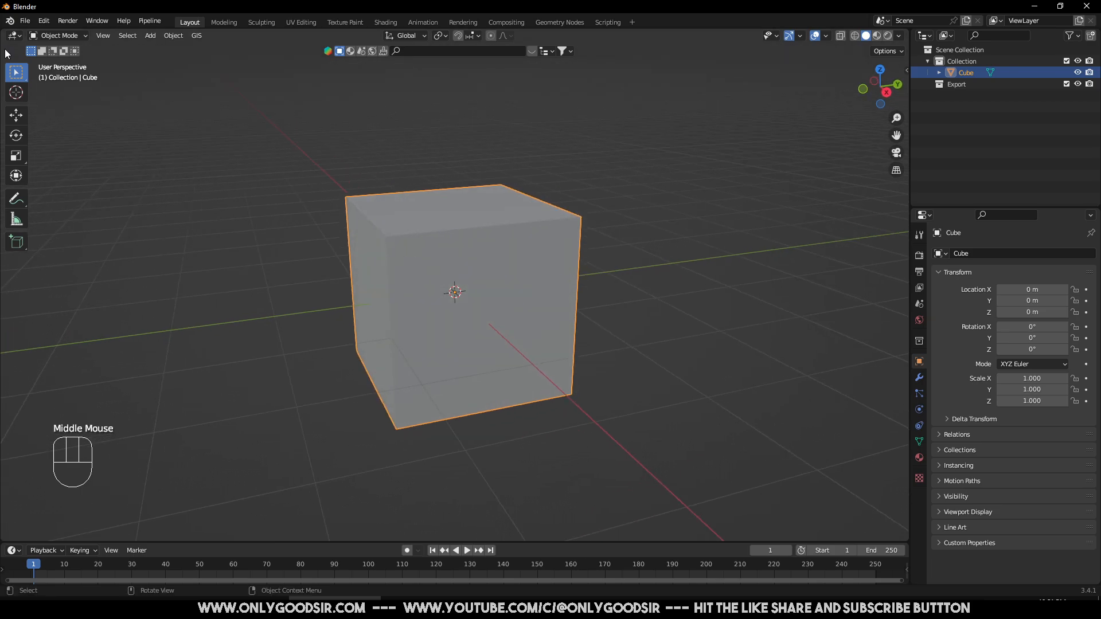
left_click(57, 35)
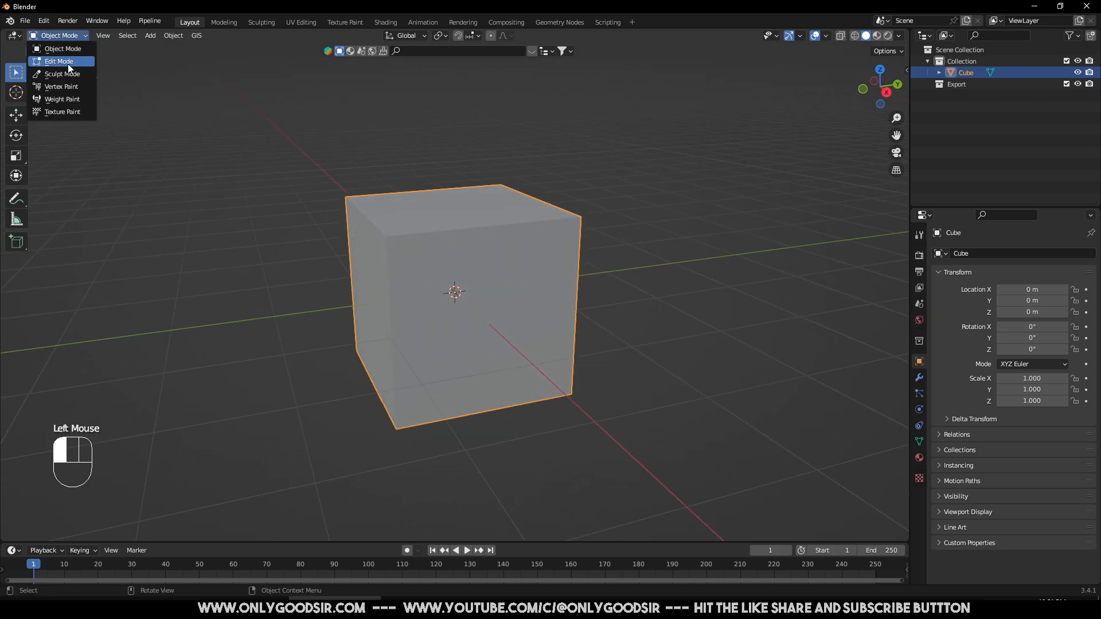
left_click(68, 63)
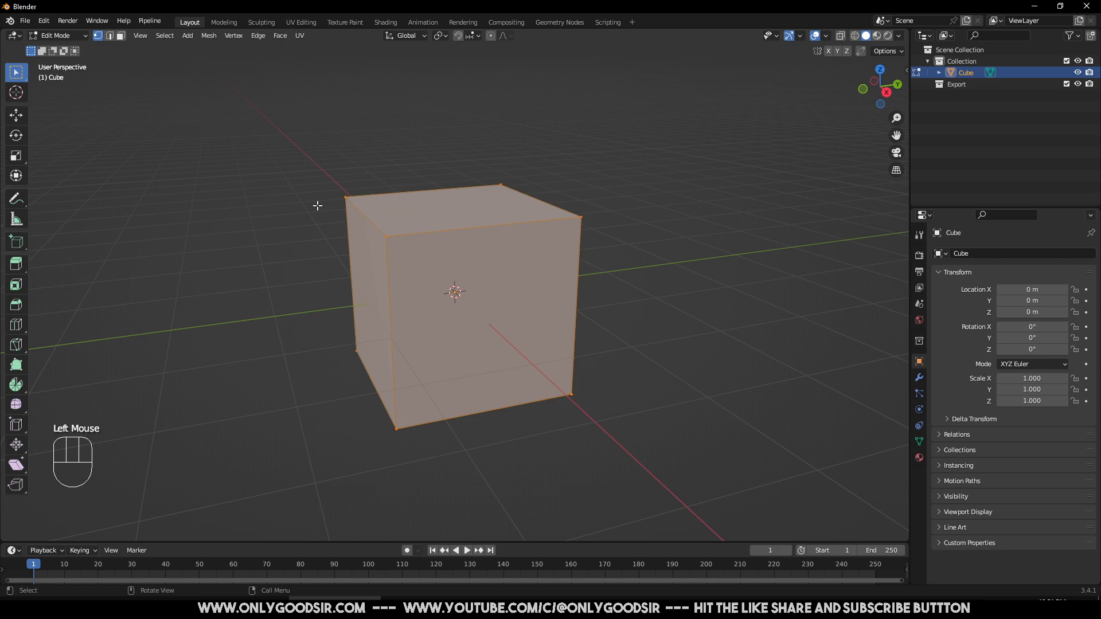
Step: Add evenly spaced vertical loop cuts that divide the cube along the Y axis, with the number of cuts set to 4
left_click(17, 325)
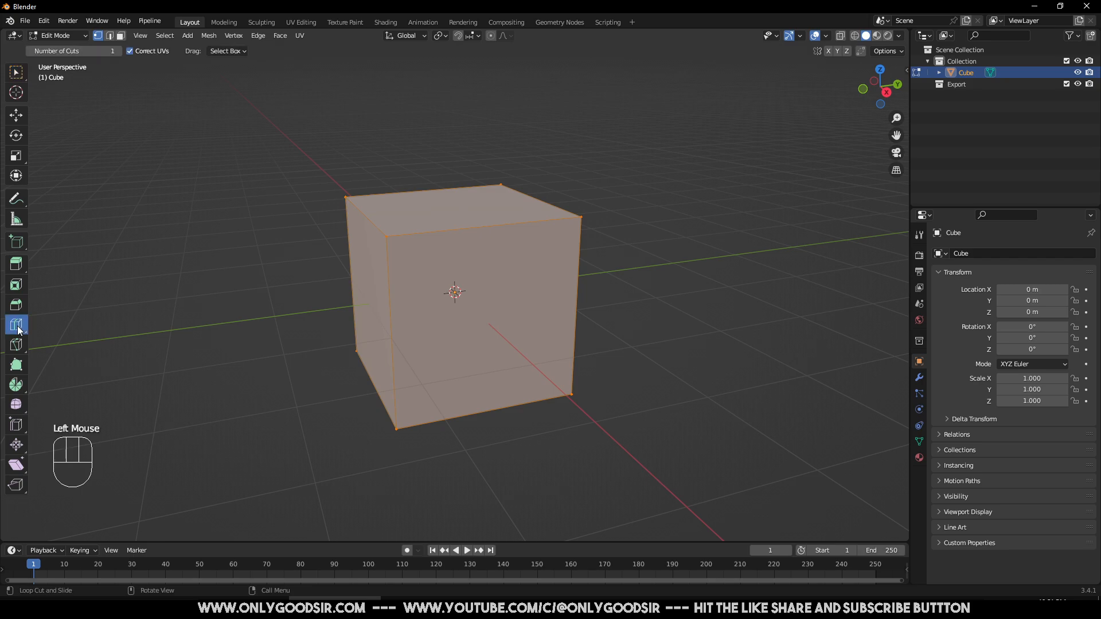
left_click(466, 229)
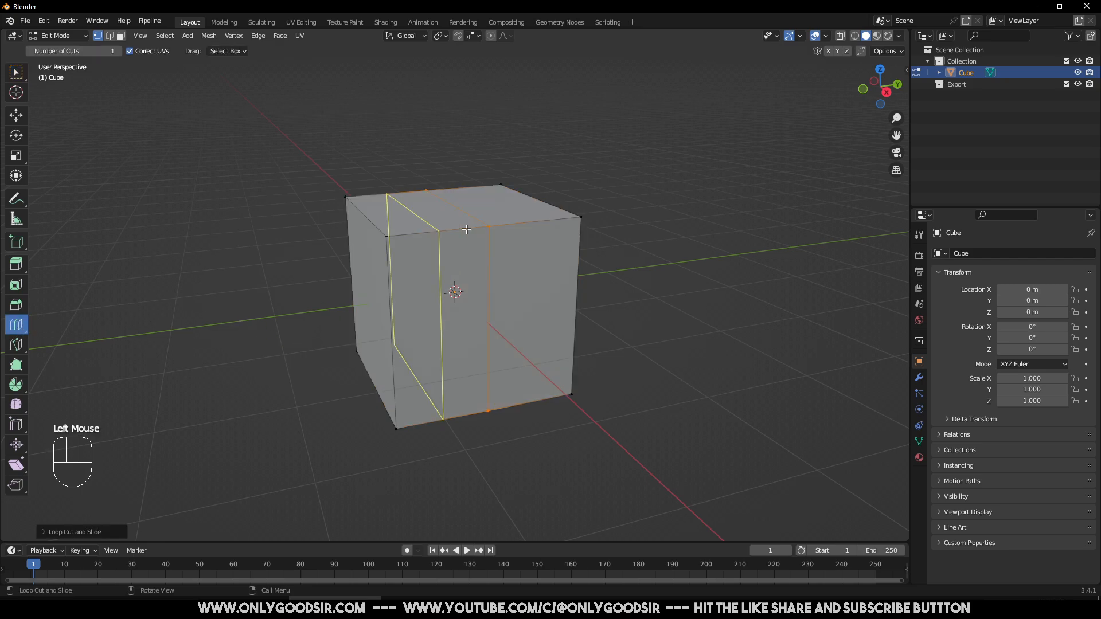
left_click(47, 531)
left_click(115, 409)
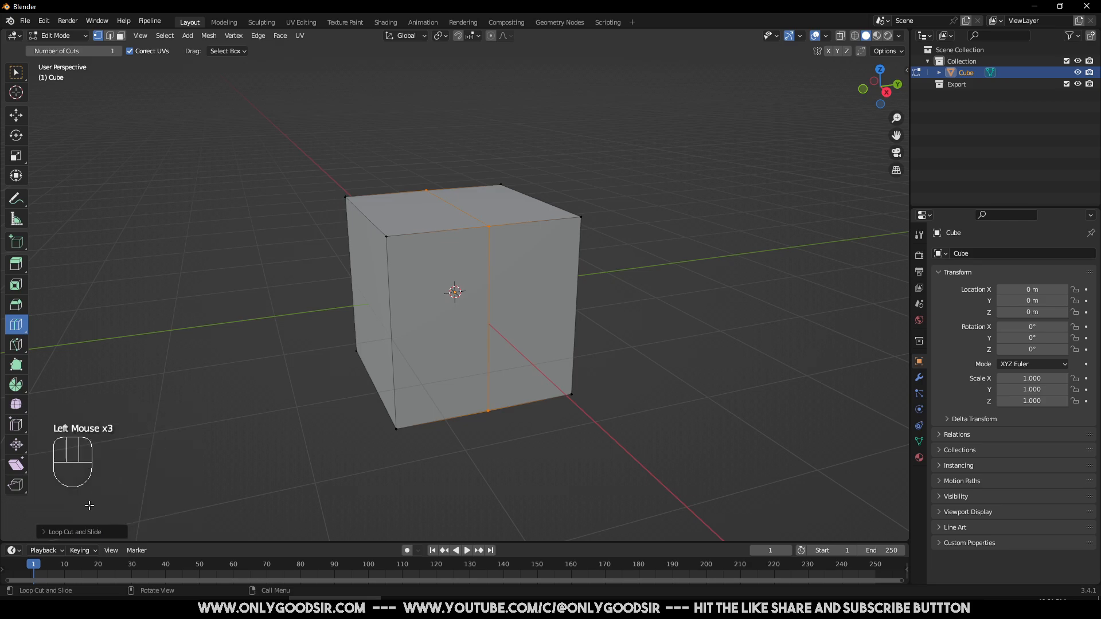
left_click(46, 531)
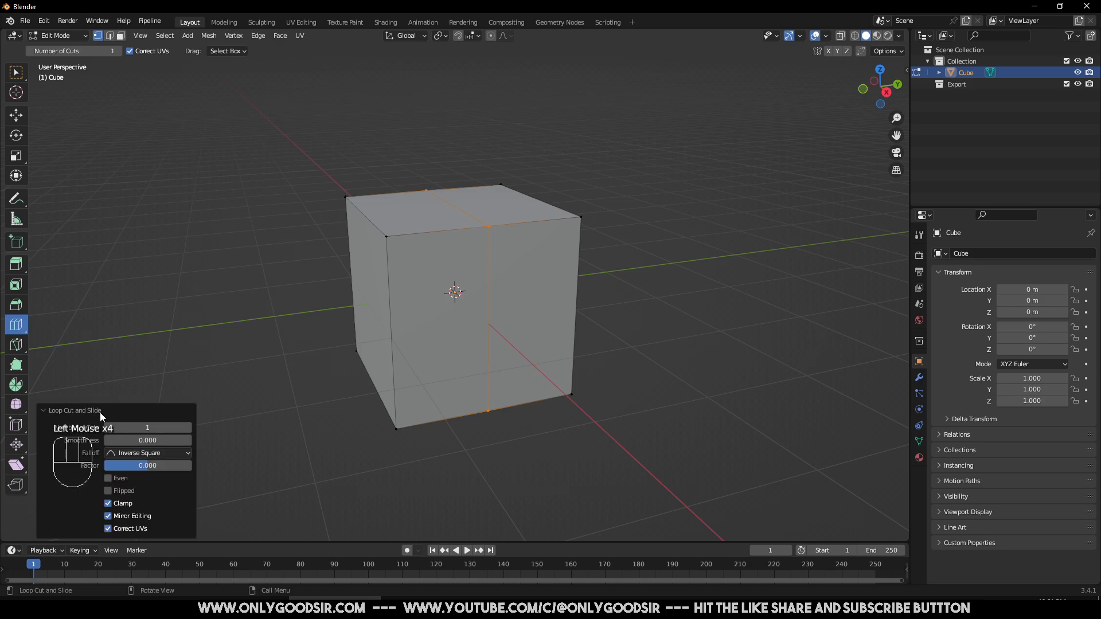
left_click(188, 427)
left_click(187, 427)
left_click(187, 428)
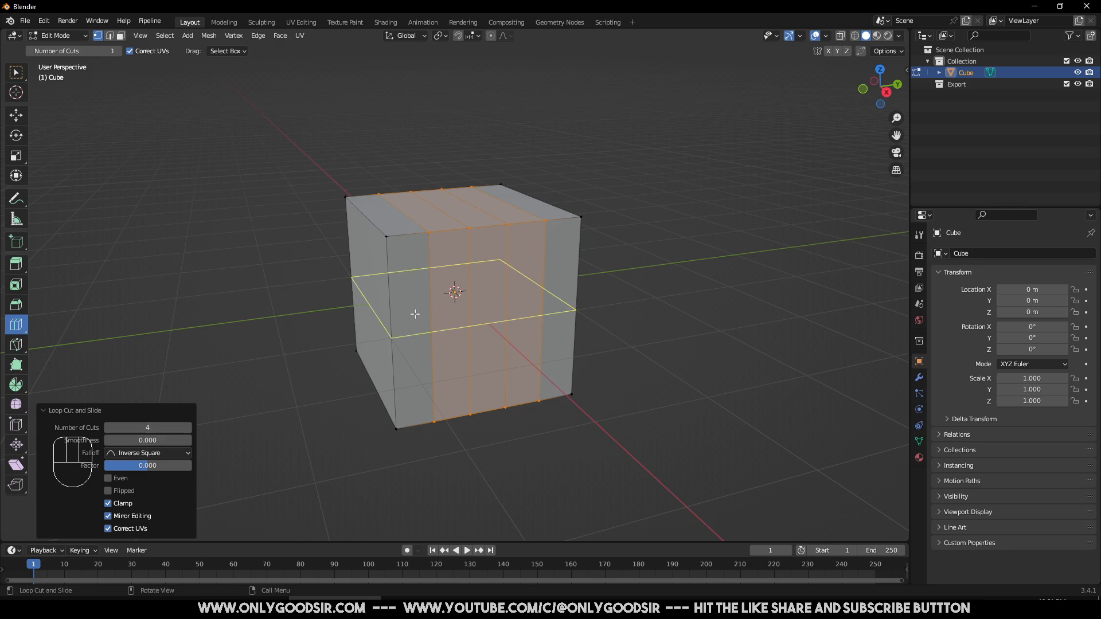
Step: Add horizontal loop cuts around the cube's height, with the number of cuts set to 4
left_click(385, 323)
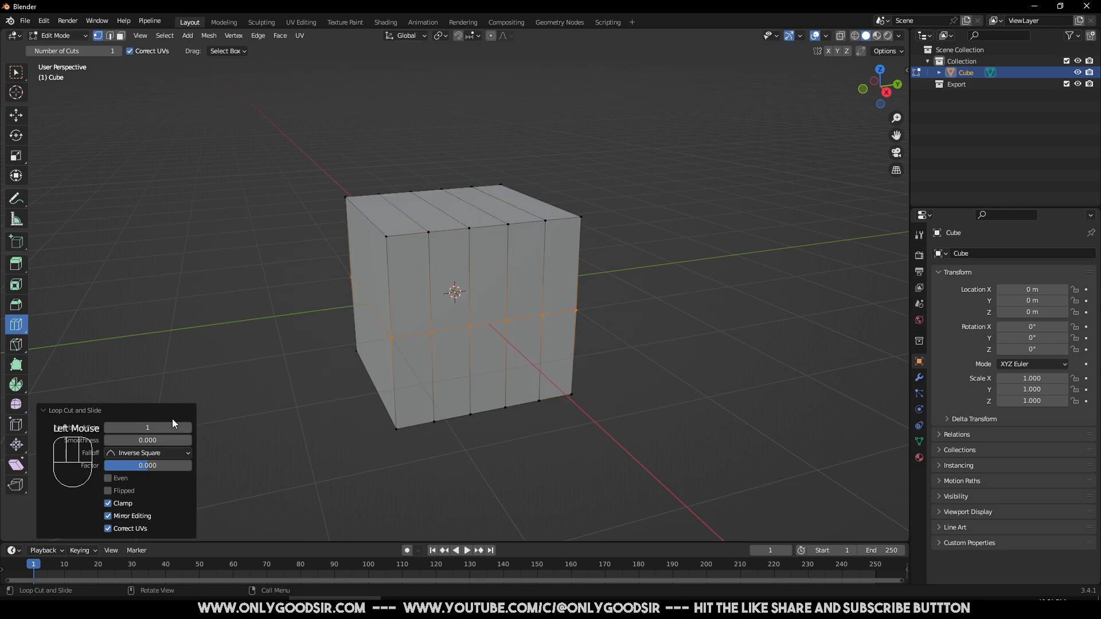
left_click(188, 428)
left_click(188, 428)
left_click(188, 428)
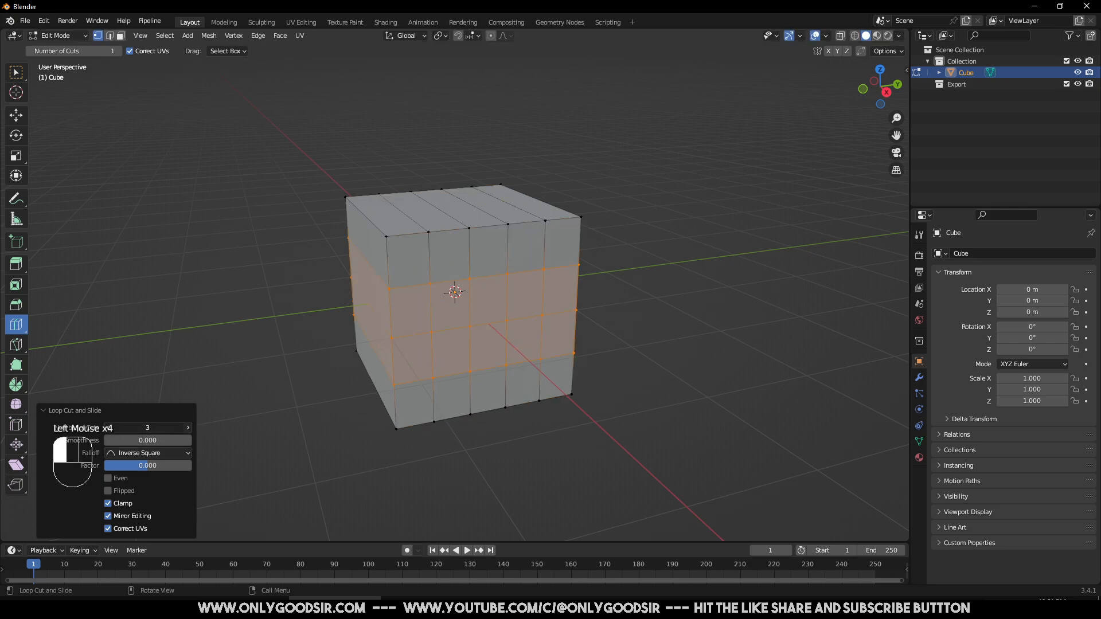
left_click(188, 428)
Step: Add vertical loop cuts that divide the cube along the X axis, with the number of cuts set to 4
middle_click_drag(371, 305, 434, 264)
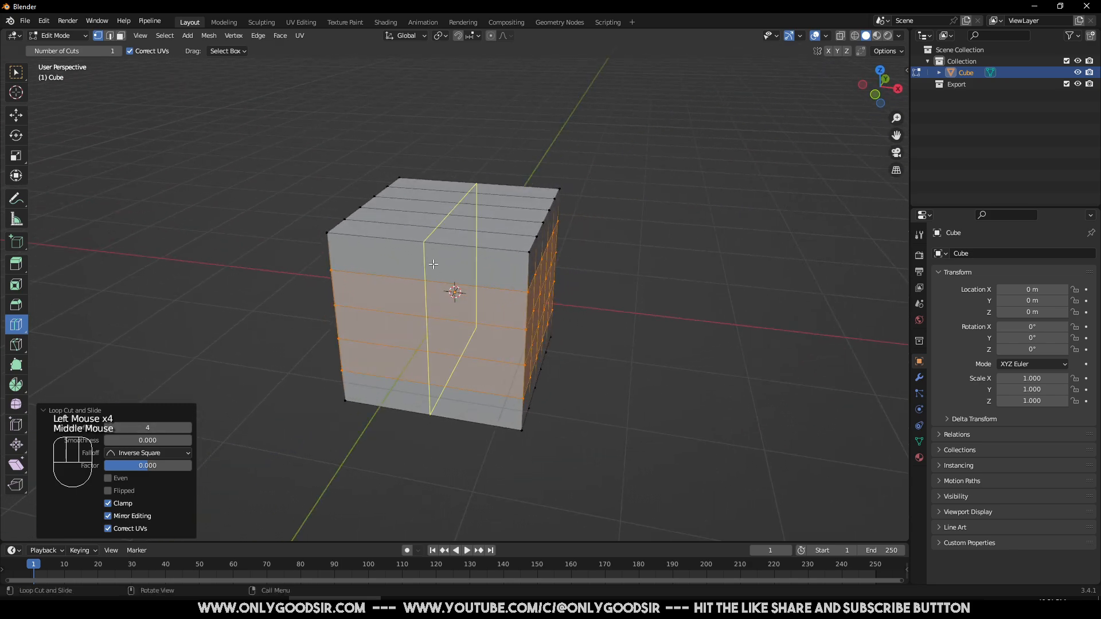
left_click(433, 255)
left_click(188, 428)
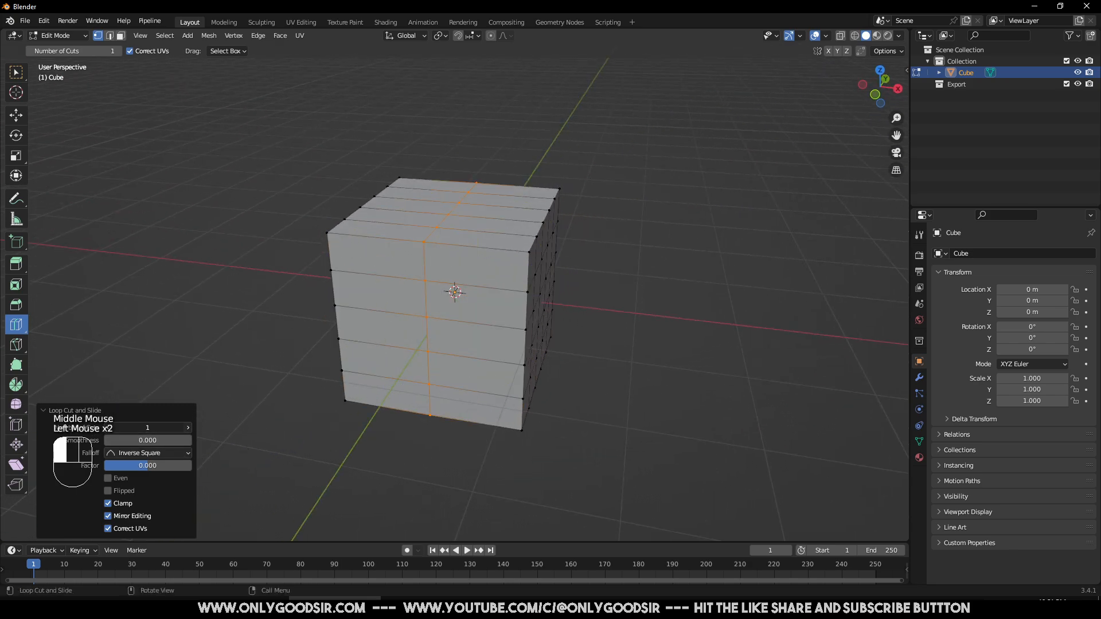
left_click(188, 428)
left_click(188, 427)
Step: Activate the Move tool, clear the mesh selection and switch to face select mode
middle_click_drag(288, 307, 69, 170)
left_click(16, 115)
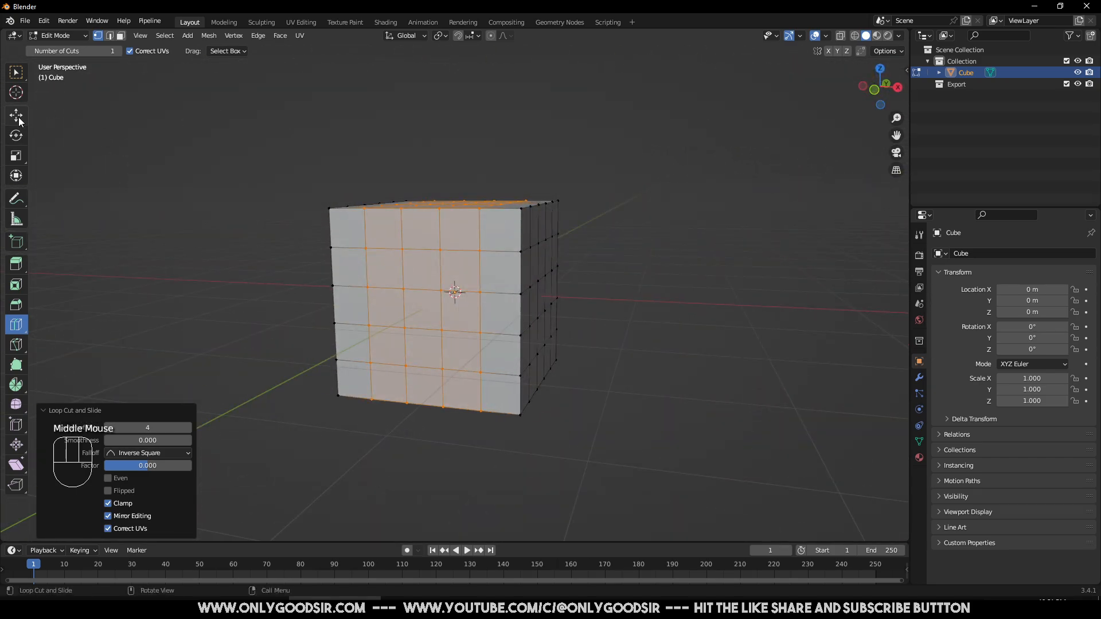
left_click(91, 413)
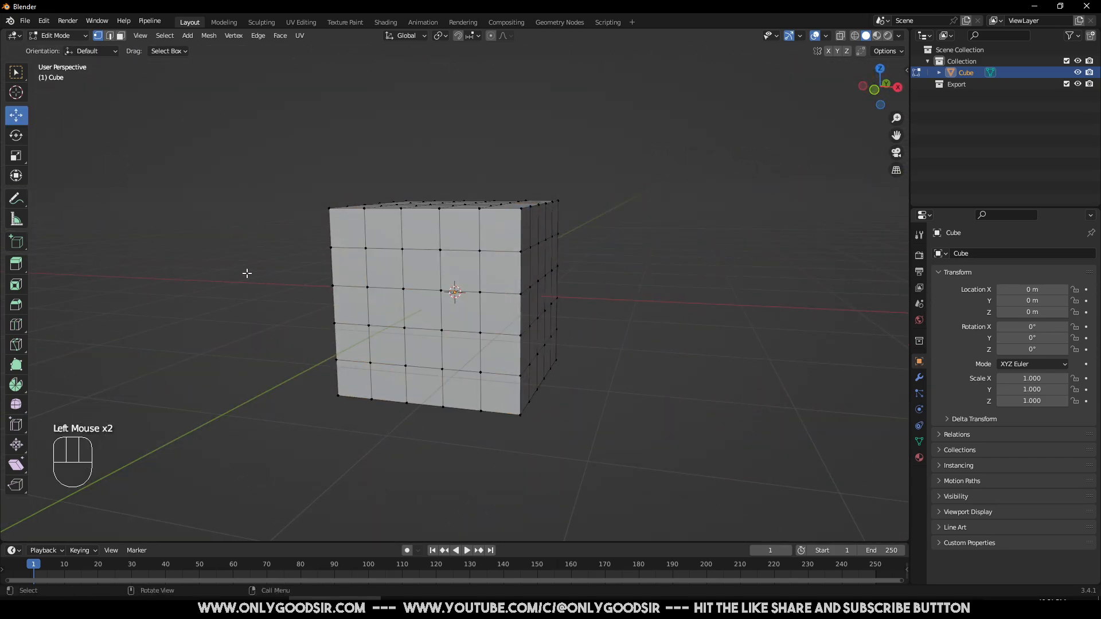
left_click(121, 36)
Step: Select the centre face on the cube's top, plus the second and fourth faces of the middle column on an adjacent side
middle_click_drag(543, 318, 455, 328)
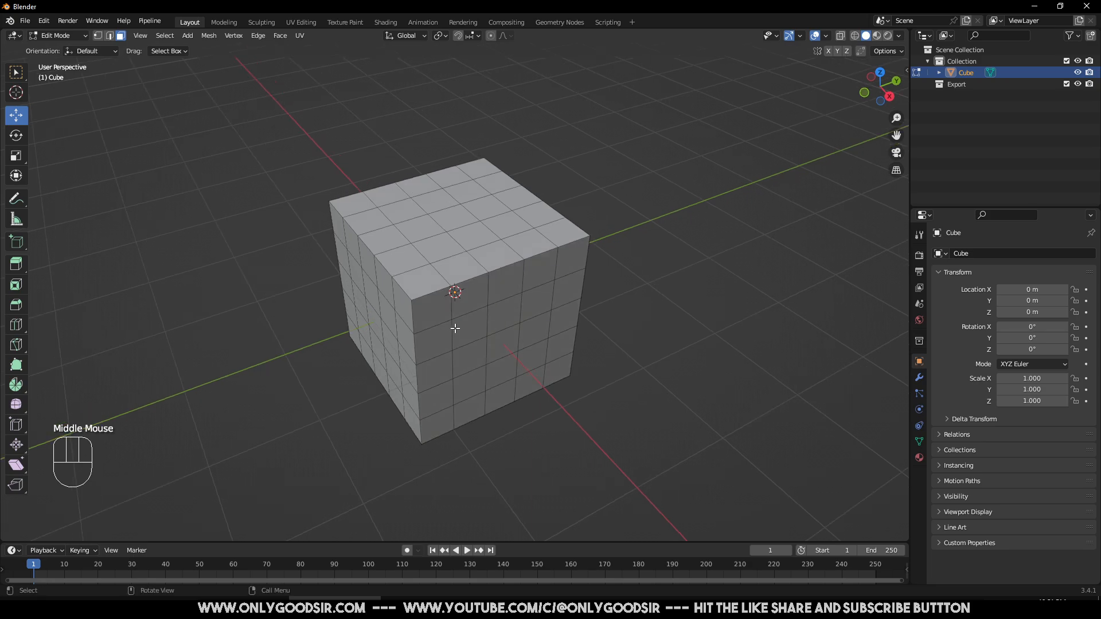
scroll(431, 342, "up", 2)
middle_click_drag(356, 286, 418, 206)
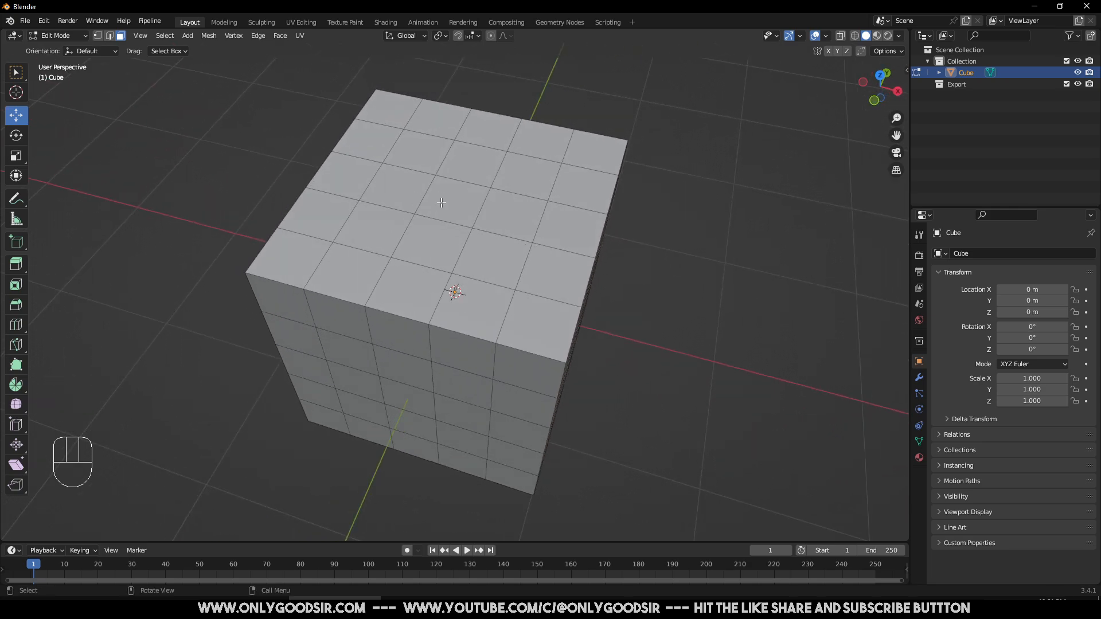
left_click(441, 203)
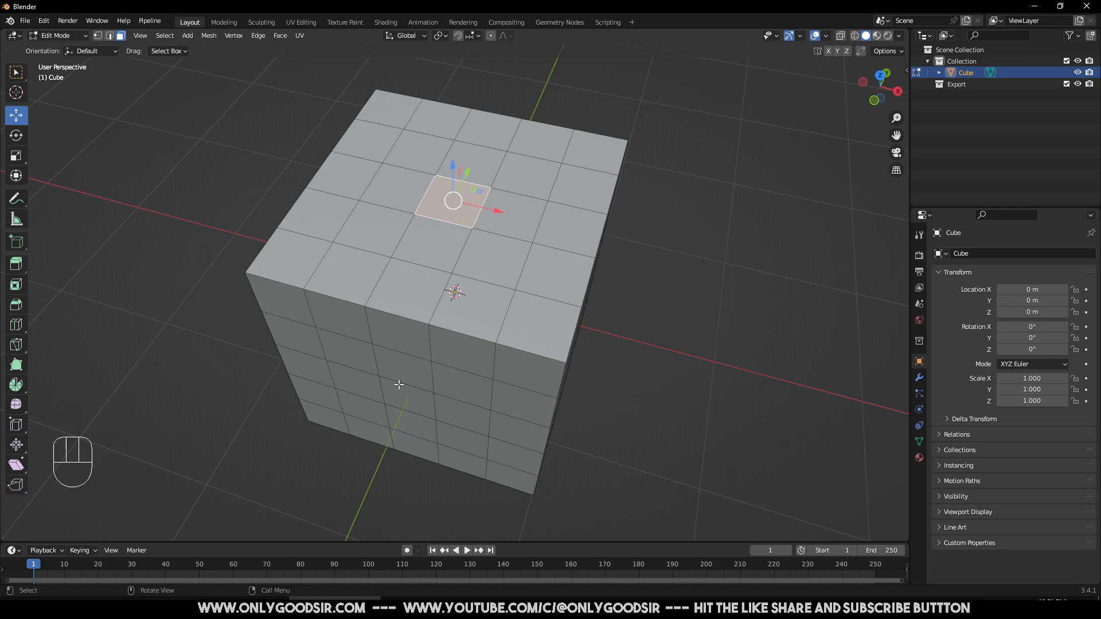
middle_click_drag(398, 383, 450, 258)
left_click(450, 258, "shift")
left_click(439, 390, "shift")
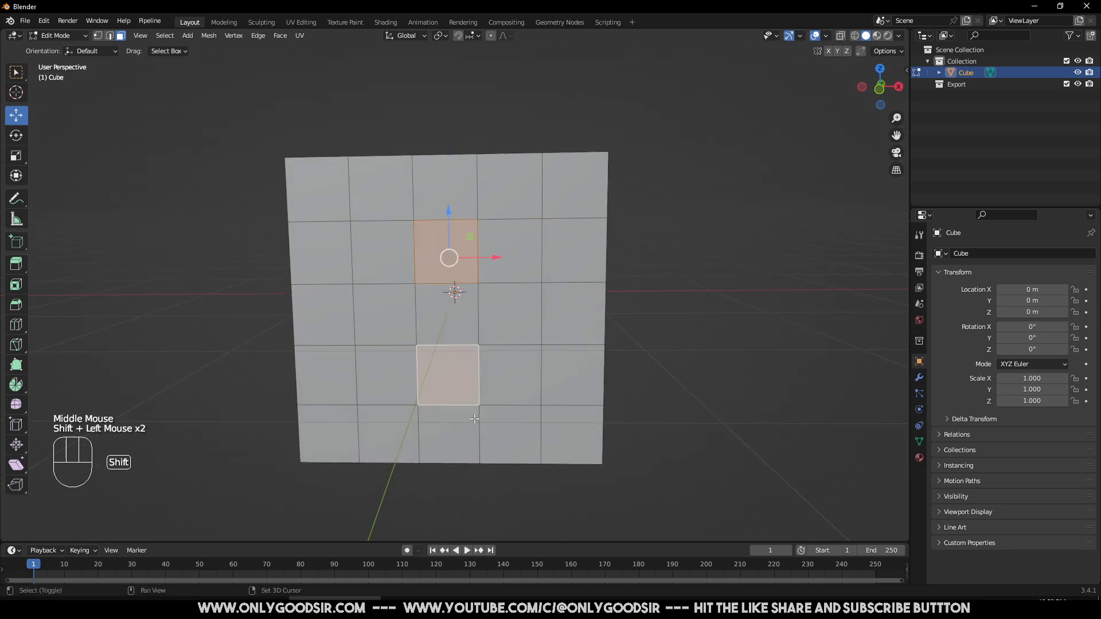
Step: Add three diagonal faces on the cube's underside to the selection, forming a dice three
middle_click_drag(446, 428, 455, 323)
left_click(380, 290, "shift")
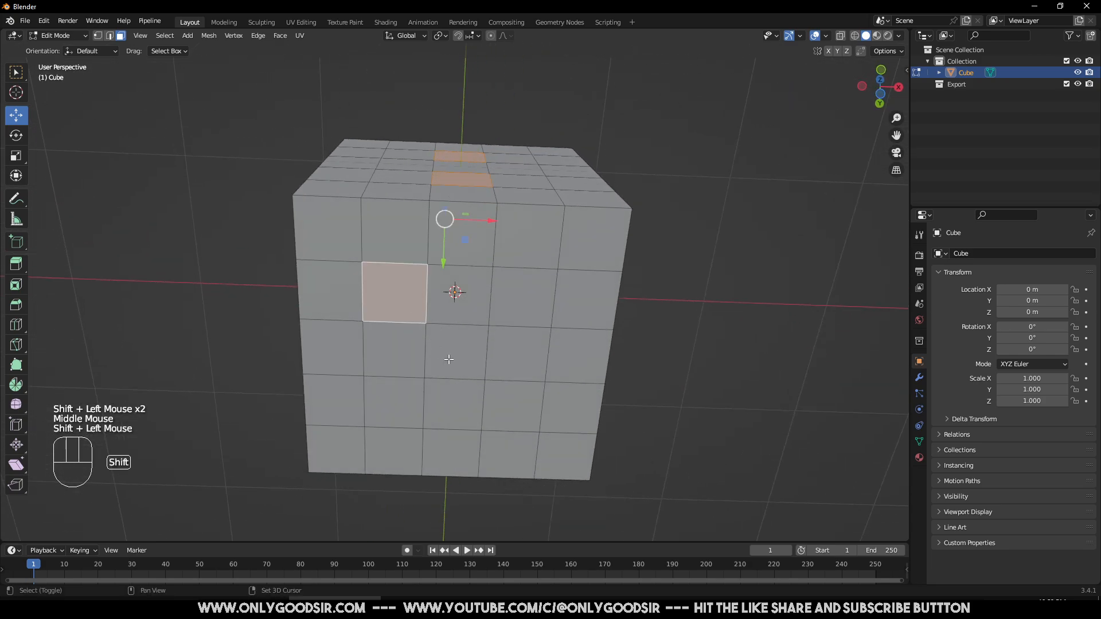
left_click(457, 351, "shift")
left_click(516, 404, "shift")
Step: Add the four corner faces of the inner 3×3 grid on another side to the selection, forming a dice four
middle_click_drag(516, 404, 526, 312)
left_click(381, 325, "shift")
left_click(520, 330, "shift")
left_click(517, 208, "shift")
left_click(393, 209, "shift")
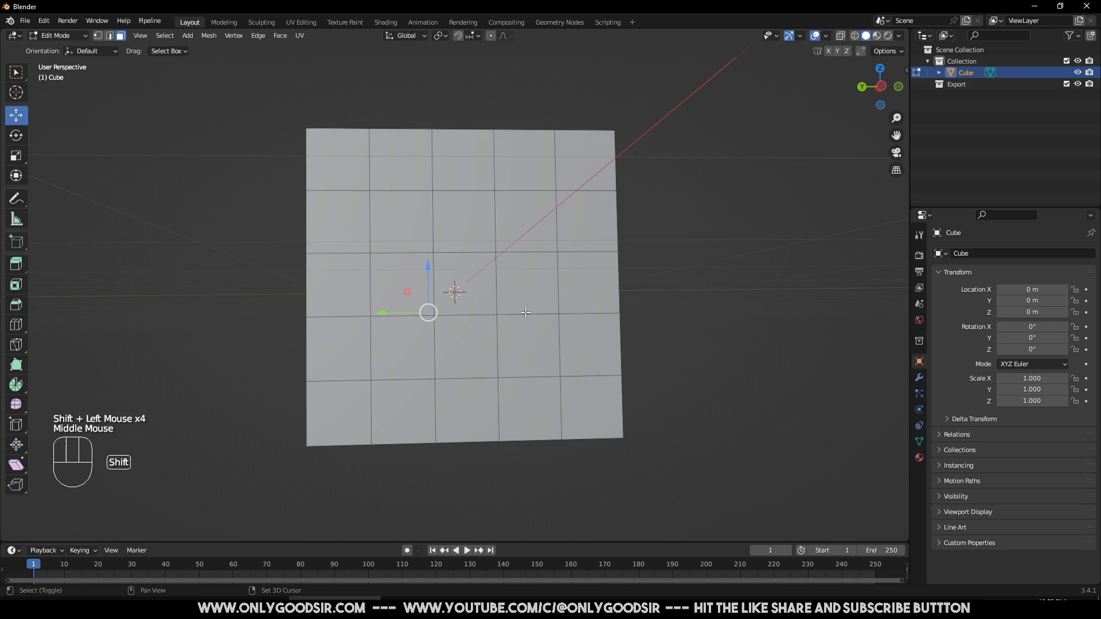
Step: Add the centre face and the four inner-grid corner faces on the next side to the selection, forming a dice five
left_click(476, 296, "shift")
left_click(525, 221, "shift")
left_click(402, 222, "shift")
left_click(402, 347, "shift")
left_click(527, 346, "shift")
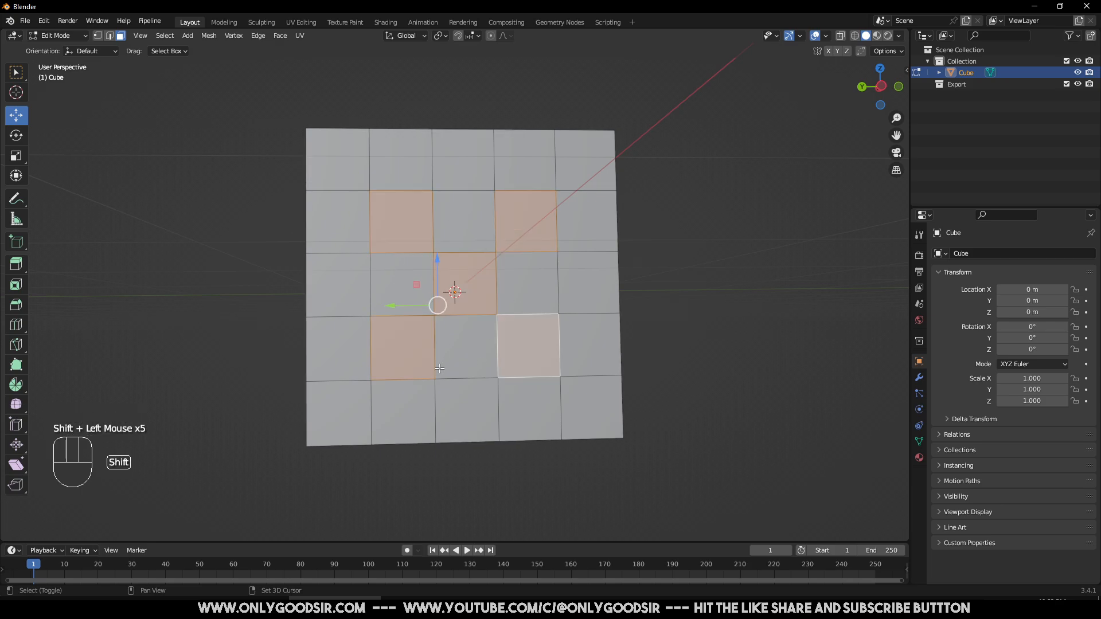
Step: Add two columns of three inner-grid faces on the remaining side to the selection, forming a dice six
middle_click_drag(439, 368, 667, 367)
left_click(359, 269, "shift")
left_click(359, 312, "shift")
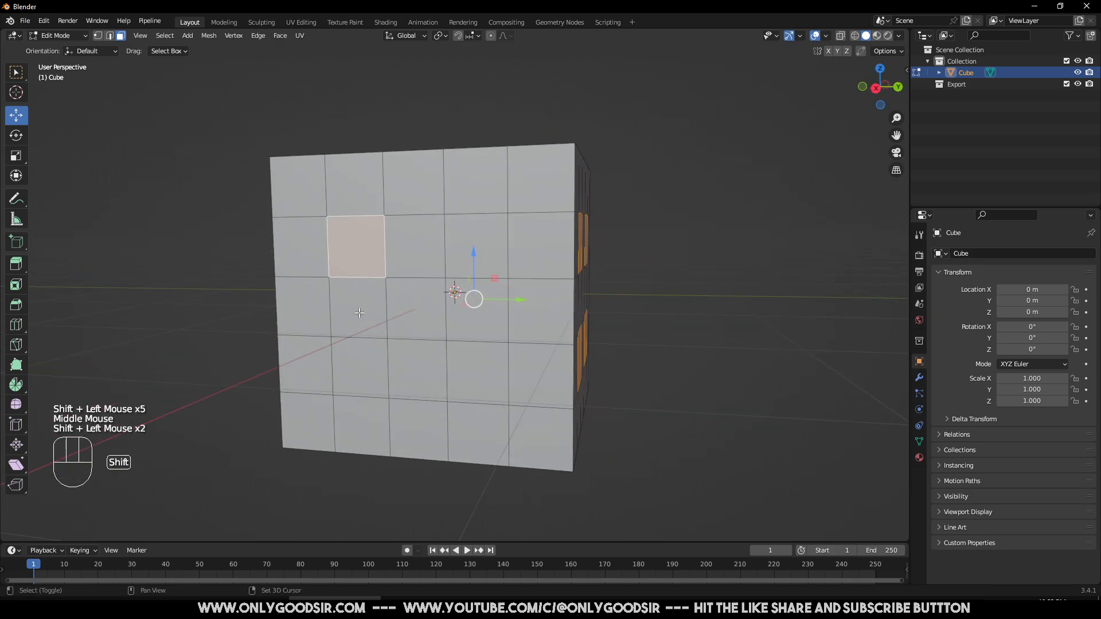
left_click(359, 367, "shift")
left_click(476, 372, "shift")
left_click(475, 310, "shift")
left_click(494, 269, "shift")
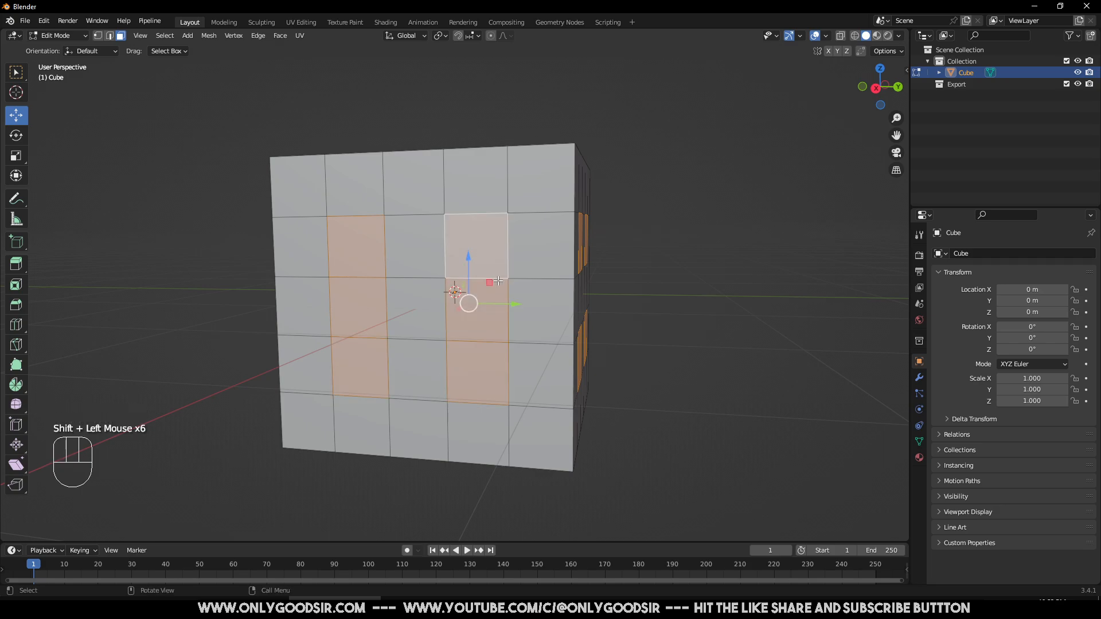
Step: Inset all selected pip faces individually, with a thickness of about 0.064 m
middle_click_drag(497, 280, 503, 311)
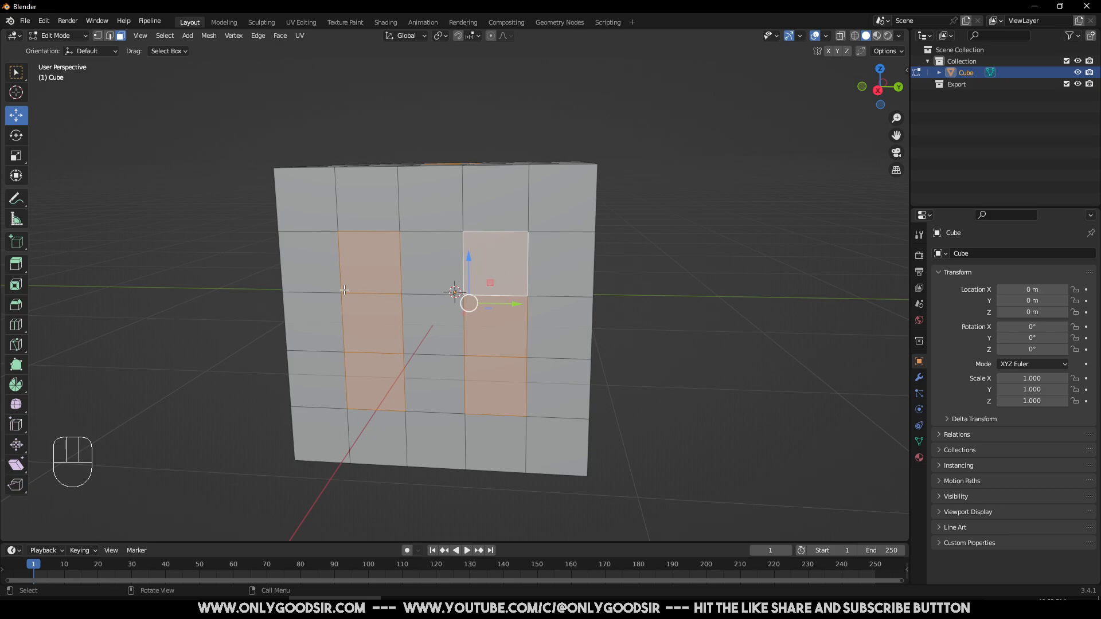
middle_click_drag(393, 341, 363, 344)
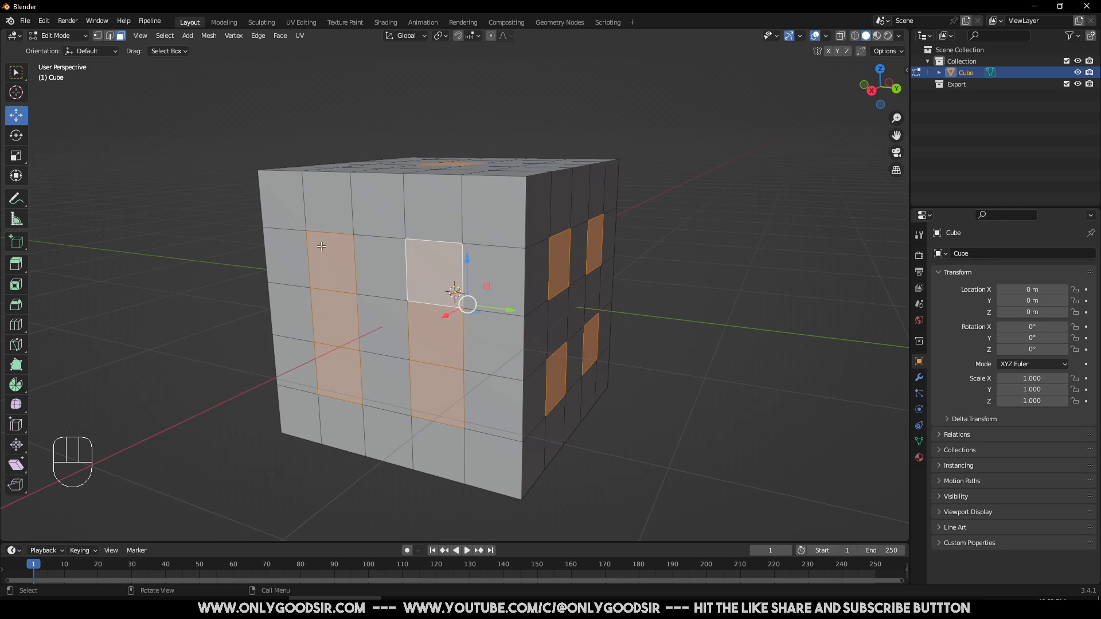
middle_click_drag(396, 256, 366, 242)
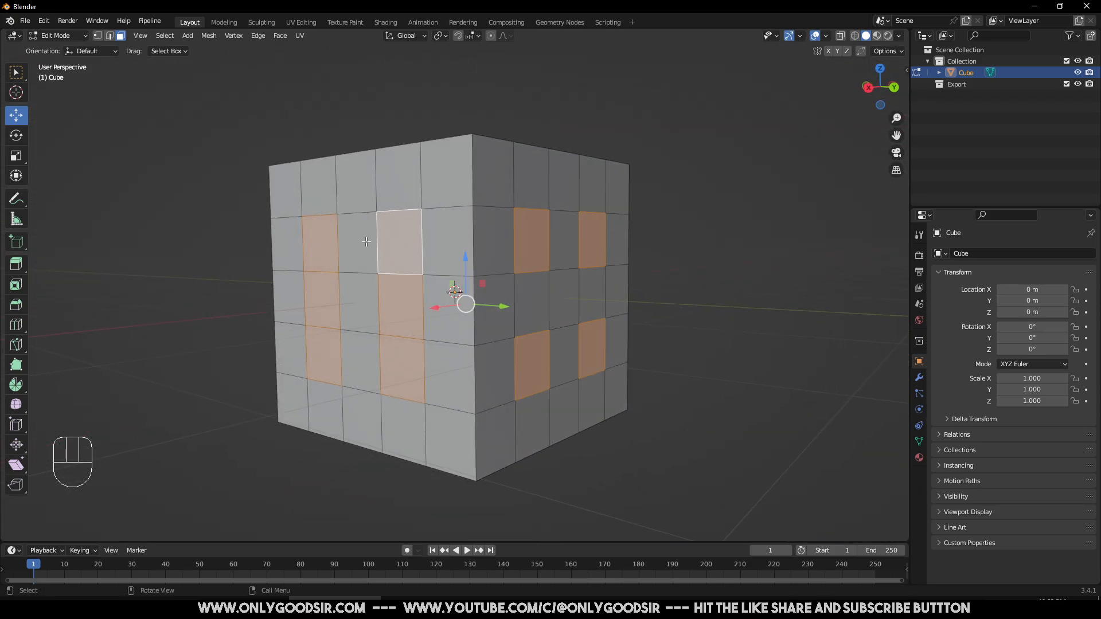
left_click(15, 289)
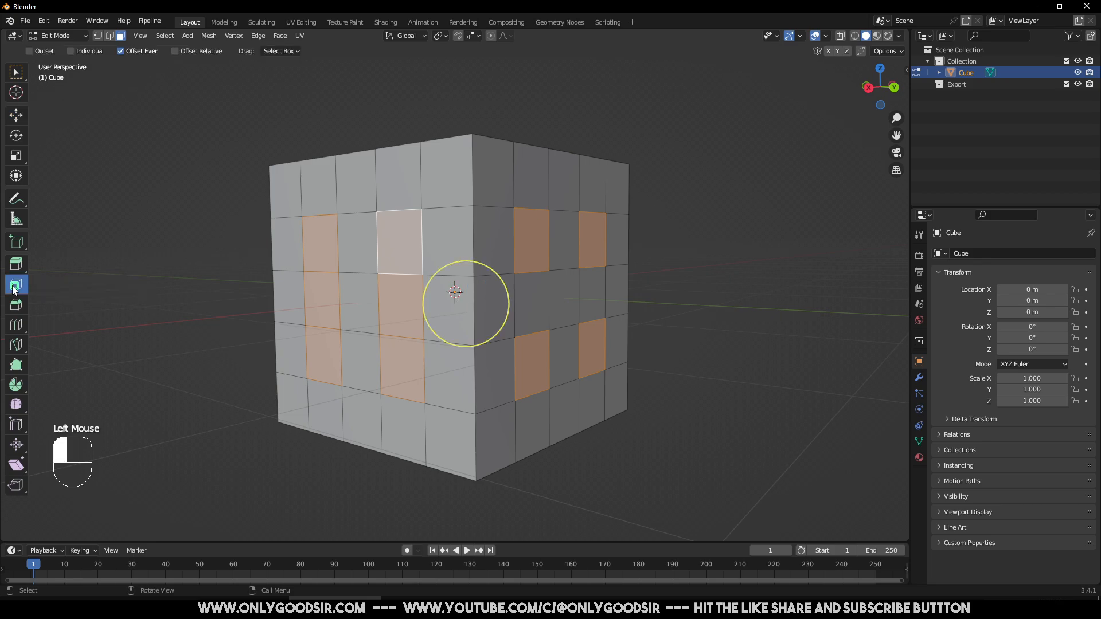
left_click(71, 51)
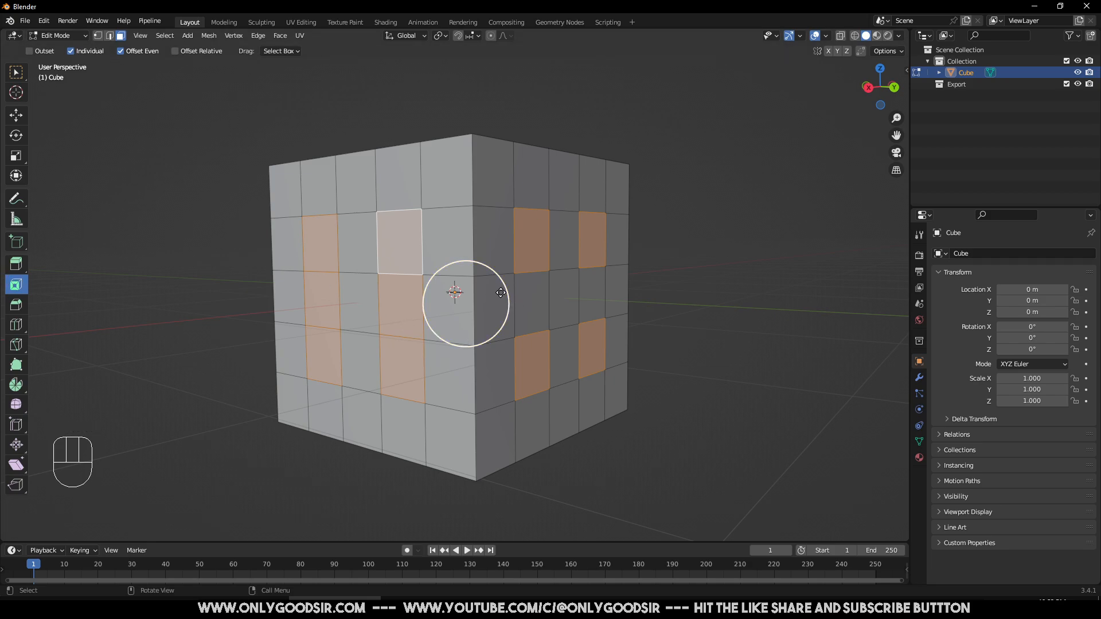
left_click_drag(505, 292, 399, 216)
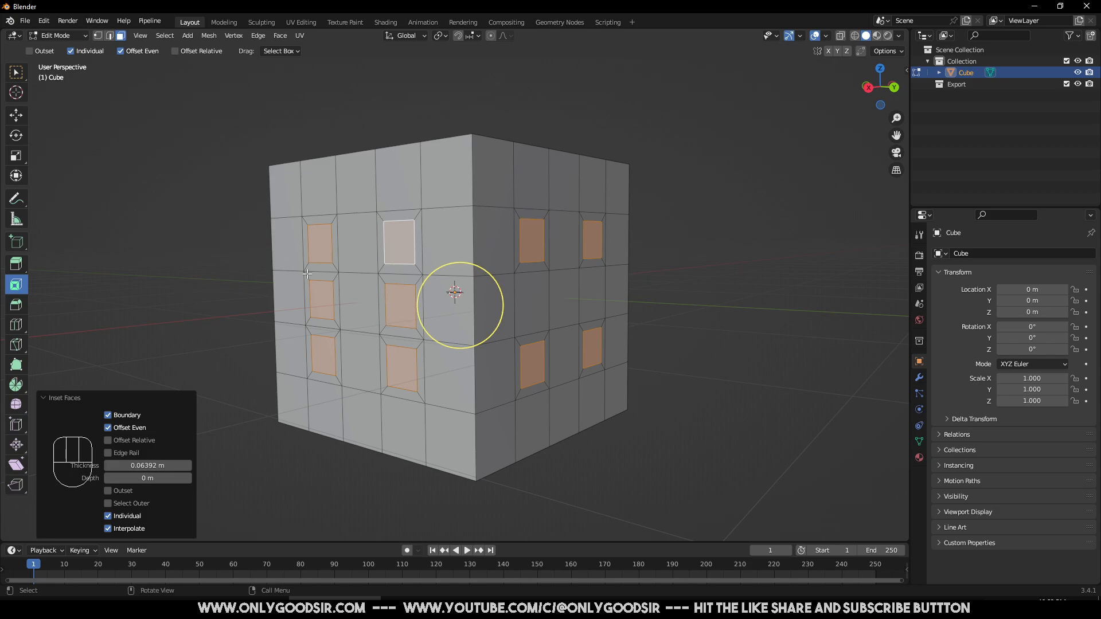
Step: Extrude the inset pip faces along their normals into the cube, with an offset of about -0.107 m
left_click(18, 264)
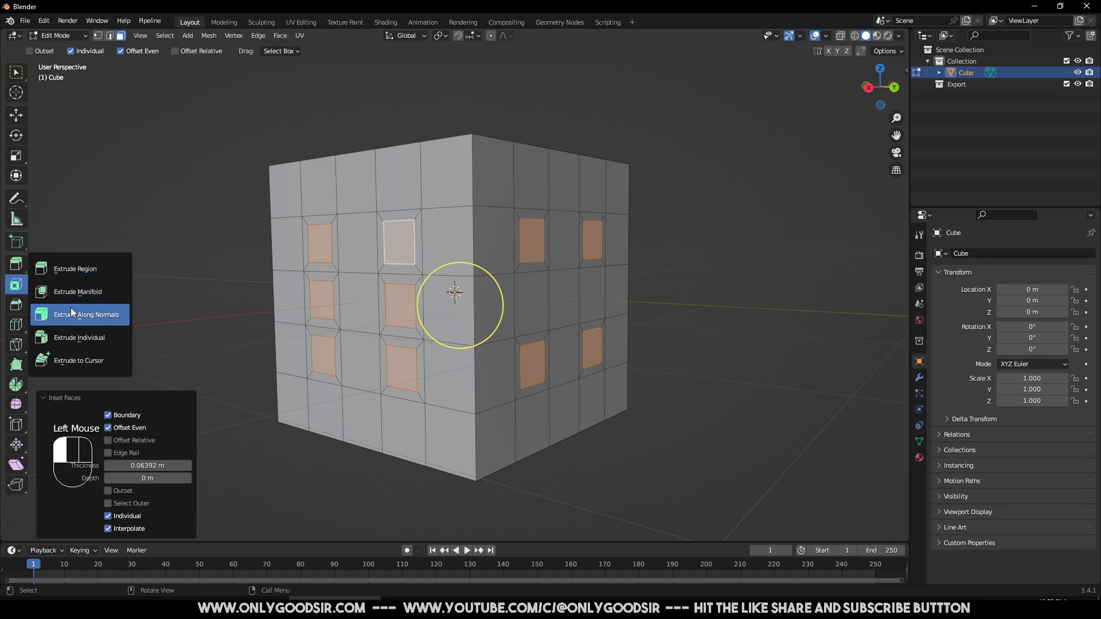
left_click(80, 318)
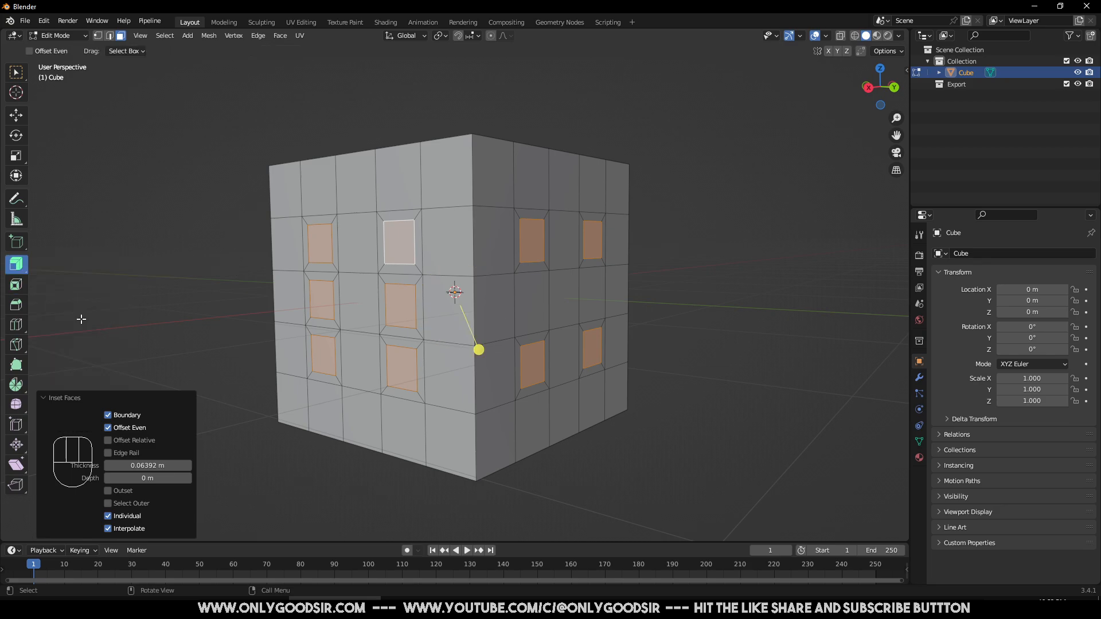
left_click_drag(479, 348, 502, 360)
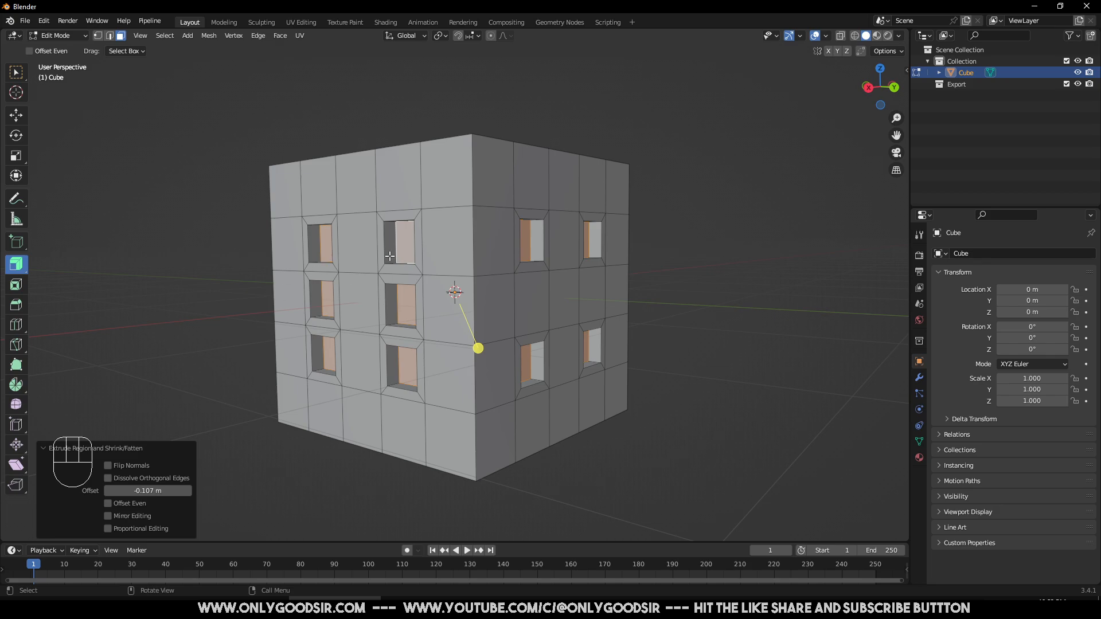
Step: Return to the Move tool and grow the selection once to include the side walls of all pip recesses
left_click(23, 122)
middle_click_drag(436, 270, 480, 274)
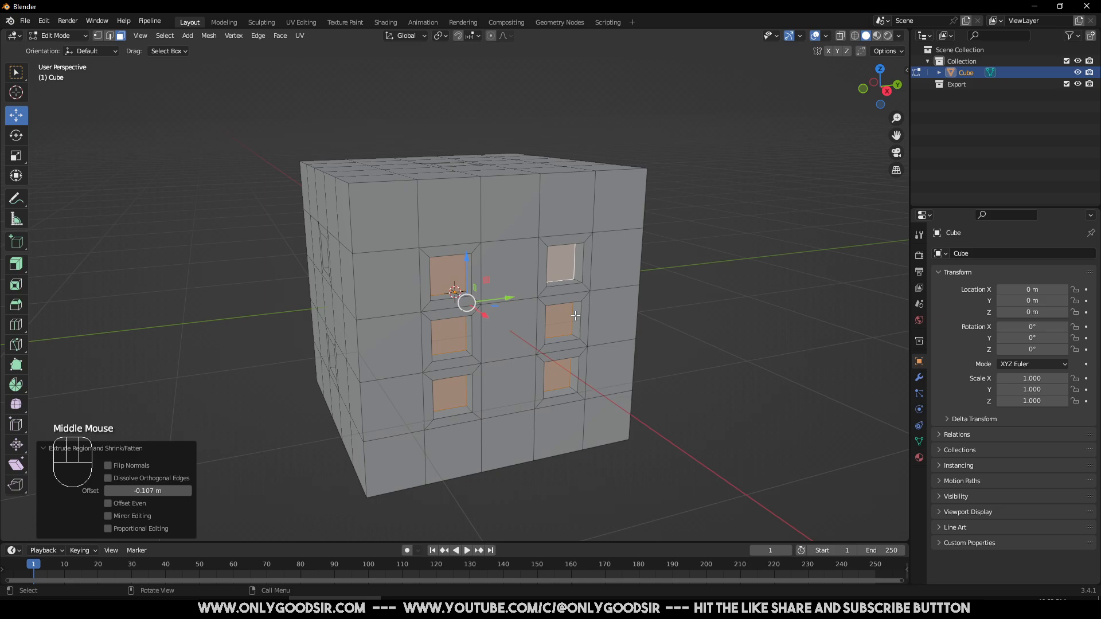
left_click(43, 448)
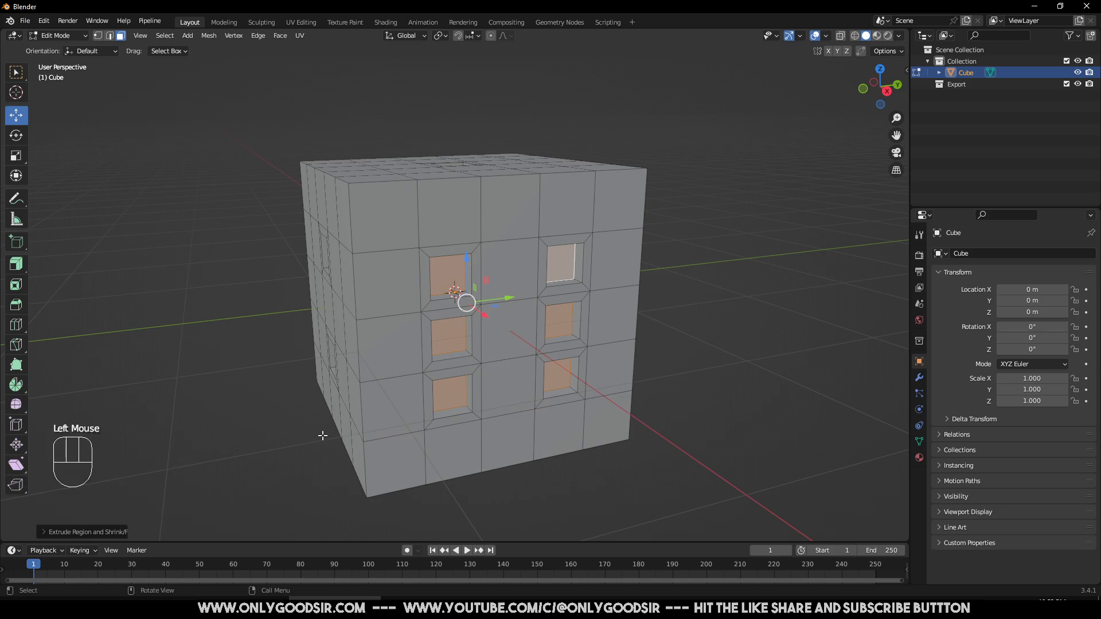
middle_click_drag(405, 377, 448, 342)
key("ctrl")
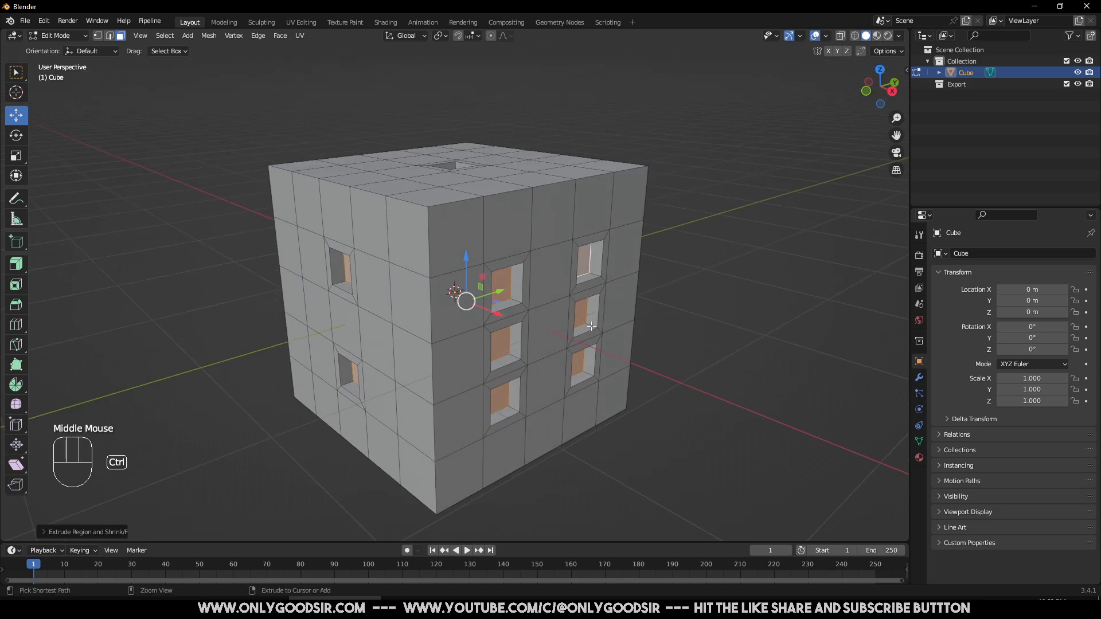
key("ctrl+KP_Add")
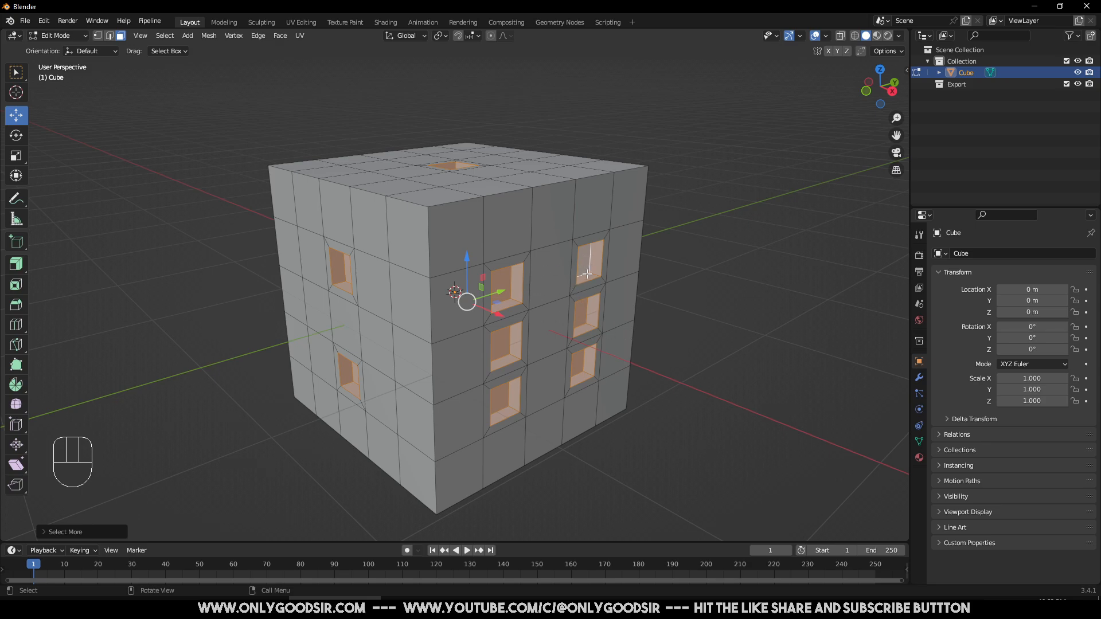
Step: Create a vertex group named NUMBERS on the cube and assign the selected pip recess faces to it
middle_click_drag(467, 203, 585, 204)
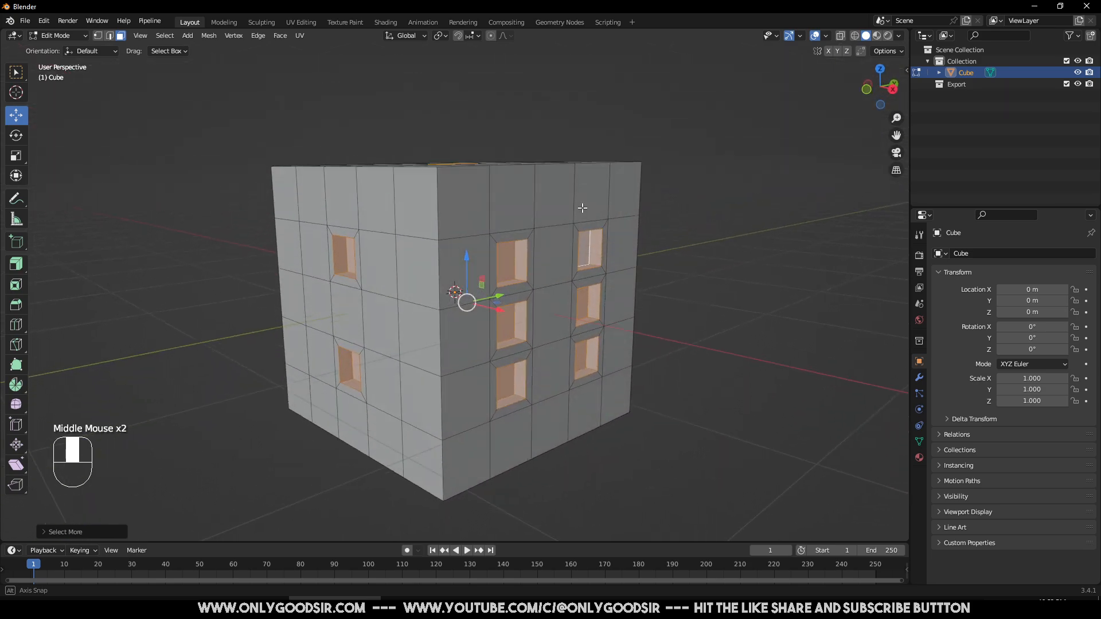
left_click(918, 440)
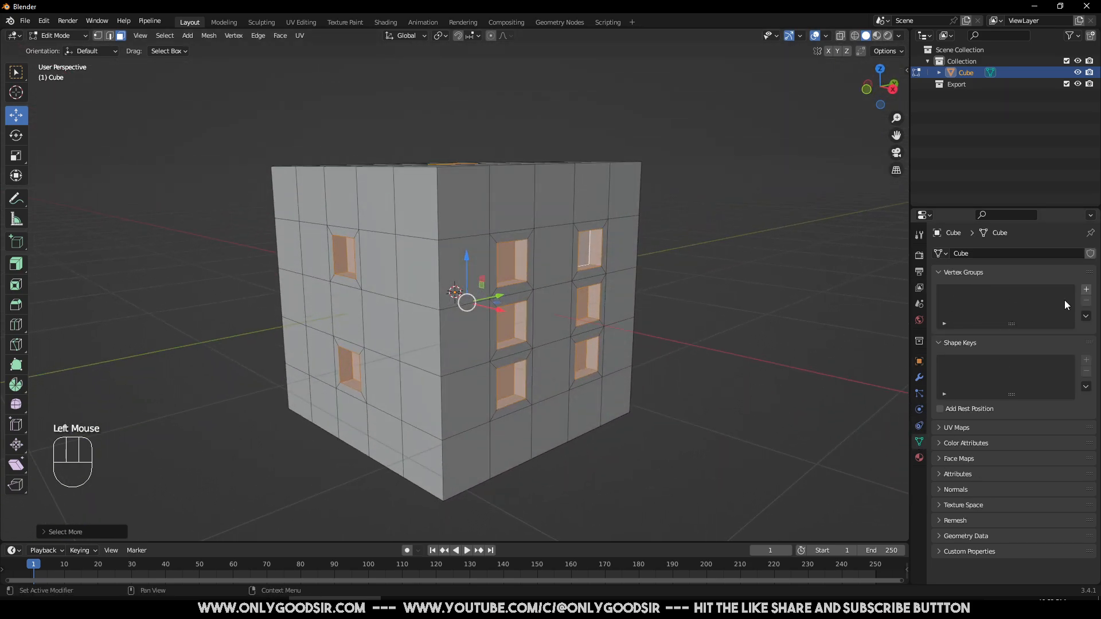
left_click(1085, 290)
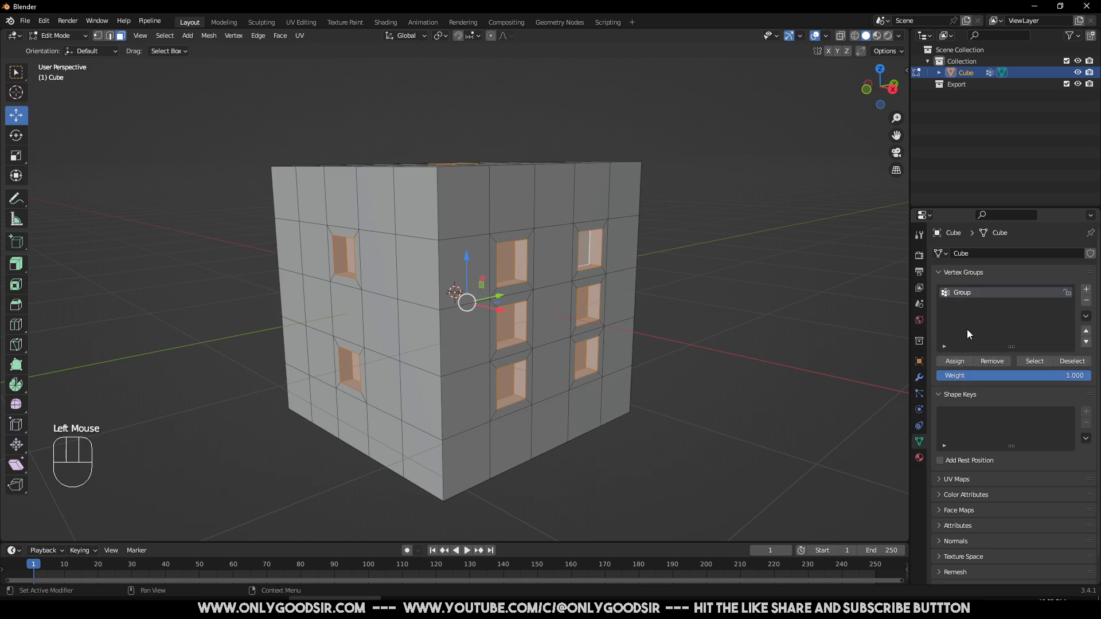
double_click(968, 293)
type("NU")
key("Return")
left_click(954, 361)
left_click(954, 361)
left_click(953, 361)
left_click(954, 362)
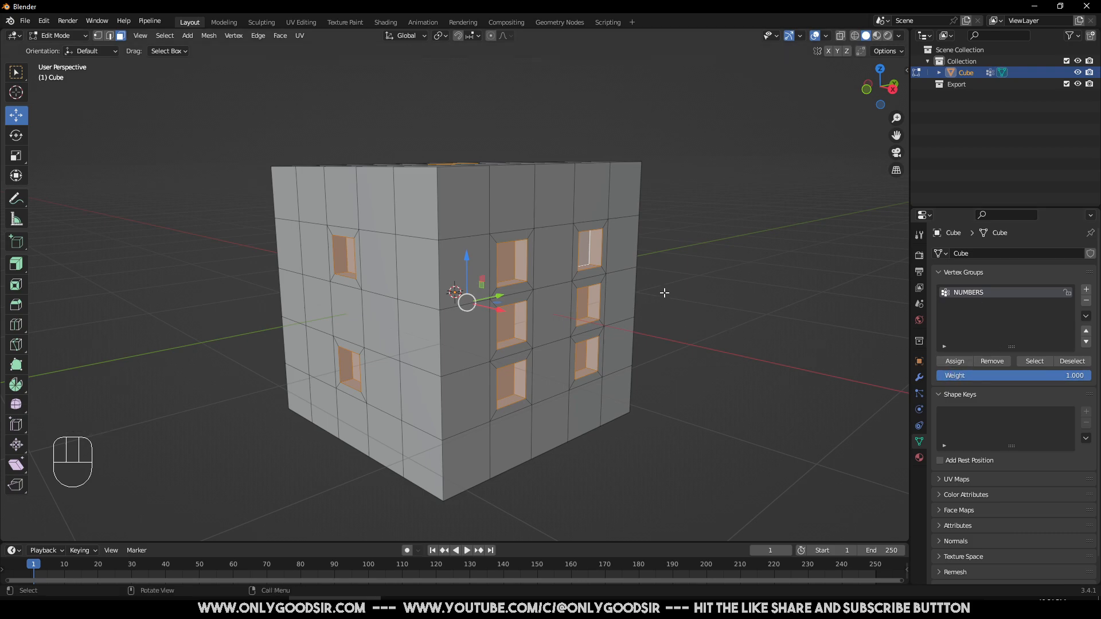
Step: Test the NUMBERS vertex group by deselecting everything and reselecting the pip faces through the group
left_click(682, 273)
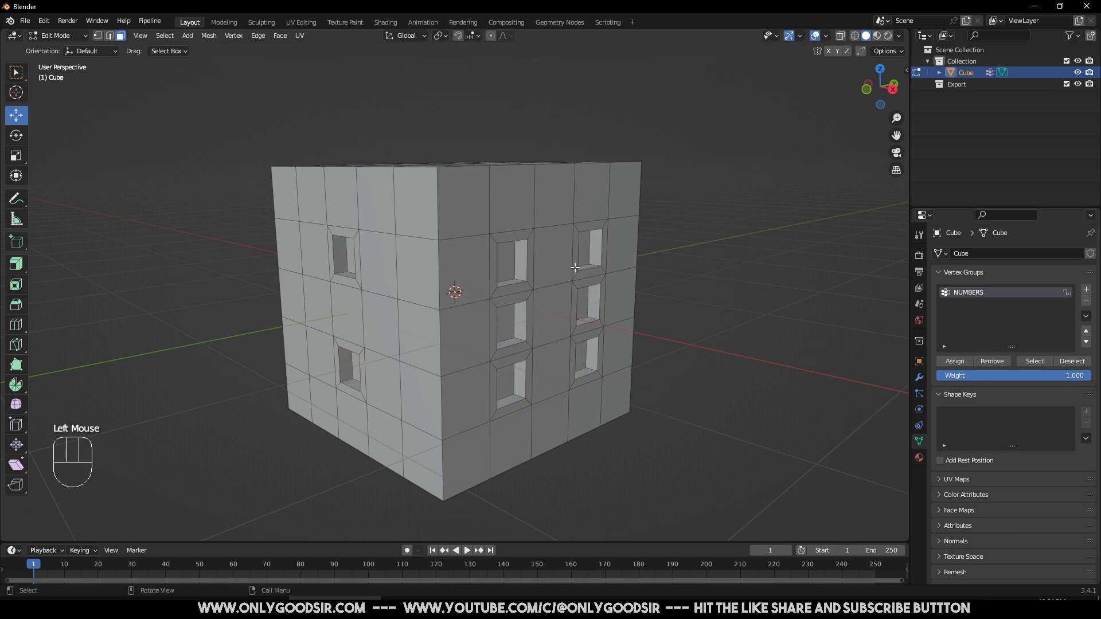
double_click(1034, 362)
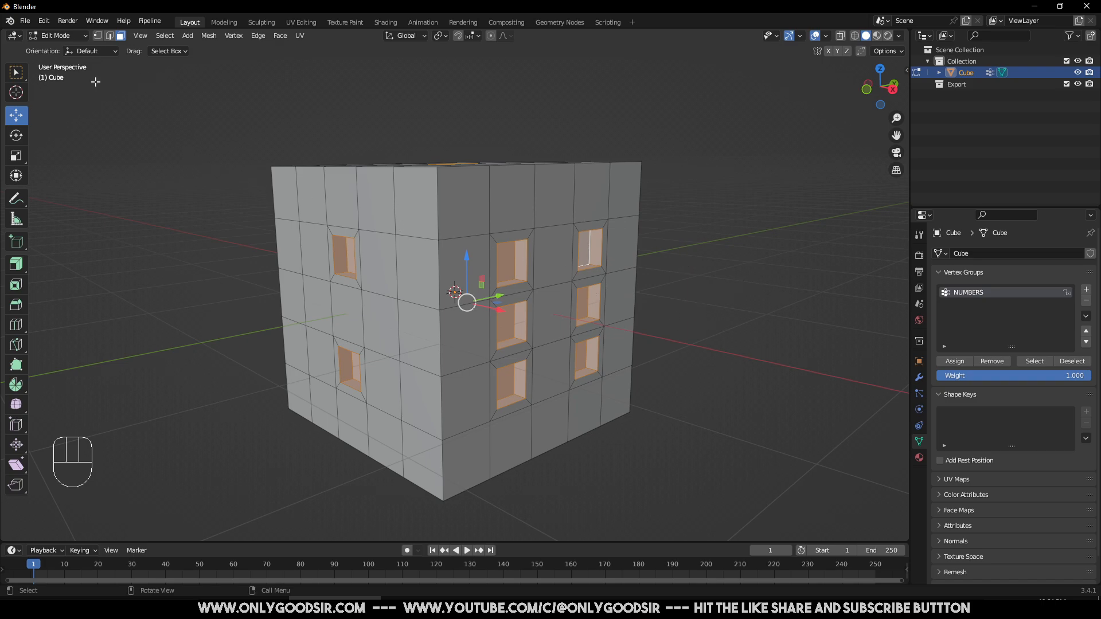
Step: Switch the cube to Object Mode and back to Edit Mode
left_click(62, 36)
left_click(62, 47)
left_click(487, 195)
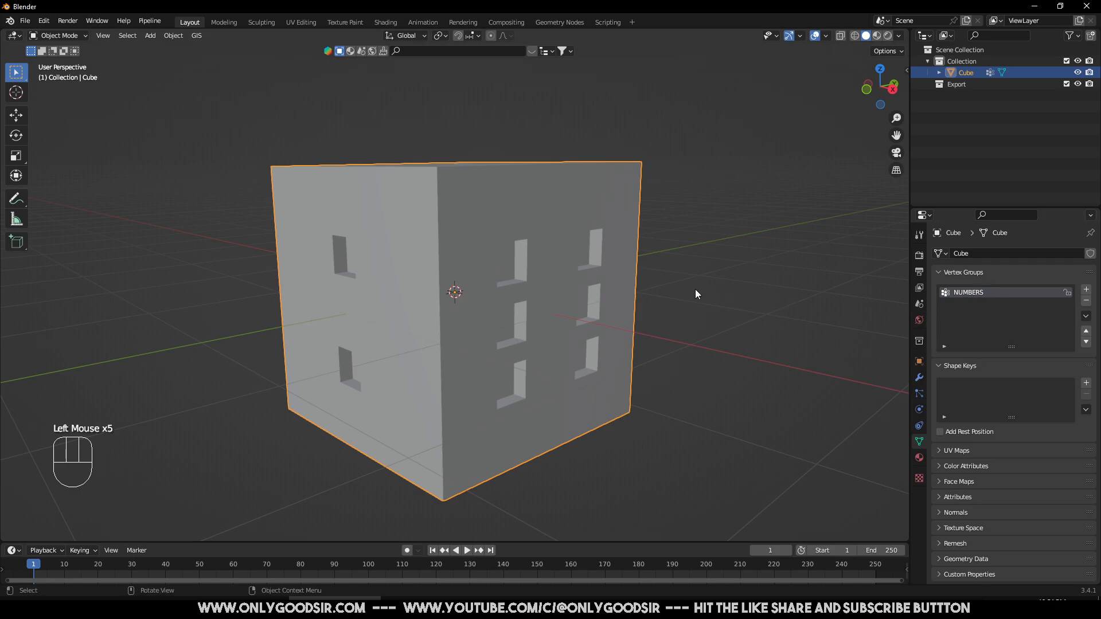
key("Tab")
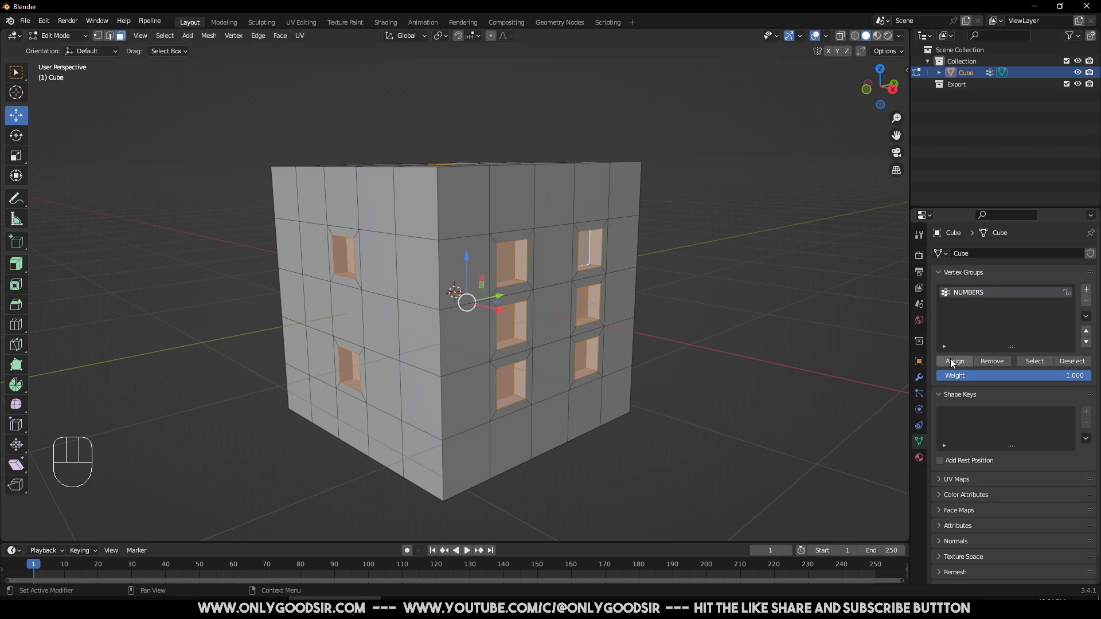
Step: Clear the pip face selection and switch the cube to Object Mode
left_click(680, 332)
middle_click_drag(621, 278, 621, 304)
key("Tab")
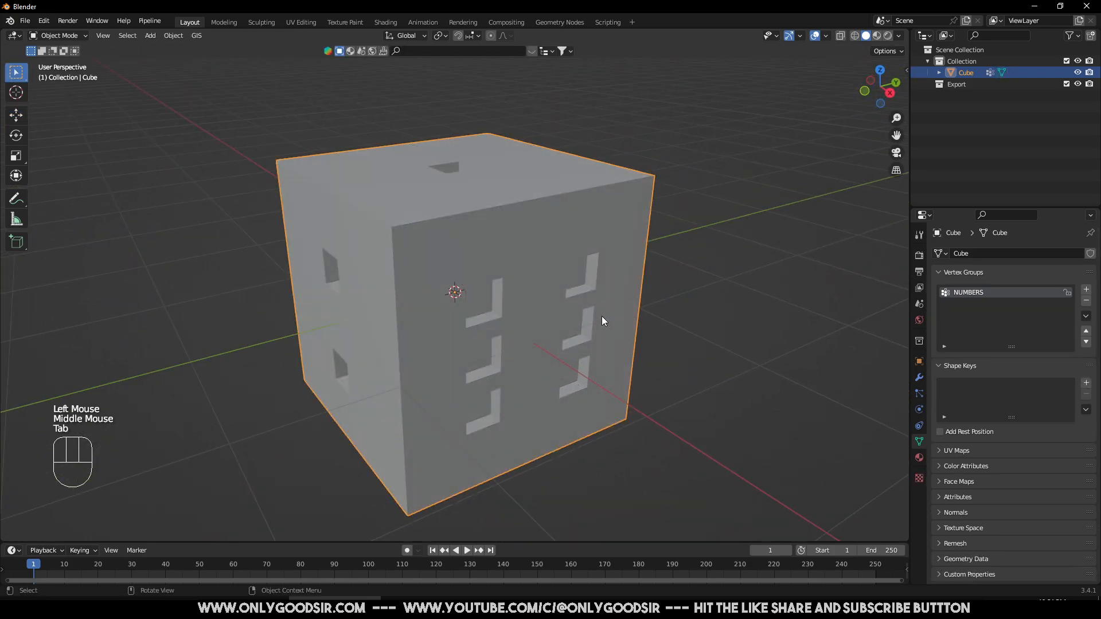
Step: Add a Subdivision Surface modifier to the cube and set its viewport levels to 2
scroll(523, 300, "down", 3)
middle_click_drag(452, 307, 438, 283)
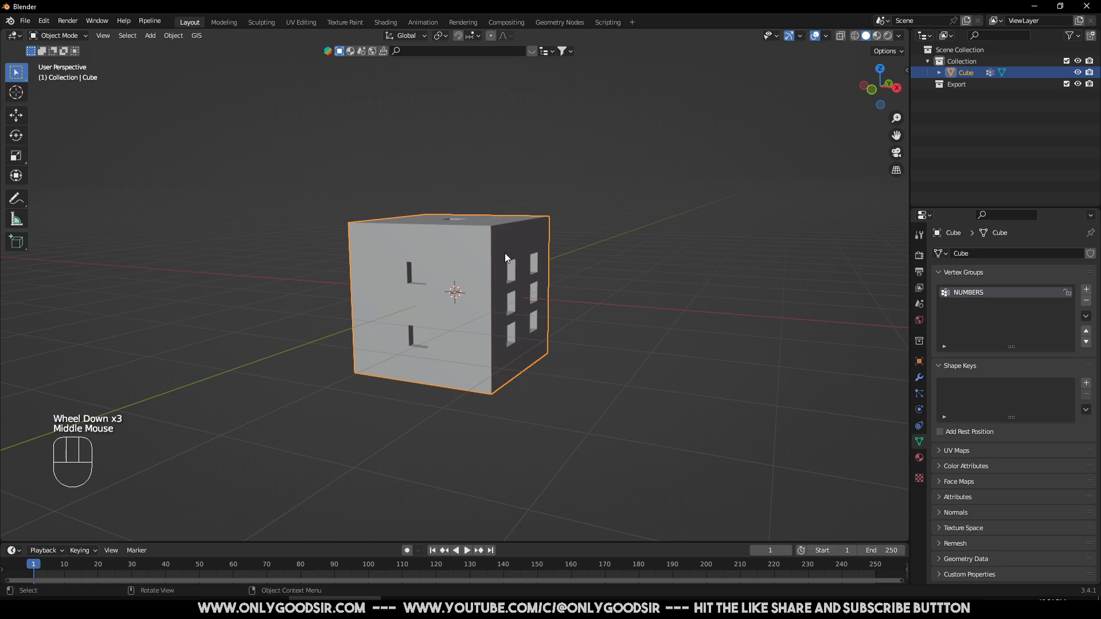
left_click(919, 377)
left_click(967, 253)
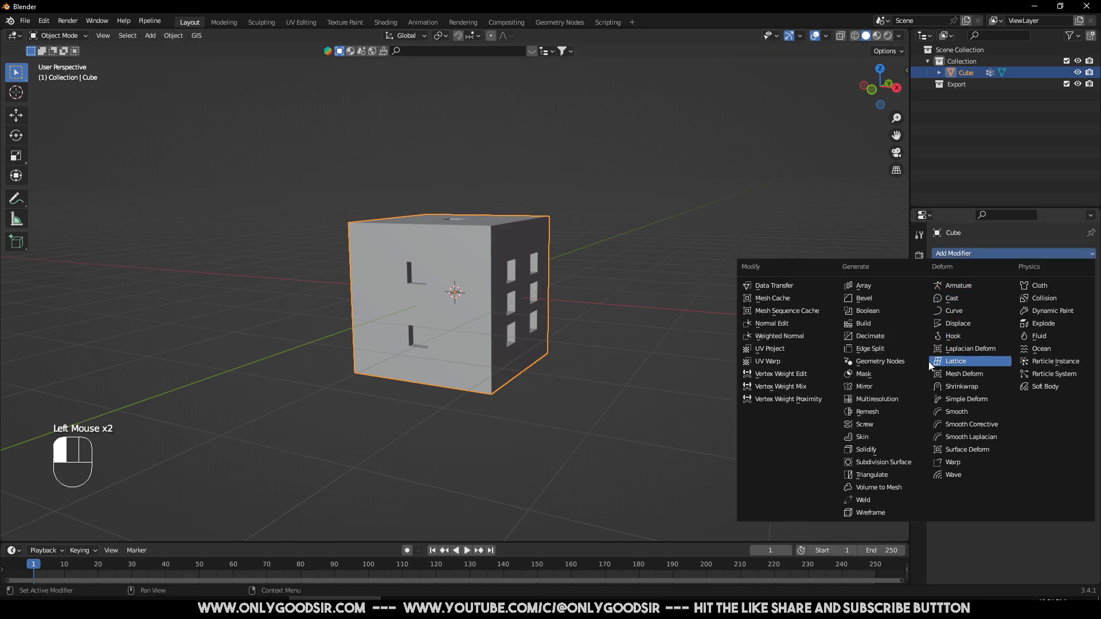
left_click(890, 462)
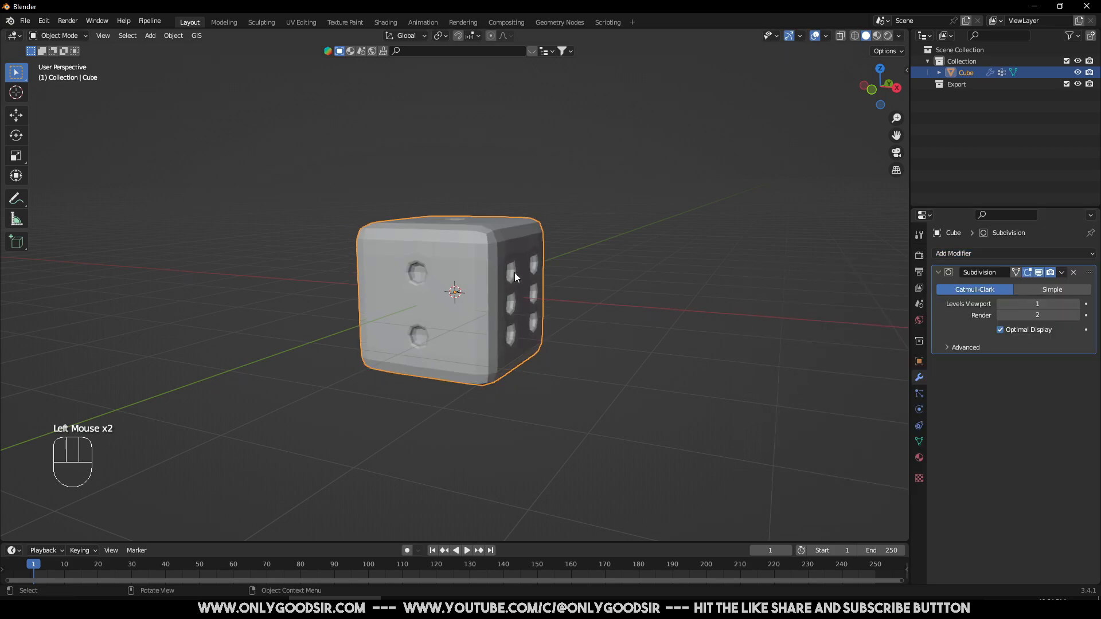
middle_click_drag(514, 273, 875, 305)
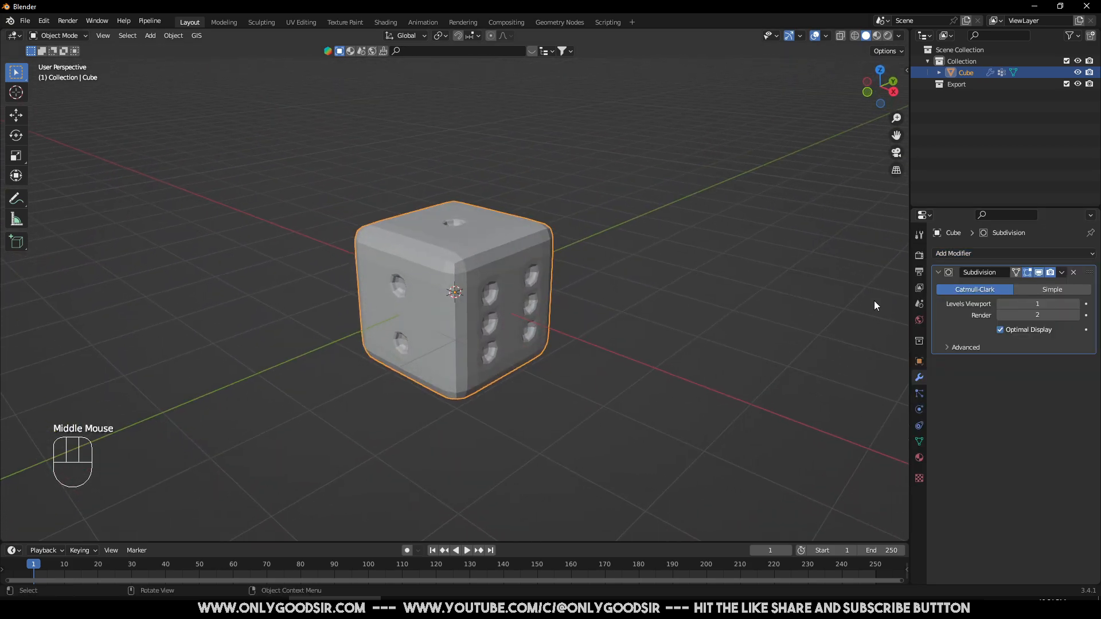
left_click(1069, 305)
Step: Apply Shade Auto Smooth to the dice and inspect its sides
middle_click_drag(689, 337, 586, 310)
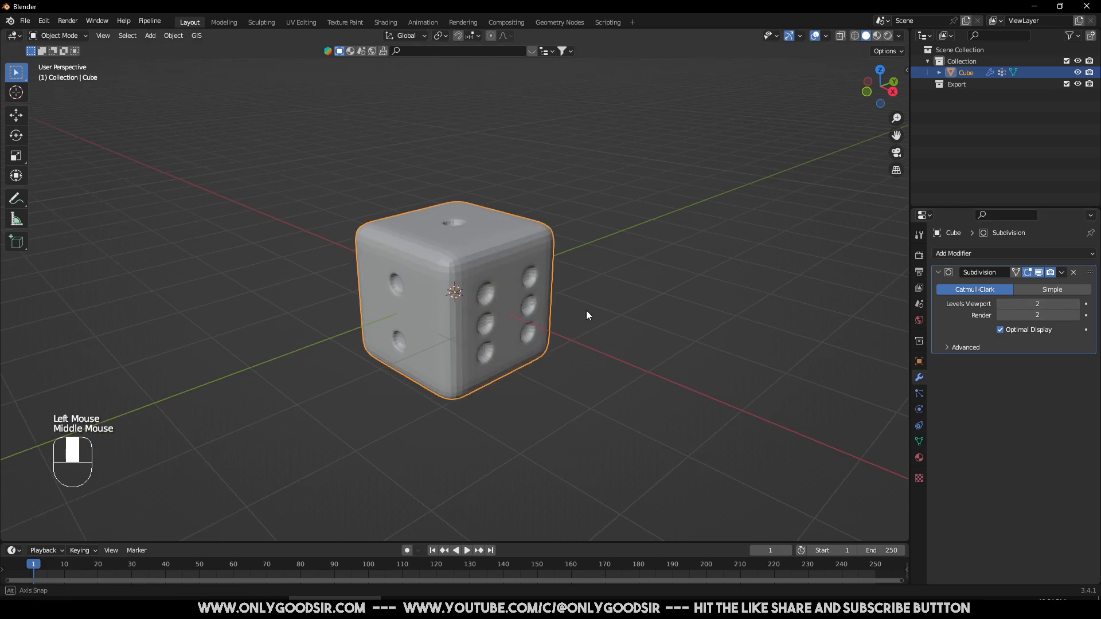
right_click(489, 252)
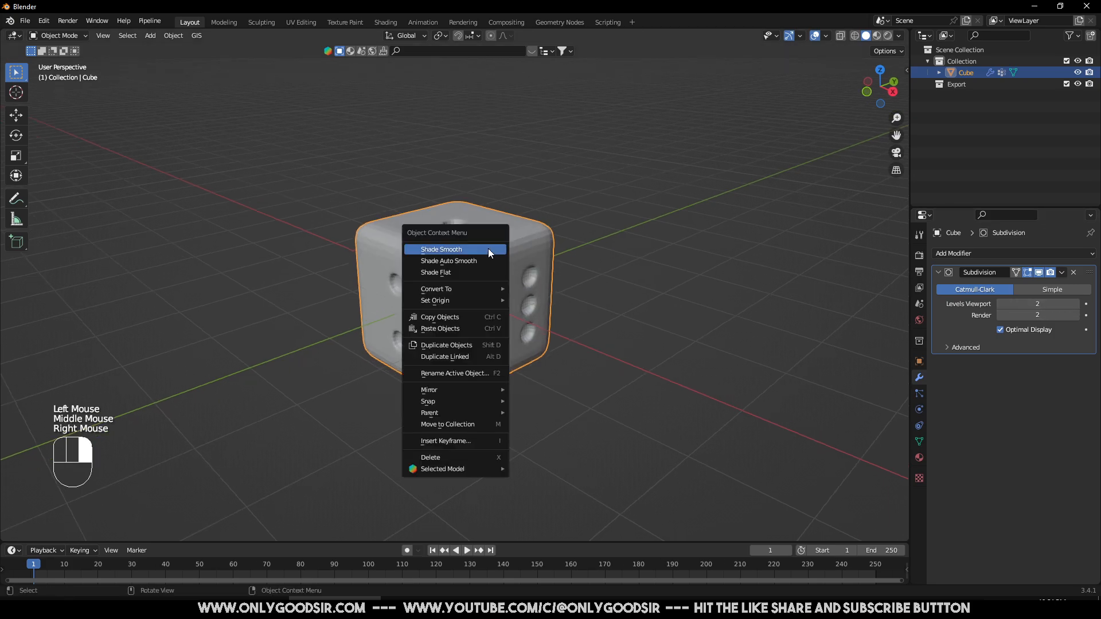
left_click(451, 262)
mouse_move(559, 288)
middle_mouse_down()
mouse_move(510, 311)
mouse_move(369, 305)
mouse_move(370, 333)
mouse_move(521, 309)
mouse_move(421, 301)
mouse_move(469, 300)
middle_mouse_up()
middle_click_drag(398, 252, 338, 171)
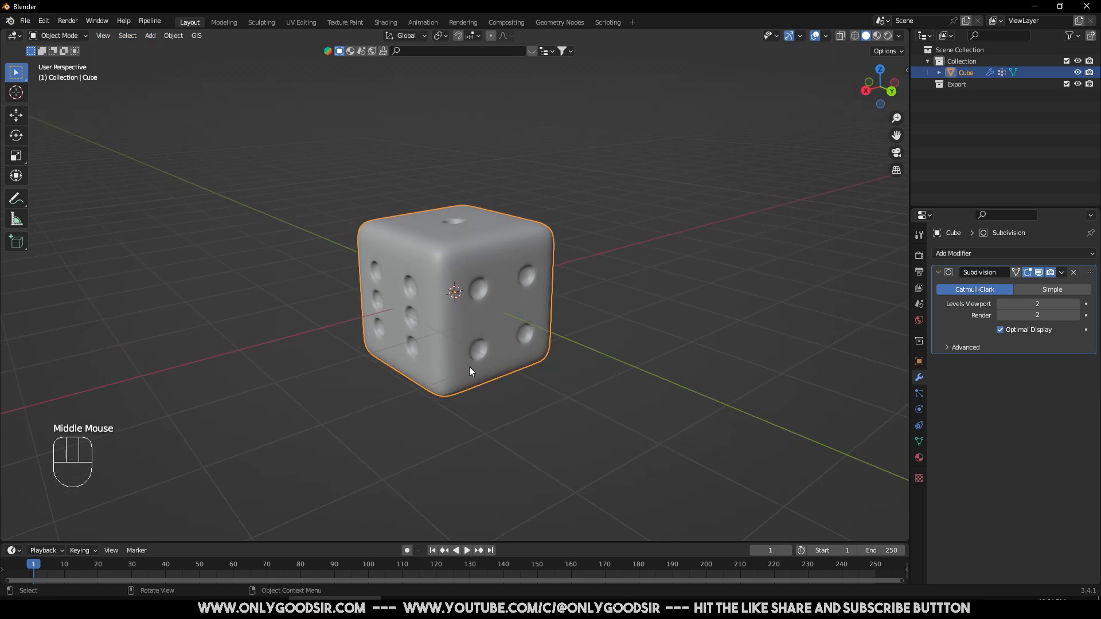
Step: Add a plane mesh and scale it up uniformly into a large ground surface extending well beyond the dice
left_click(150, 36)
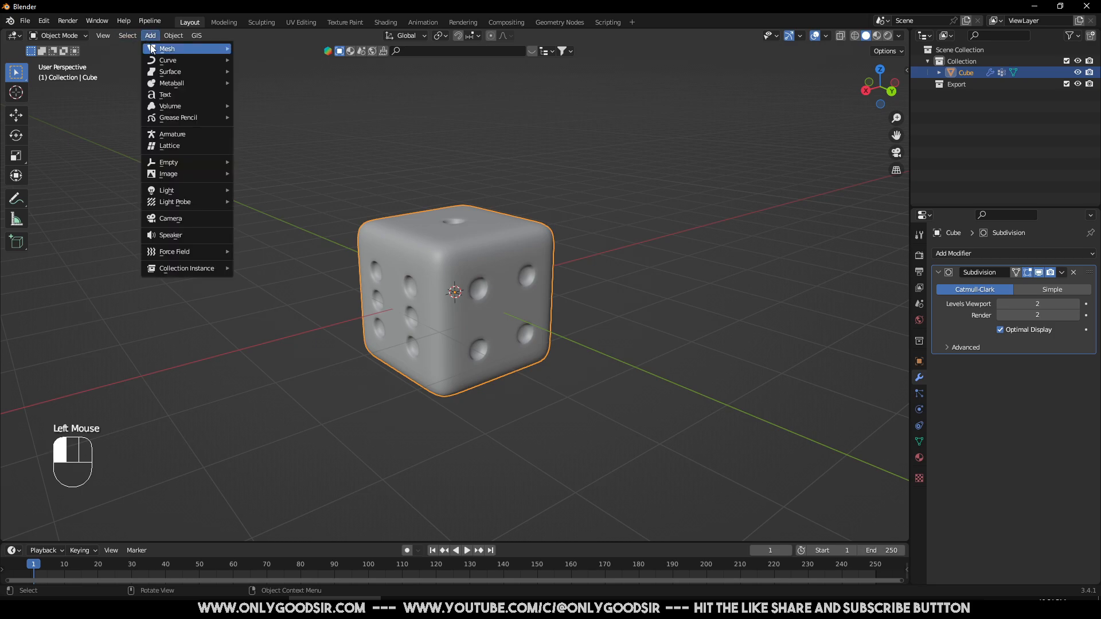
mouse_move(216, 51)
left_click(259, 60)
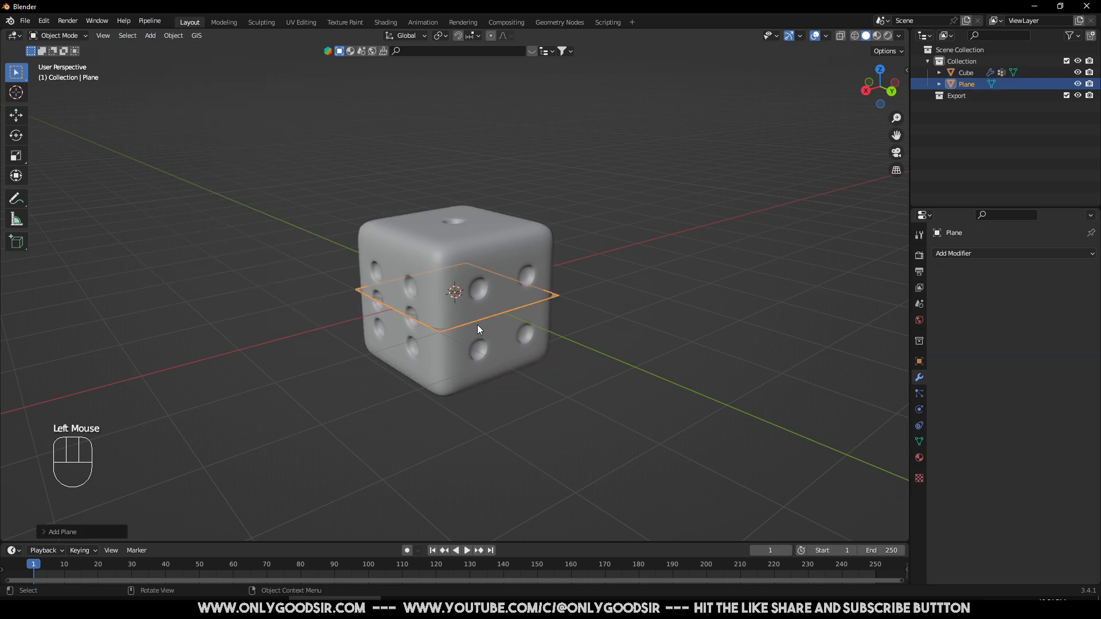
key("s")
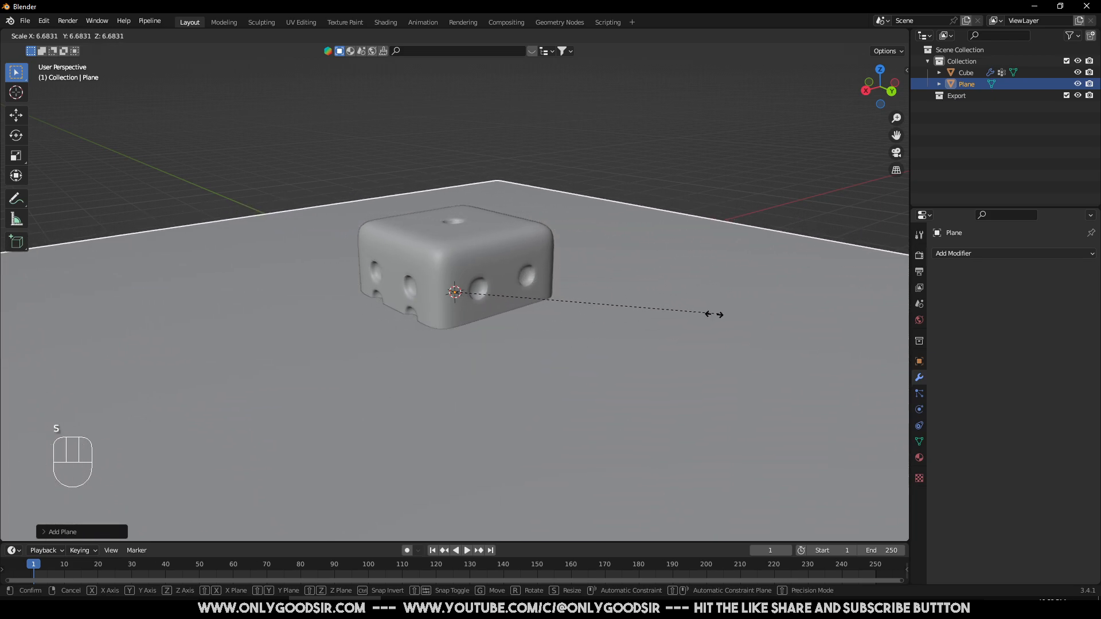
left_click(814, 297)
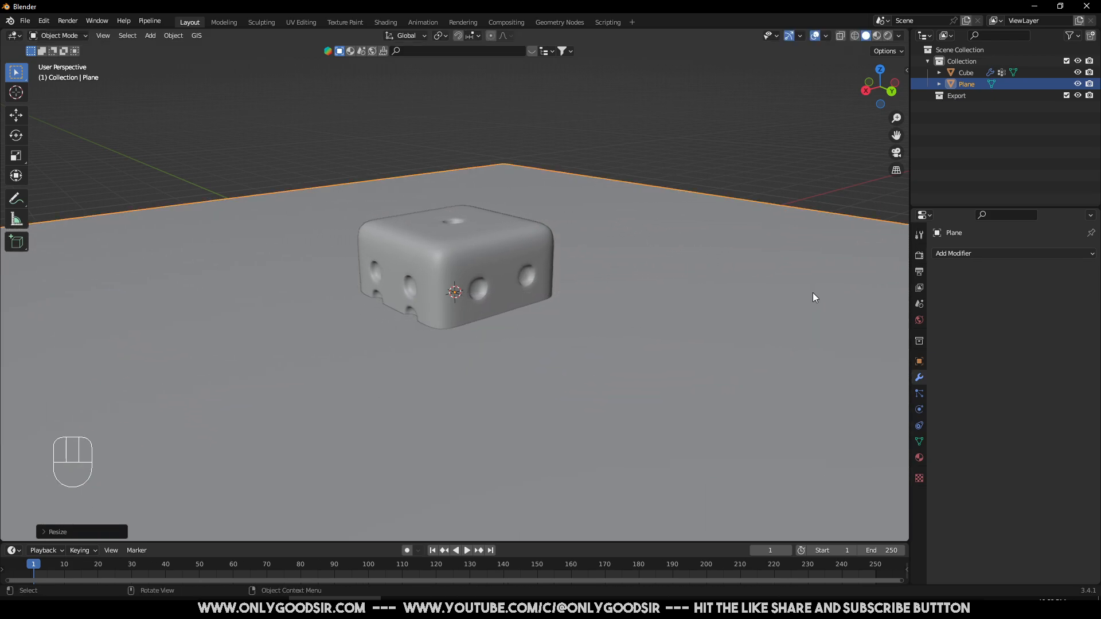
Step: Set the ground plane's X and Y dimensions to 20 m each
key("n")
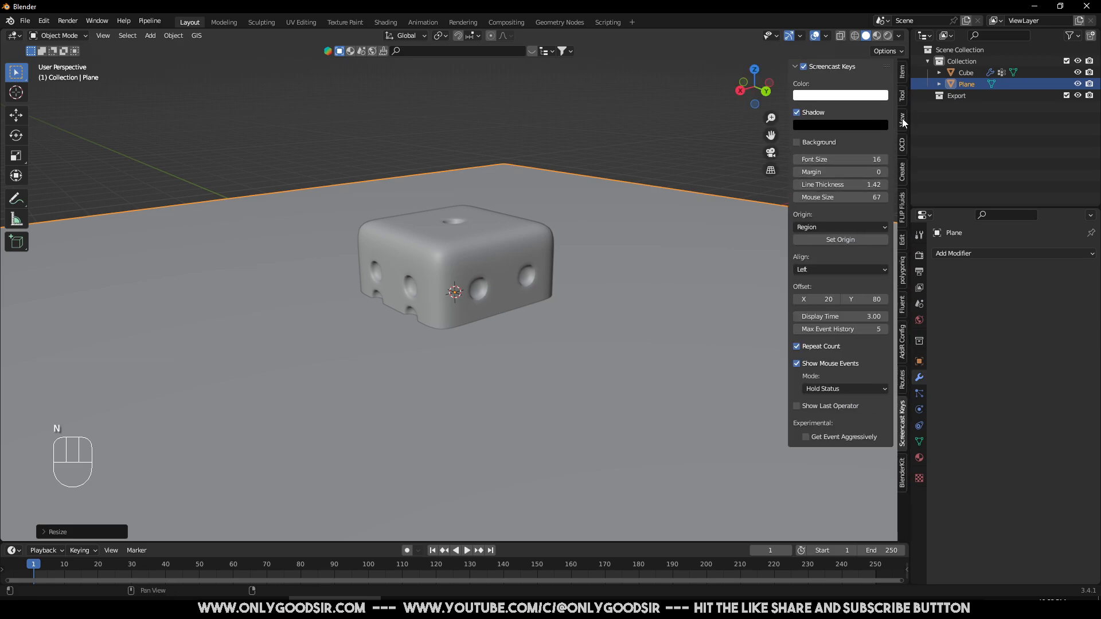
left_click(903, 71)
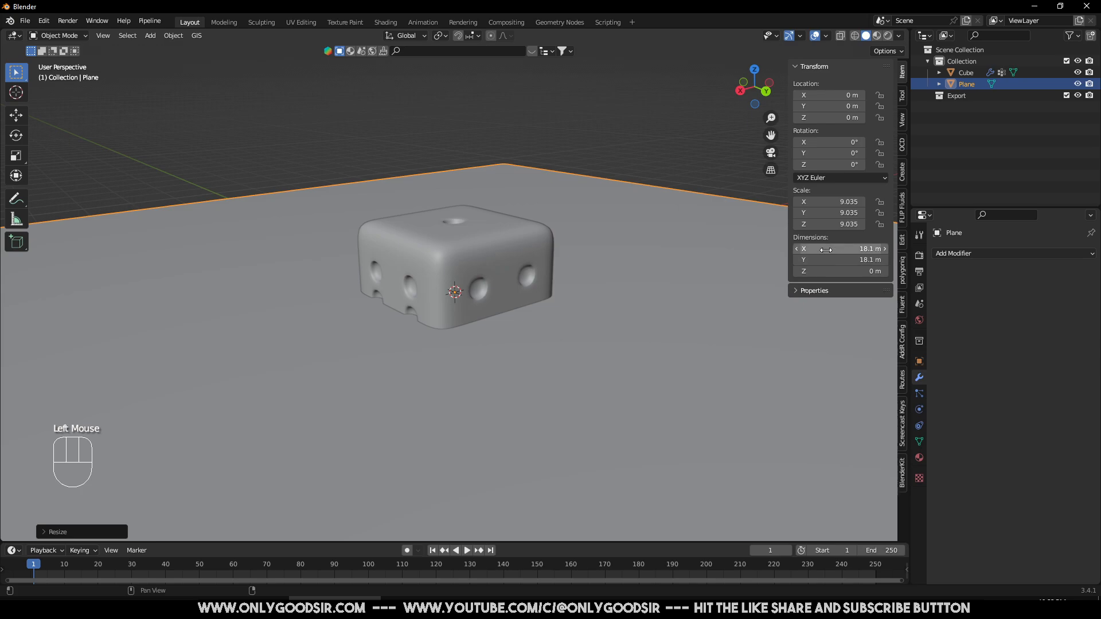
scroll(578, 352, "down", 5)
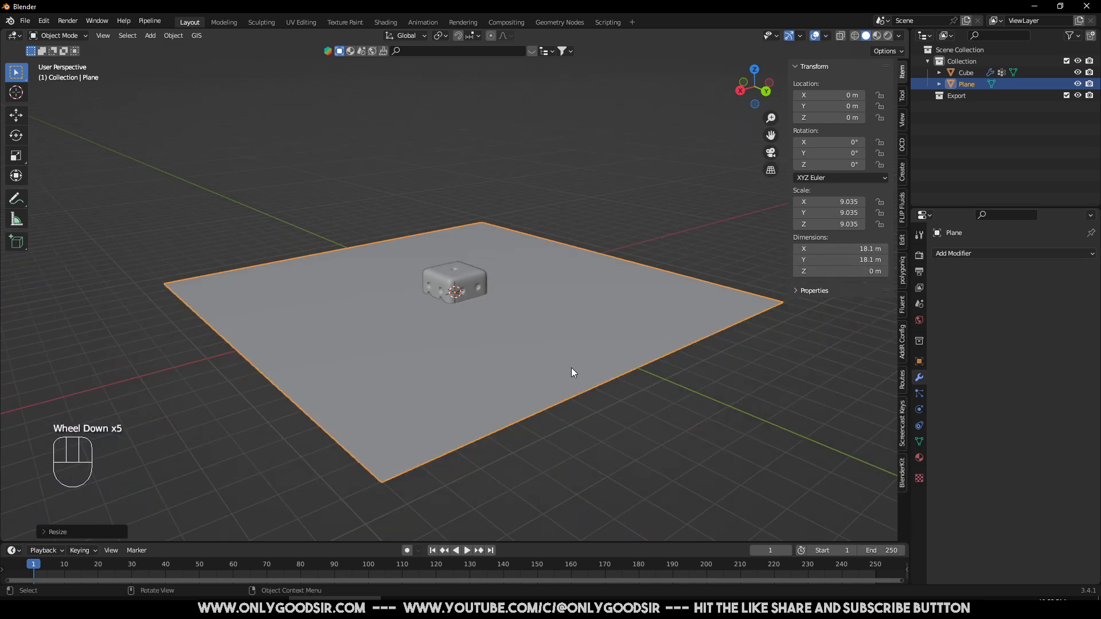
left_click(841, 249)
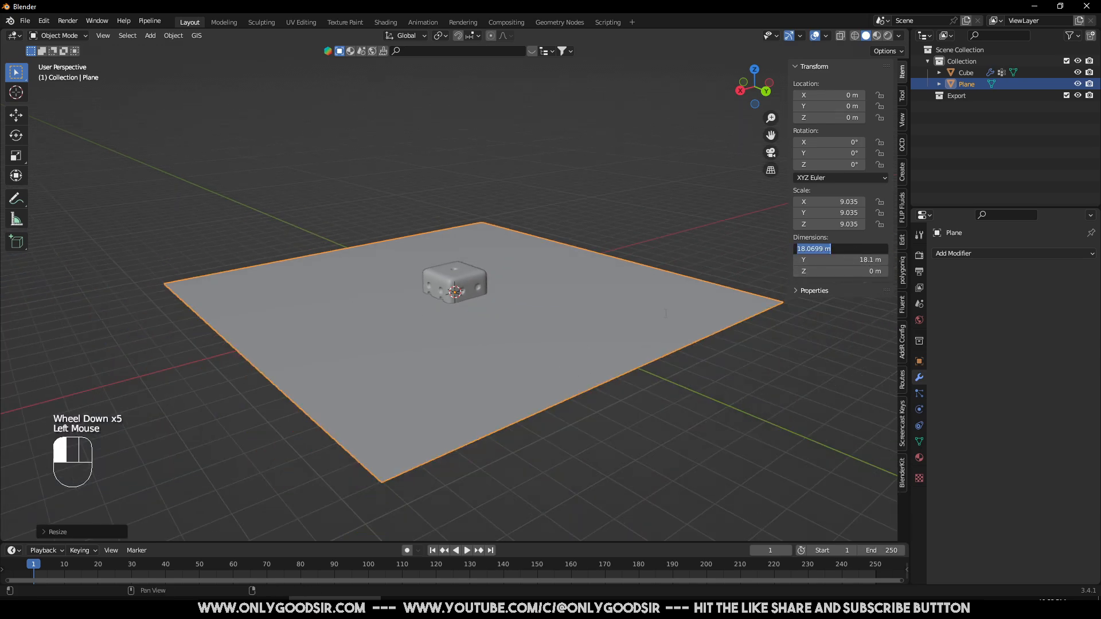
type("20")
key("Return")
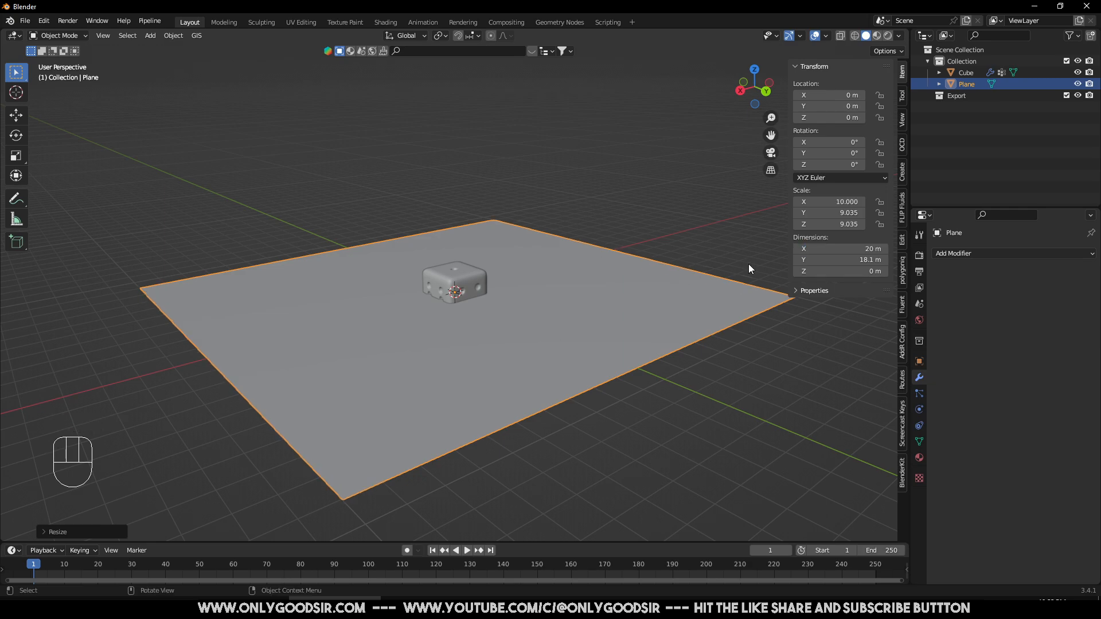
left_click(835, 260)
type("20")
key("Return")
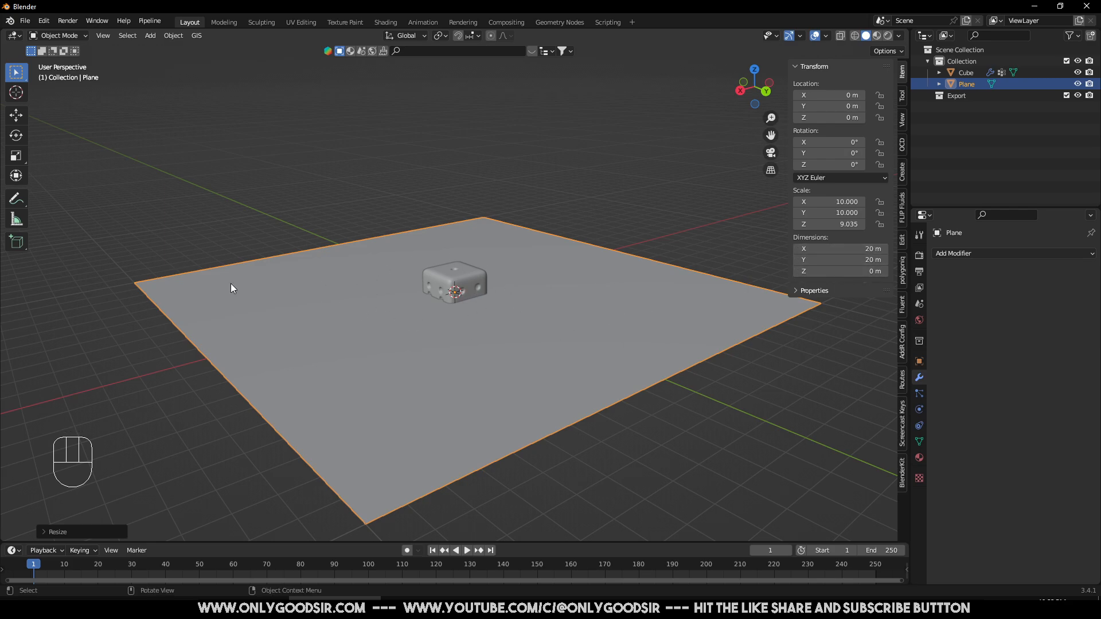
Step: Move the dice straight up along Z to about 1.61 m so it sits above the ground plane
left_click(16, 115)
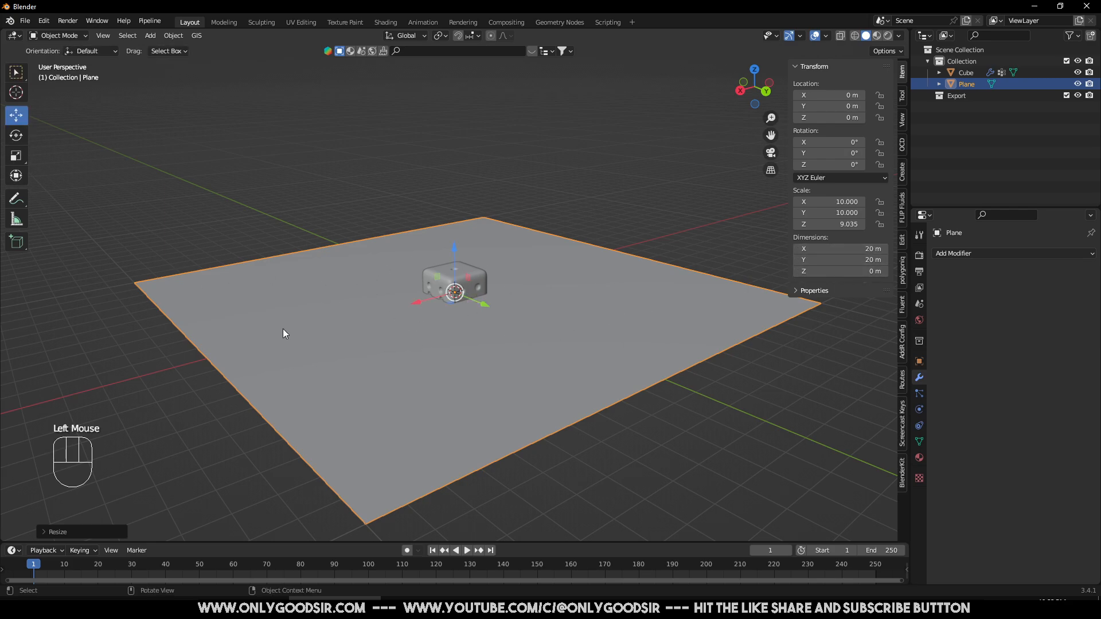
left_click(579, 186)
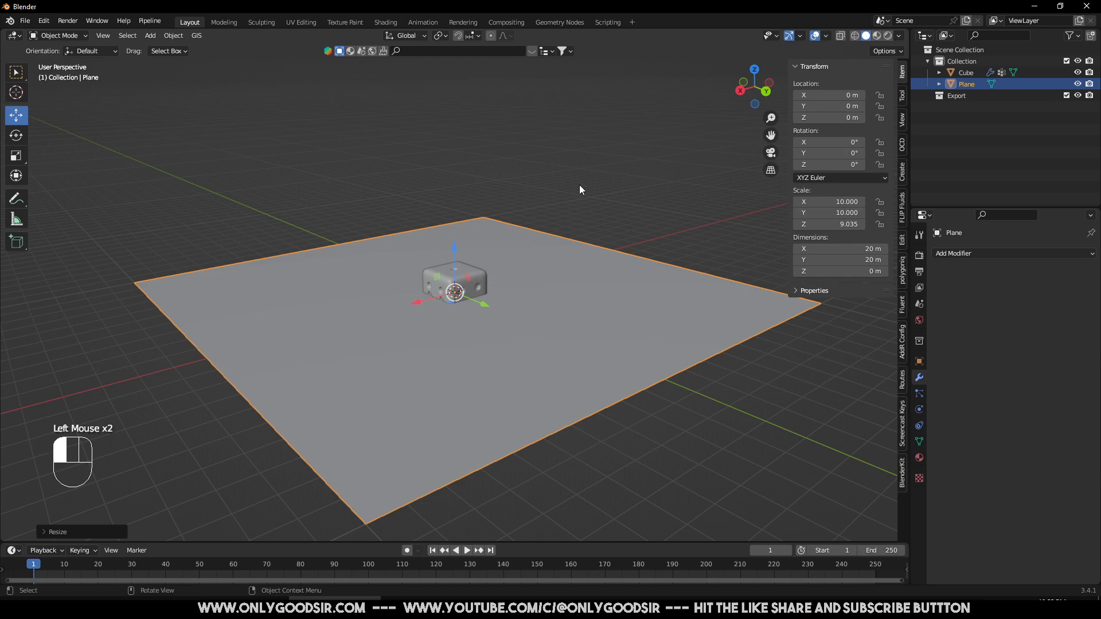
left_click(451, 275)
key("ctrl+2")
left_click_drag(453, 252, 458, 205)
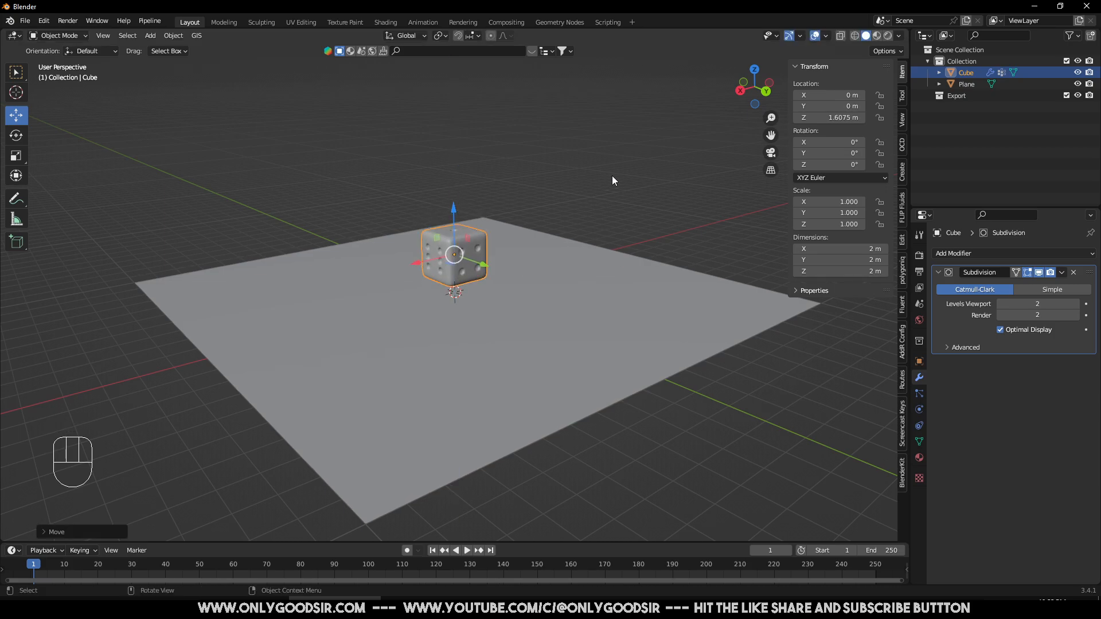
left_click(631, 143)
scroll(447, 240, "up", 3)
middle_click_drag(454, 239, 482, 229)
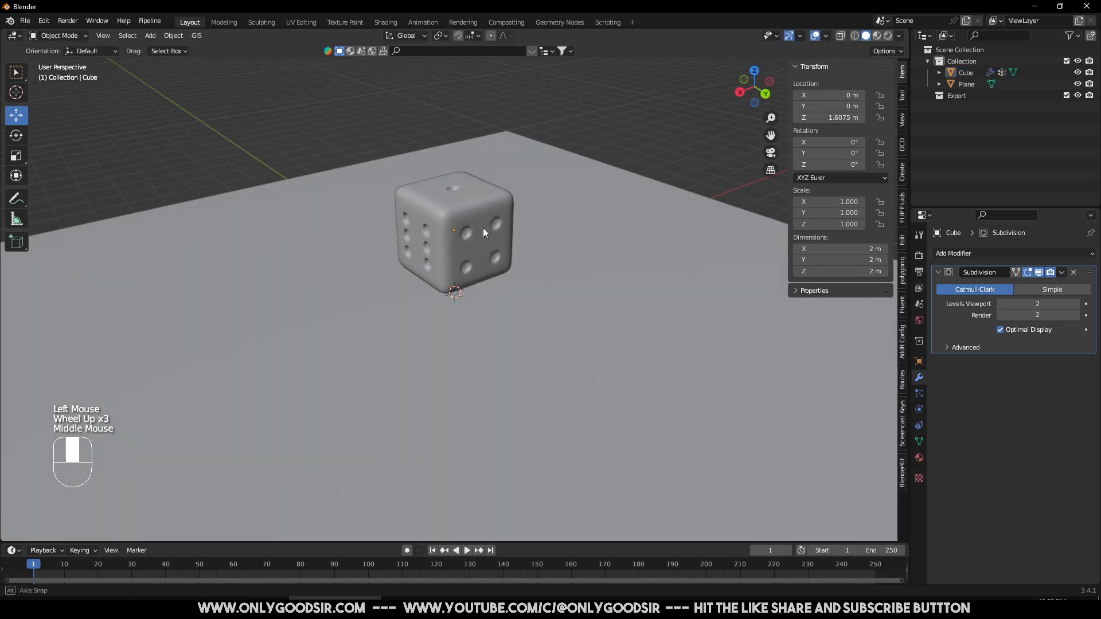
scroll(469, 227, "up", 2)
middle_click_drag(521, 190, 418, 232, "shift")
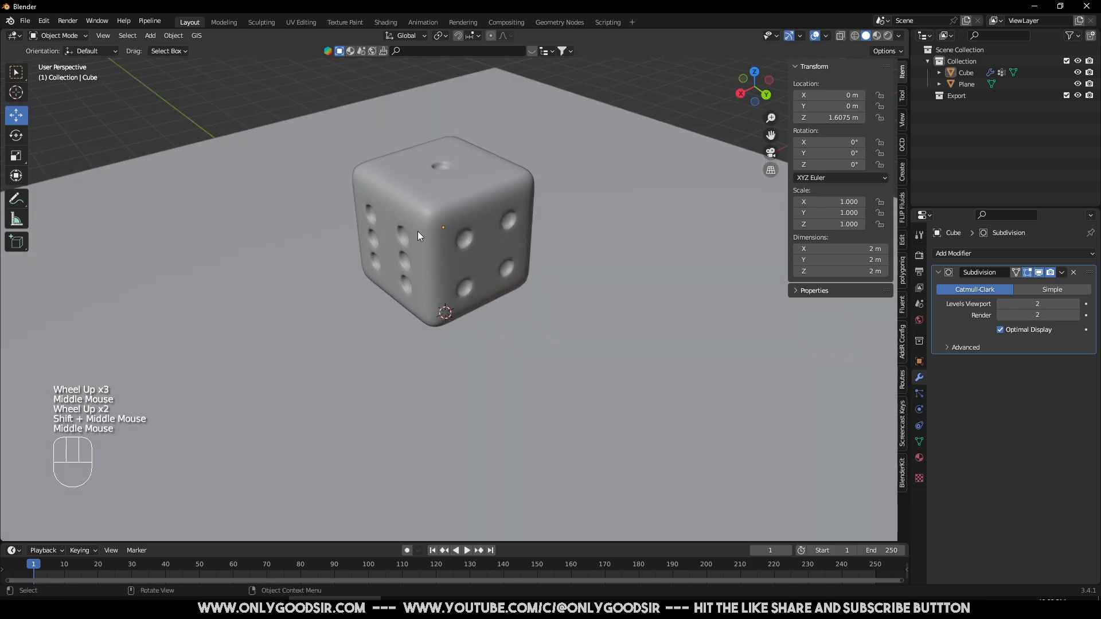
Step: Switch the viewport to Rendered shading, turn off Scene World and light it with the warm interior HDRI
left_click(881, 38)
left_click(883, 39)
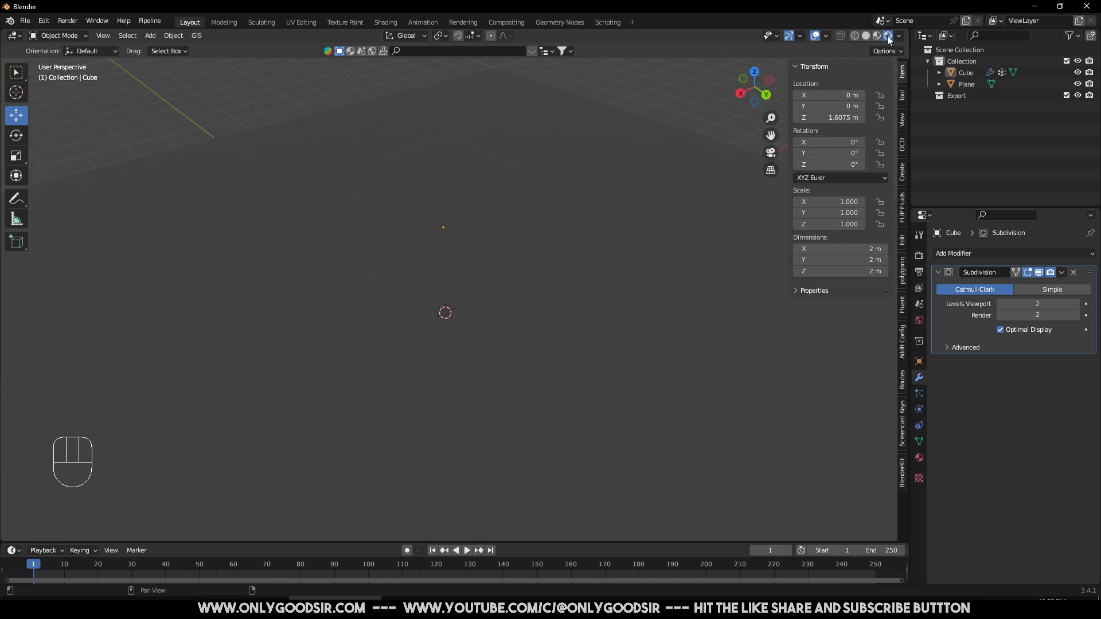
left_click(898, 36)
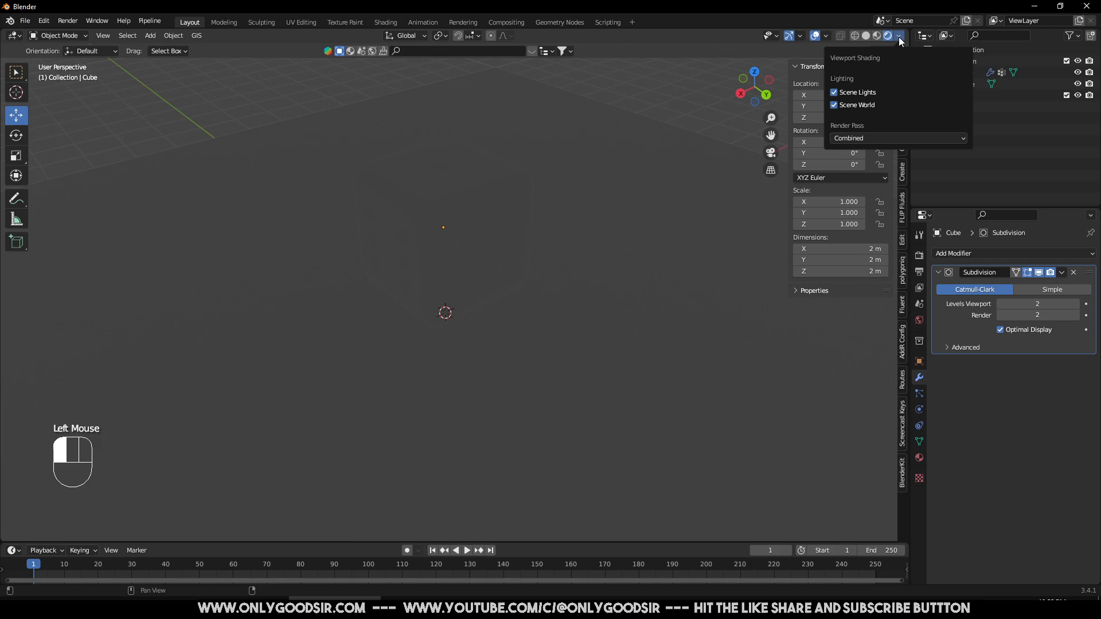
left_click(834, 105)
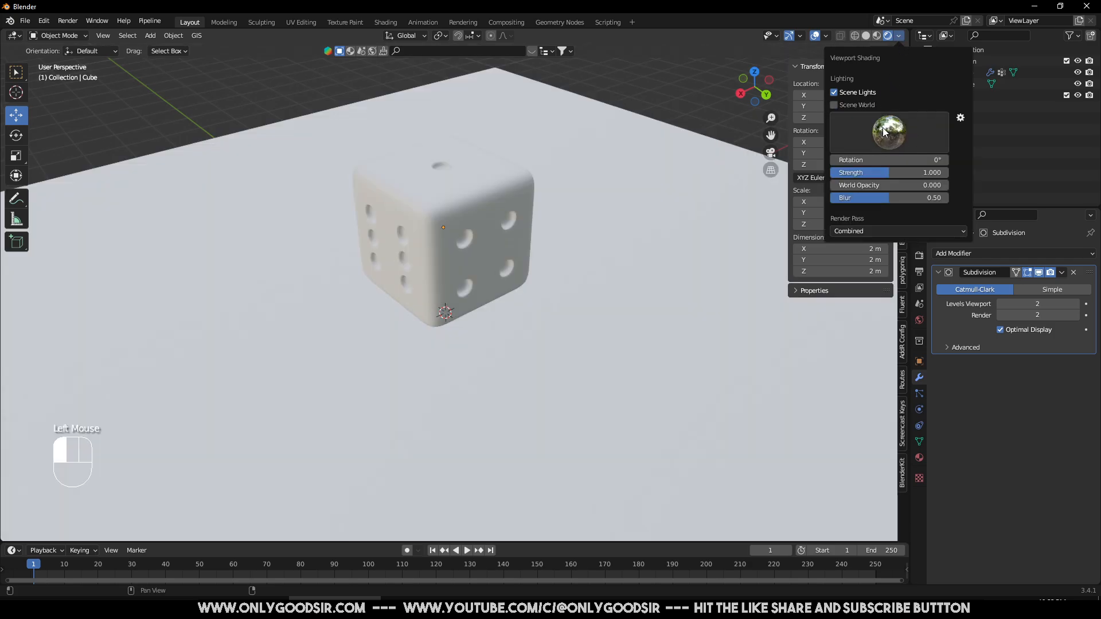
left_click(884, 132)
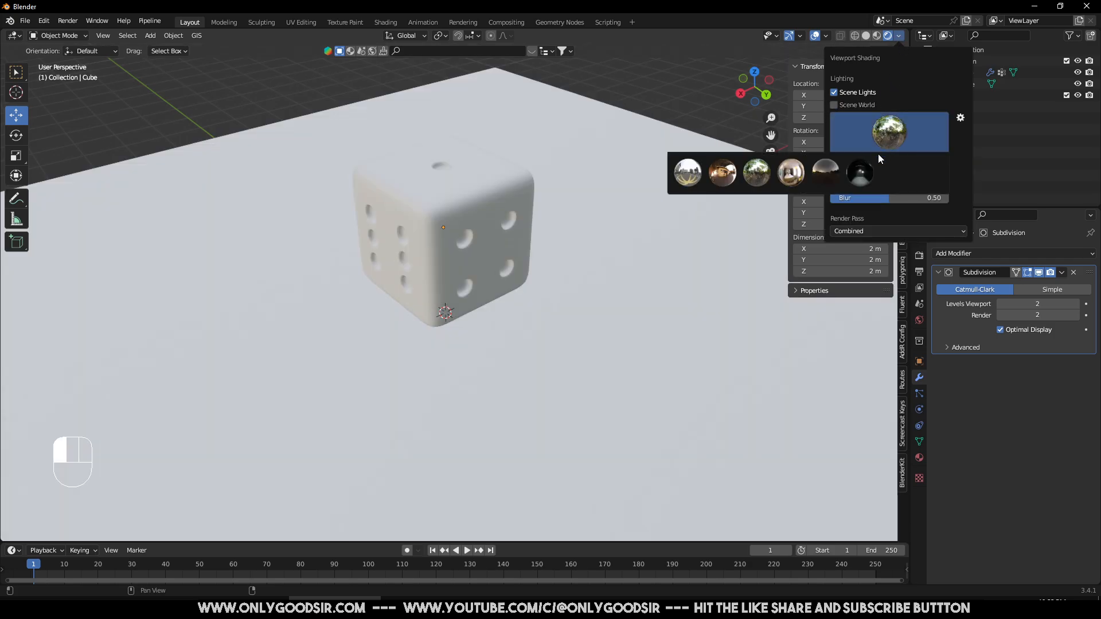
left_click(807, 178)
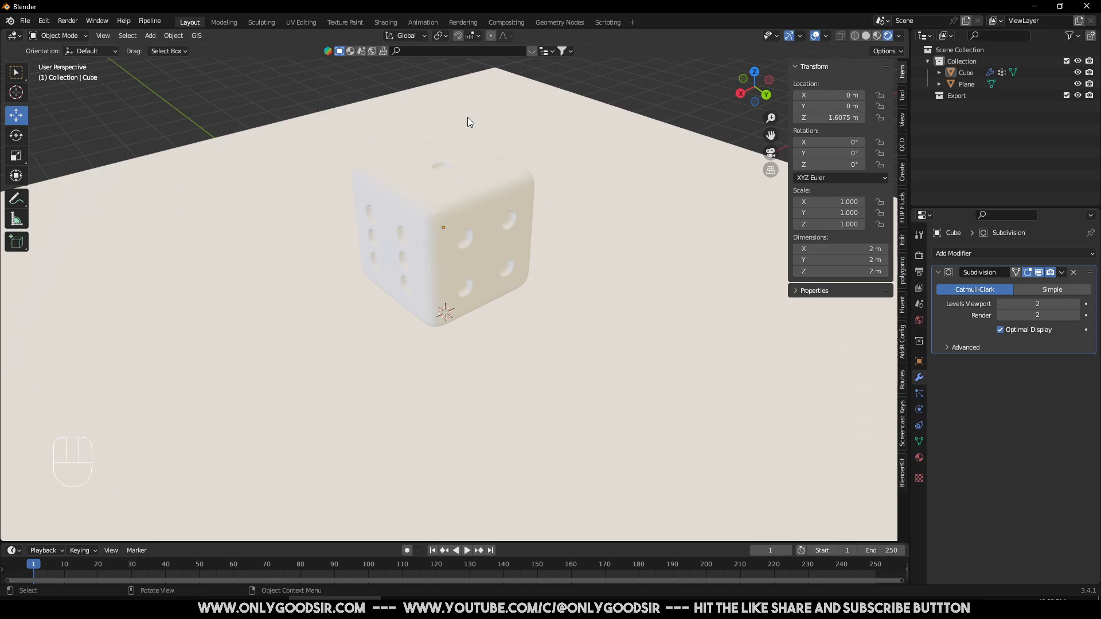
middle_click_drag(441, 317, 411, 281)
Step: Enable Ambient Occlusion in the Eevee render settings with a distance of 12 m and inspect the contact shadows
left_click(918, 258)
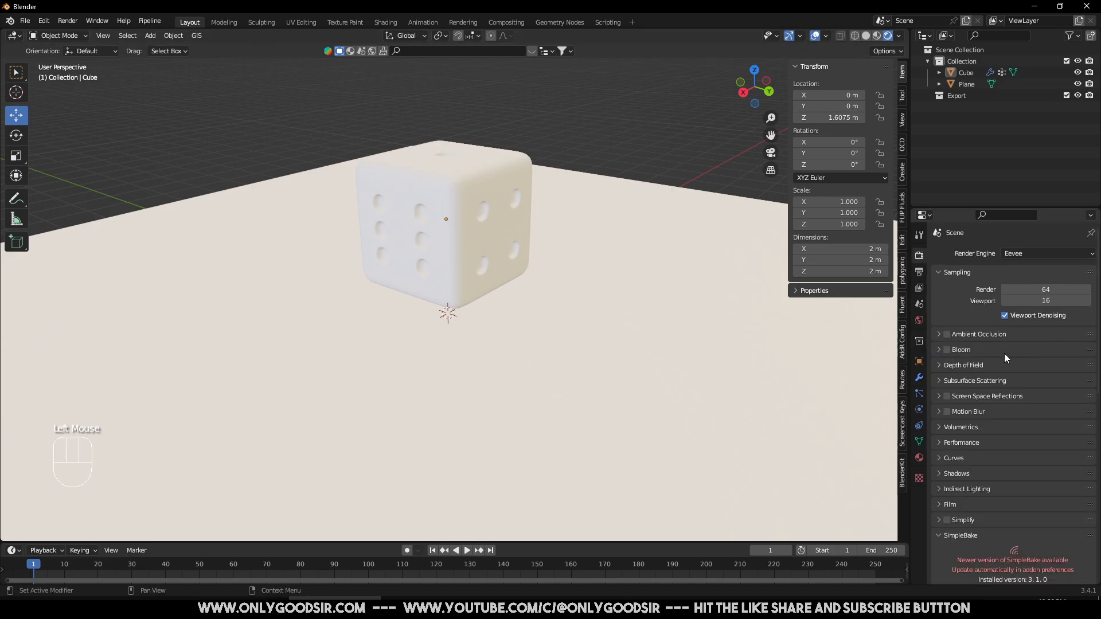
left_click(947, 335)
left_click(940, 335)
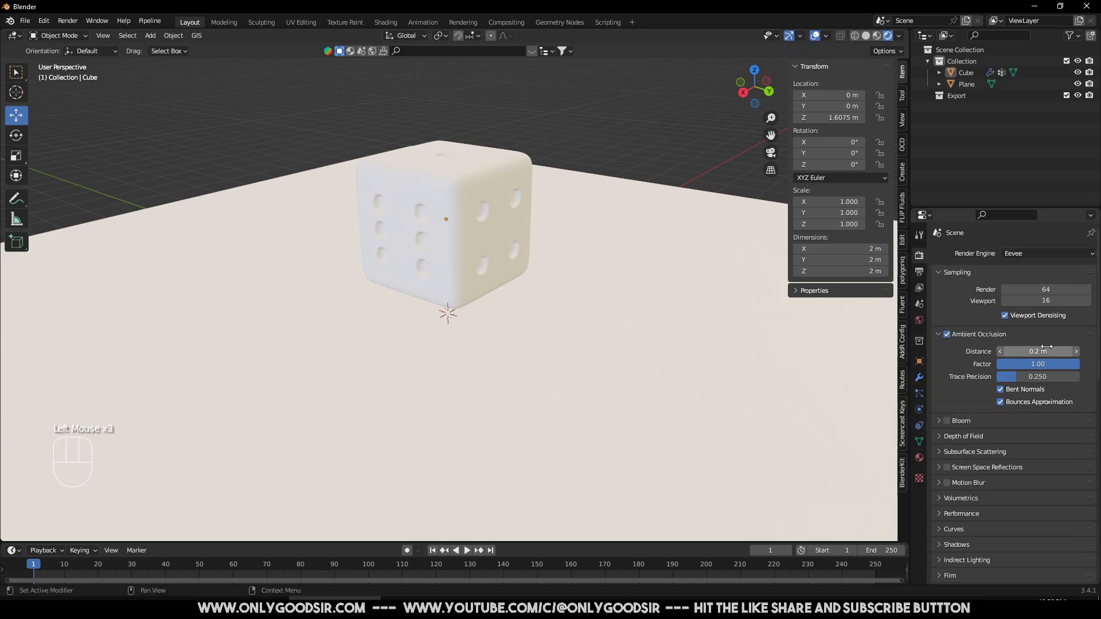
left_click(1018, 351)
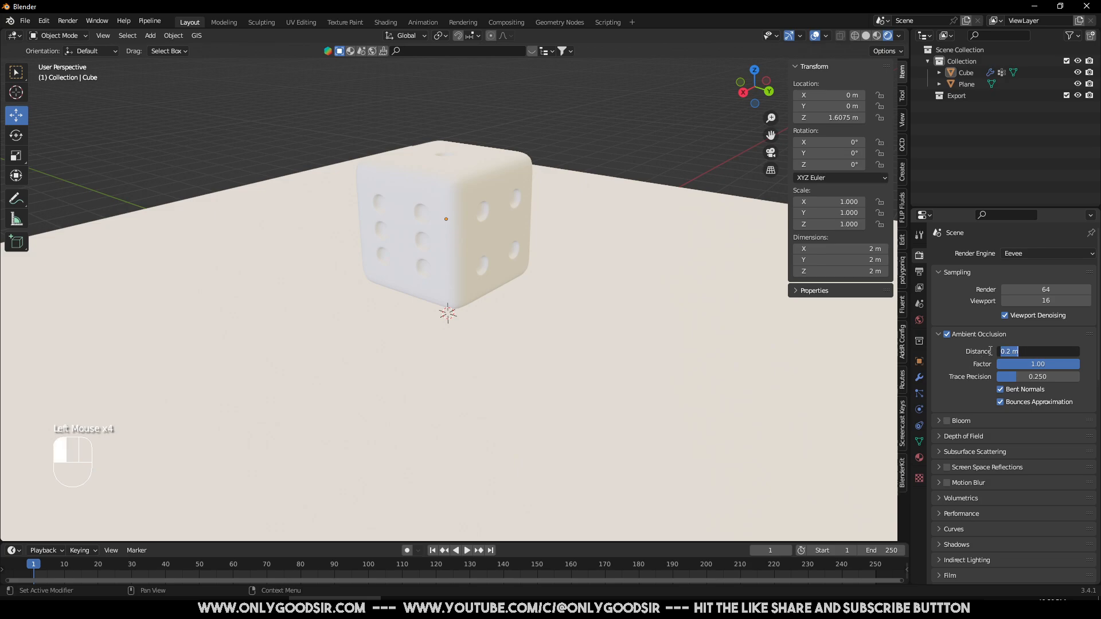
type("12")
key("Return")
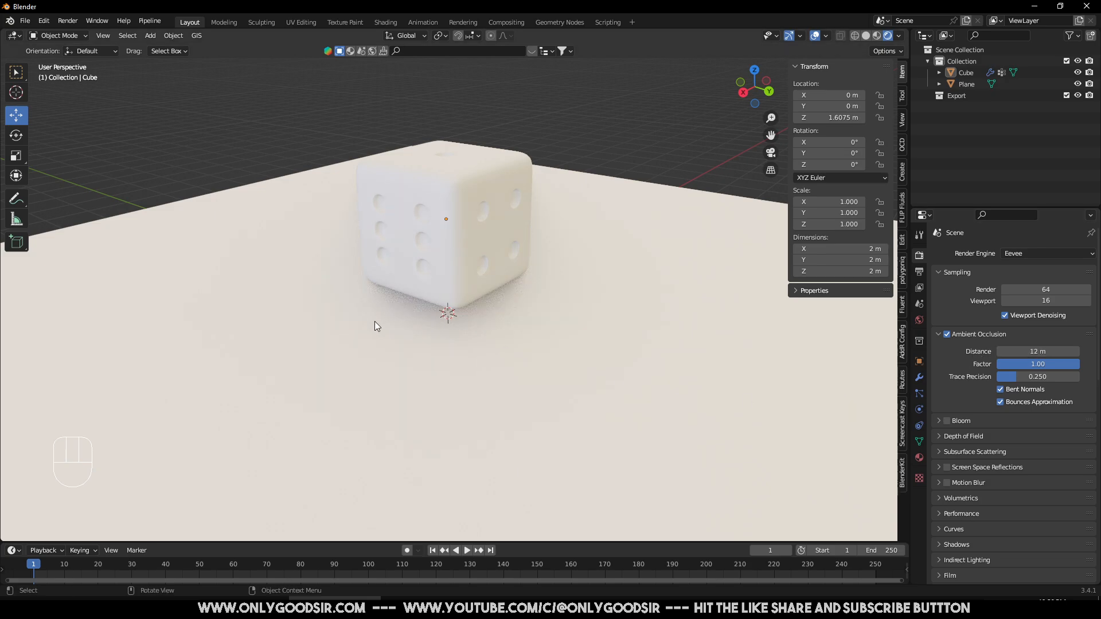
middle_click_drag(374, 321, 396, 310)
scroll(487, 365, "down", 3)
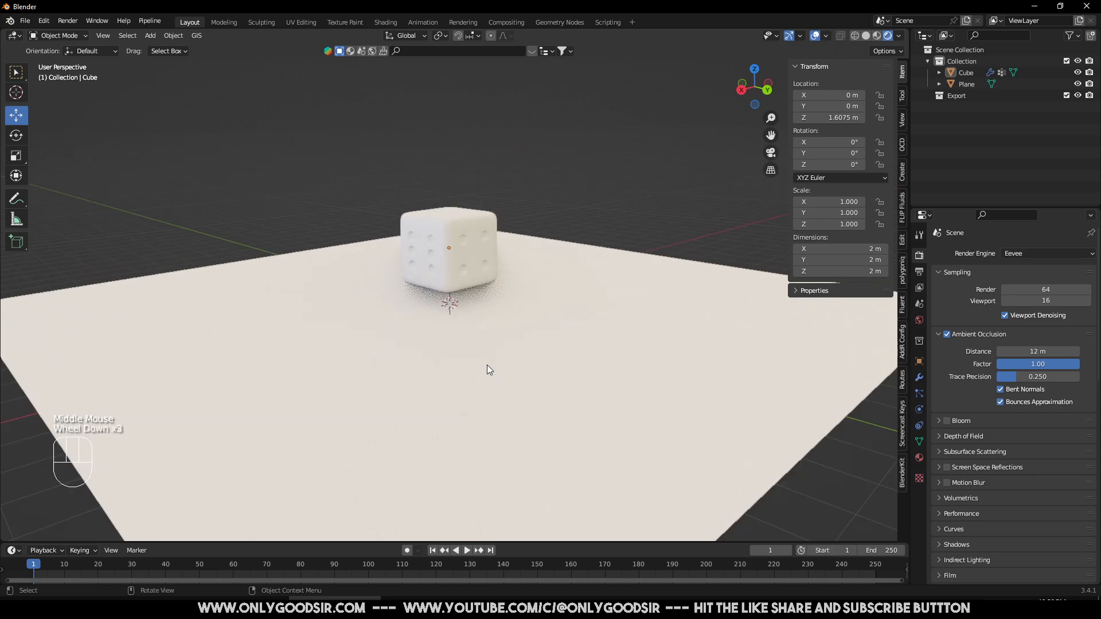
middle_click_drag(486, 364, 510, 333)
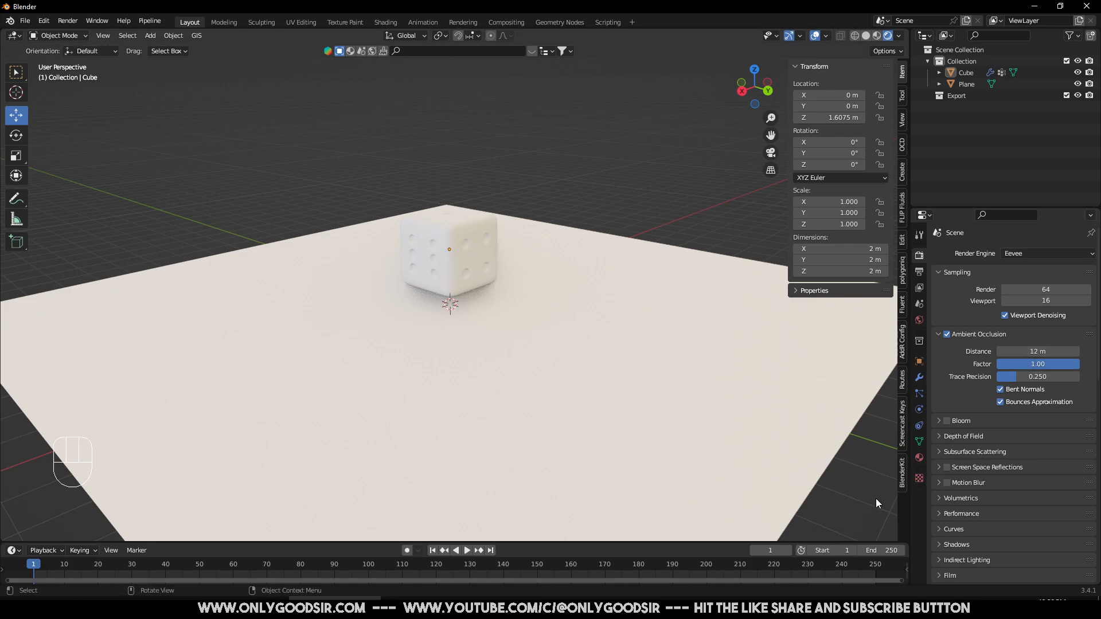
Step: Enable Screen Space Reflections and turn off Half Res Trace
left_click(946, 467)
left_click(950, 465)
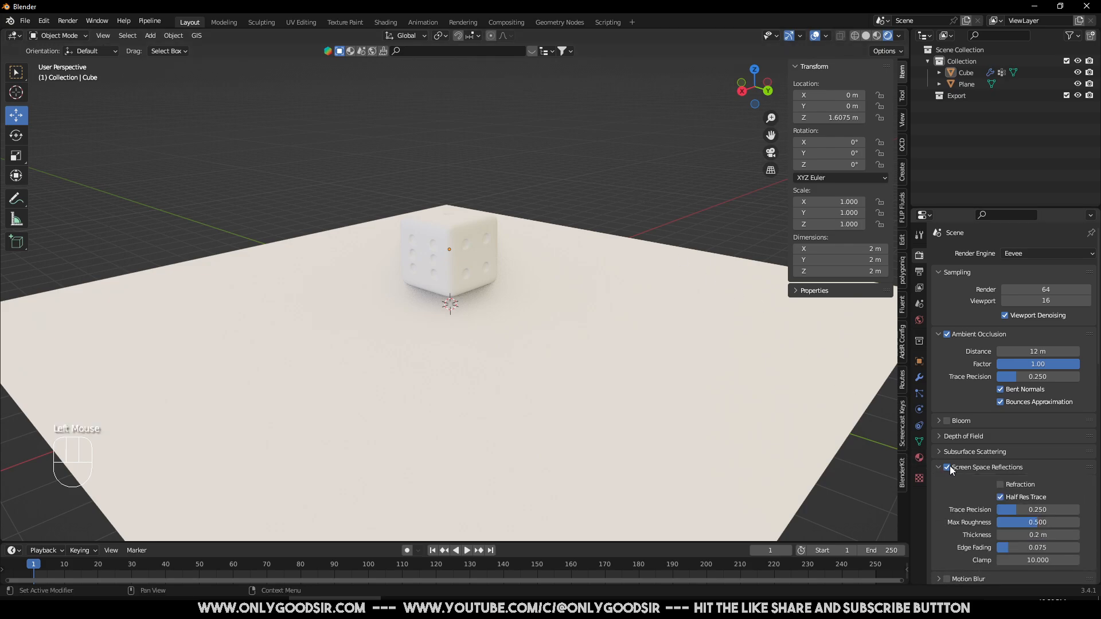
scroll(979, 472, "down", 1)
left_click(999, 473)
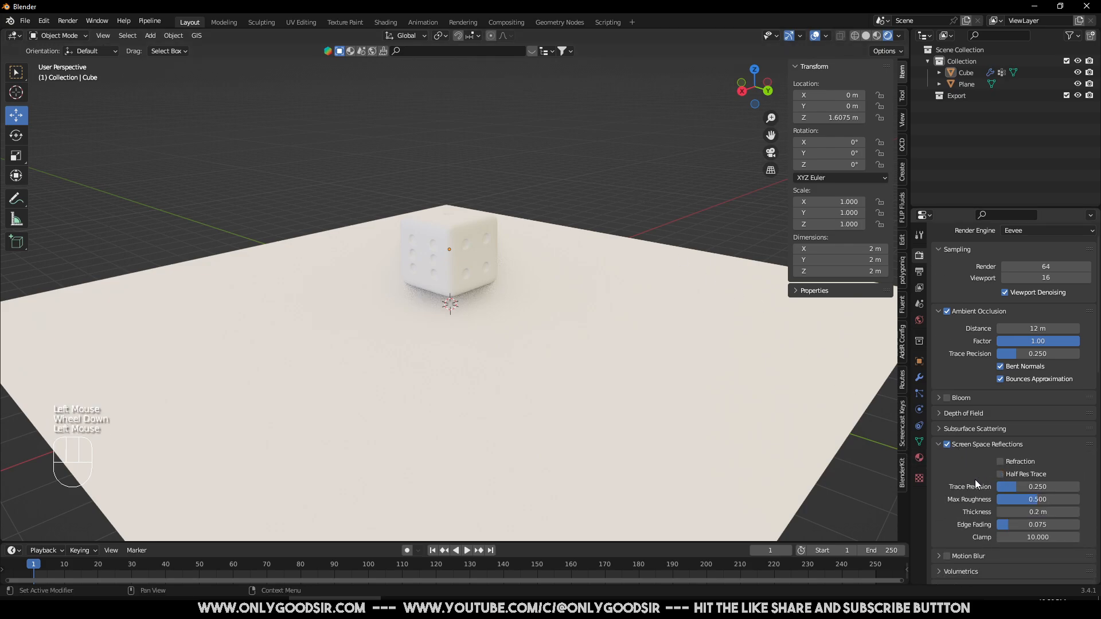
left_click(936, 446)
Step: Select the dice and remove its existing material slot
scroll(473, 259, "up", 2)
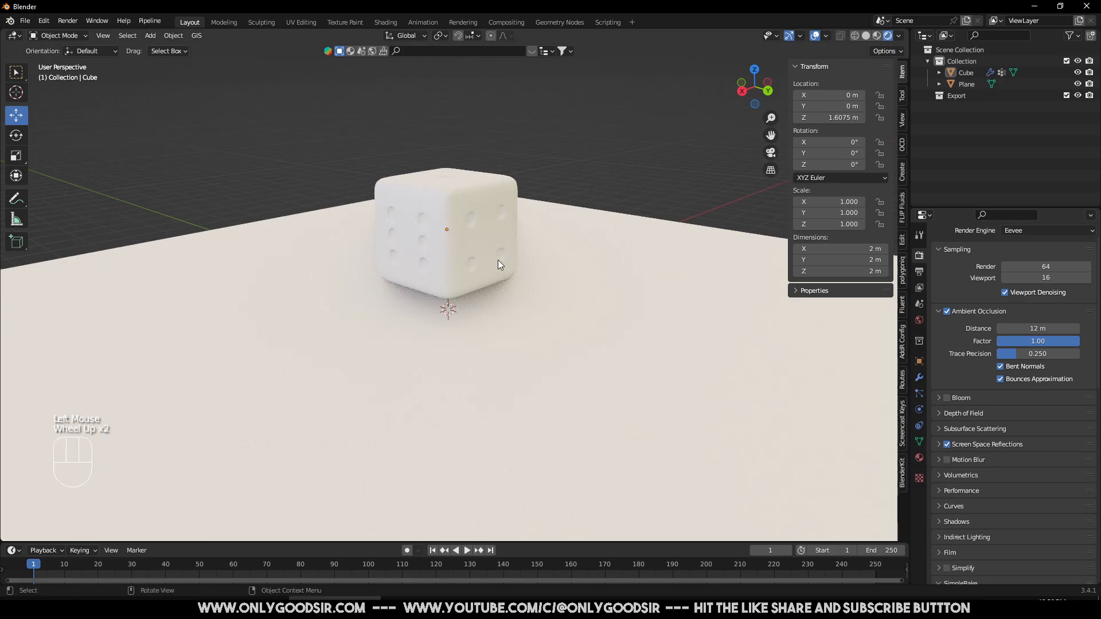
left_click(499, 205)
middle_click_drag(499, 205, 510, 172)
scroll(485, 236, "up", 1)
scroll(488, 229, "up", 2)
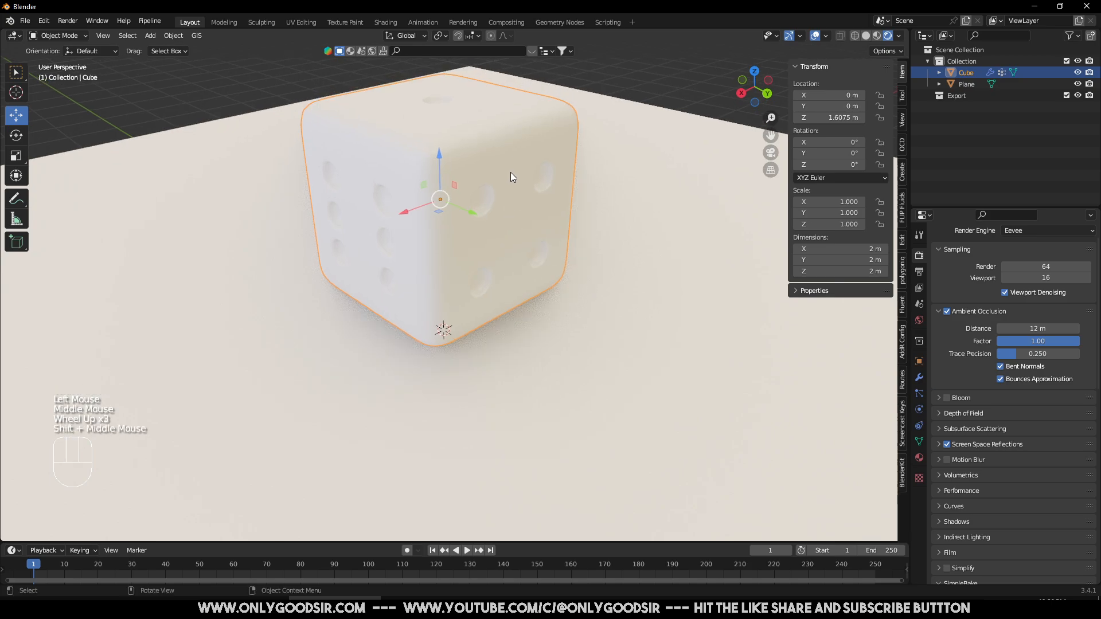
left_click(919, 457)
left_click(479, 157)
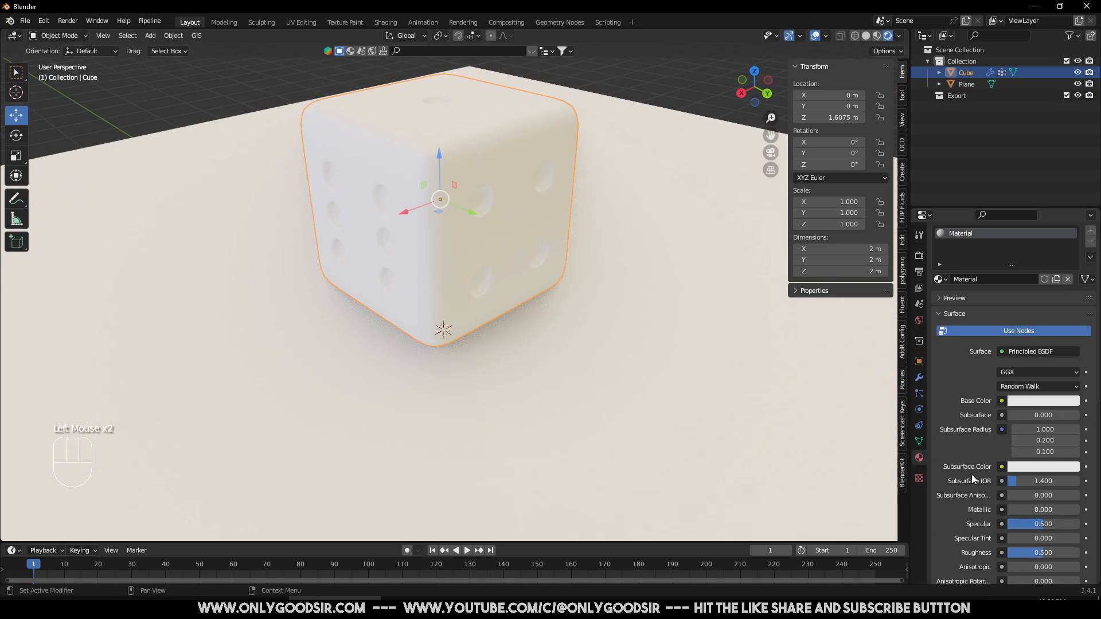
left_click(917, 457)
left_click(1090, 242)
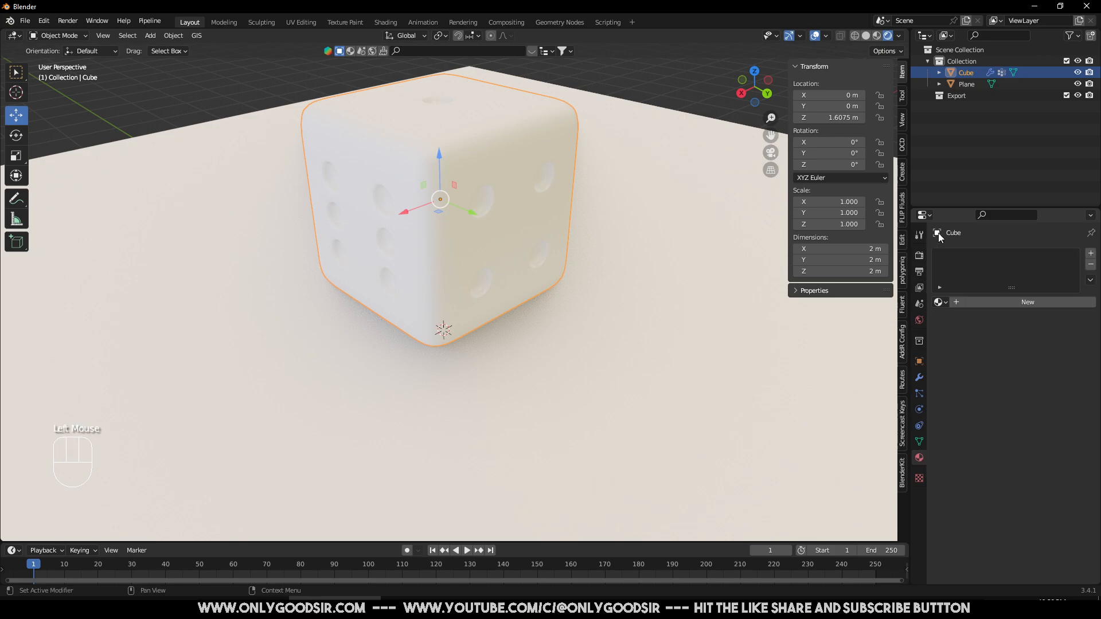
Step: Create a new material on the dice and name it RED
left_click(1013, 301)
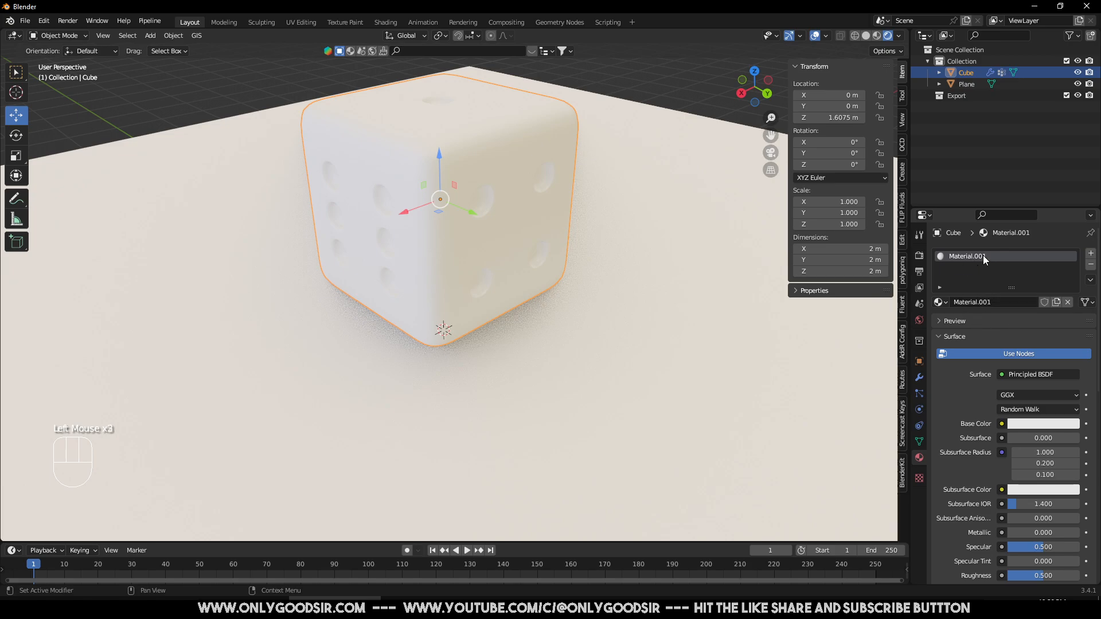
double_click(983, 256)
type("RED")
key("Return")
Step: Set the RED material's base color to pure red with hue 0.998 and saturation 1.000
left_click(1032, 424)
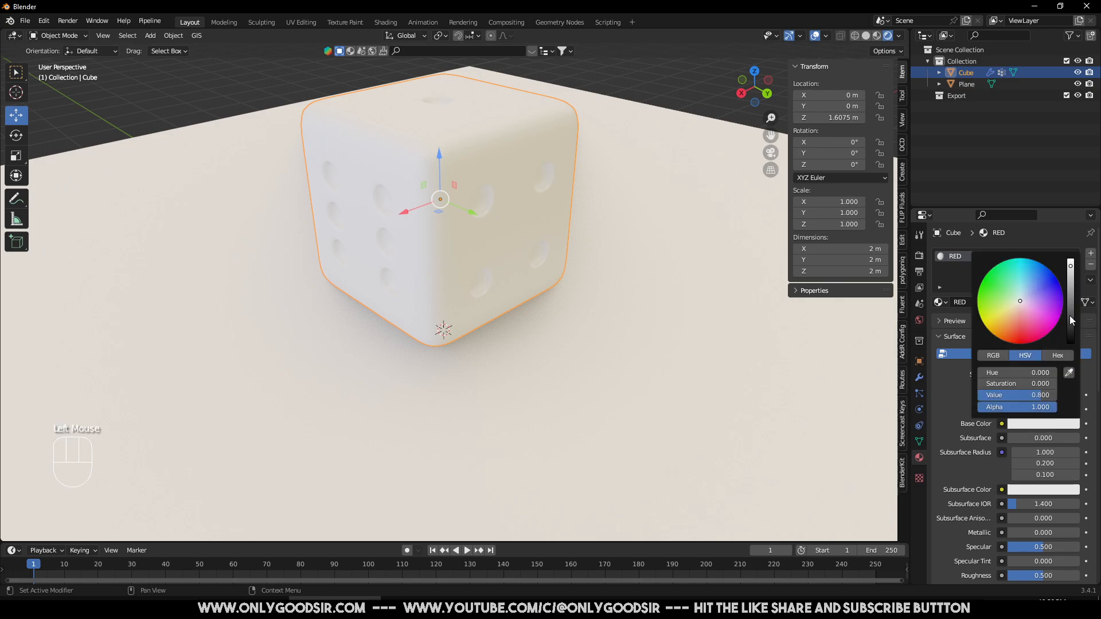
left_click_drag(1020, 305, 1028, 343)
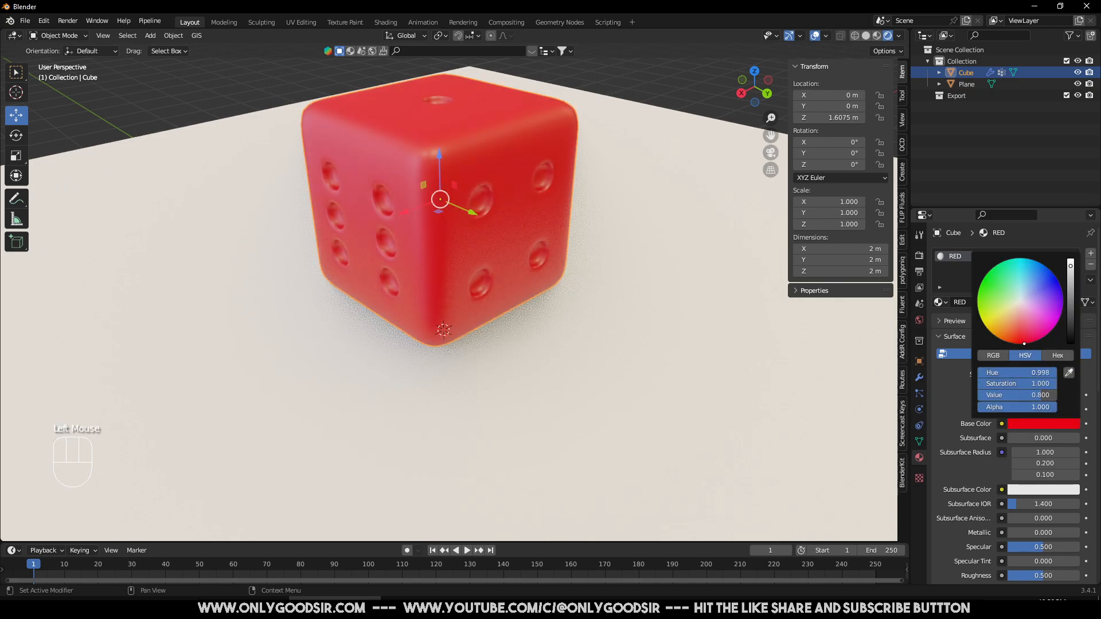
left_click(1035, 423)
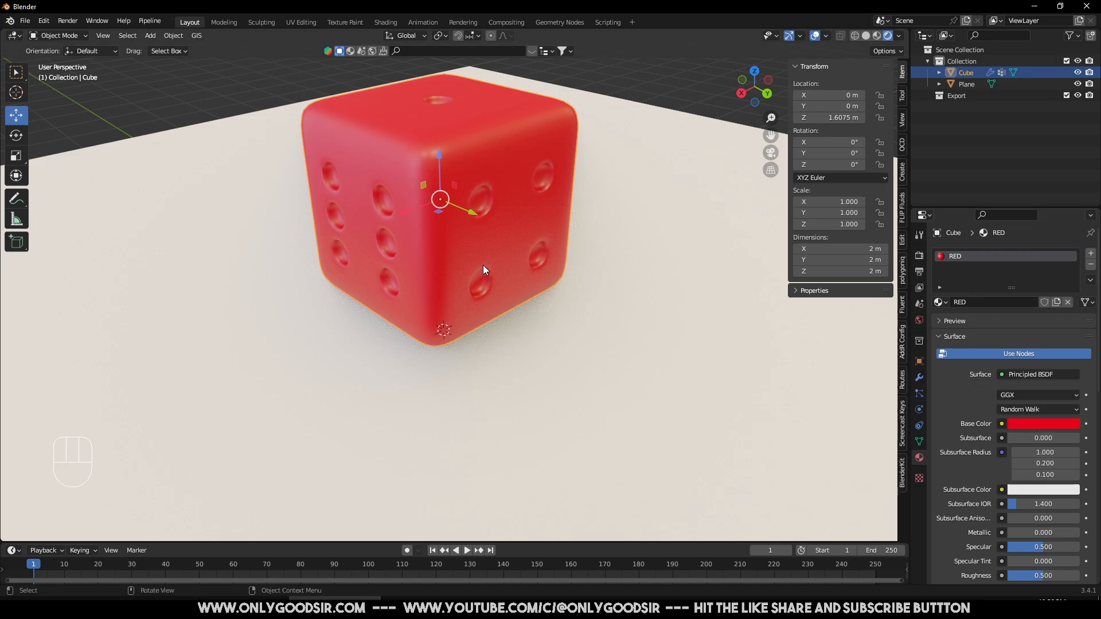
Step: Switch to the Shading workspace, frame the dice closely and enlarge the node editor
left_click(385, 23)
scroll(521, 247, "up", 2)
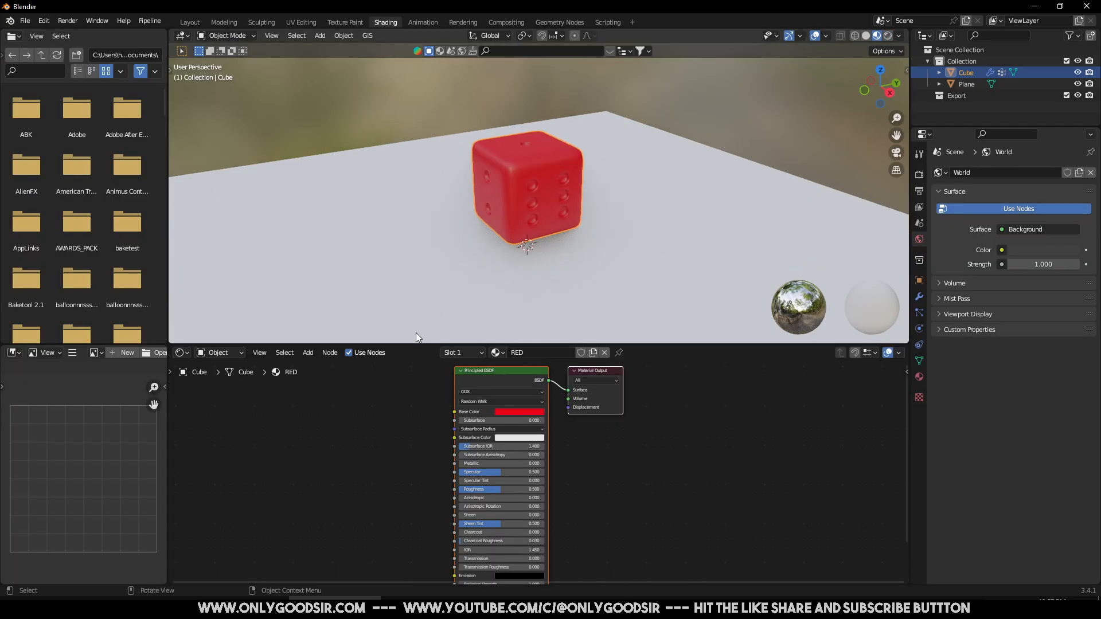
scroll(469, 246, "up", 4)
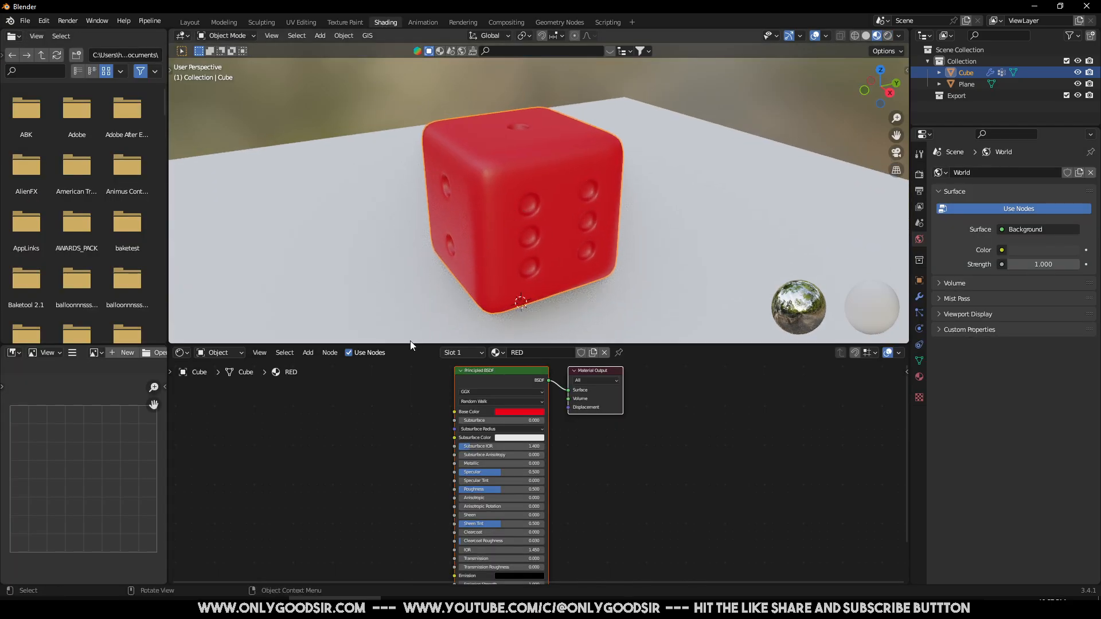
left_click_drag(410, 343, 436, 263)
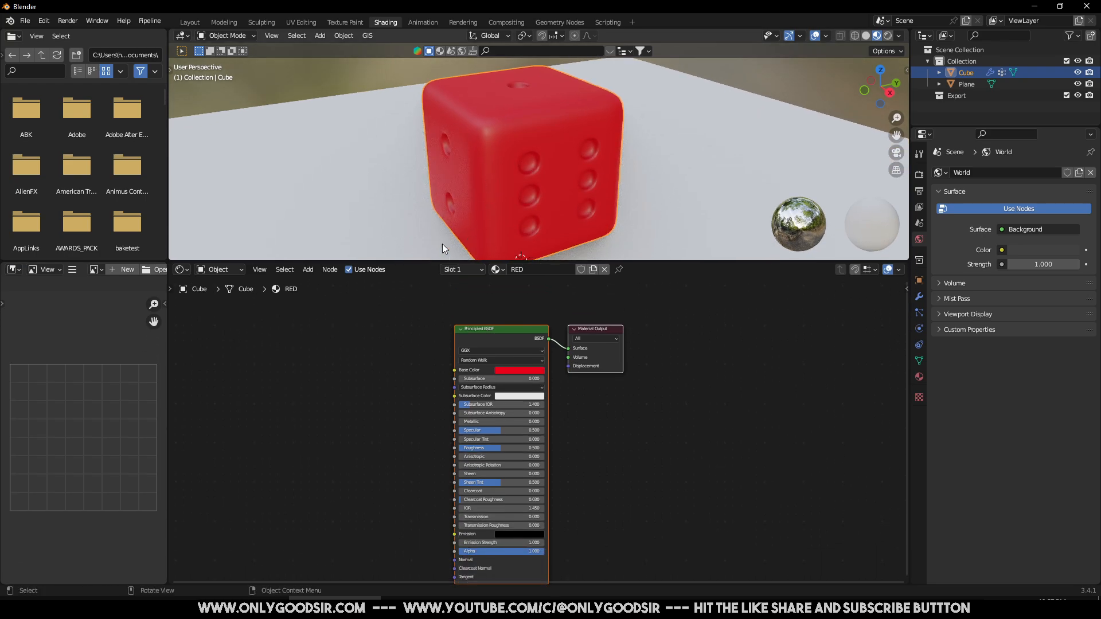
Step: Reposition the Material Output and Principled BSDF nodes and add a ColorRamp whose color output feeds the shader's Roughness
left_click_drag(593, 331, 666, 325)
left_click_drag(504, 335, 574, 304)
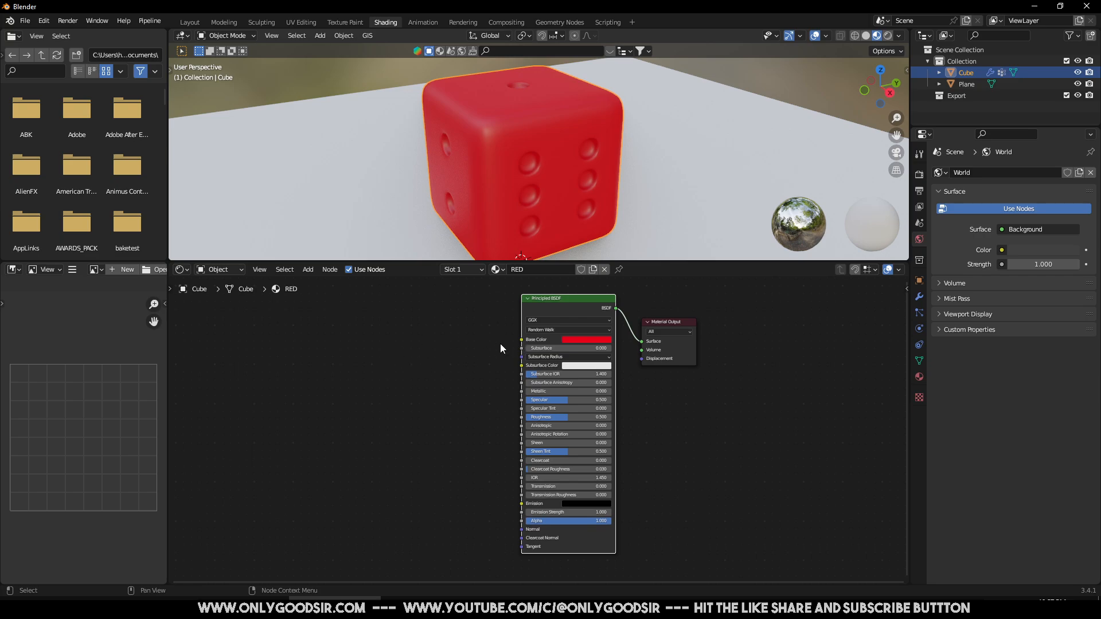
left_click_drag(521, 418, 480, 379)
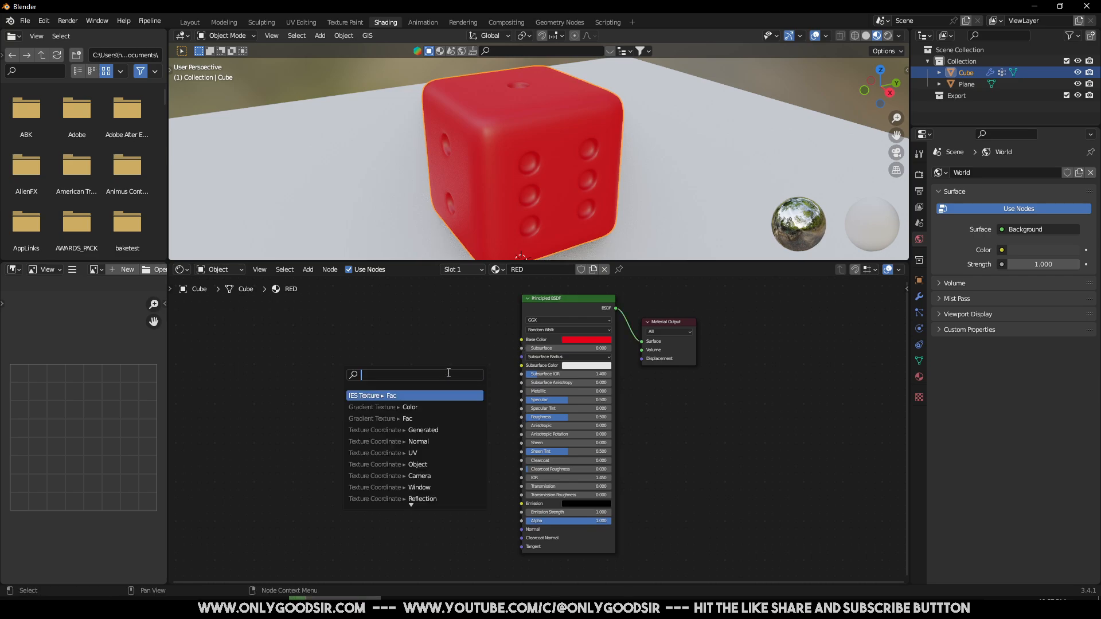
type("color")
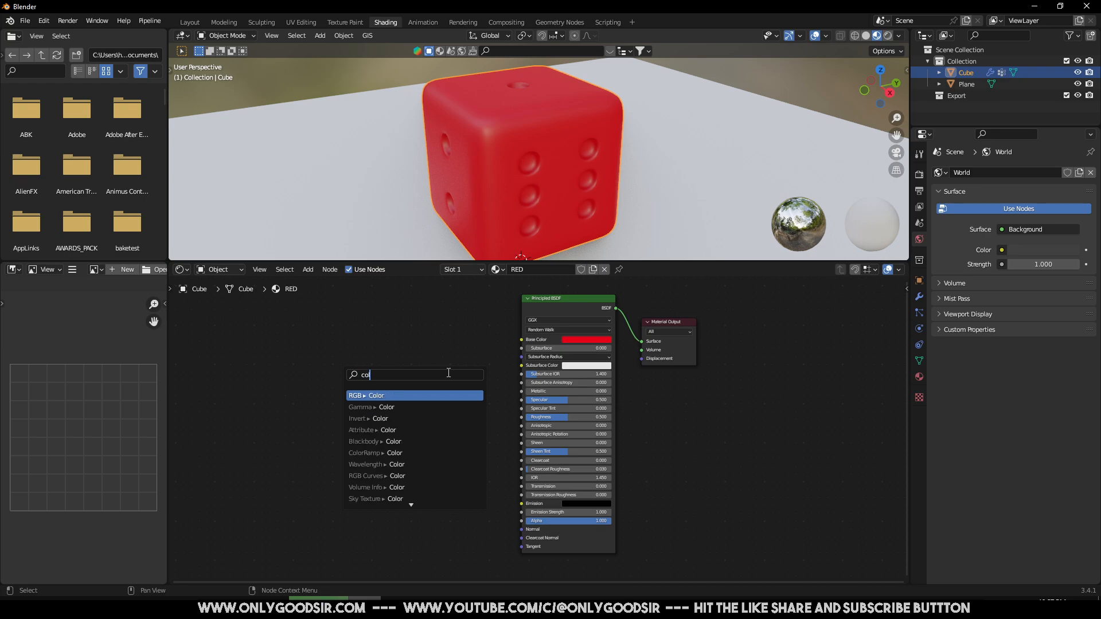
left_click(370, 453)
left_click(367, 431)
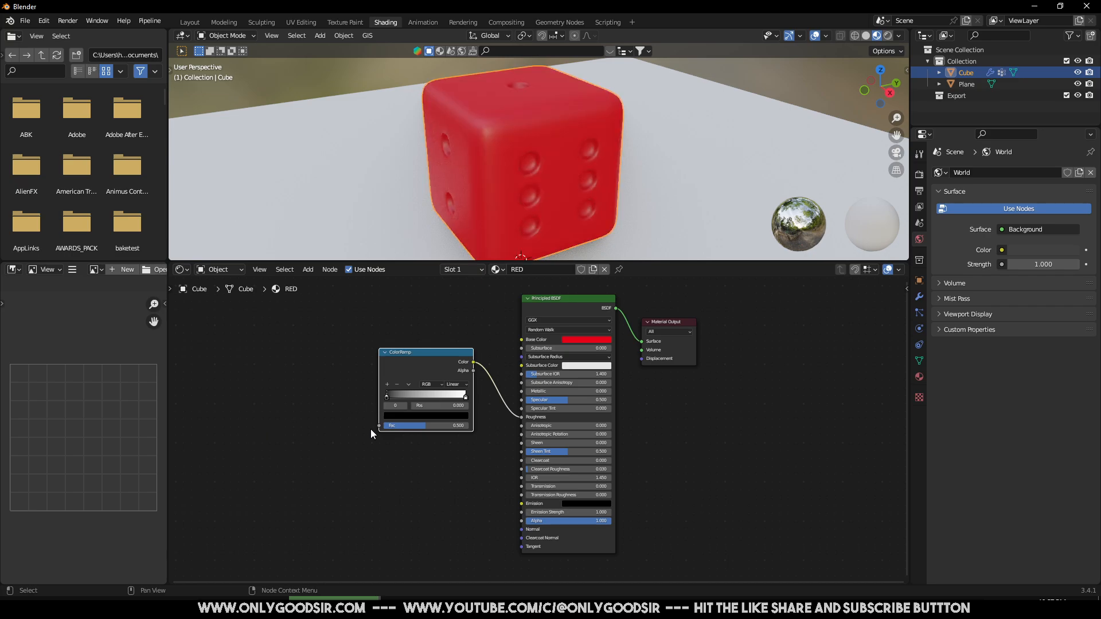
Step: Add a Noise Texture node with its Fac output connected to the ColorRamp's Fac input
left_click_drag(378, 425, 323, 352)
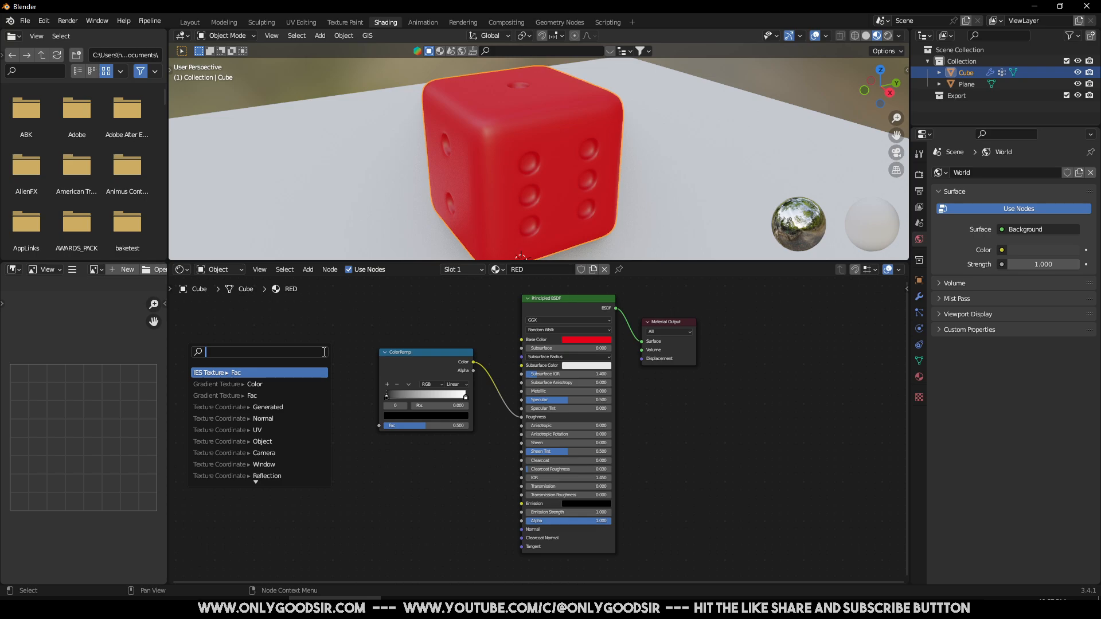
type("no")
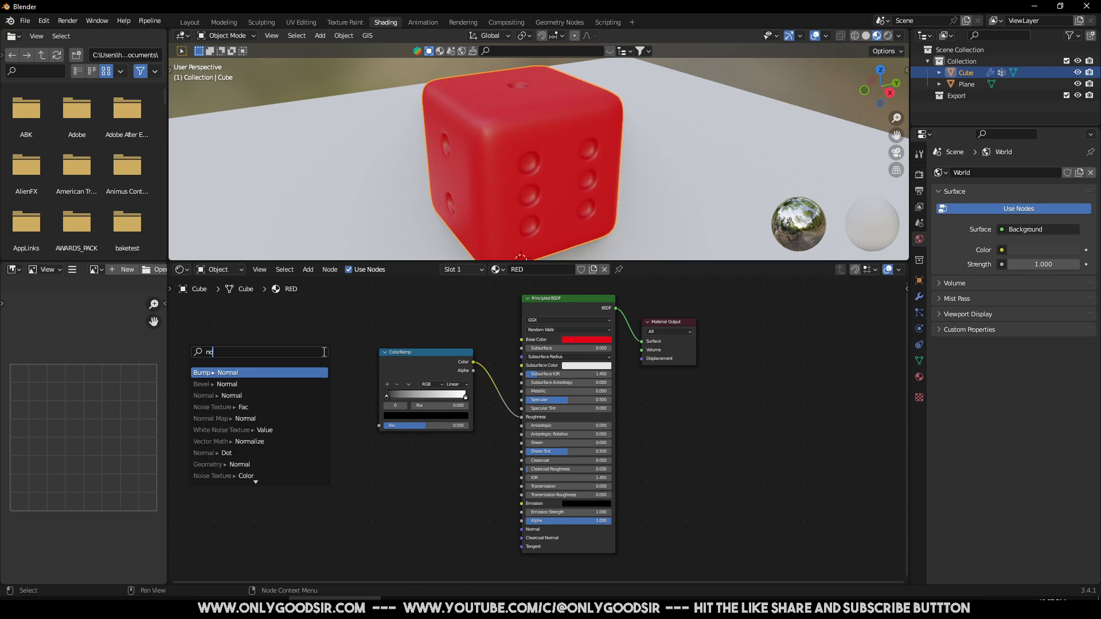
type("is")
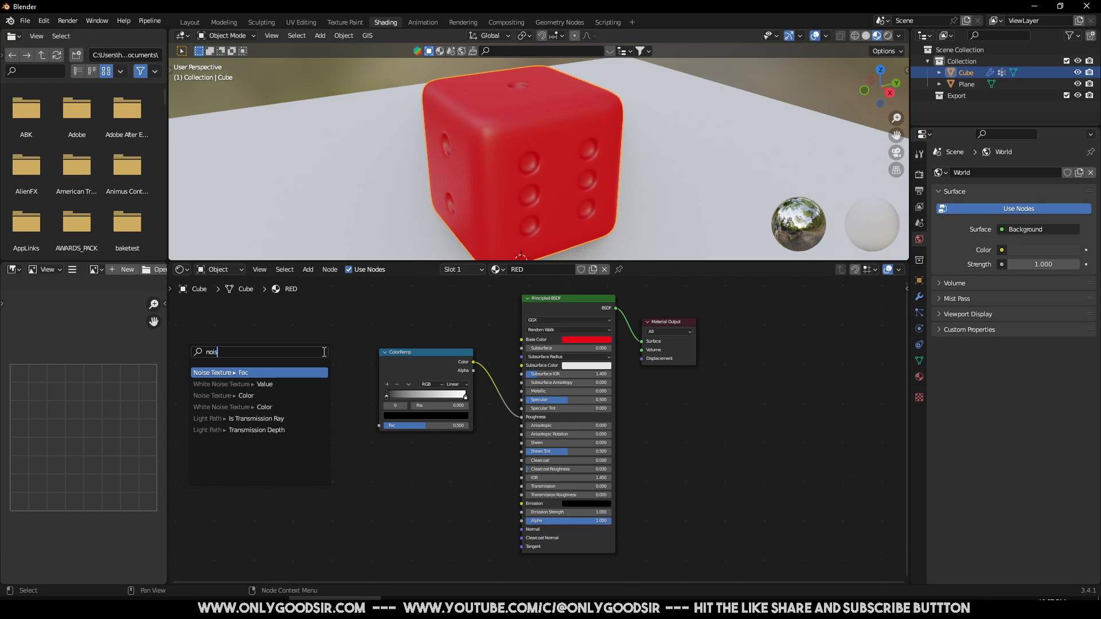
left_click(234, 373)
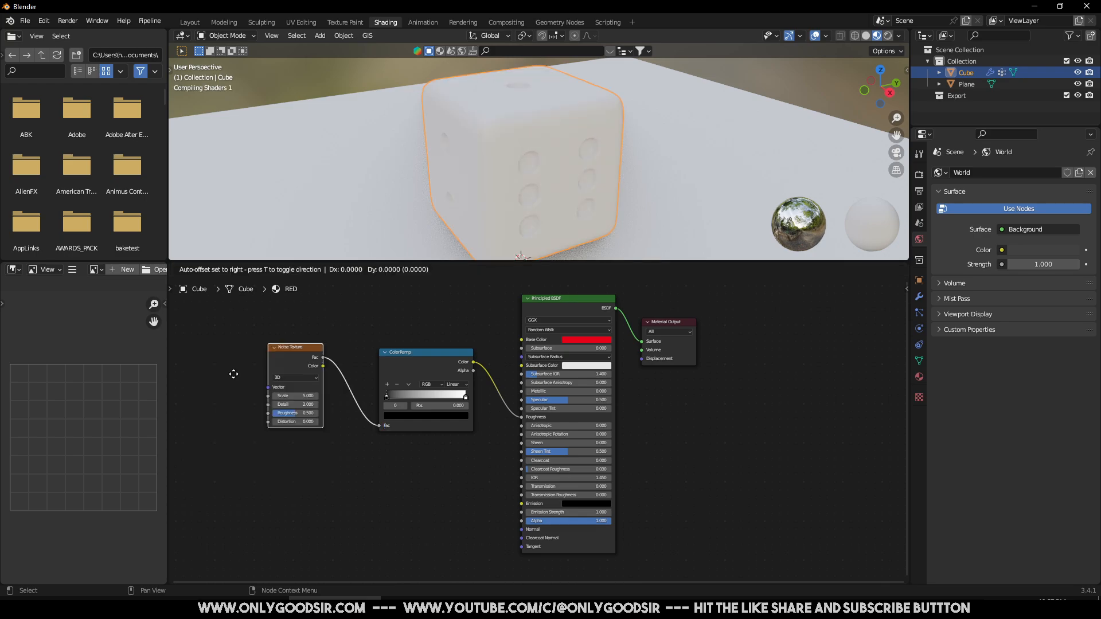
left_click(257, 348)
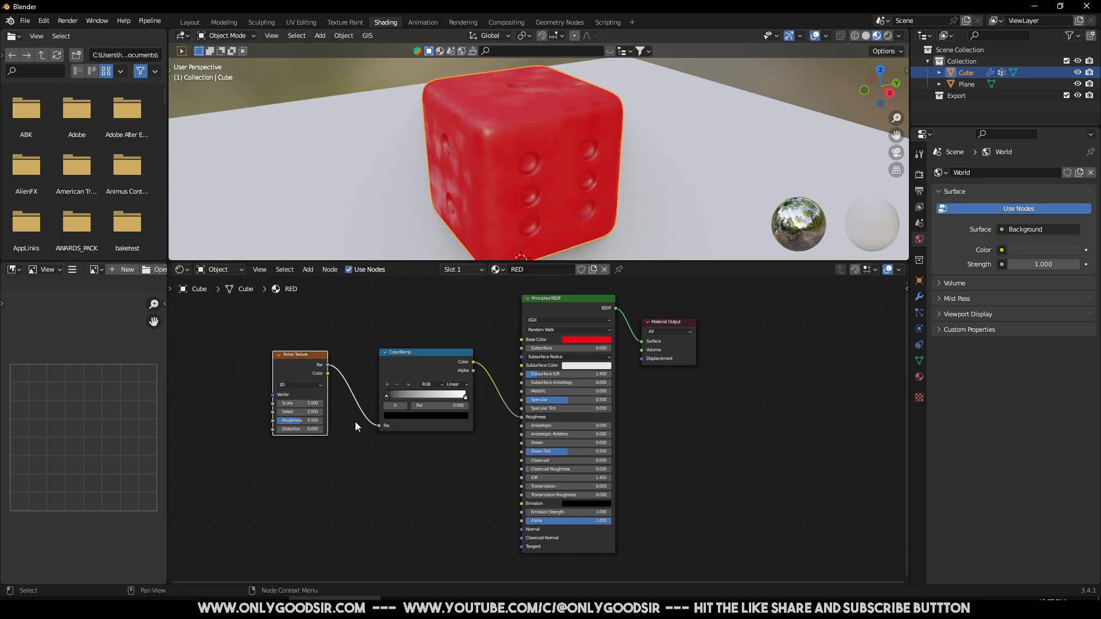
Step: Set the Noise Texture's scale to 2.400 and detail to 9.200, and bring the ColorRamp stops closer together with the white stop at 0.673
left_click_drag(298, 411, 344, 412)
middle_click_drag(480, 131, 537, 147)
scroll(501, 166, "up", 2)
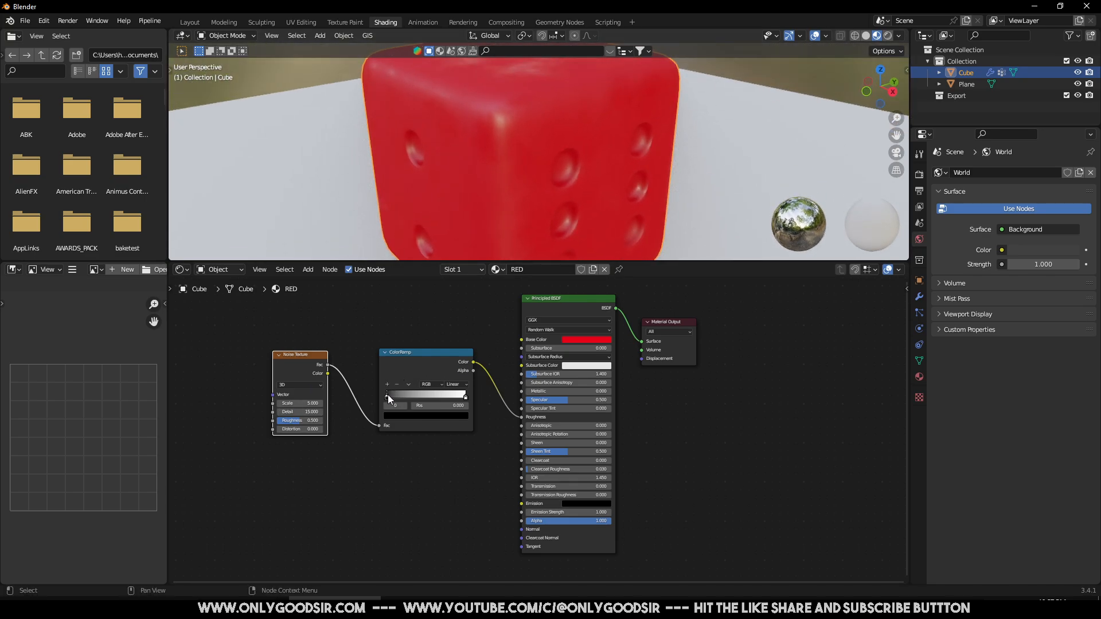
mouse_move(390, 403)
left_mouse_down()
mouse_move(466, 394)
mouse_move(425, 395)
mouse_move(453, 391)
mouse_move(442, 394)
left_mouse_up()
mouse_move(298, 403)
left_mouse_down()
mouse_move(322, 403)
mouse_move(286, 403)
mouse_move(293, 411)
left_mouse_up()
middle_click_drag(549, 148, 533, 98)
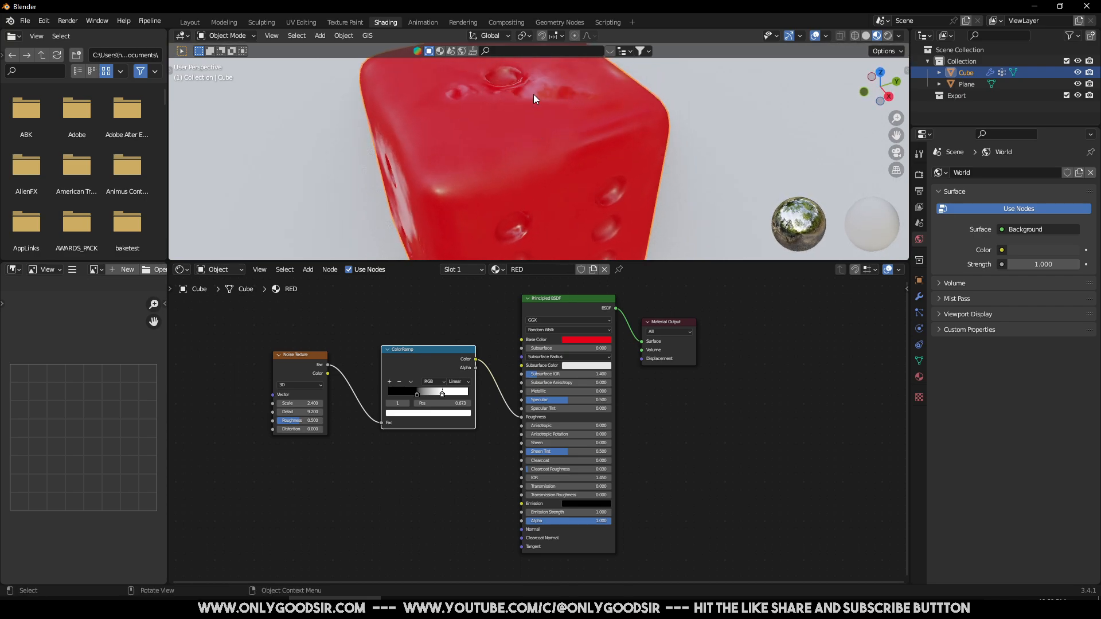
Step: Shift the ColorRamp node closer to the shader and move its black stop to position 0.514
key("g")
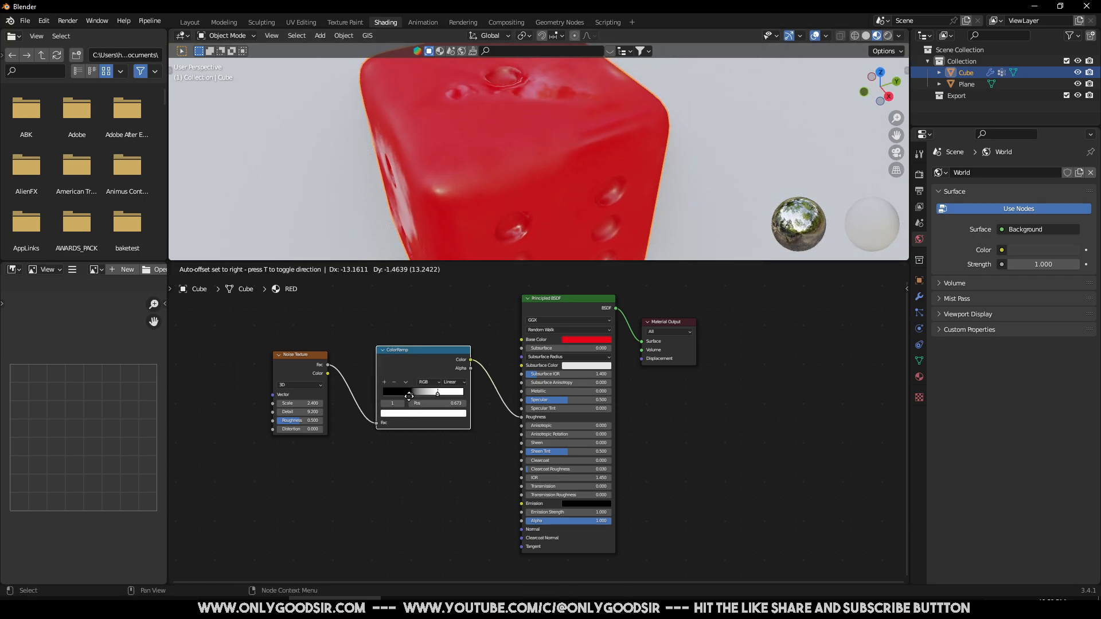
left_click(412, 397)
key("g")
left_click(422, 397)
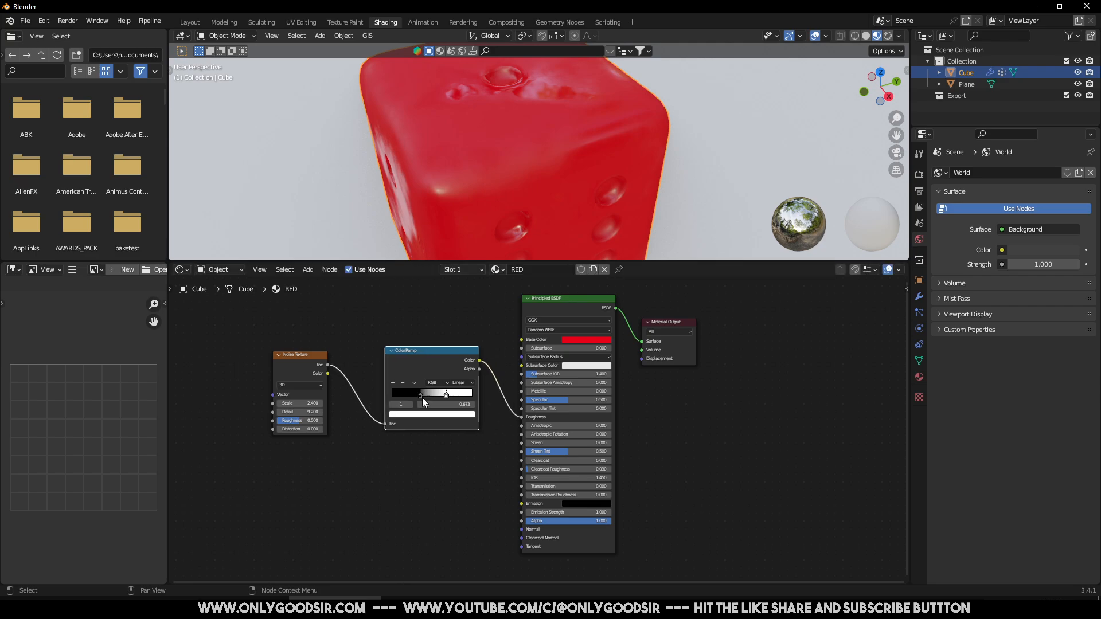
key("g")
left_click(434, 396)
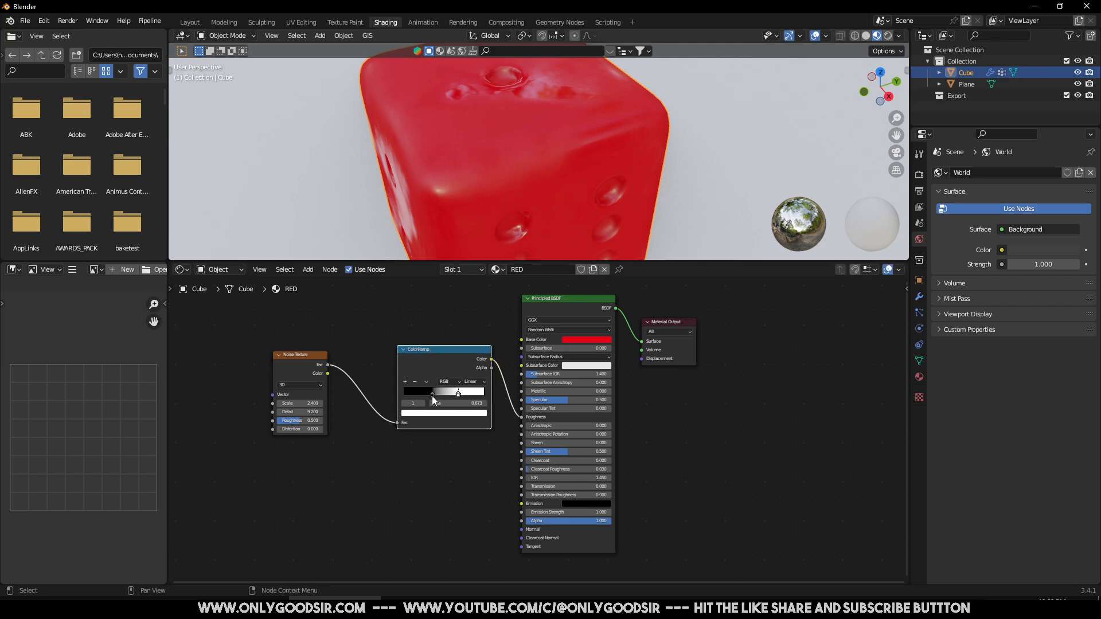
key("g")
left_click(434, 394)
mouse_move(435, 393)
left_mouse_down()
mouse_move(489, 394)
mouse_move(432, 393)
mouse_move(446, 392)
left_mouse_up()
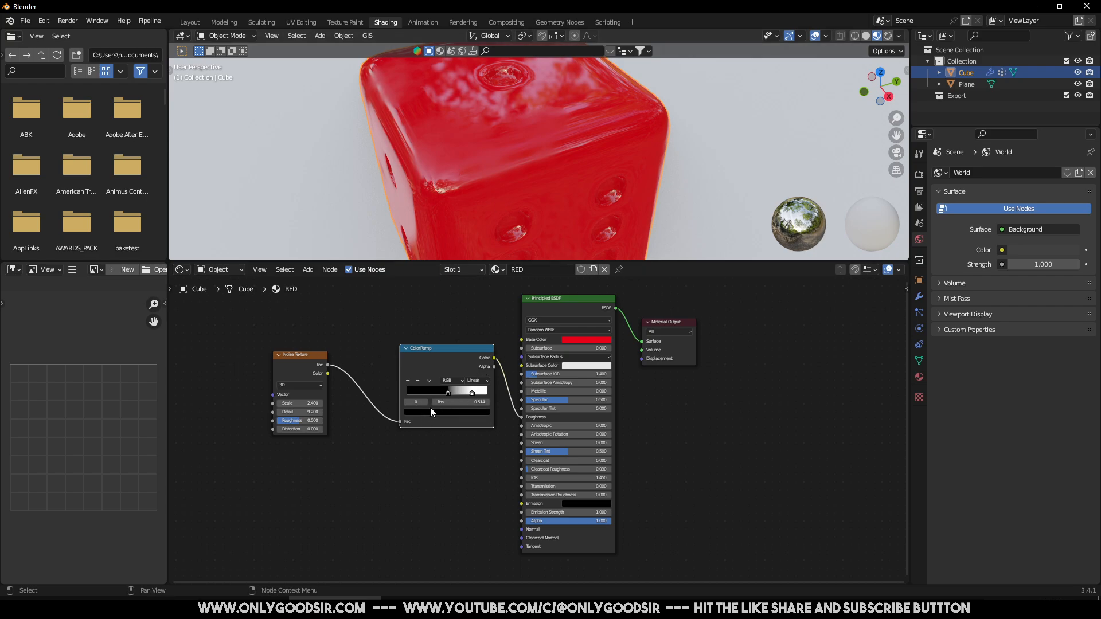
Step: Set the color value of the ColorRamp's white stop to 0.774 and of its black stop to 0.083
left_click(472, 392)
left_click(468, 417)
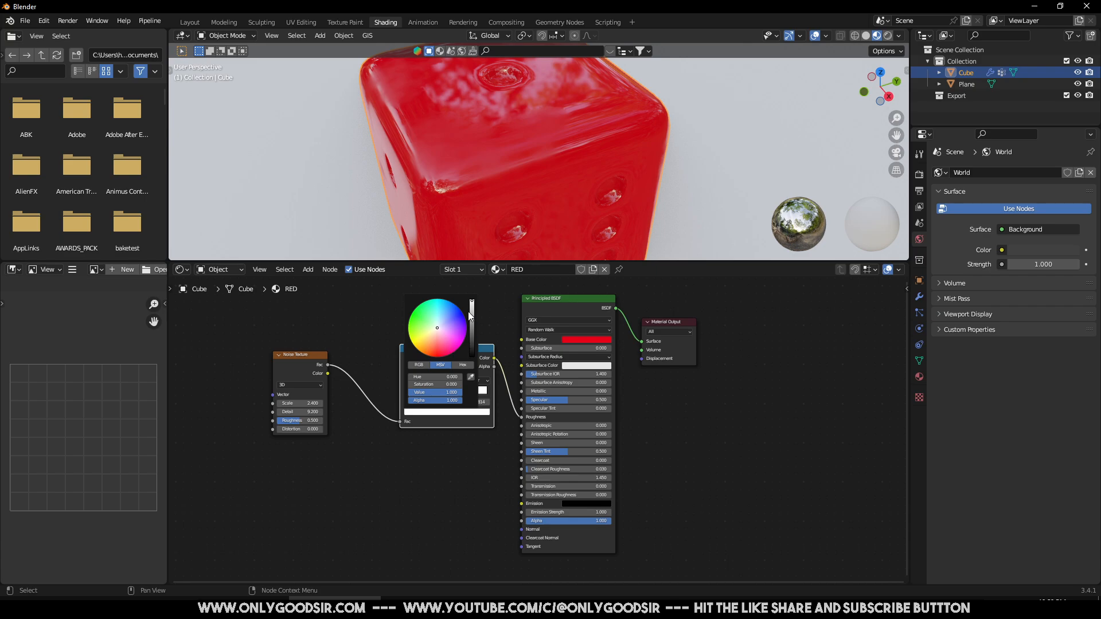
mouse_move(471, 303)
left_mouse_down()
mouse_move(471, 325)
mouse_move(472, 302)
left_mouse_up()
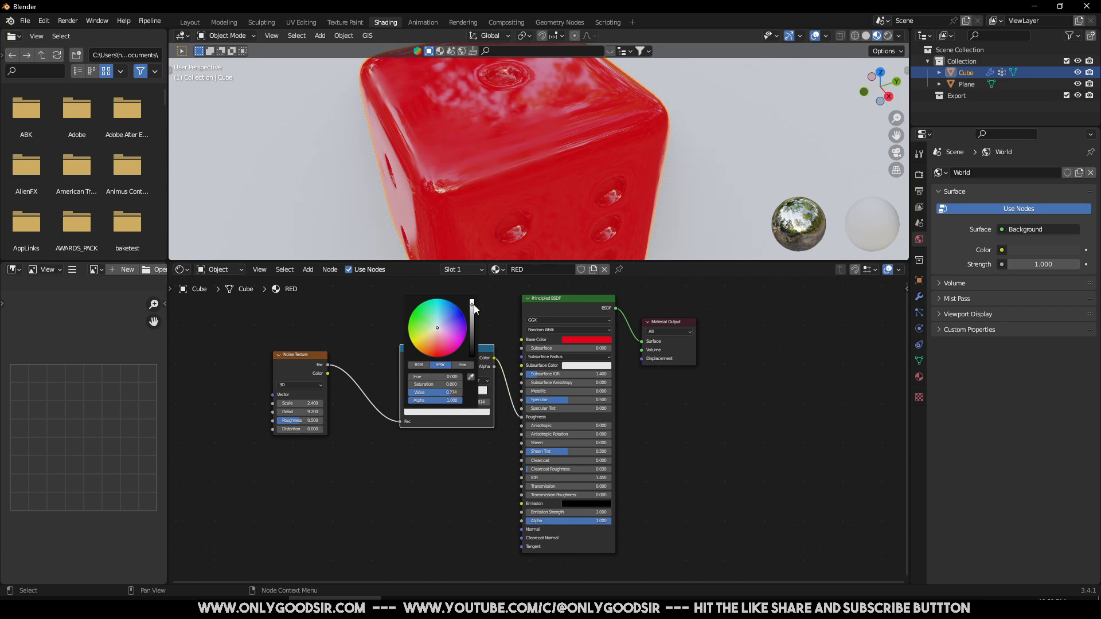
left_click(448, 394)
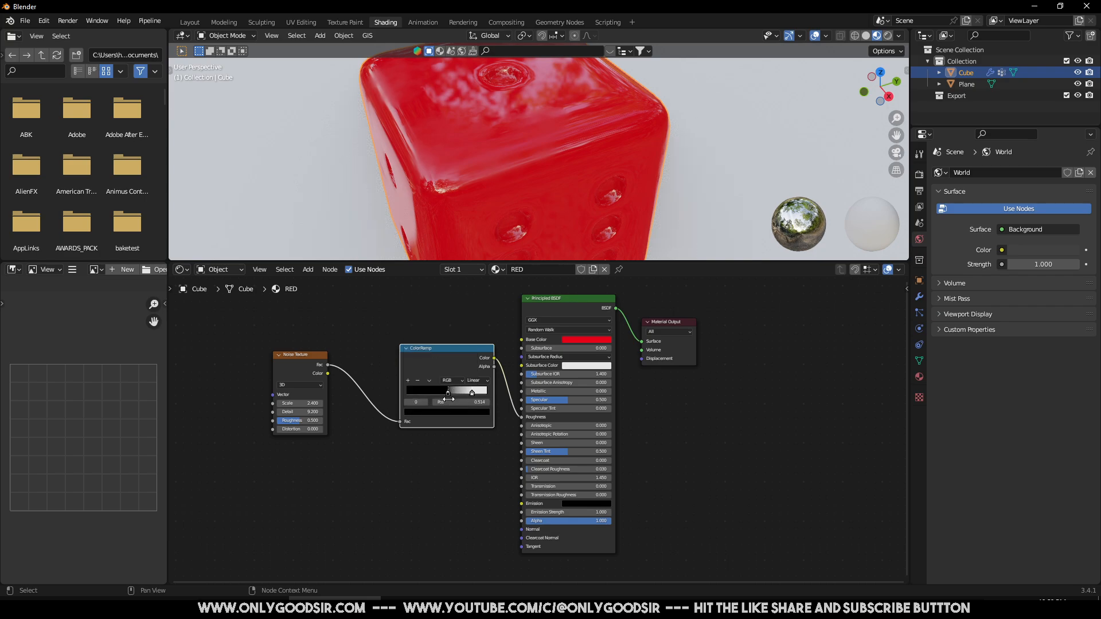
left_click(449, 411)
left_click_drag(472, 345, 472, 337)
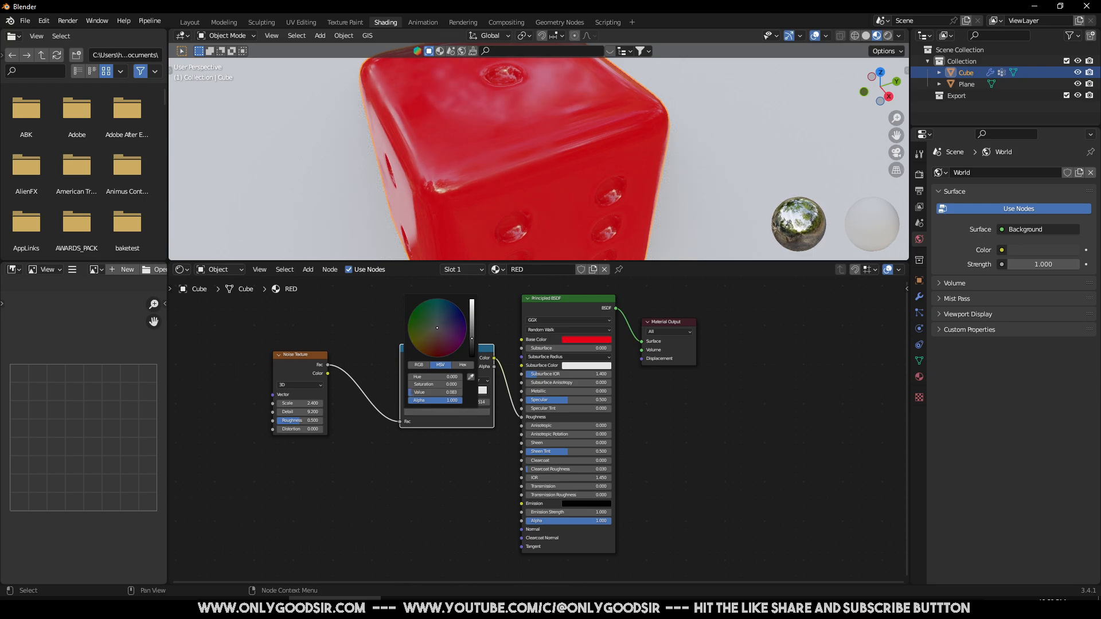
Step: Set the Noise Texture's detail to 15.000 and move the ColorRamp node slightly up and away from the shader
middle_click_drag(430, 127, 463, 181)
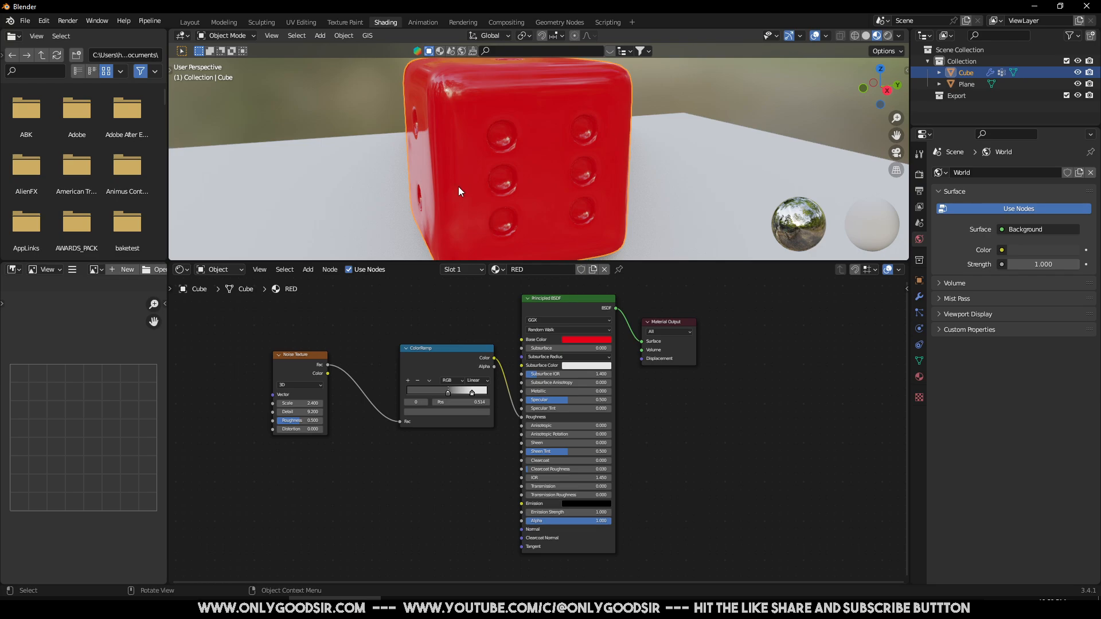
left_click_drag(301, 411, 339, 411)
middle_click_drag(508, 155, 244, 38)
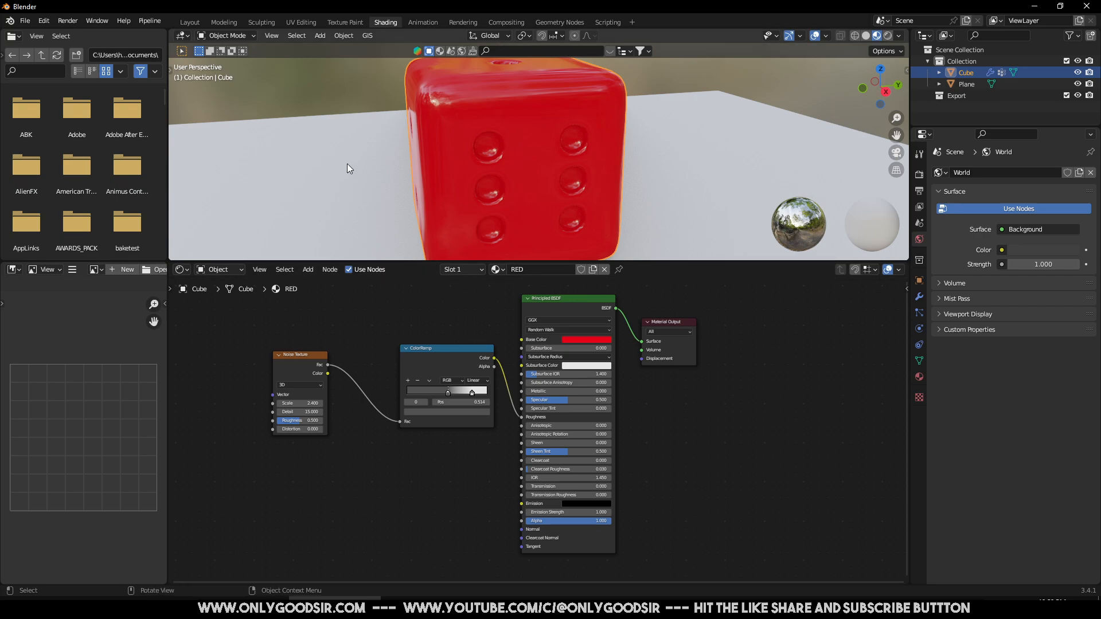
left_click_drag(448, 351, 427, 337)
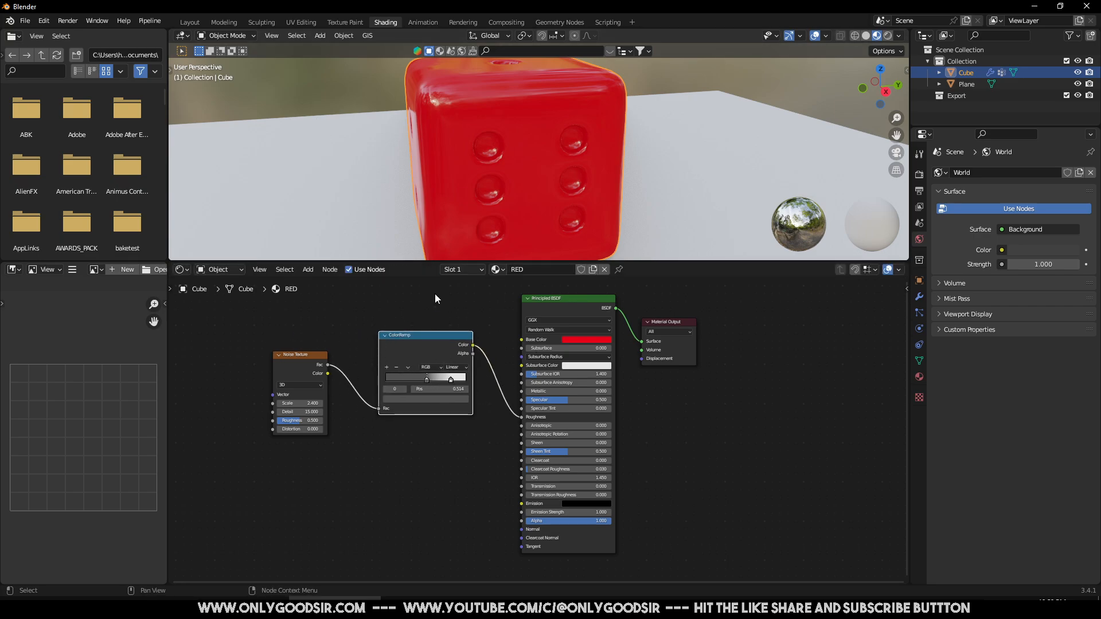
left_click(431, 470)
key("F3")
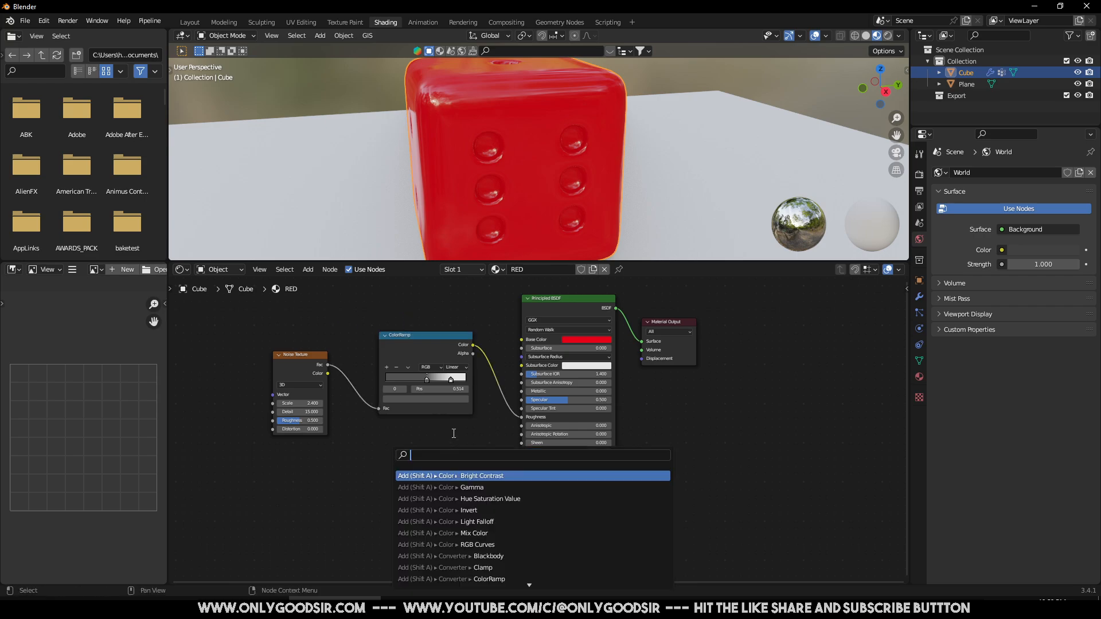
type("colo")
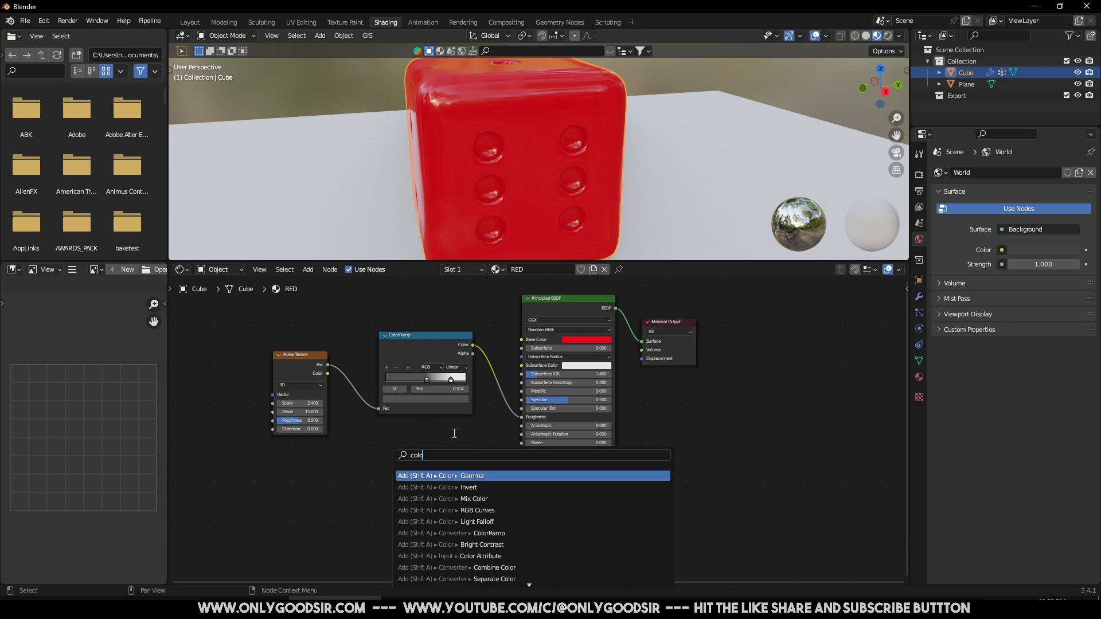
type("r")
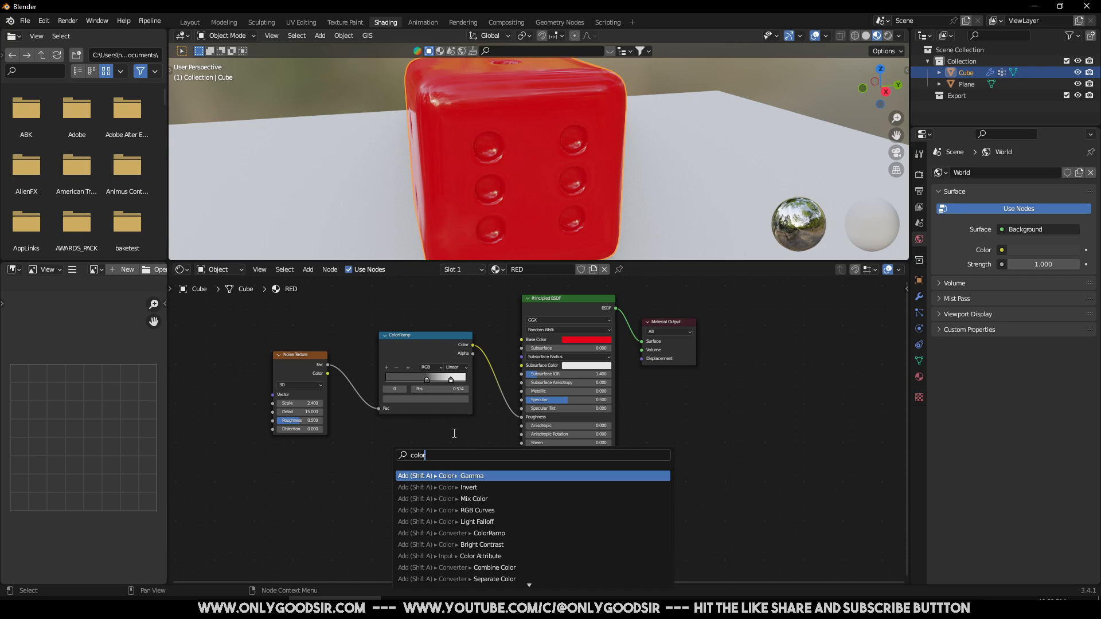
left_click(467, 531)
left_click(463, 450)
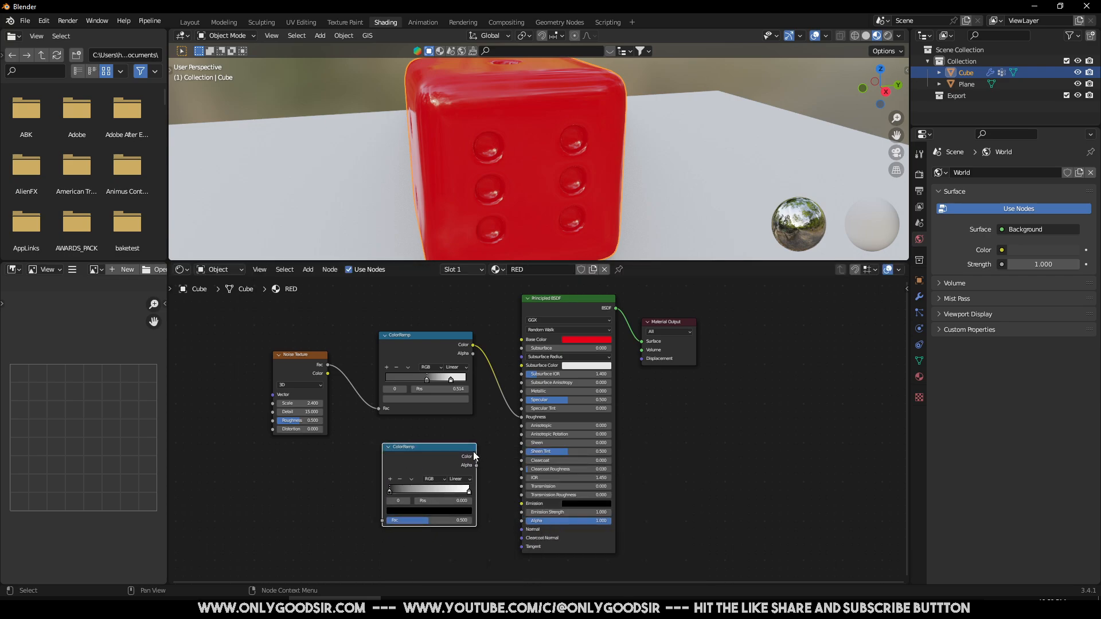
key("Delete")
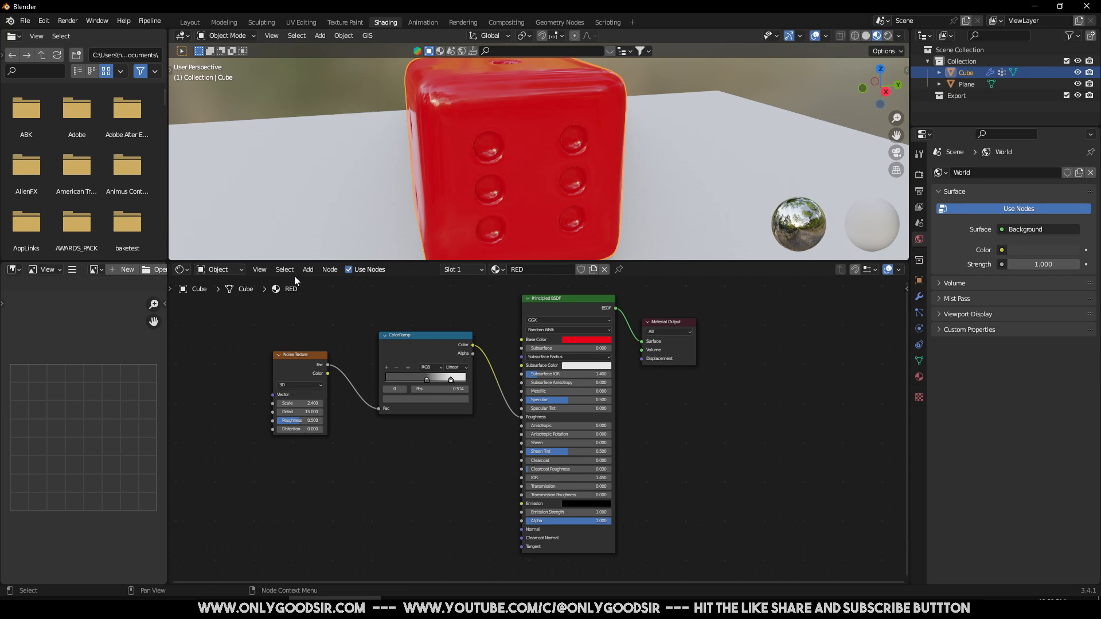
left_click(307, 269)
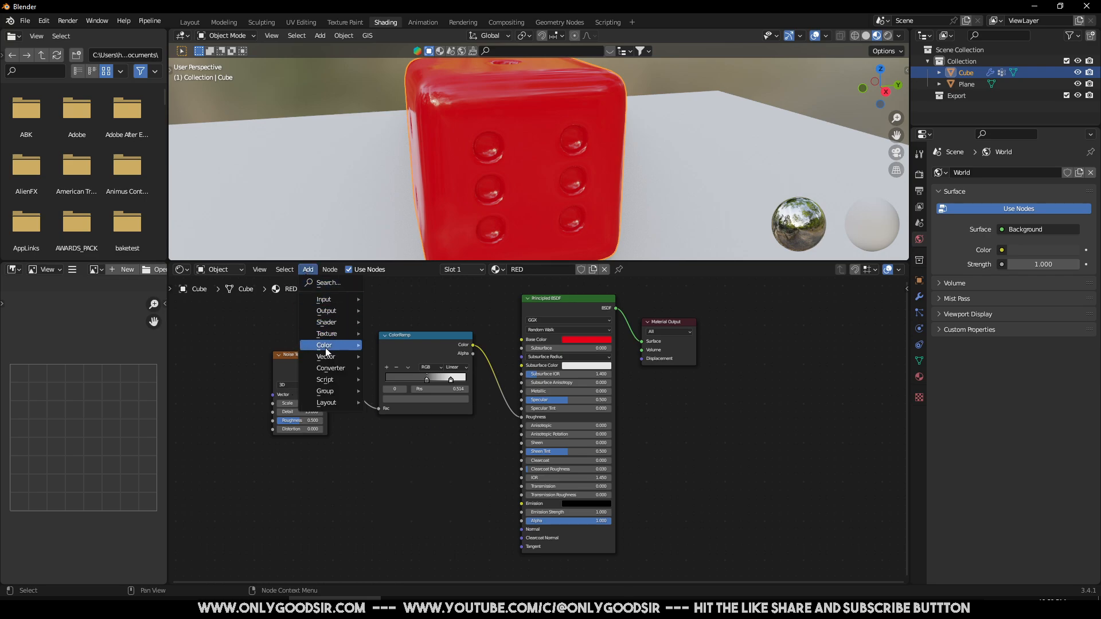
mouse_move(328, 323)
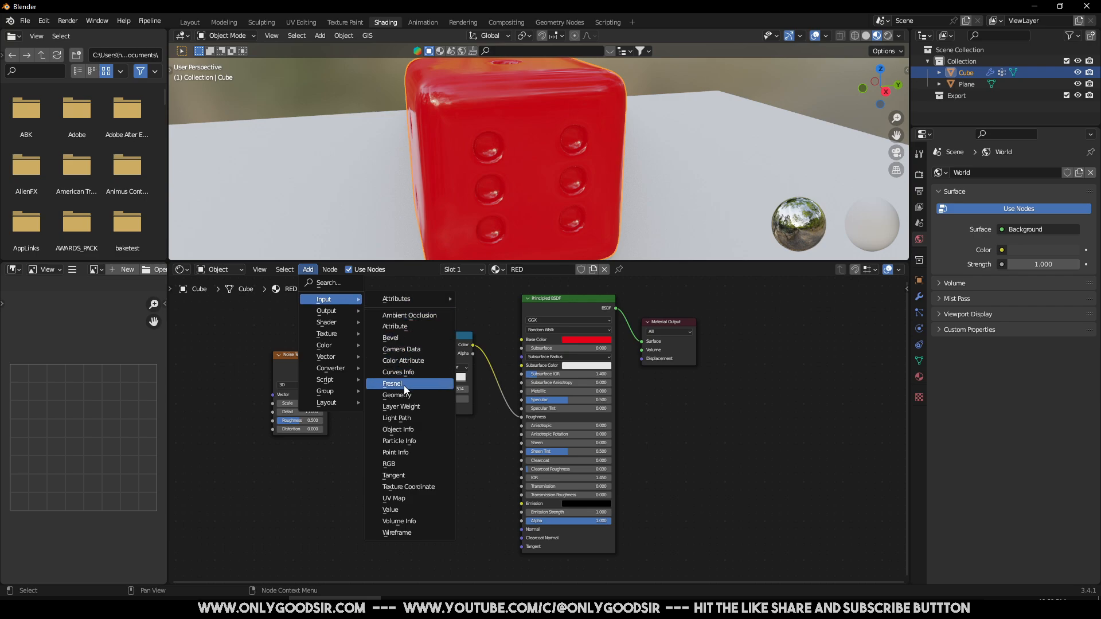
left_click(336, 283)
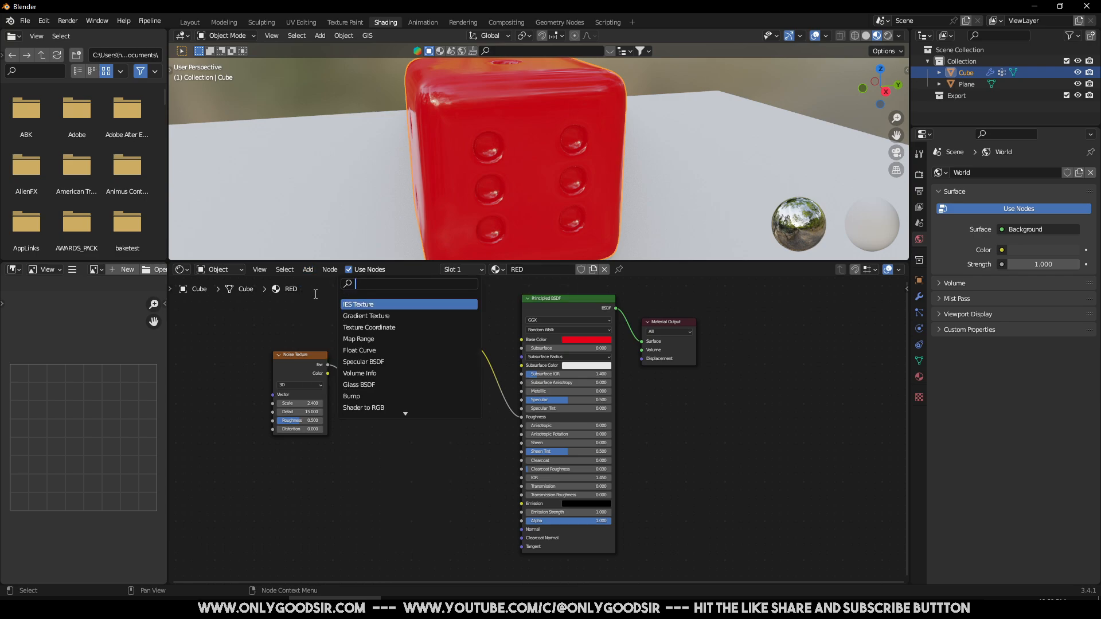
type("colo")
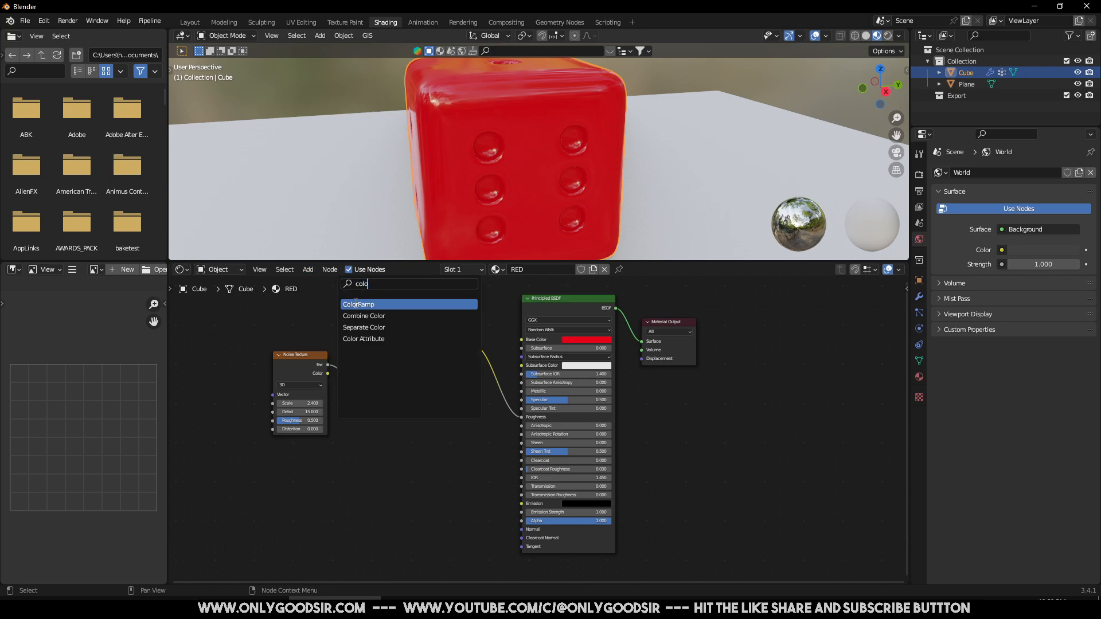
key("Return")
left_click(459, 331)
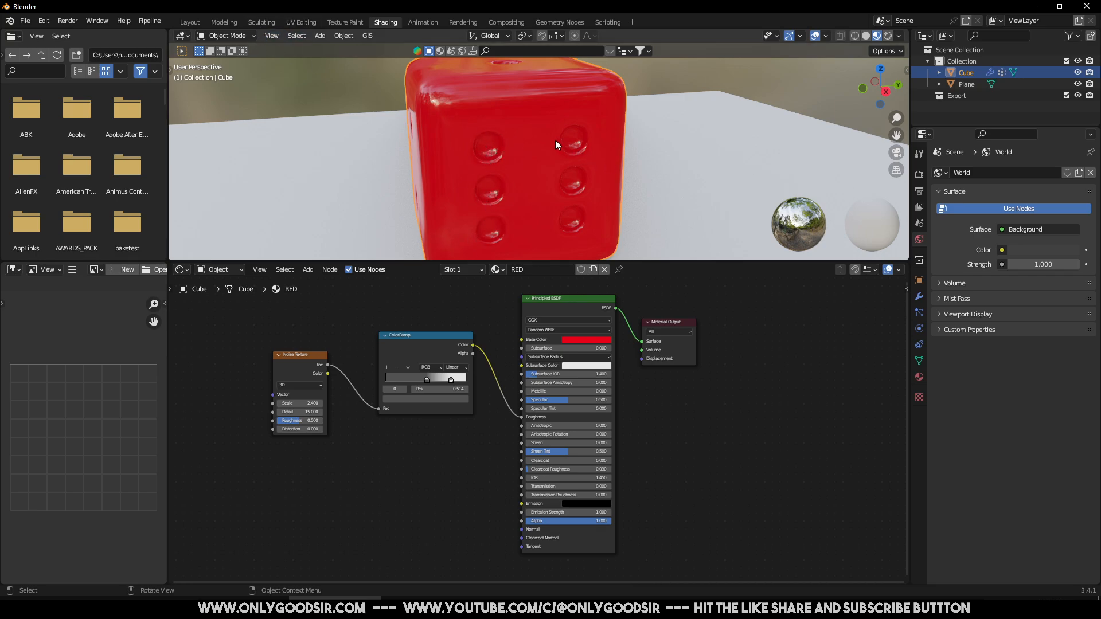
Step: Add a second material to the dice and name it WHITE
left_click(919, 376)
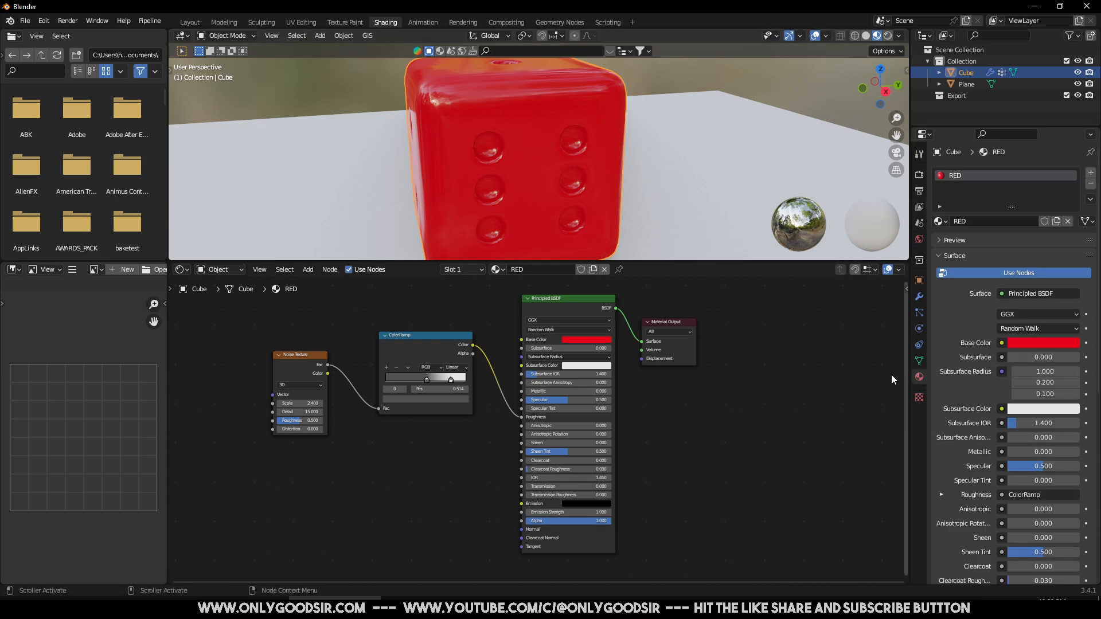
left_click(1090, 172)
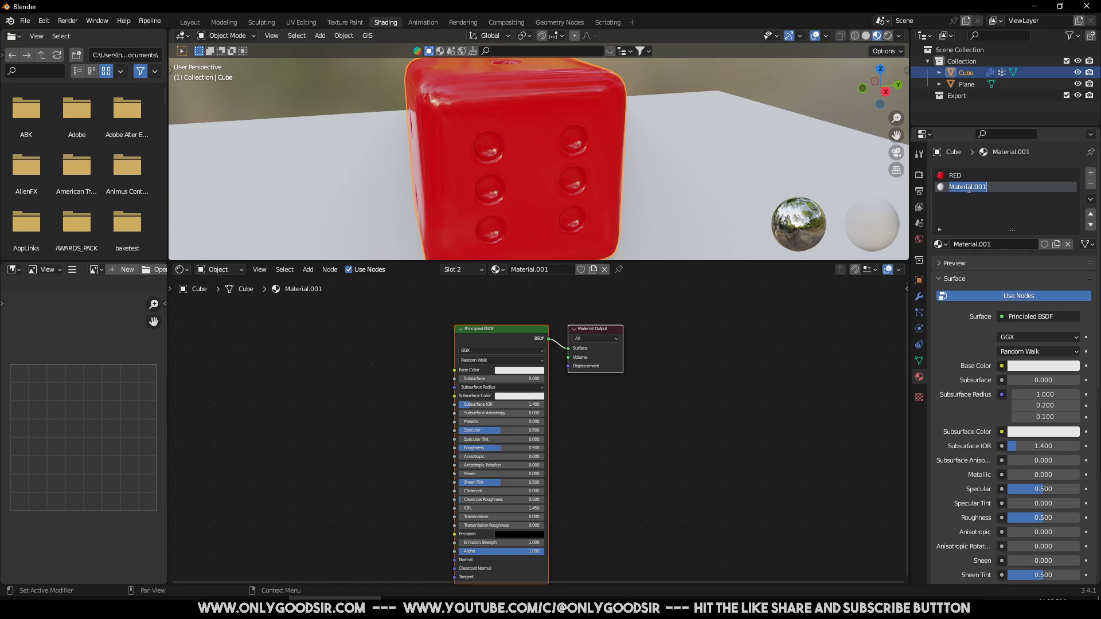
type("W")
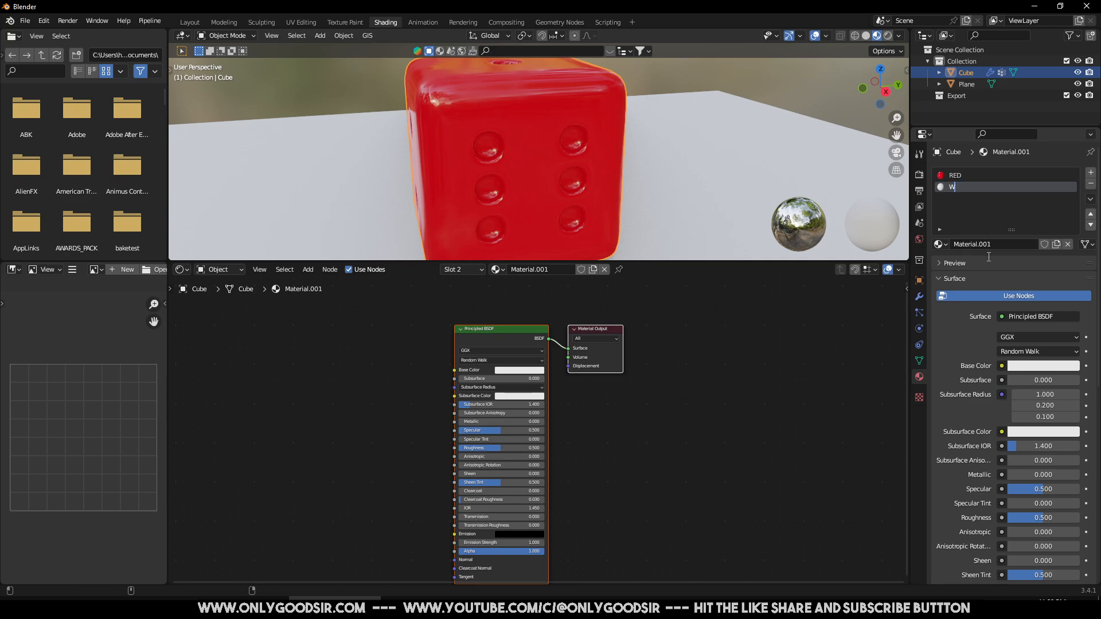
type("HITE")
key("Return")
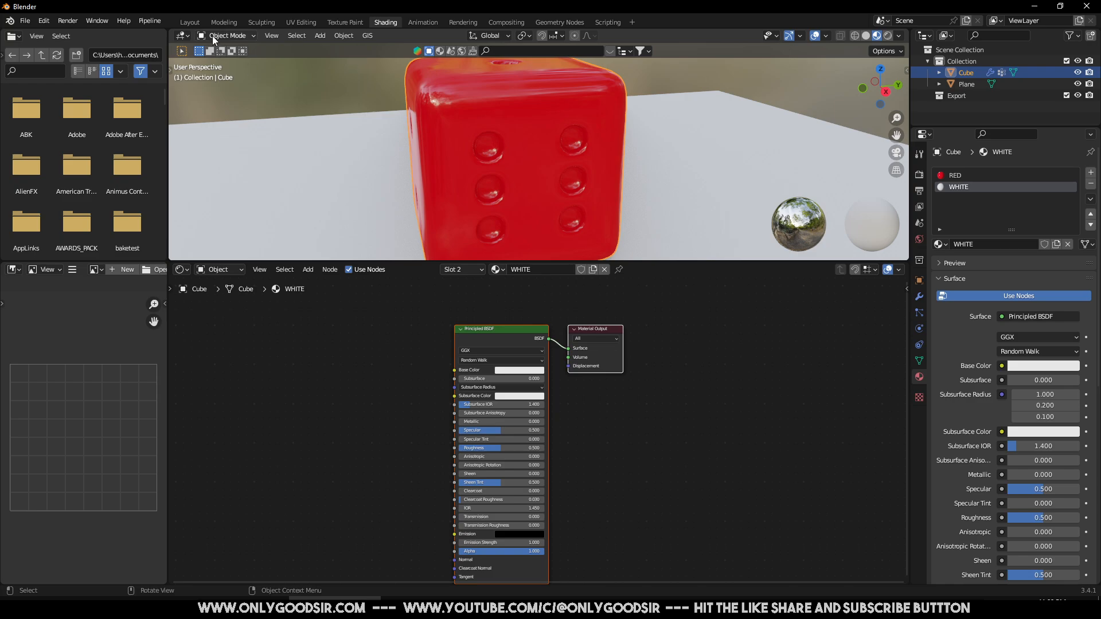
Step: Return to the Layout workspace and, in Edit Mode, select the dice's pip faces through the NUMBERS vertex group
left_click(190, 22)
middle_click_drag(451, 241, 436, 206)
left_click(61, 36)
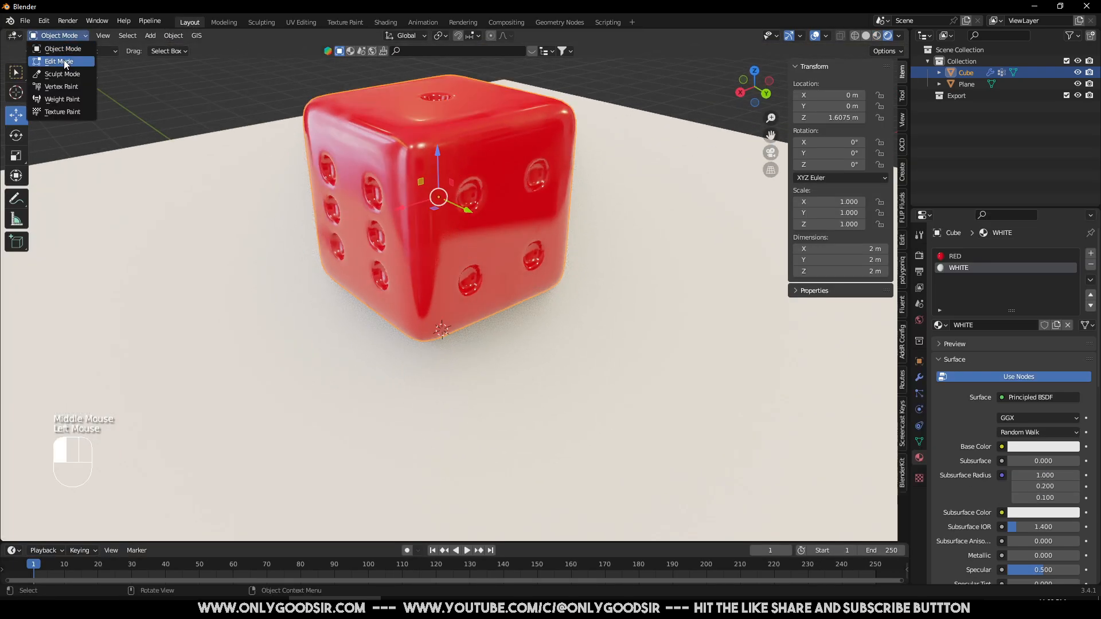
left_click(64, 61)
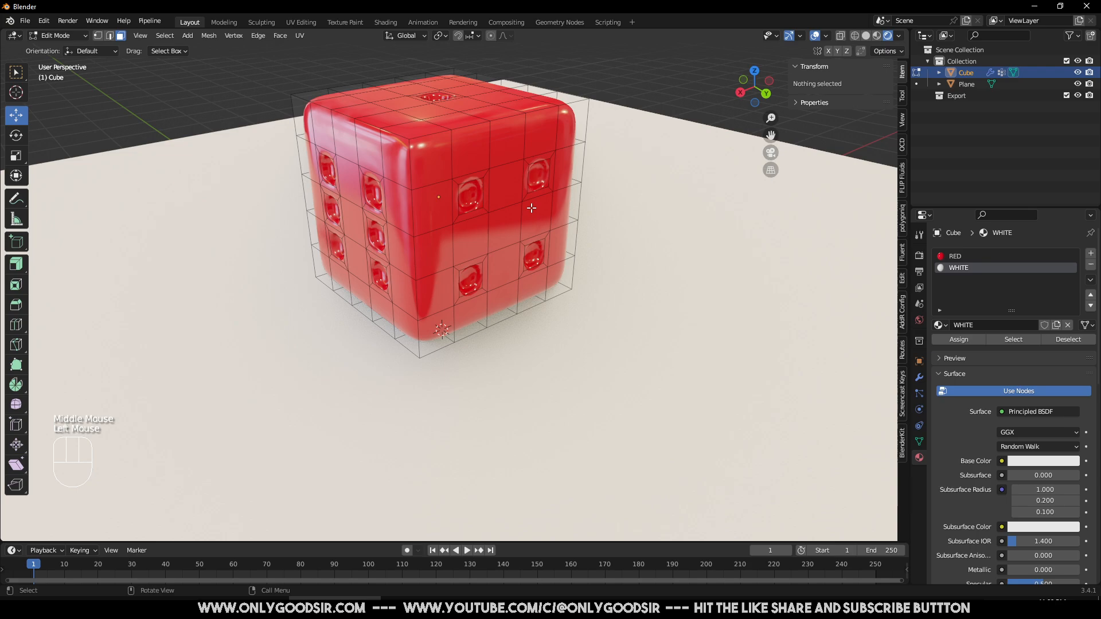
left_click(918, 440)
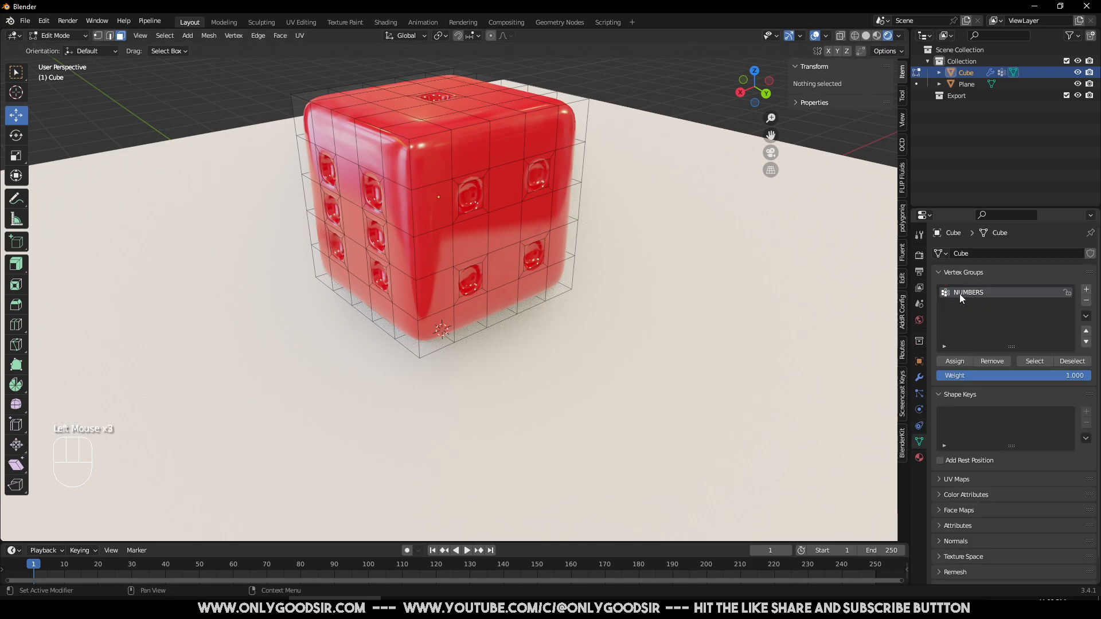
left_click(1034, 361)
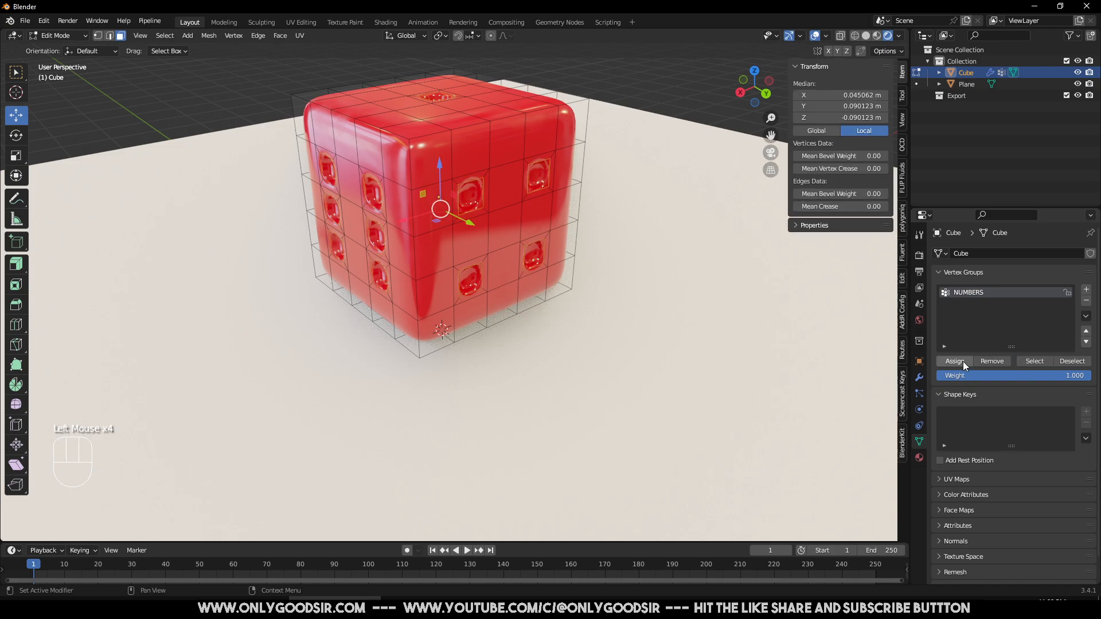
Step: Assign the WHITE material to the selected pip faces, return to Object Mode and deselect the dice
left_click(918, 458)
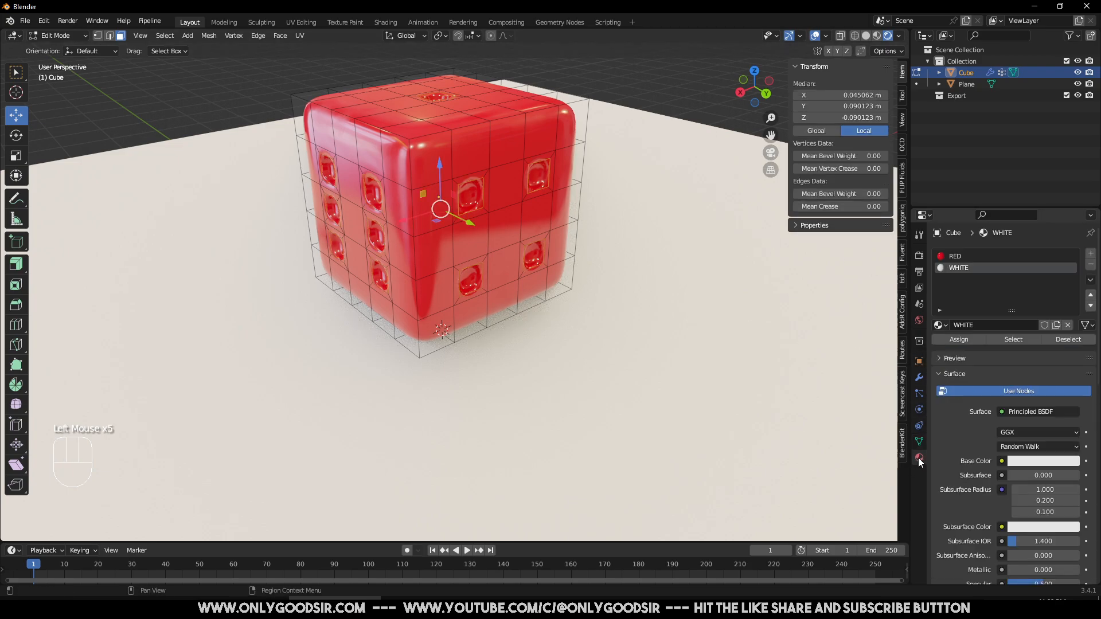
left_click(966, 267)
left_click(962, 339)
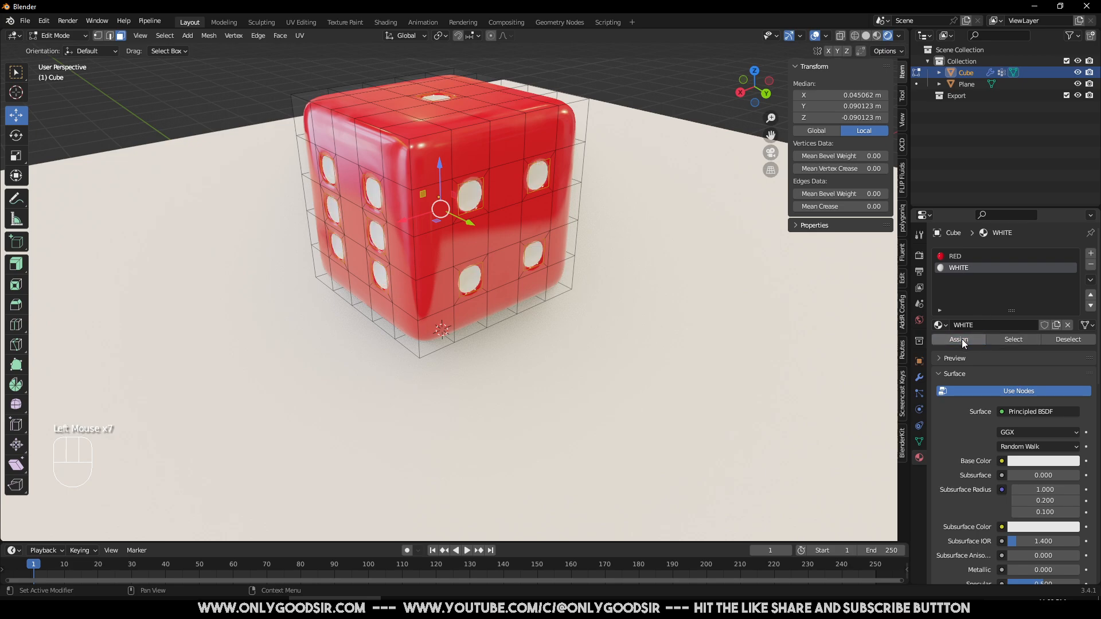
key("Tab")
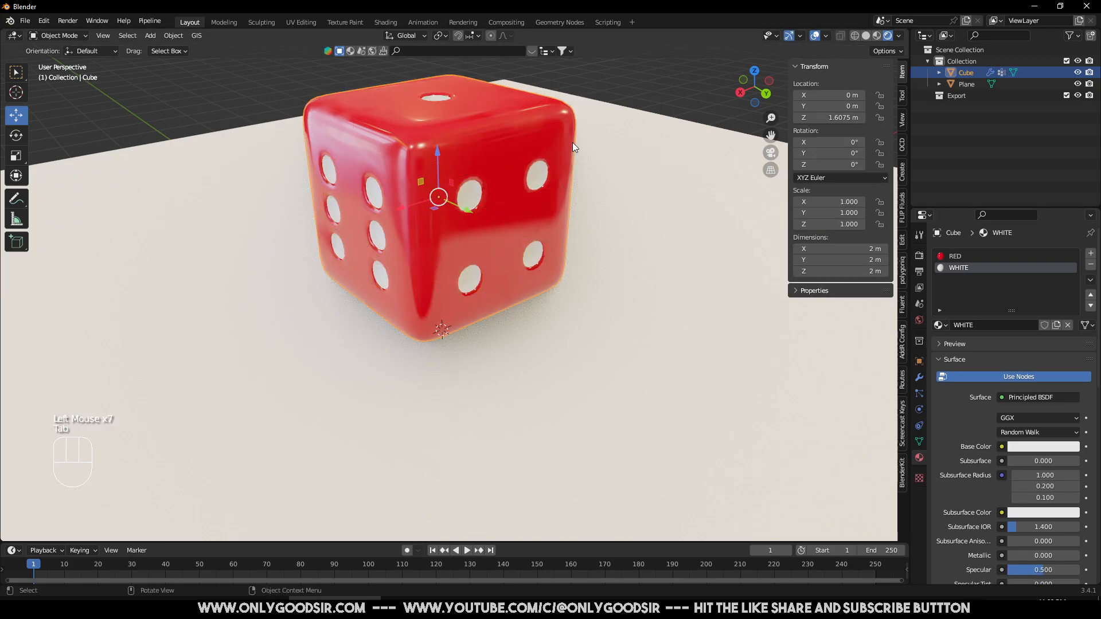
left_click(659, 240)
Step: Shift the base color of the dice's WHITE material to a very pale pink
middle_click_drag(659, 240, 270, 155)
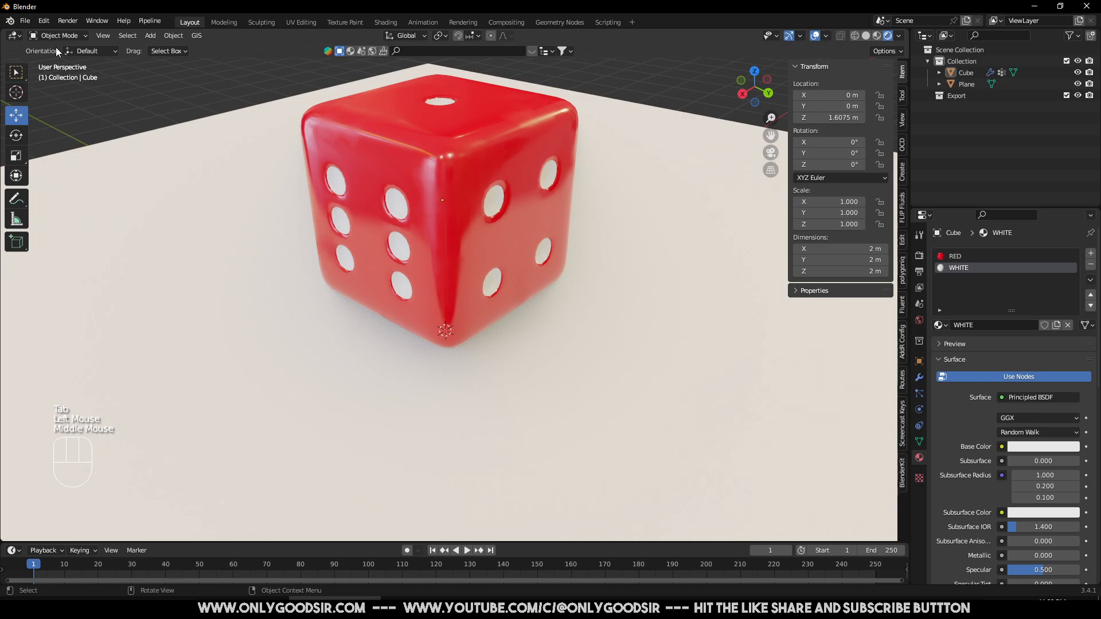
middle_click_drag(408, 233, 407, 201)
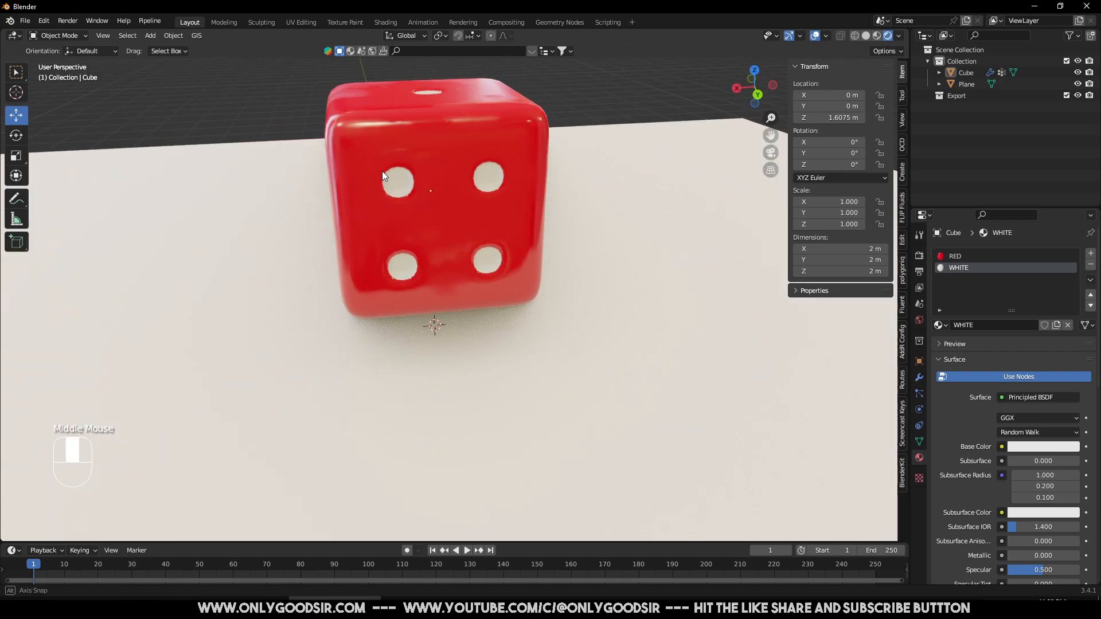
left_click(425, 189)
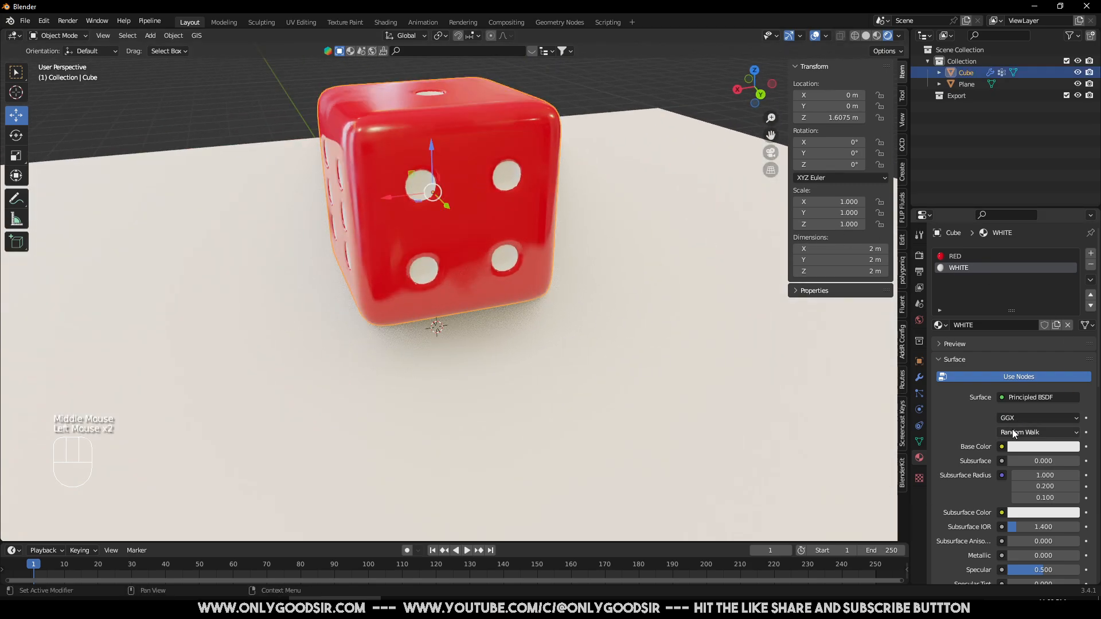
left_click(1039, 447)
mouse_move(1020, 326)
left_mouse_down()
mouse_move(1049, 299)
mouse_move(1006, 294)
mouse_move(996, 344)
mouse_move(1007, 296)
mouse_move(1018, 327)
left_mouse_up()
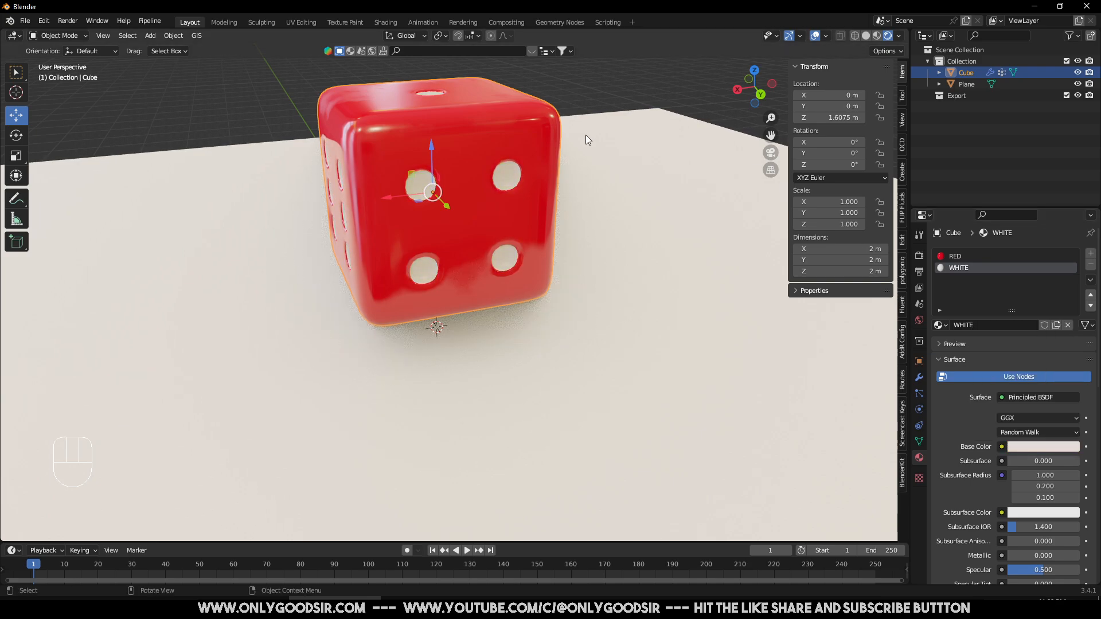
left_click(597, 81)
scroll(464, 211, "down", 2)
scroll(469, 205, "down", 1)
mouse_move(469, 205)
middle_mouse_down()
mouse_move(490, 196)
mouse_move(473, 198)
middle_mouse_up()
scroll(470, 206, "up", 2)
Step: Set the transmission of the dice's RED material to 0.858
left_click(428, 148)
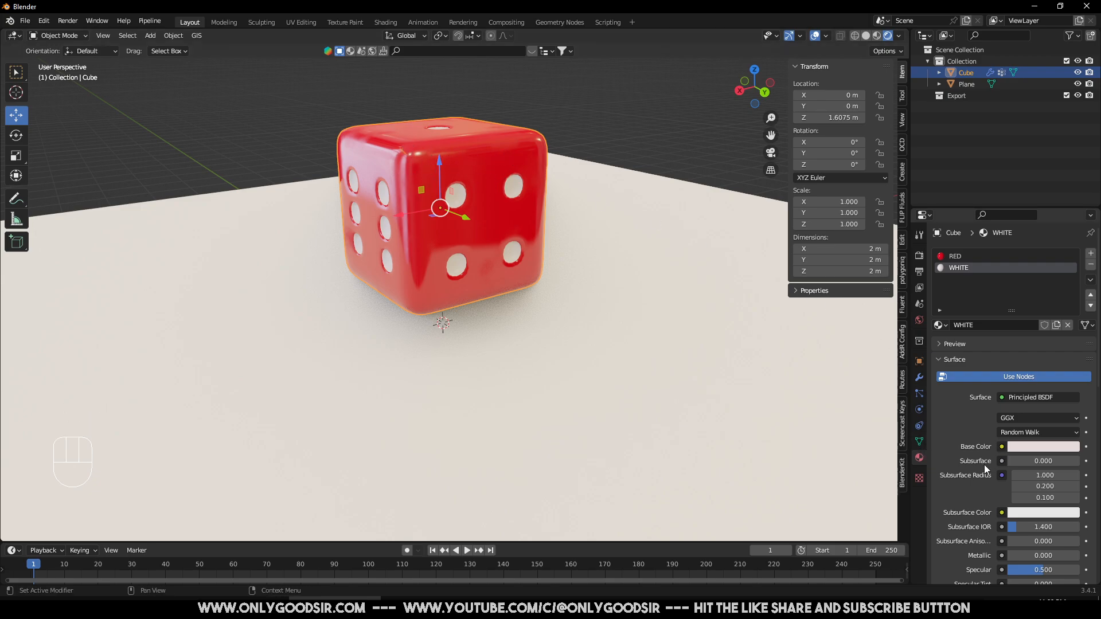
left_click_drag(1097, 293, 1090, 414)
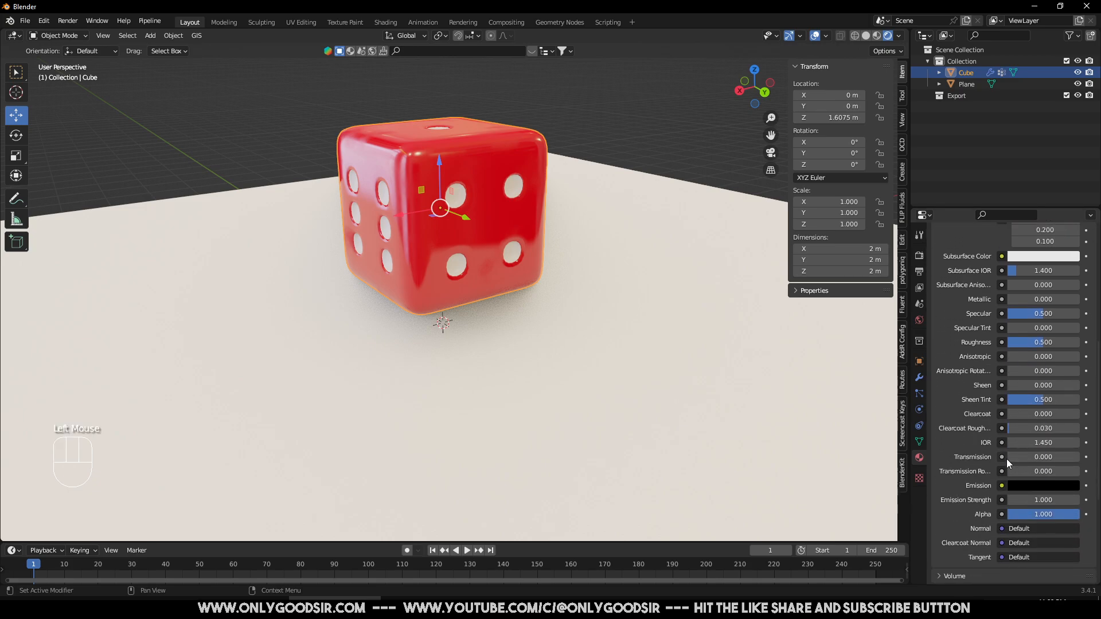
left_click_drag(1012, 456, 1094, 313)
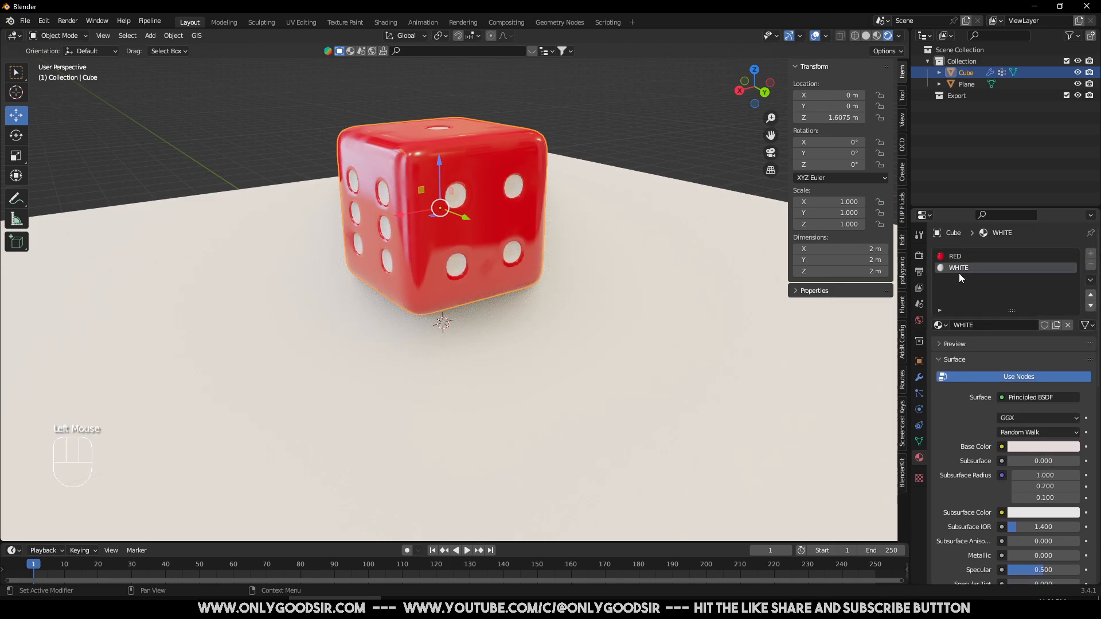
left_click(958, 257)
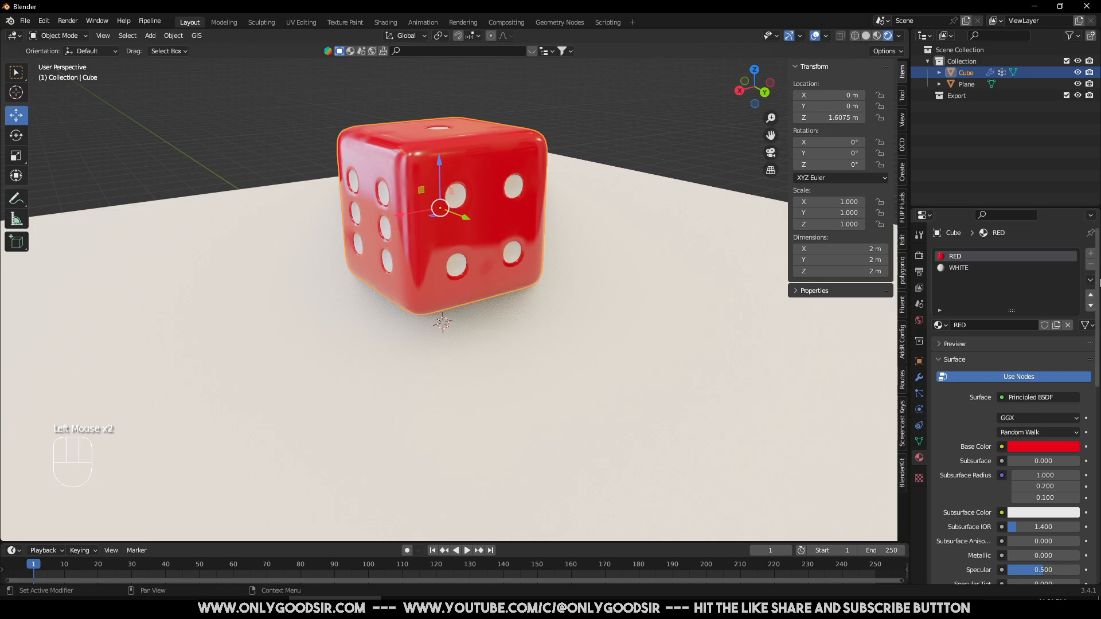
left_click_drag(1098, 291, 1096, 427)
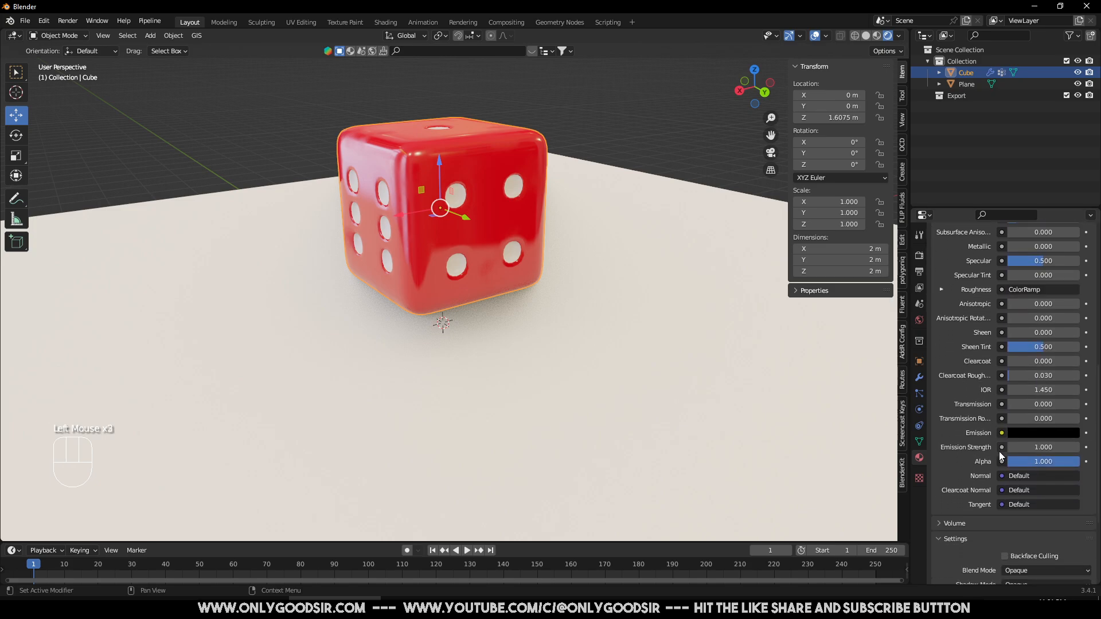
left_click_drag(1015, 404, 1044, 407)
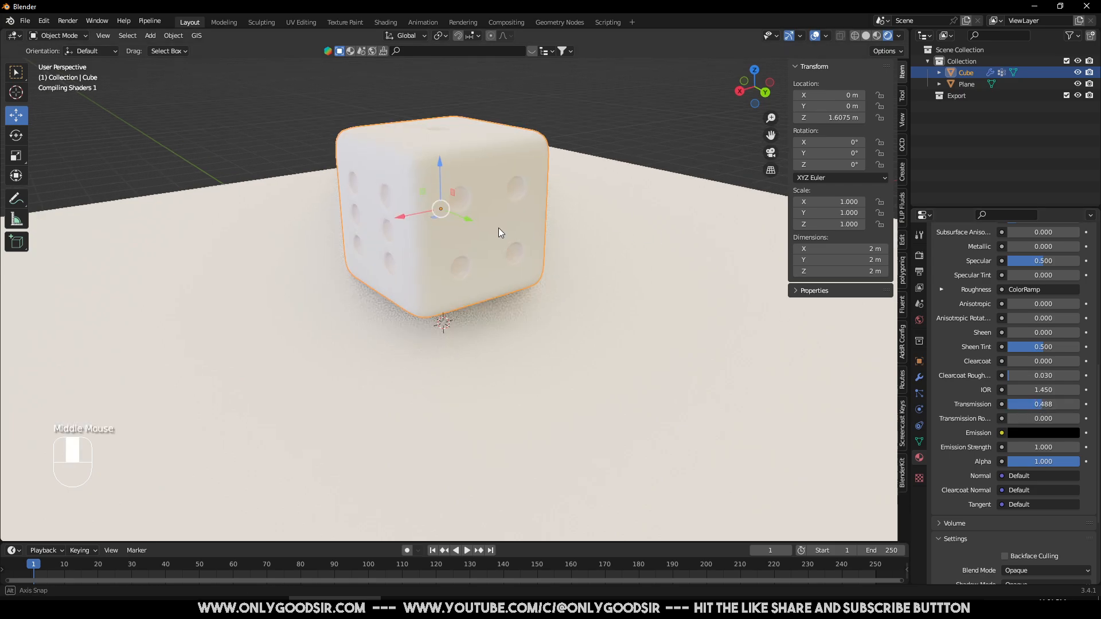
middle_click_drag(498, 228, 500, 235)
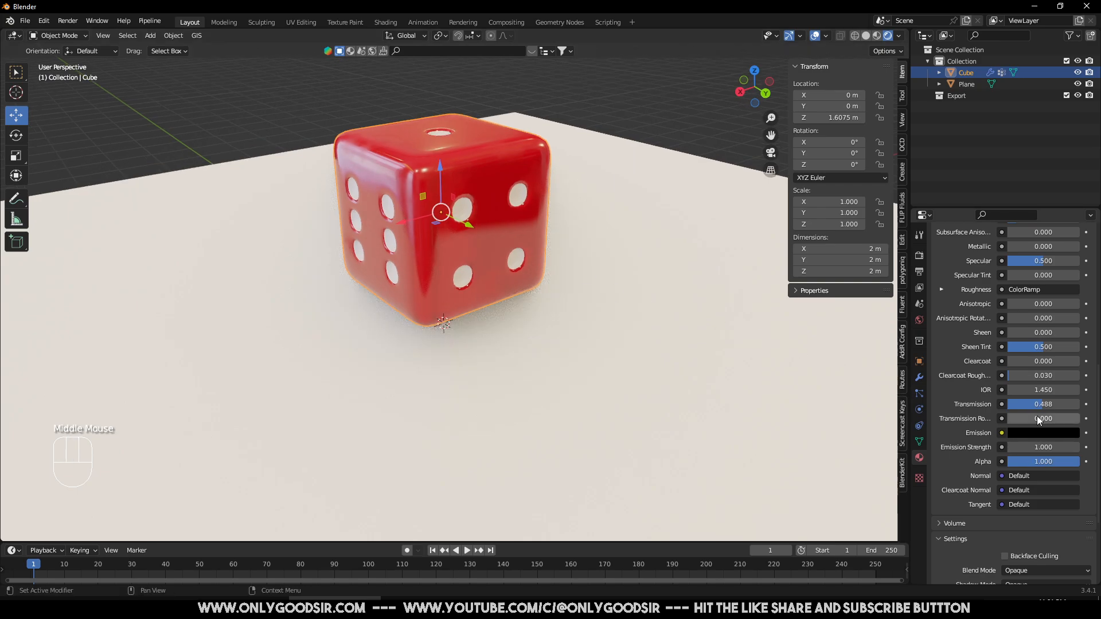
left_click_drag(1042, 404, 1069, 404)
Step: Examine the translucent red dice on the ground plane from several angles and distances
middle_click_drag(583, 270, 522, 243)
left_click(661, 125)
scroll(528, 305, "down", 2)
middle_click_drag(528, 305, 505, 250)
scroll(497, 284, "down", 2)
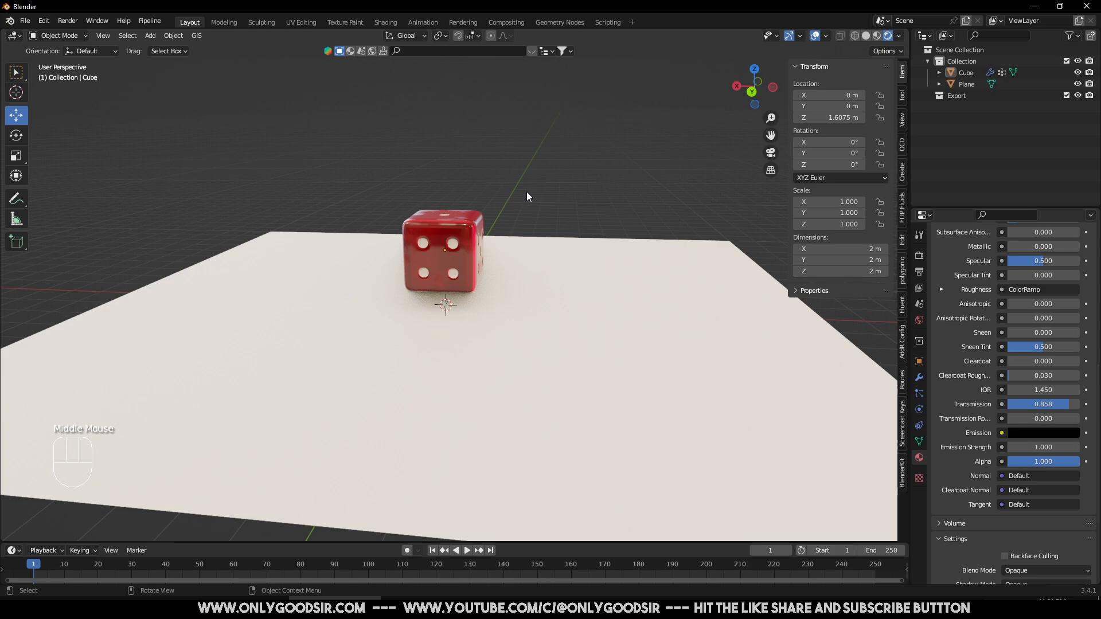
left_click(500, 205)
middle_click_drag(500, 205, 497, 244)
scroll(497, 252, "up", 1)
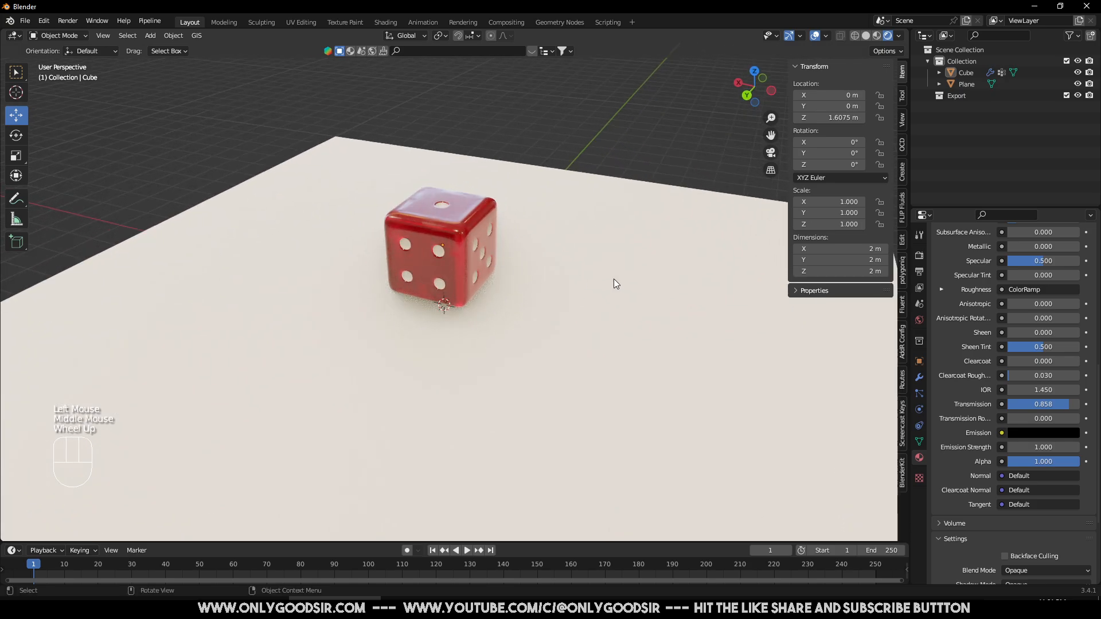
Step: Create a new material on the ground plane and name it GREEN
left_click(555, 285)
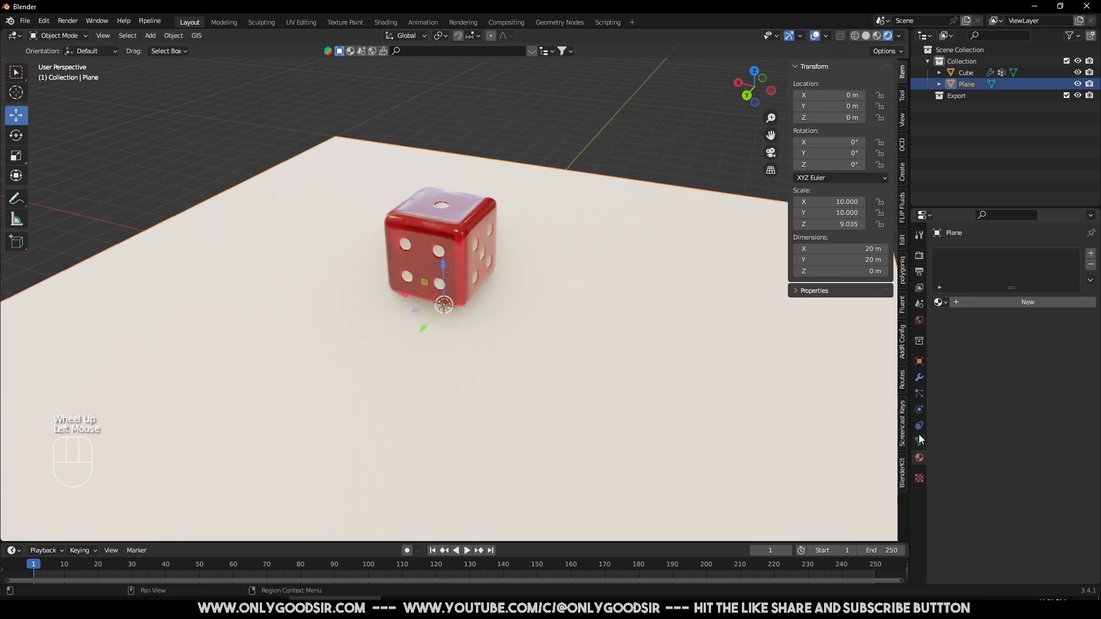
left_click(919, 458)
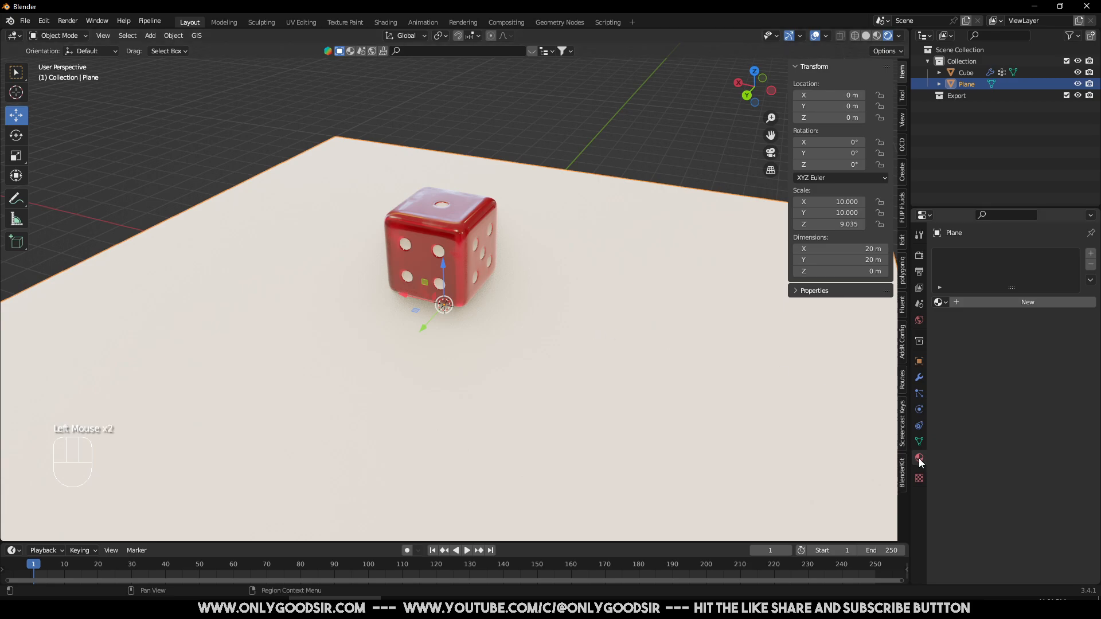
left_click(1010, 303)
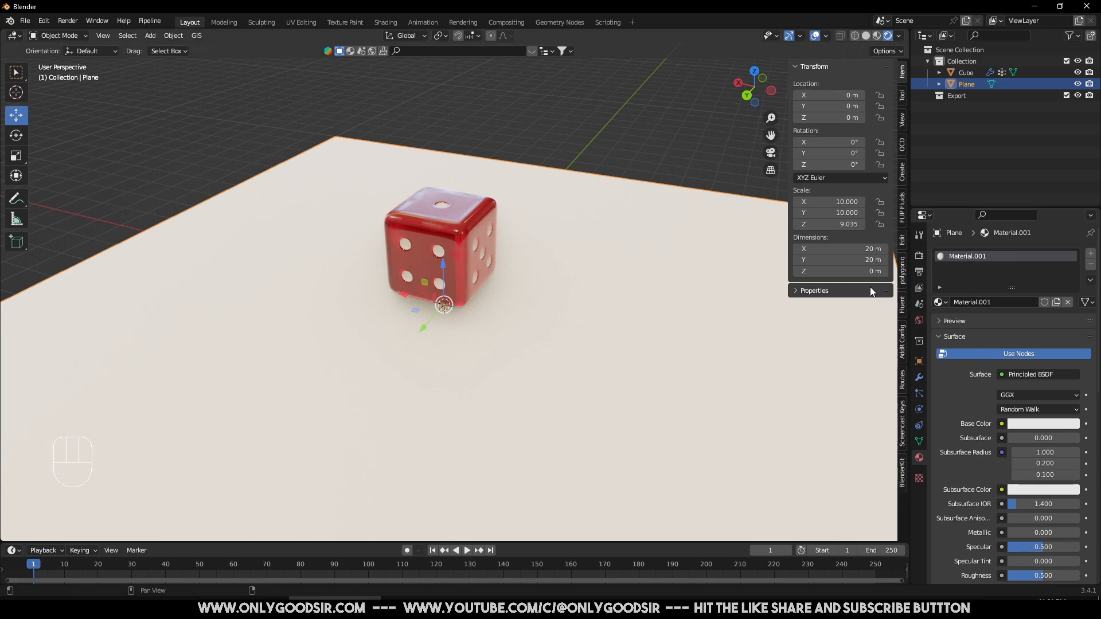
double_click(976, 256)
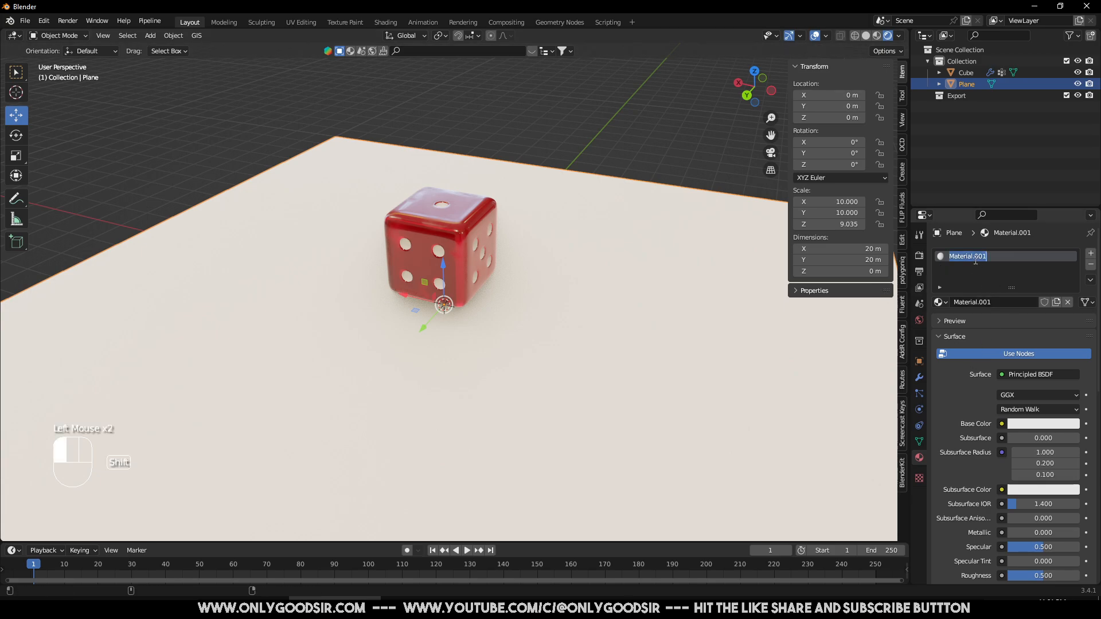
type("GREEN")
key("Return")
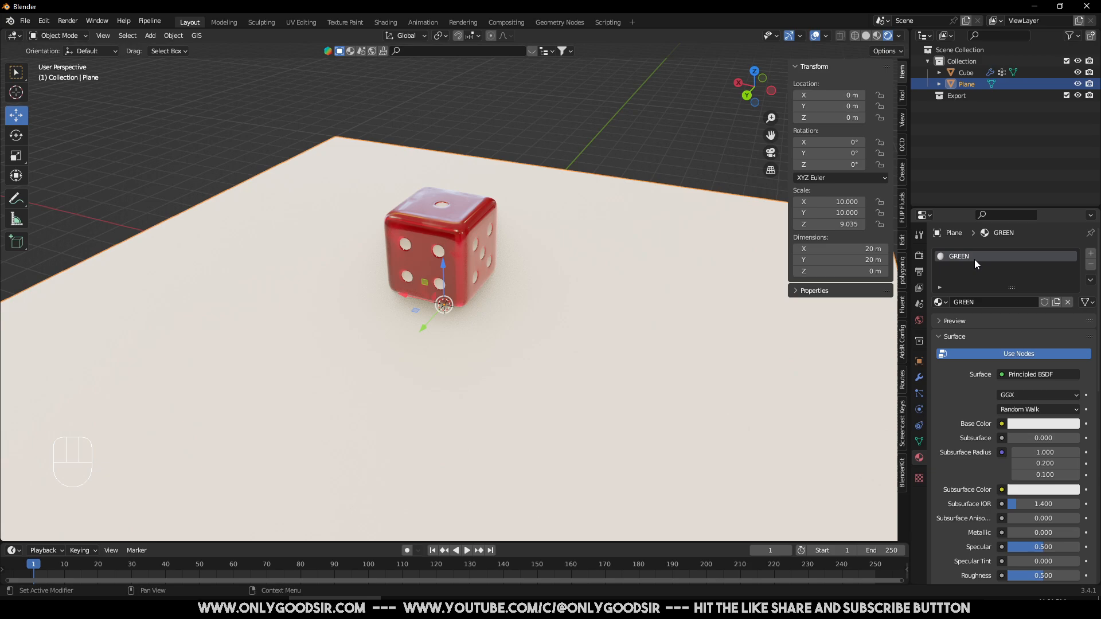
Step: Set the GREEN material's base color to a dark, fully saturated green
left_click(1038, 424)
left_click_drag(1016, 305, 981, 282)
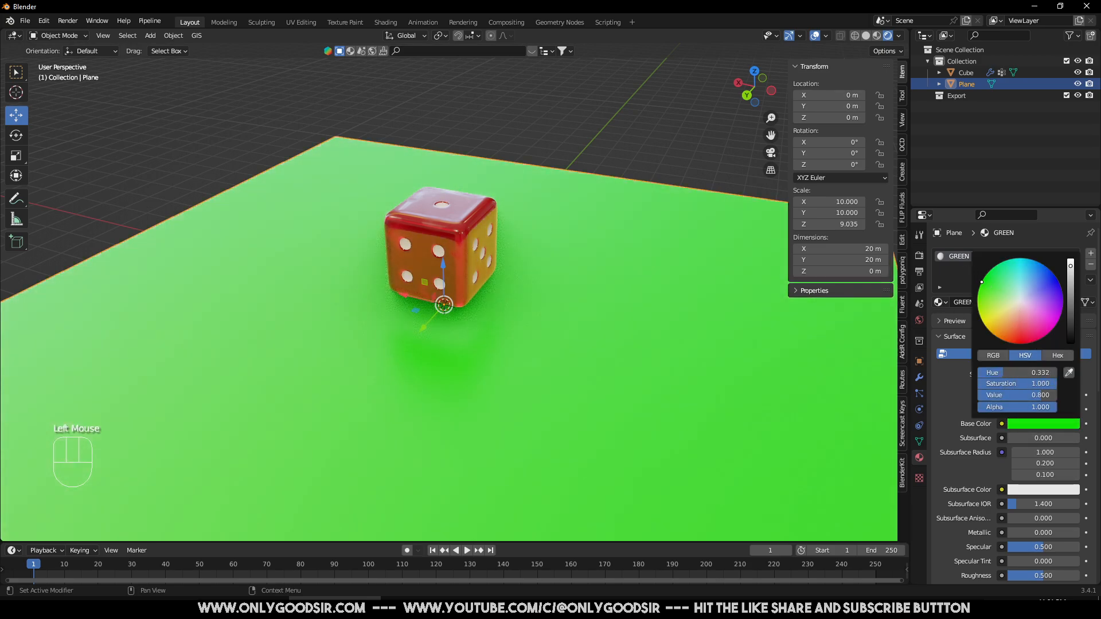
left_click(982, 279)
left_click_drag(1070, 277, 1069, 322)
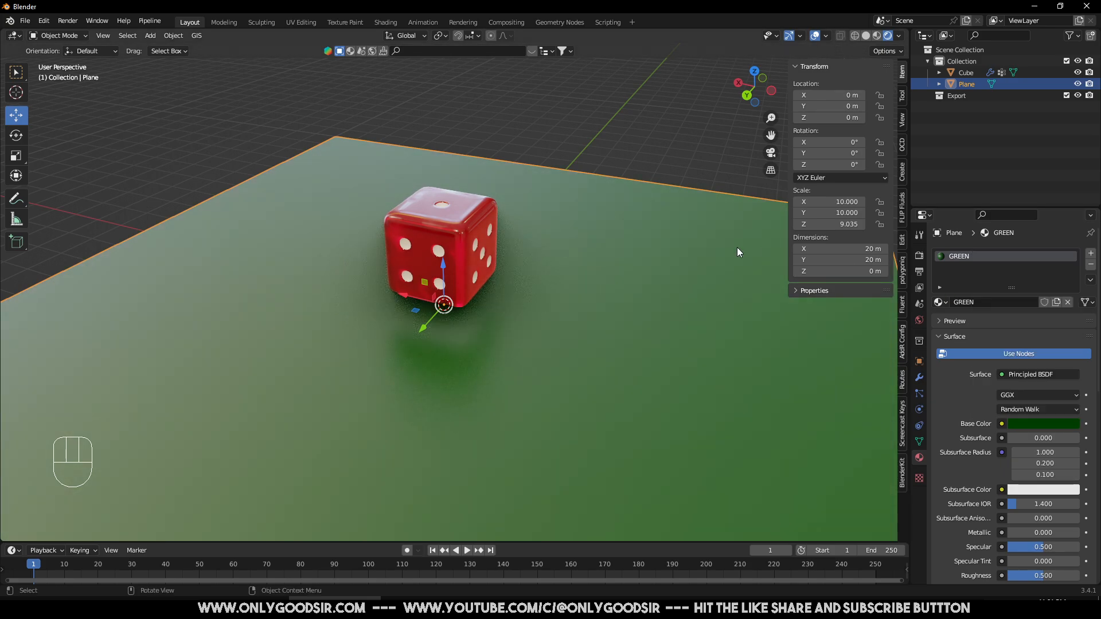
left_click(484, 105)
middle_click_drag(483, 105, 241, 222)
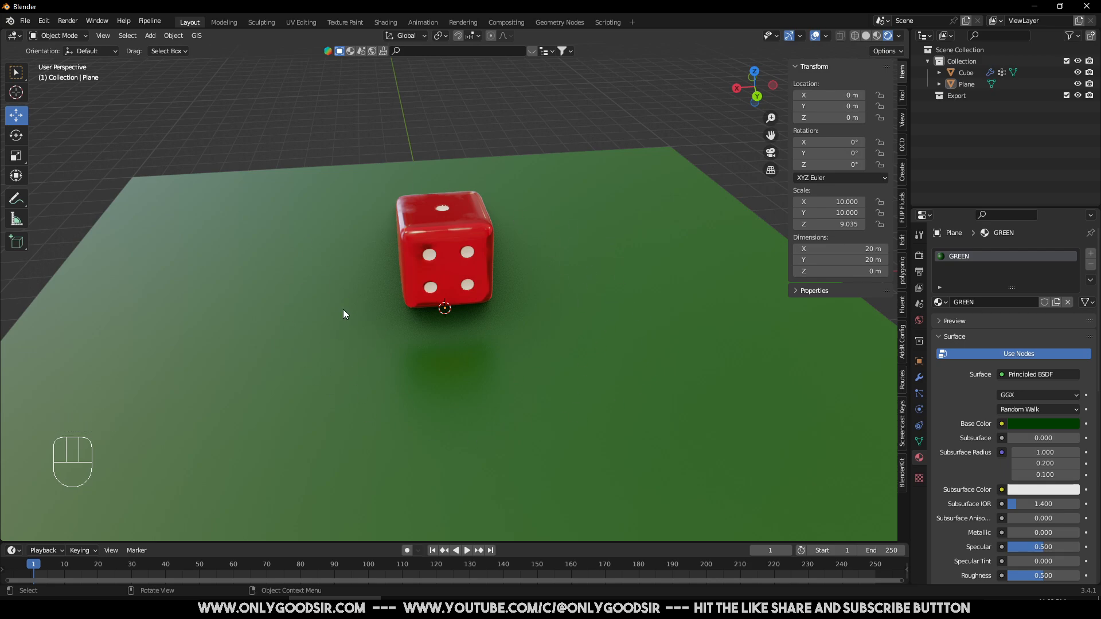
Step: Scale the ground plane up to about 46.1 m by 46.1 m
middle_click_drag(331, 326, 432, 360)
scroll(419, 364, "down", 2)
left_click(396, 375)
key("s")
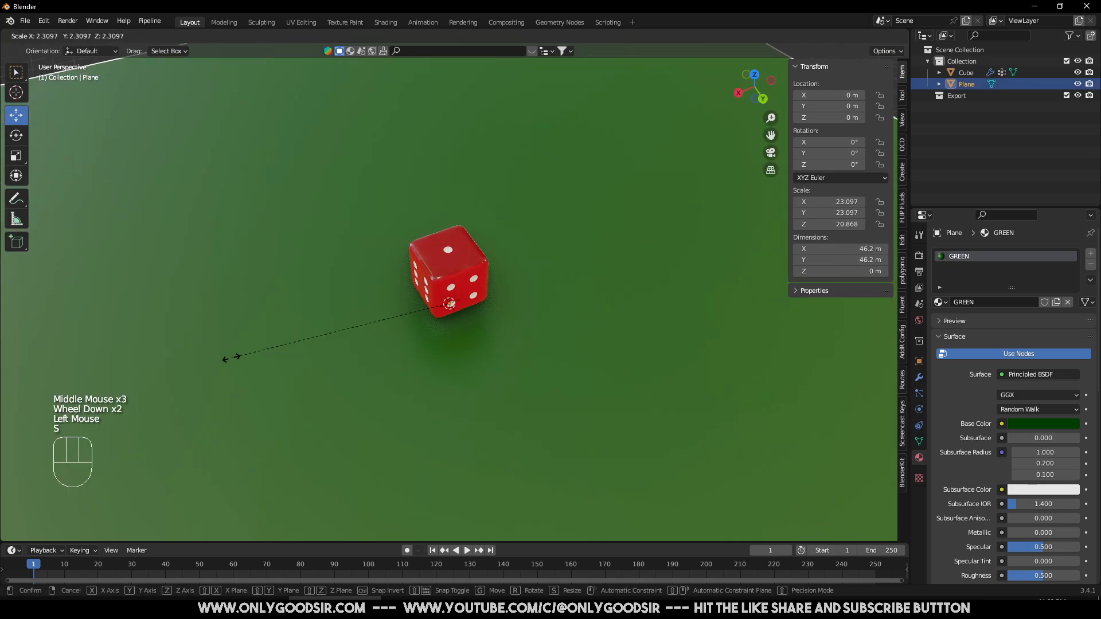
left_click(232, 357)
middle_click_drag(373, 325, 356, 305)
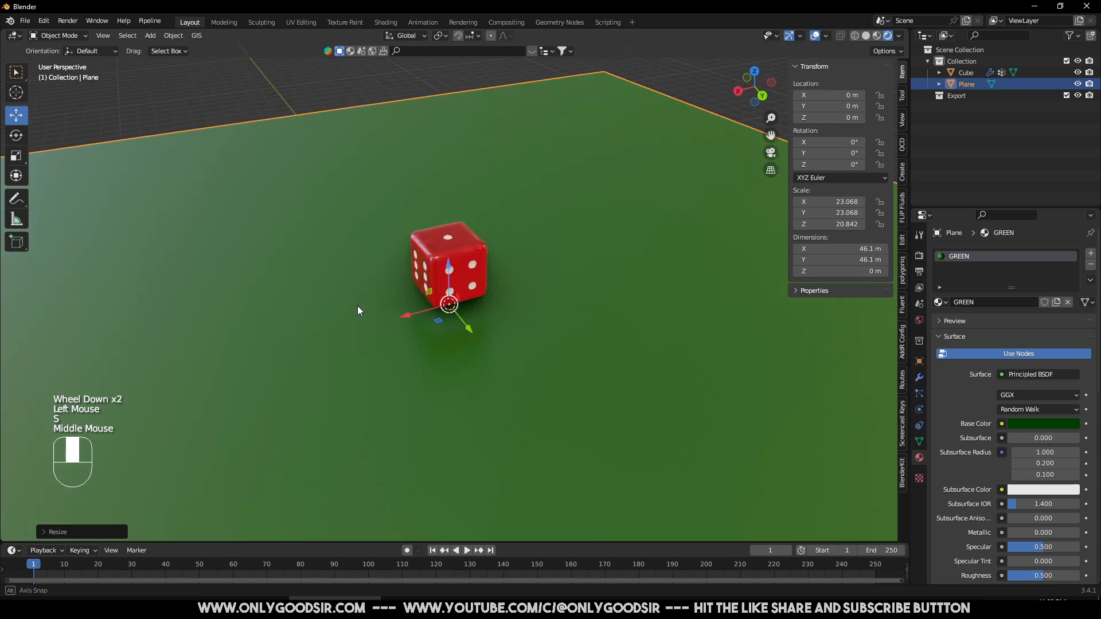
scroll(374, 319, "up", 1)
scroll(347, 322, "down", 2)
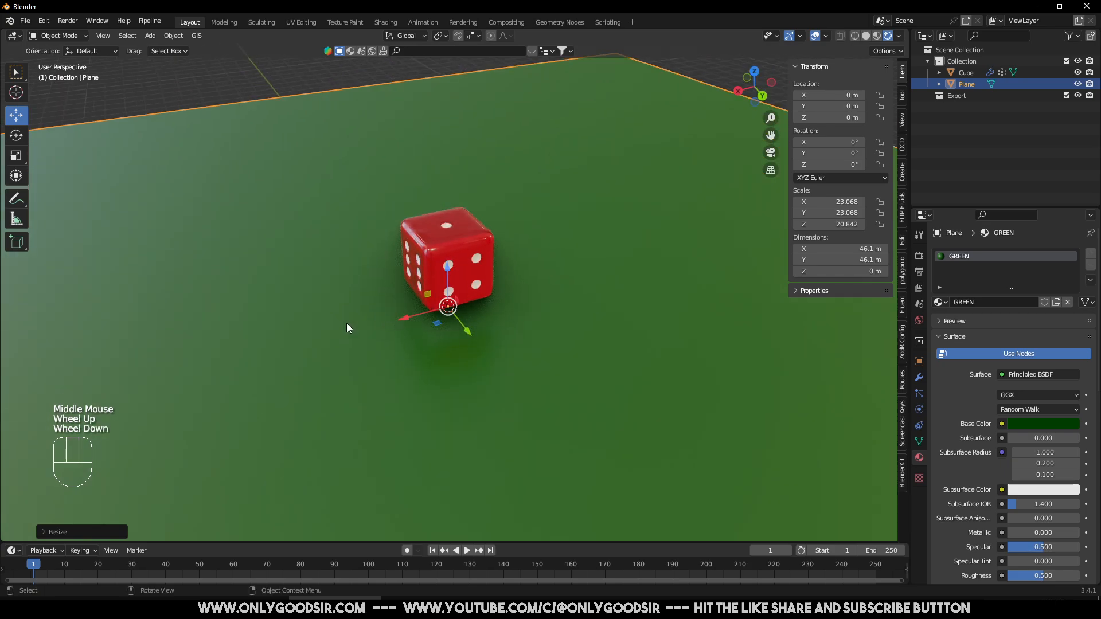
Step: Add a Bump node to the ground plane's GREEN material, feeding the Normal input of its Principled BSDF
middle_click_drag(295, 237, 349, 259)
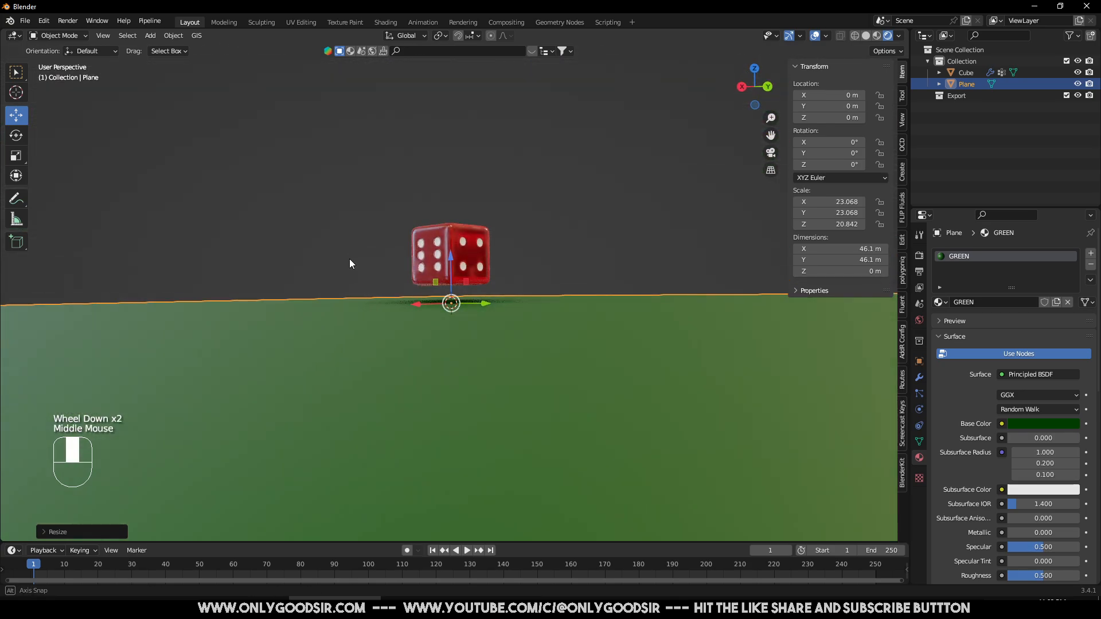
left_click(394, 155)
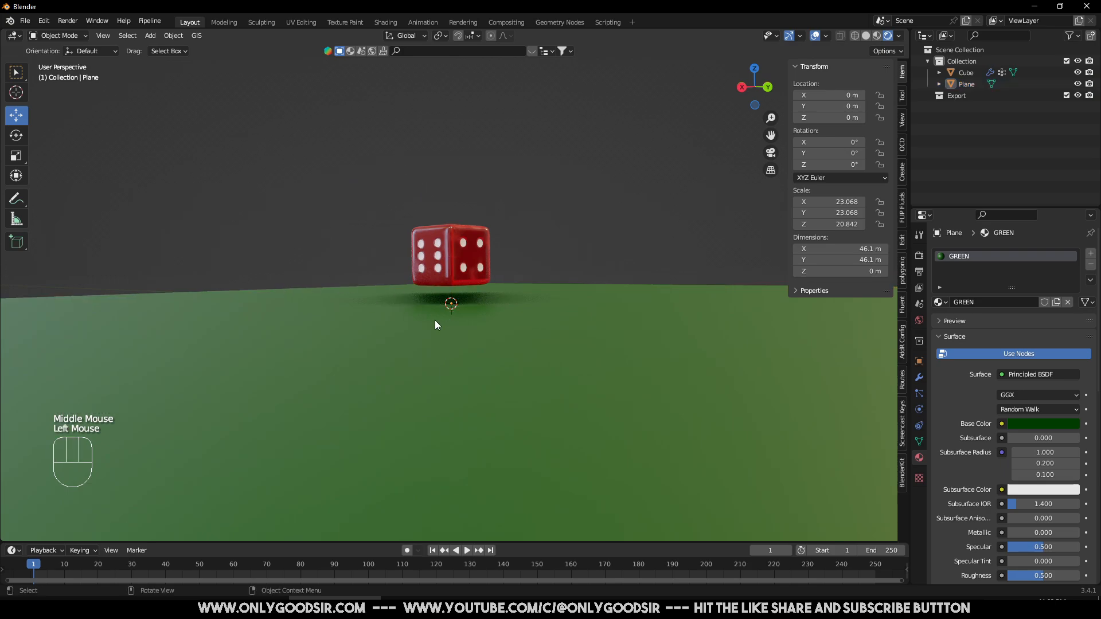
middle_click_drag(349, 288, 345, 339)
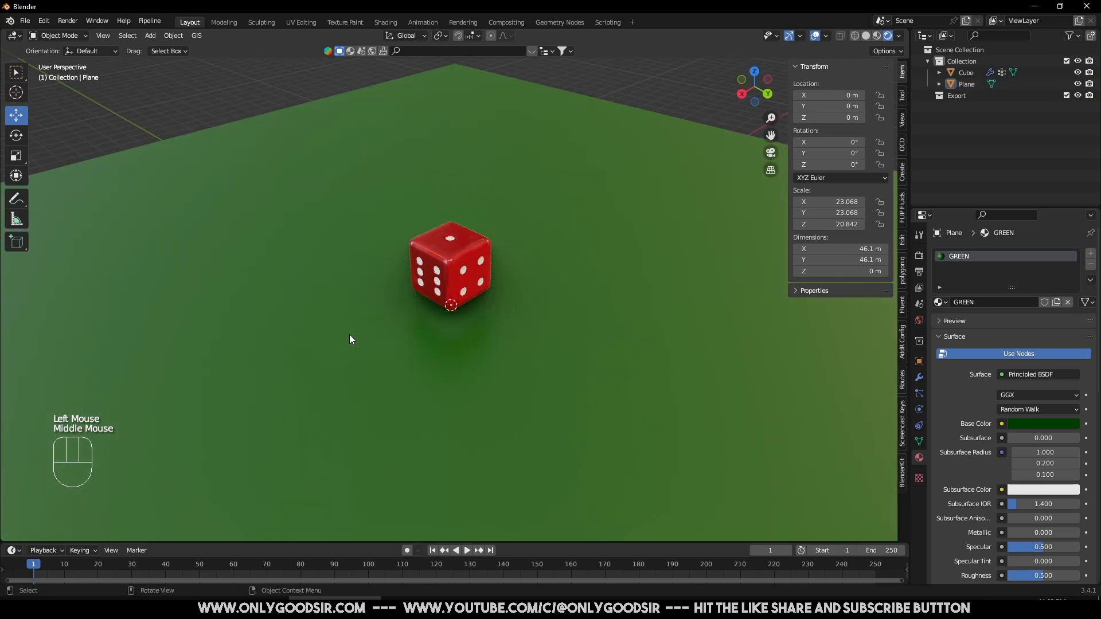
left_click(293, 175)
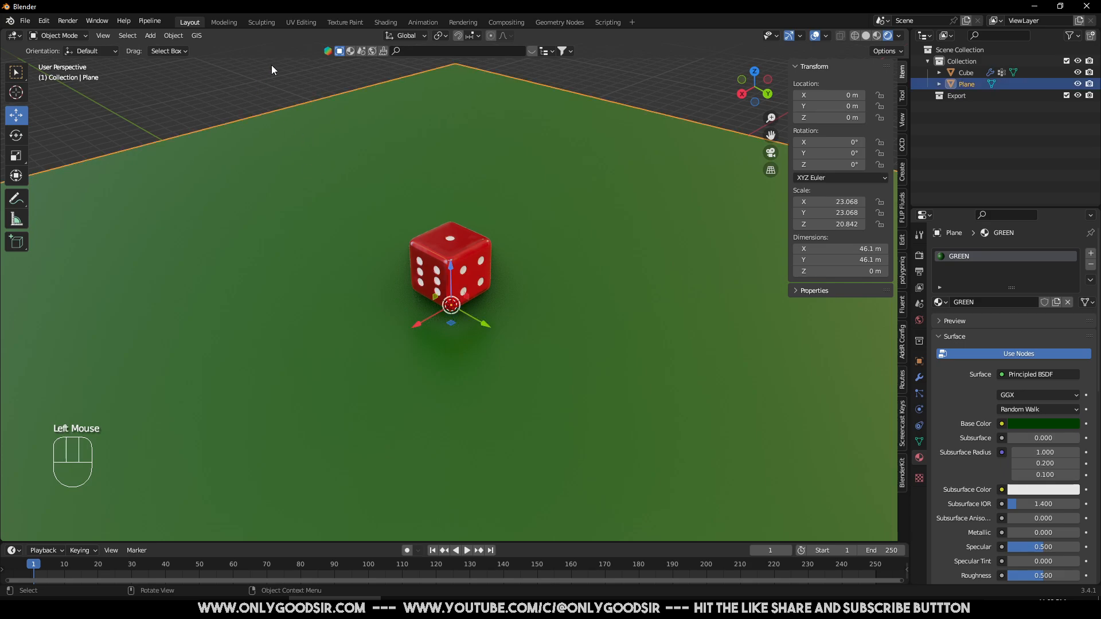
left_click(385, 22)
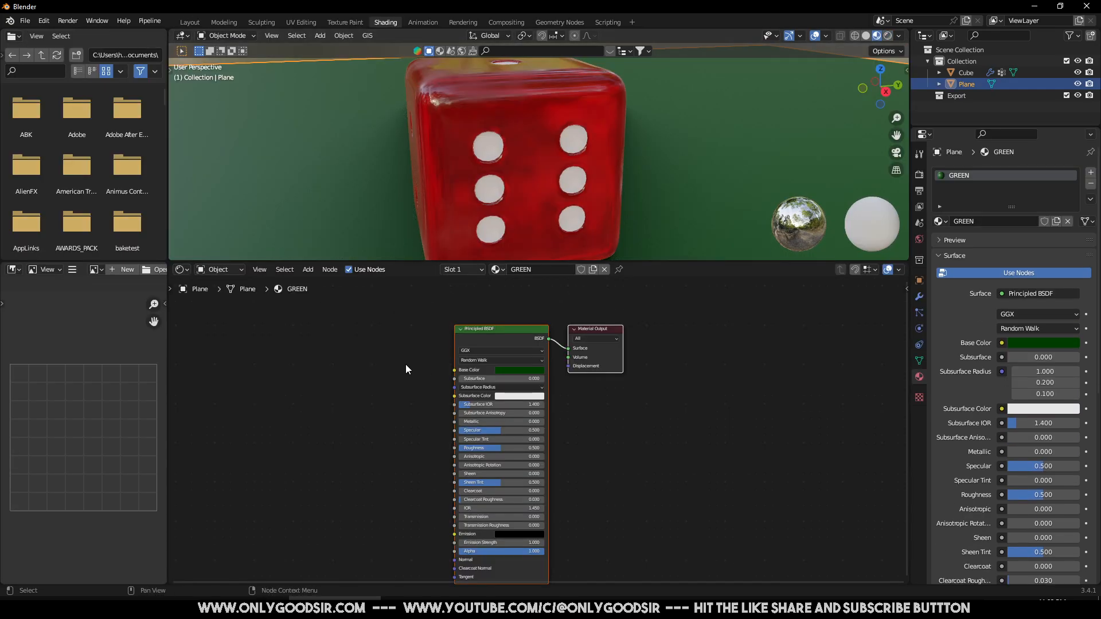
middle_click_drag(355, 358, 423, 305)
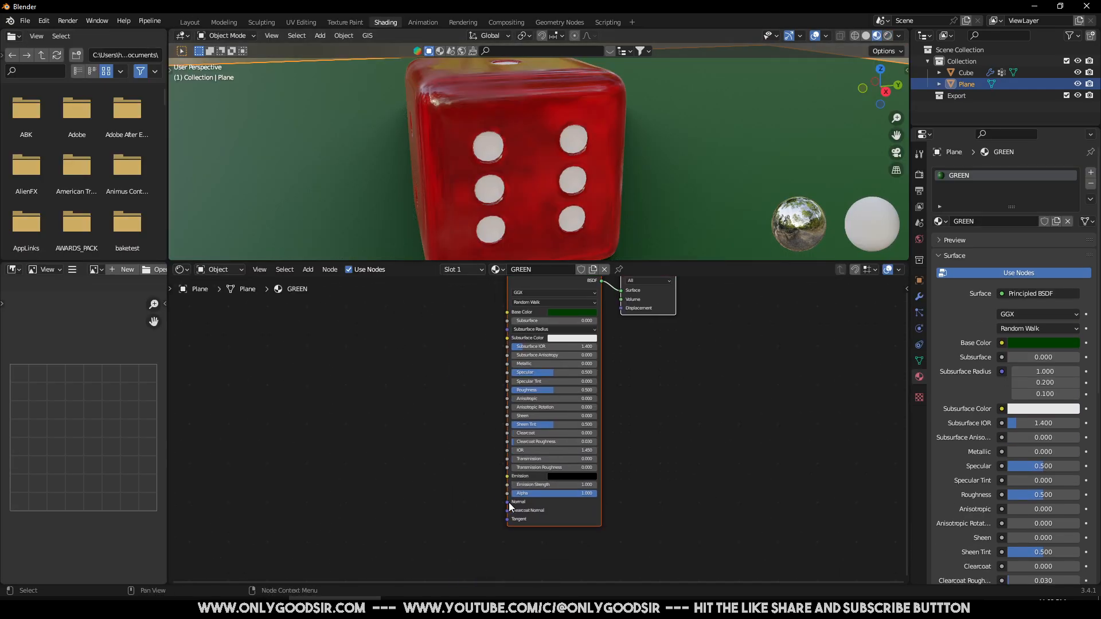
left_click_drag(506, 501, 448, 417)
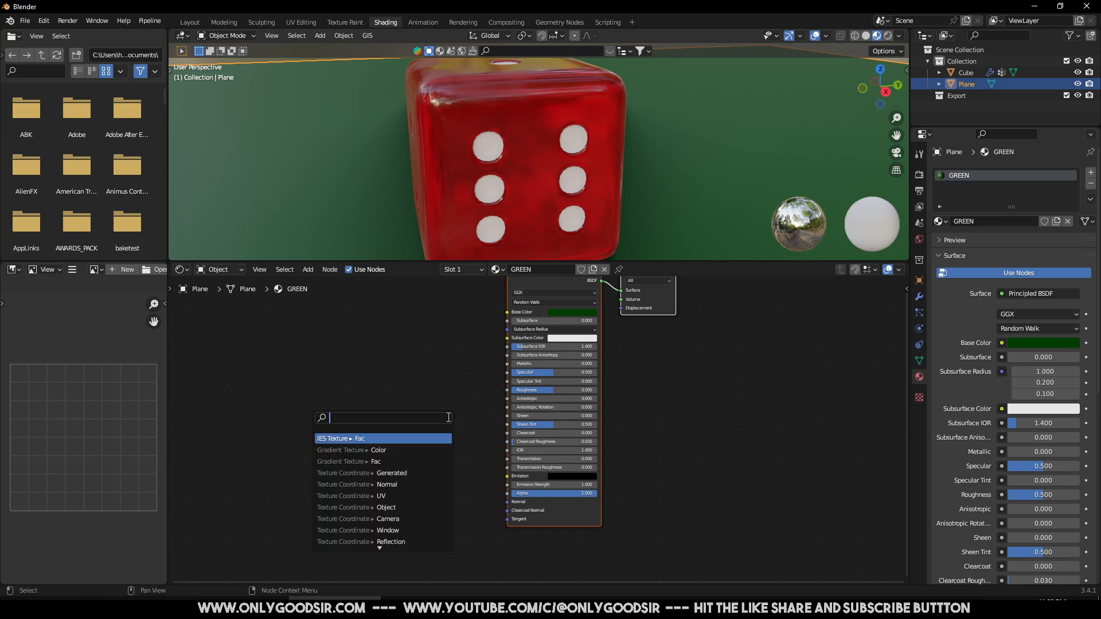
type("bump")
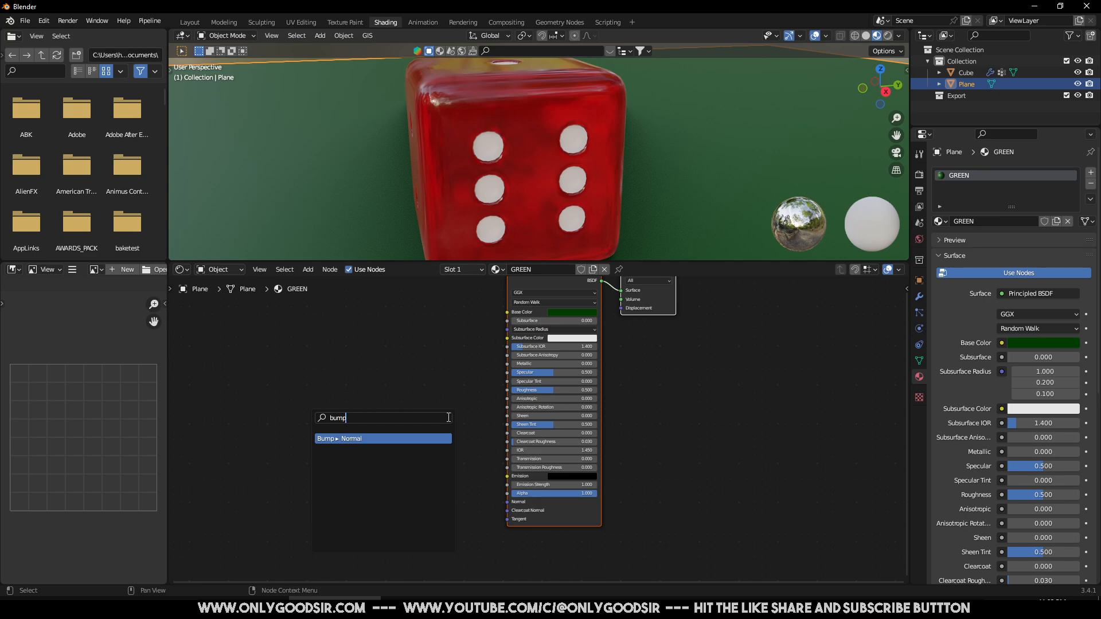
left_click(334, 438)
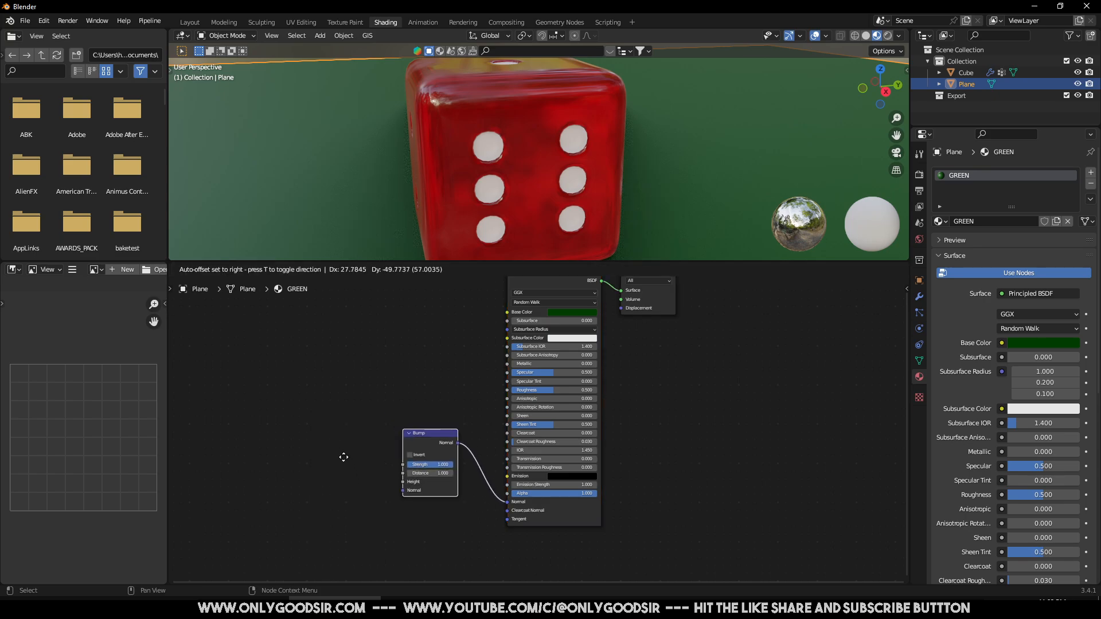
left_click(388, 488)
Step: Add a Noise Texture node with its Fac output connected to the Bump node's Height input
left_click_drag(403, 486, 338, 418)
type("noise")
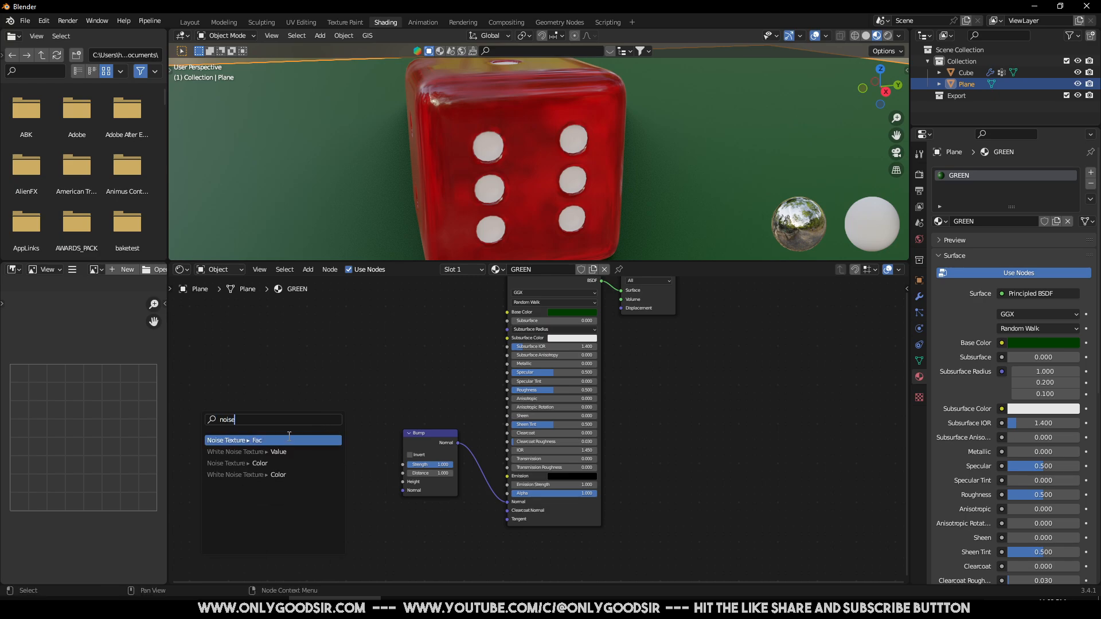
left_click(289, 440)
left_click(303, 430)
Step: Set the Noise Texture's scale to 126.5, detail to 15 and roughness to about 0.63, and the Bump strength to 0.317
scroll(414, 159, "down", 3)
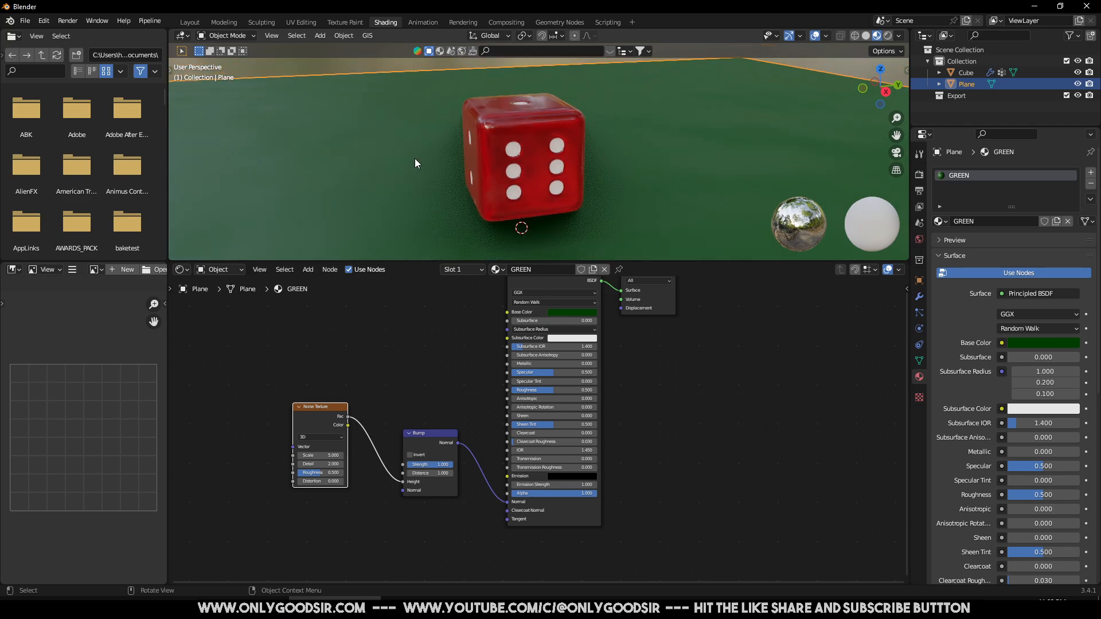
scroll(414, 158, "down", 4)
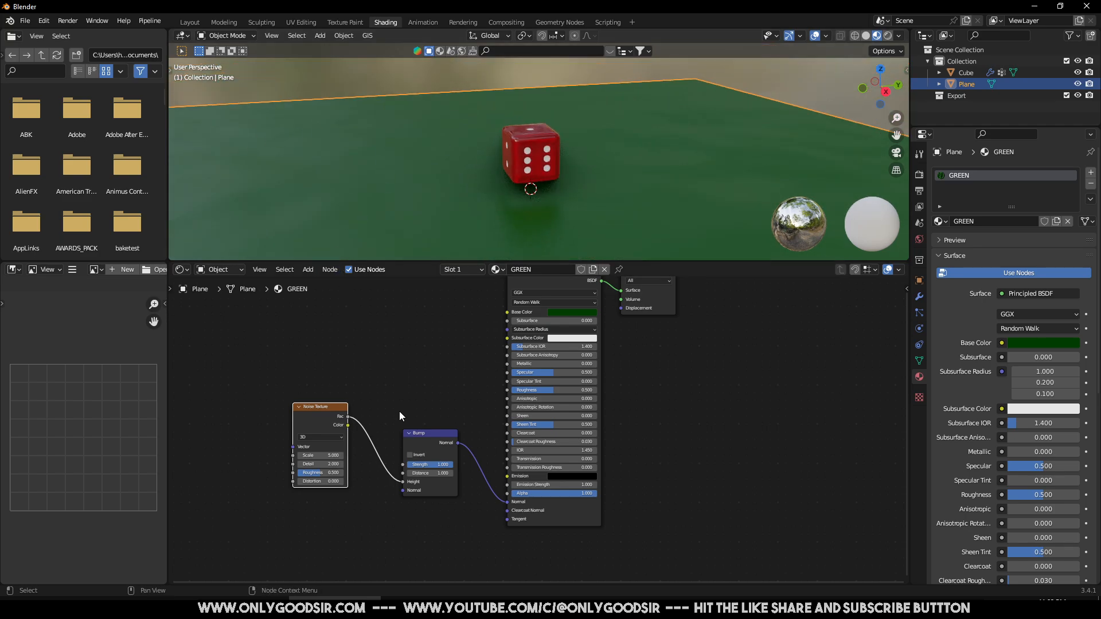
left_click_drag(319, 455, 1009, 455)
left_click_drag(318, 464, 389, 473)
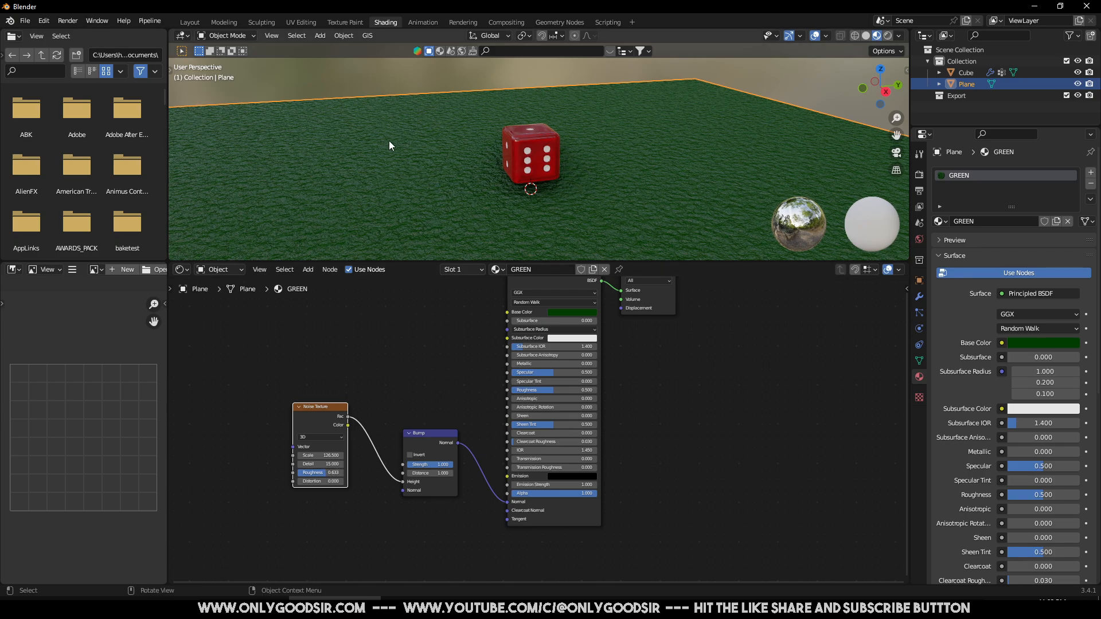
left_click_drag(421, 464, 376, 464)
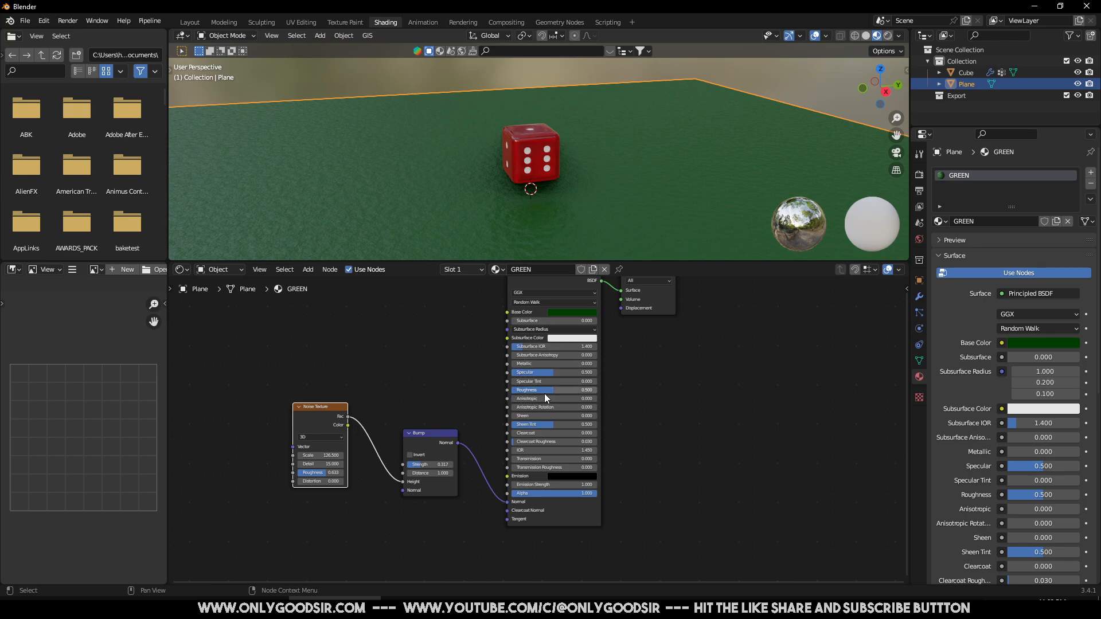
Step: Set the GREEN material's Principled BSDF roughness to 0.986 and its specular to 0.259
left_click_drag(553, 390, 586, 389)
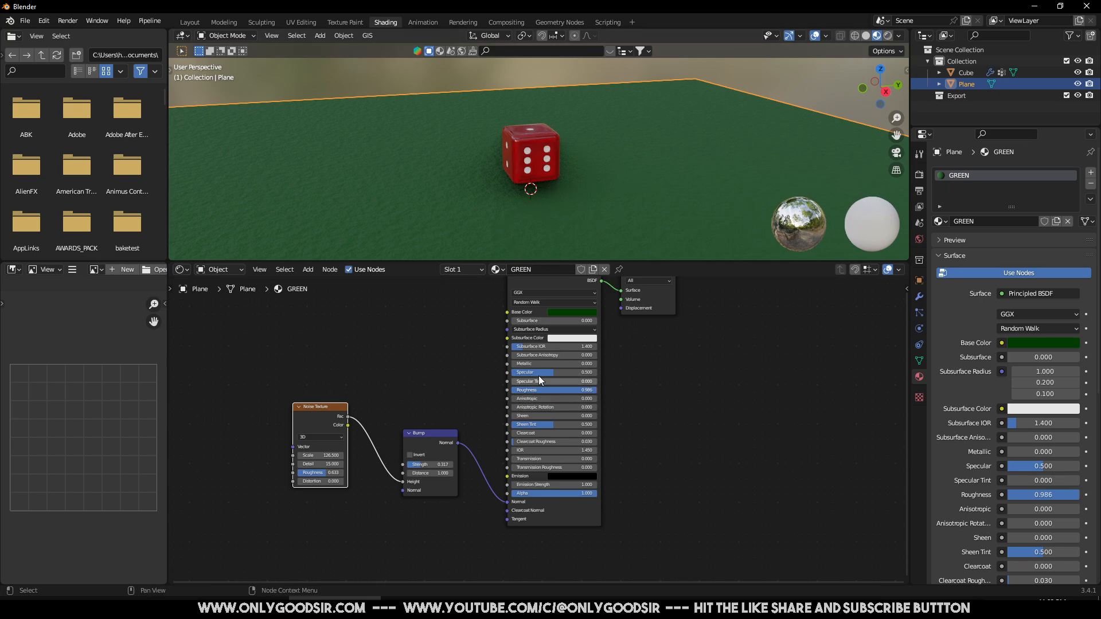
left_click_drag(573, 372, 552, 372)
middle_click_drag(548, 315, 604, 203)
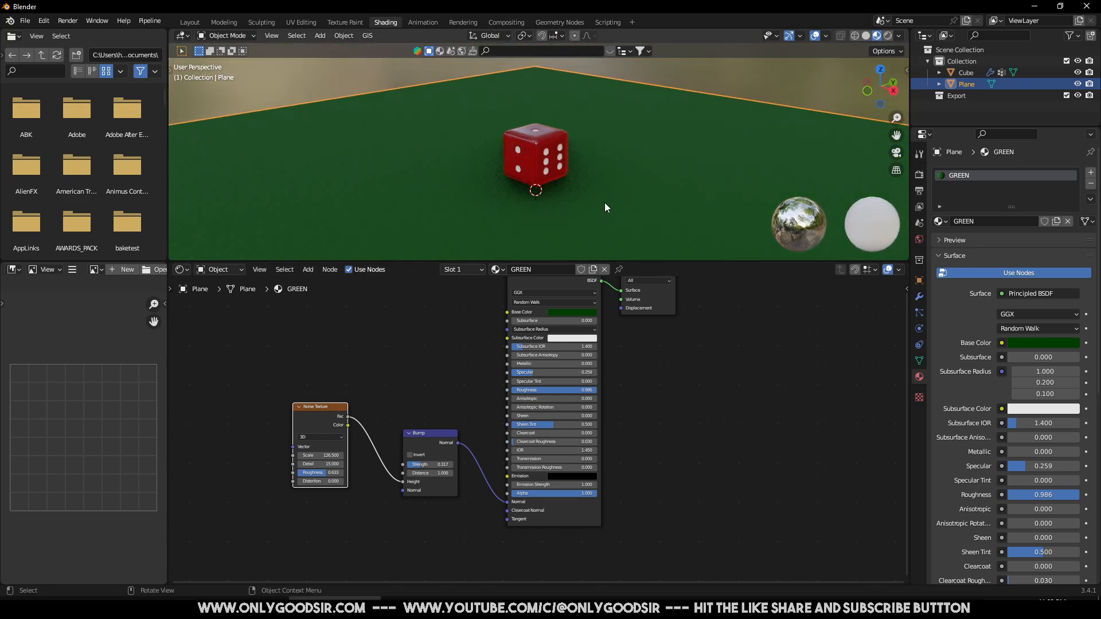
middle_click_drag(572, 152, 440, 205)
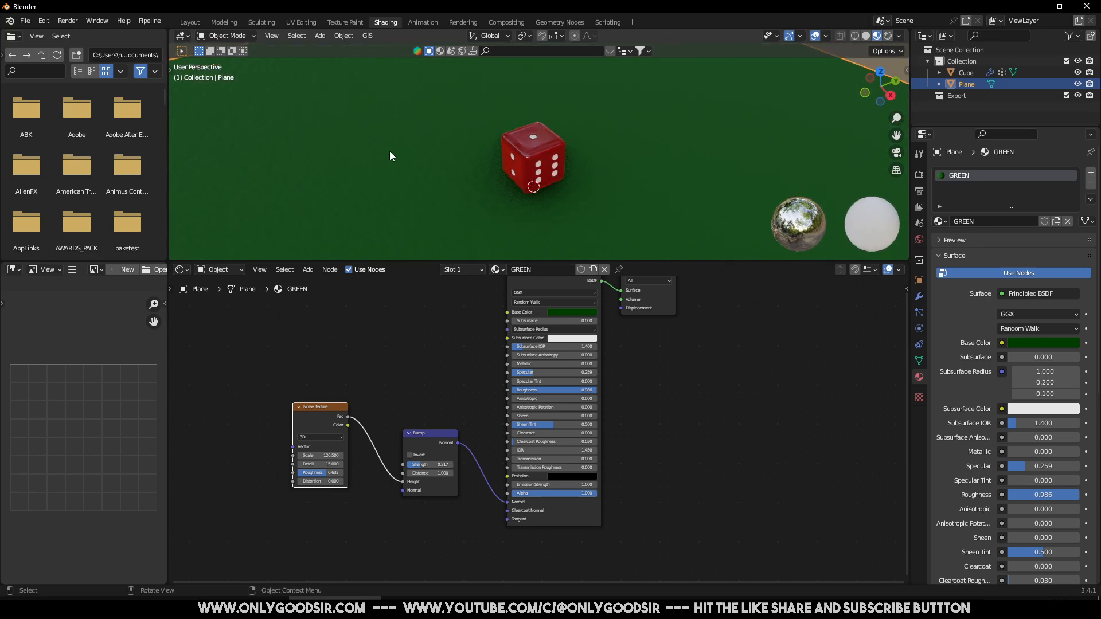
middle_click_drag(363, 123, 273, 51)
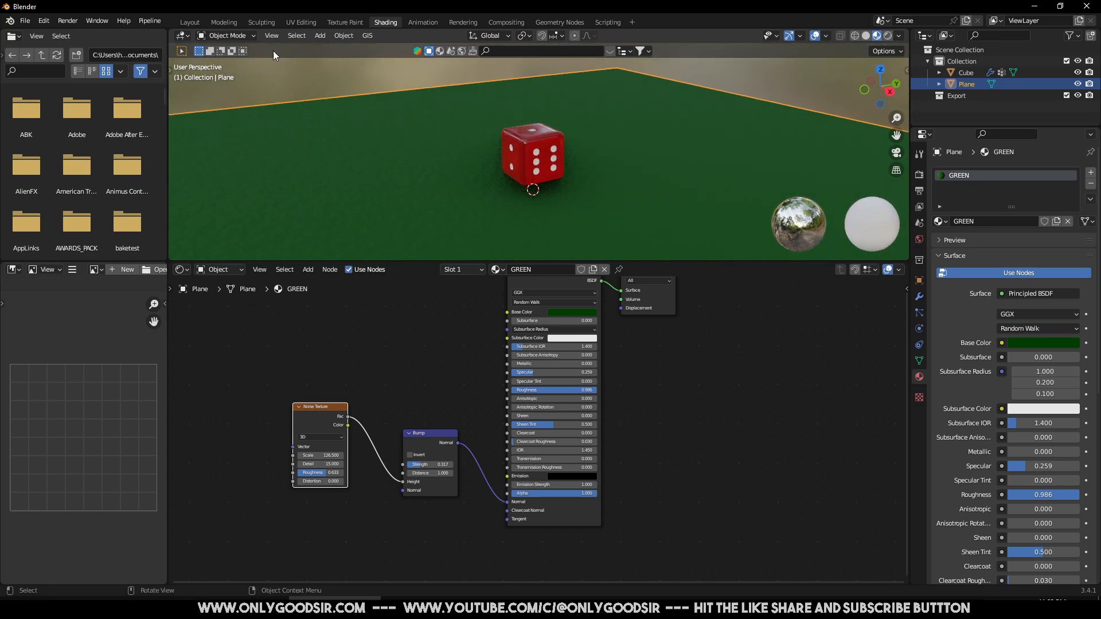
Step: Return to the Layout workspace and examine the dice and the bumpy green ground from several angles
left_click(189, 22)
mouse_move(468, 187)
middle_mouse_down()
mouse_move(522, 229)
mouse_move(522, 209)
middle_mouse_up()
left_click(536, 170)
middle_click_drag(536, 170, 503, 232)
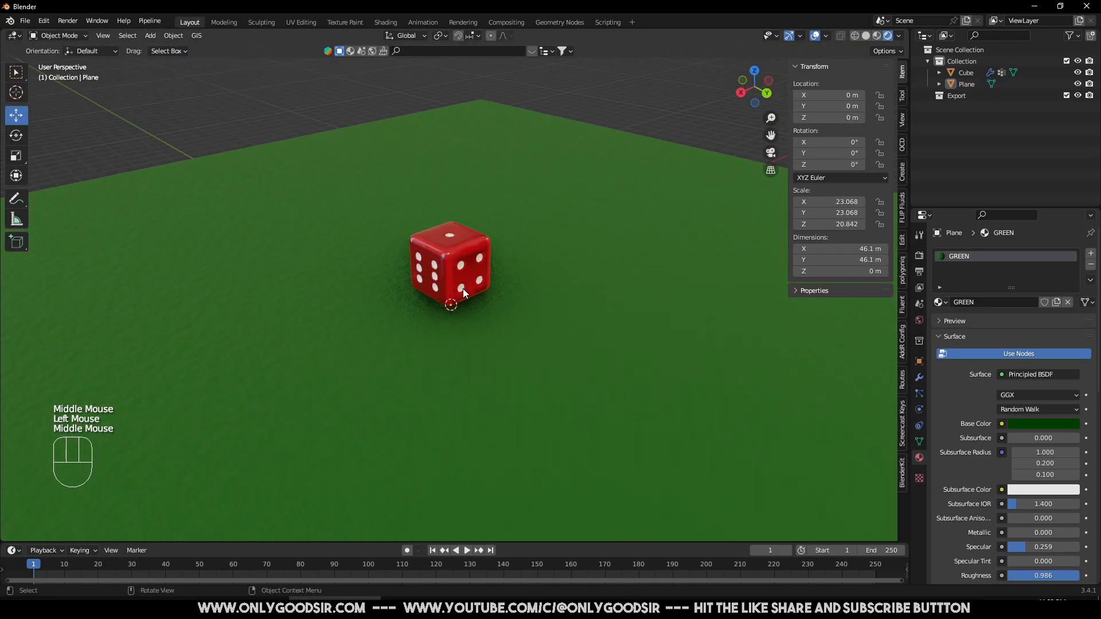
scroll(481, 295, "up", 3)
middle_click_drag(499, 294, 552, 300)
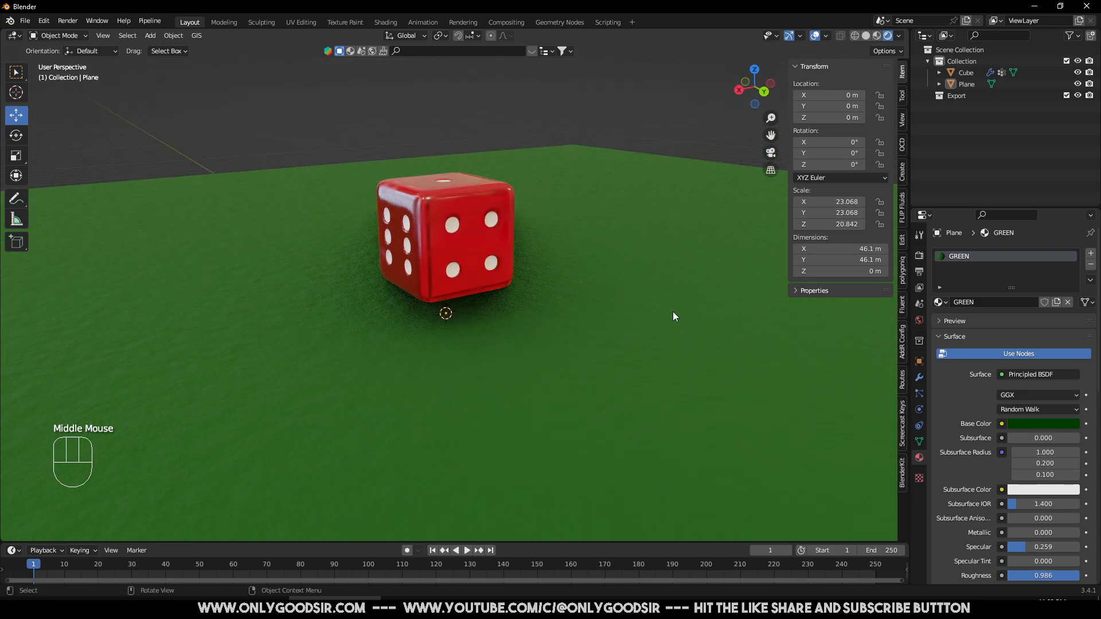
middle_click_drag(672, 311, 435, 305)
scroll(476, 335, "down", 1)
Step: Add a particle system of type Hair to the ground plane
left_click(563, 267)
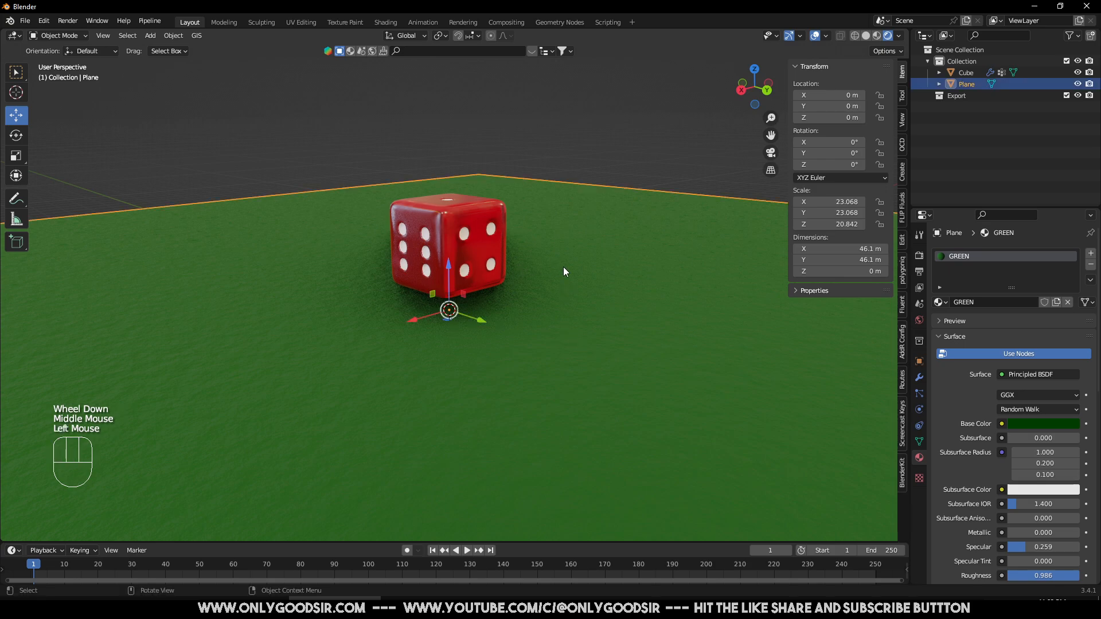
left_click(918, 394)
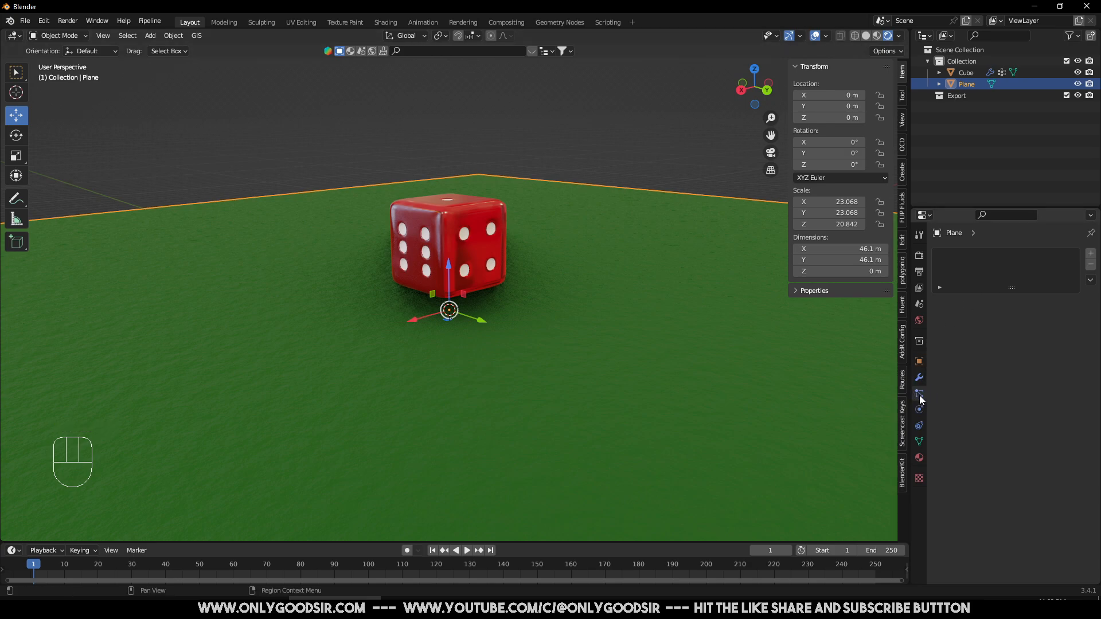
left_click(1091, 252)
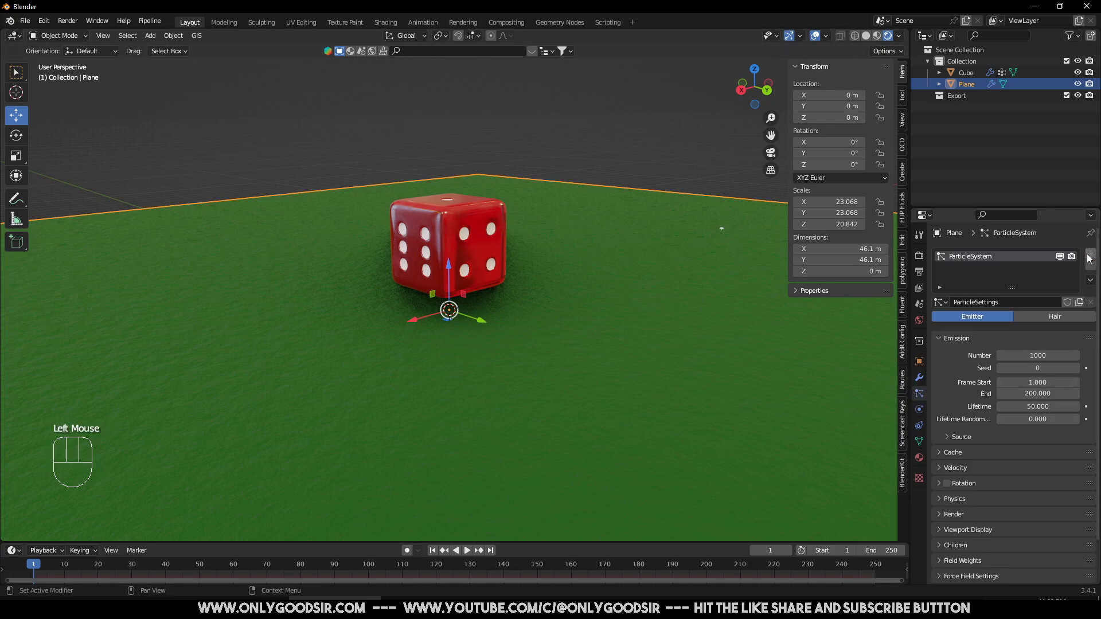
left_click(1053, 317)
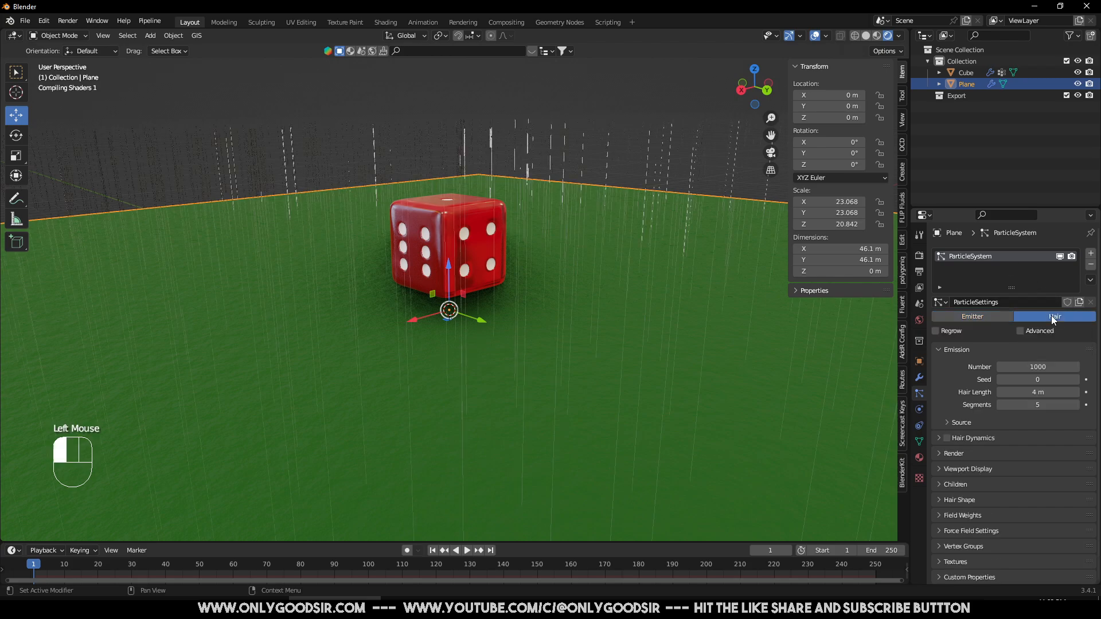
scroll(423, 241, "down", 7)
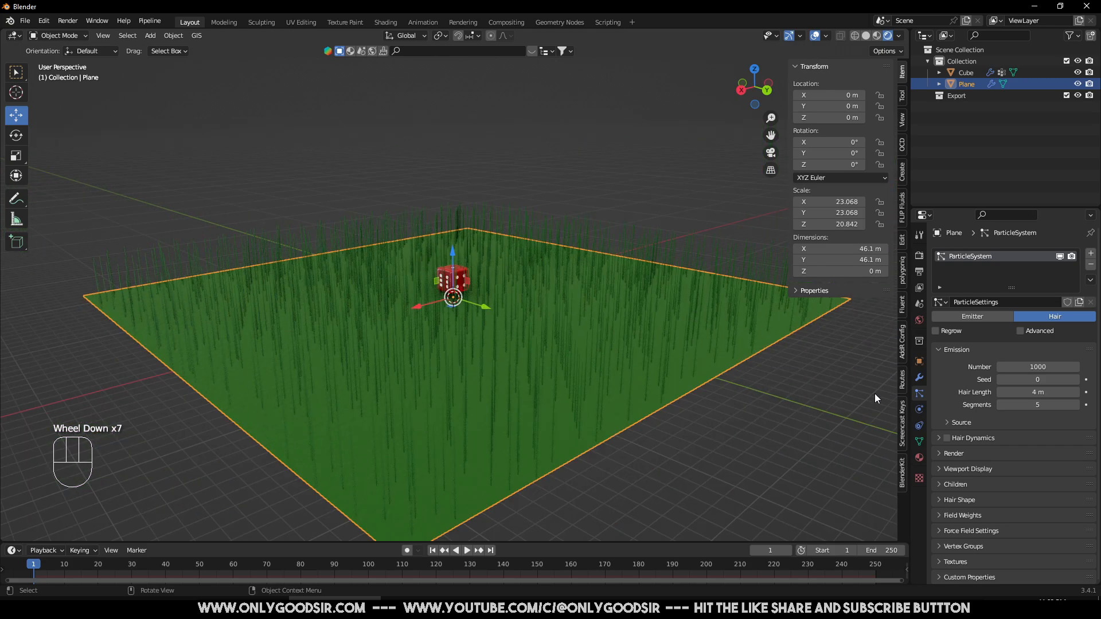
scroll(978, 448, "down", 1)
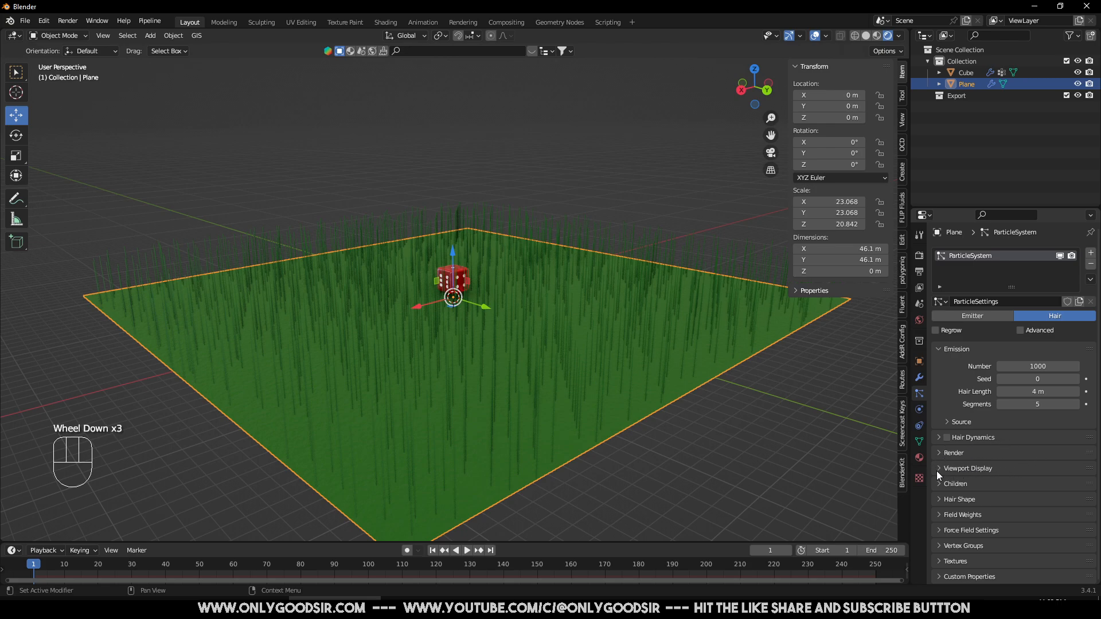
left_click(940, 452)
left_click(940, 452)
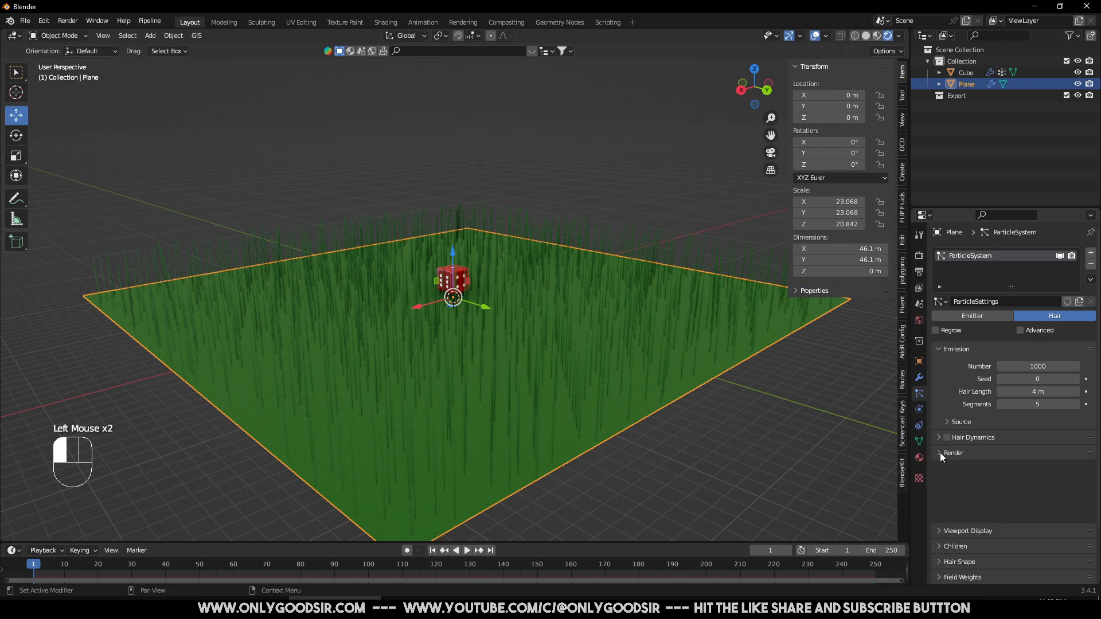
scroll(1011, 352, "down", 1)
scroll(1026, 335, "up", 1)
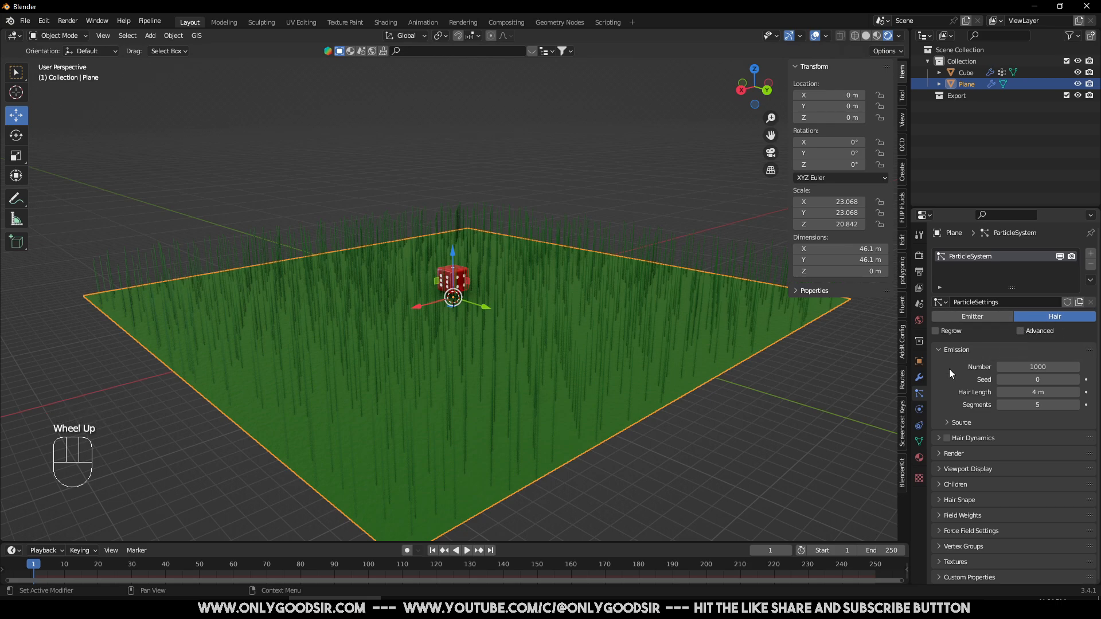
Step: Enable the advanced hair options and raise the Brownian force in the particle physics to 4.47
left_click(1020, 331)
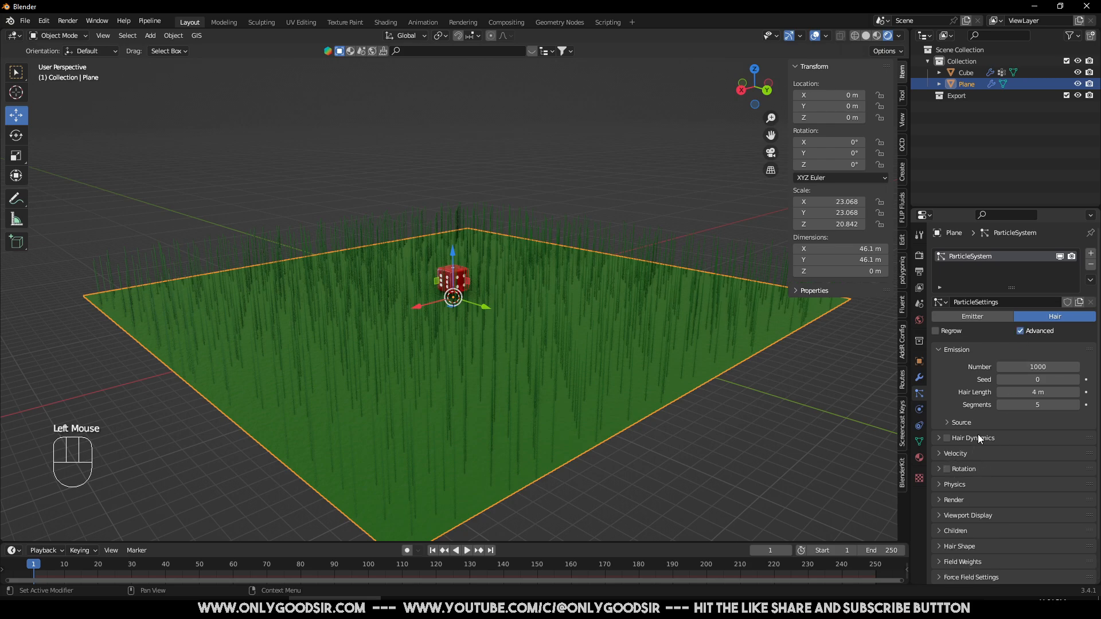
left_click(937, 484)
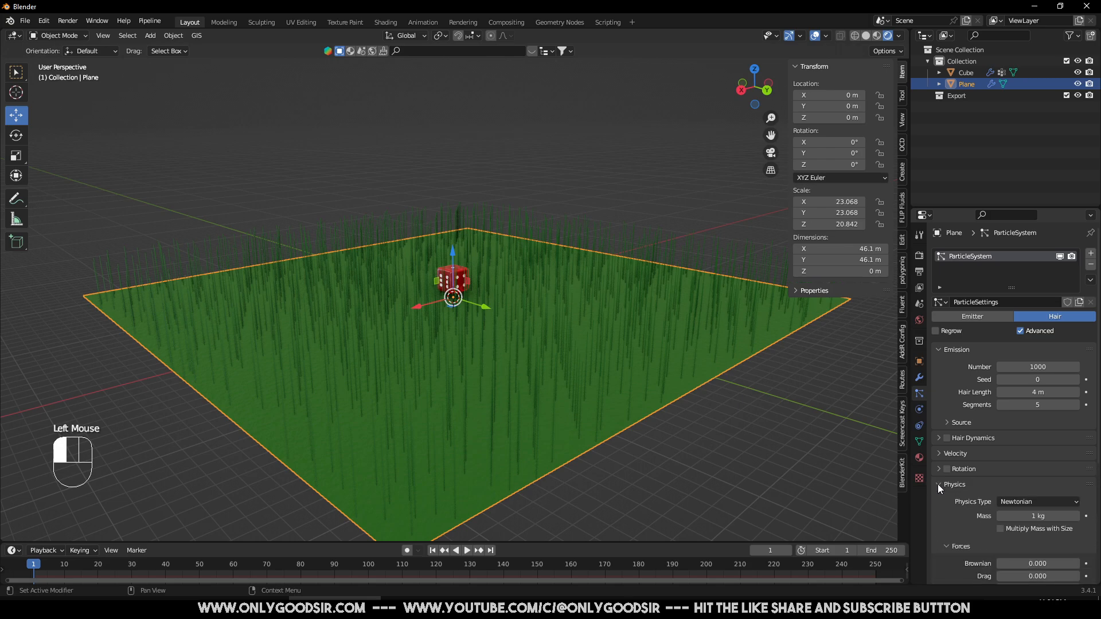
scroll(967, 468, "down", 4)
left_click(1009, 474)
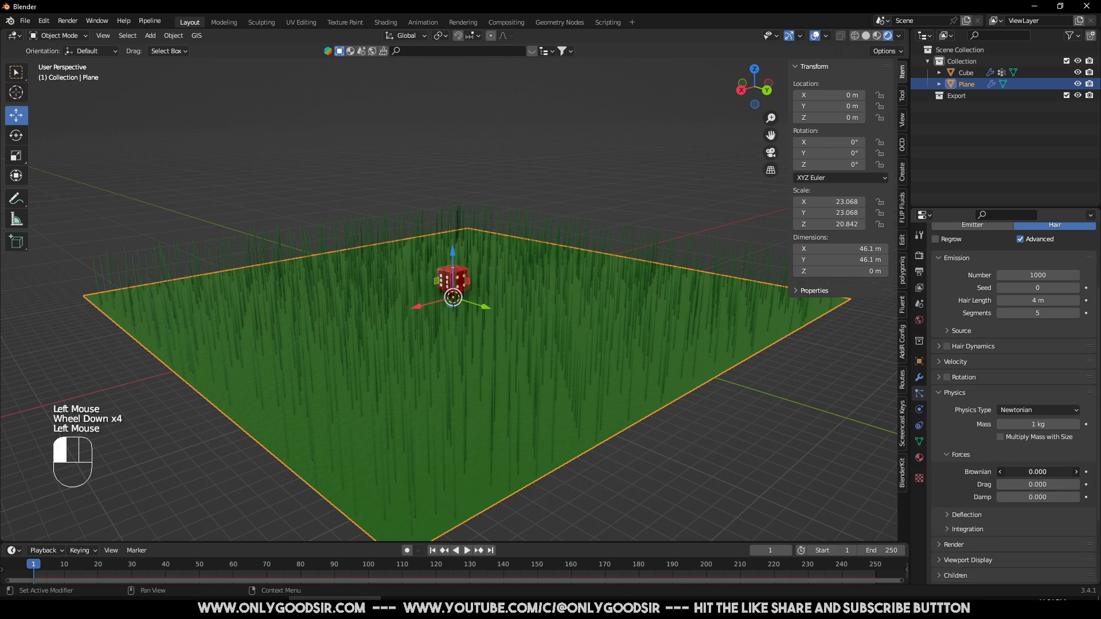
left_click_drag(1010, 473, 1090, 474)
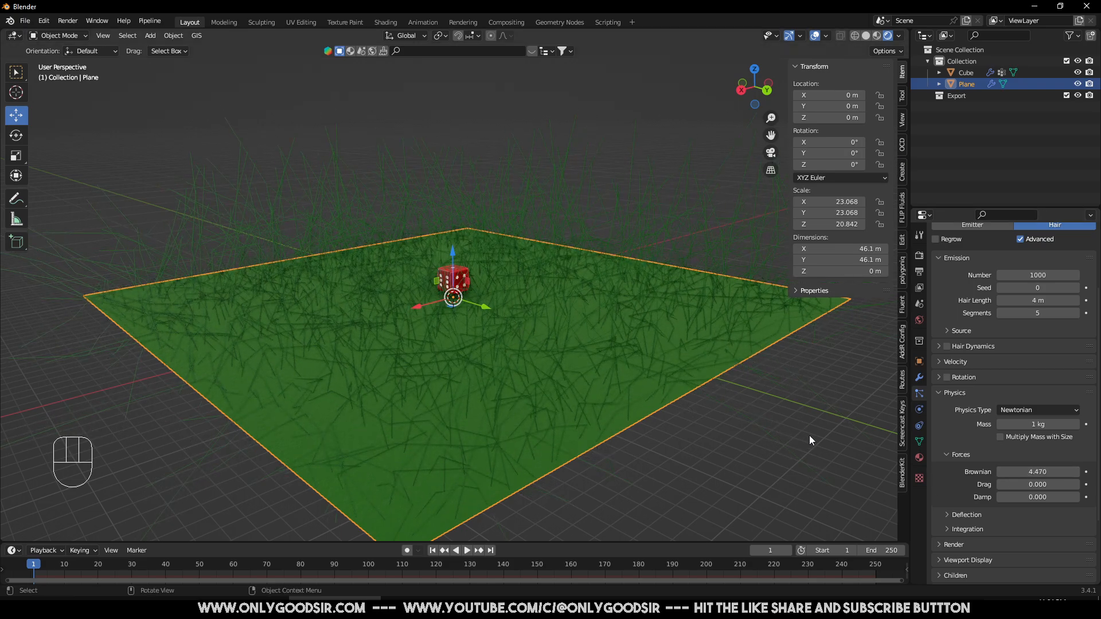
Step: Shorten the hair length to about 0 m and lower the Brownian force to 0.13
mouse_move(1037, 301)
left_mouse_down()
mouse_move(1014, 300)
mouse_move(1043, 301)
left_mouse_up()
left_click_drag(1043, 471, 1005, 471)
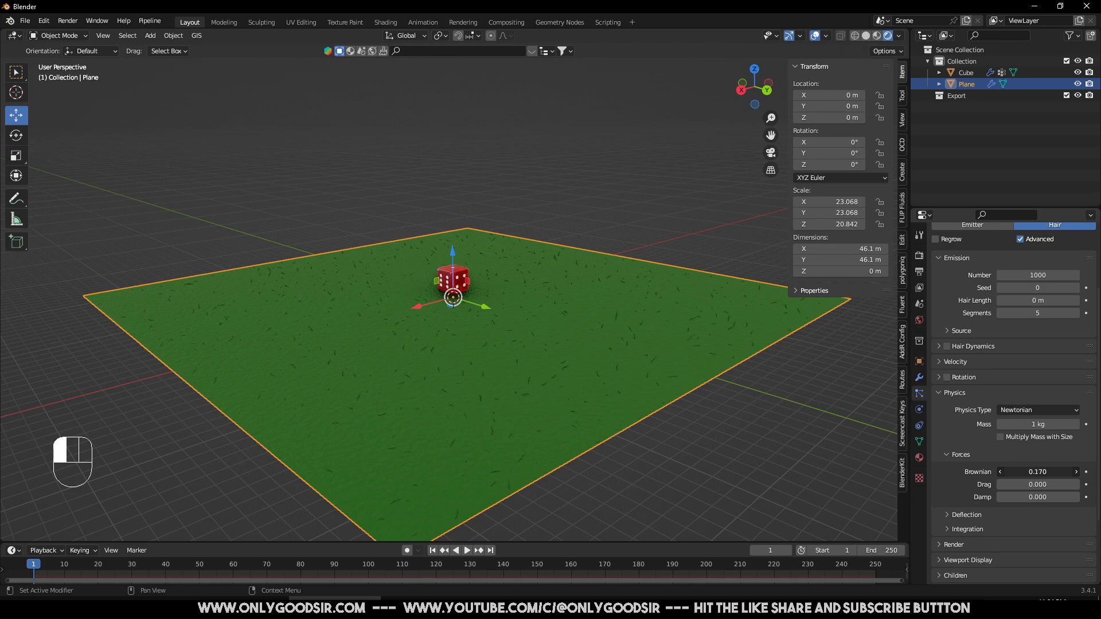
left_click_drag(1004, 472, 1004, 471)
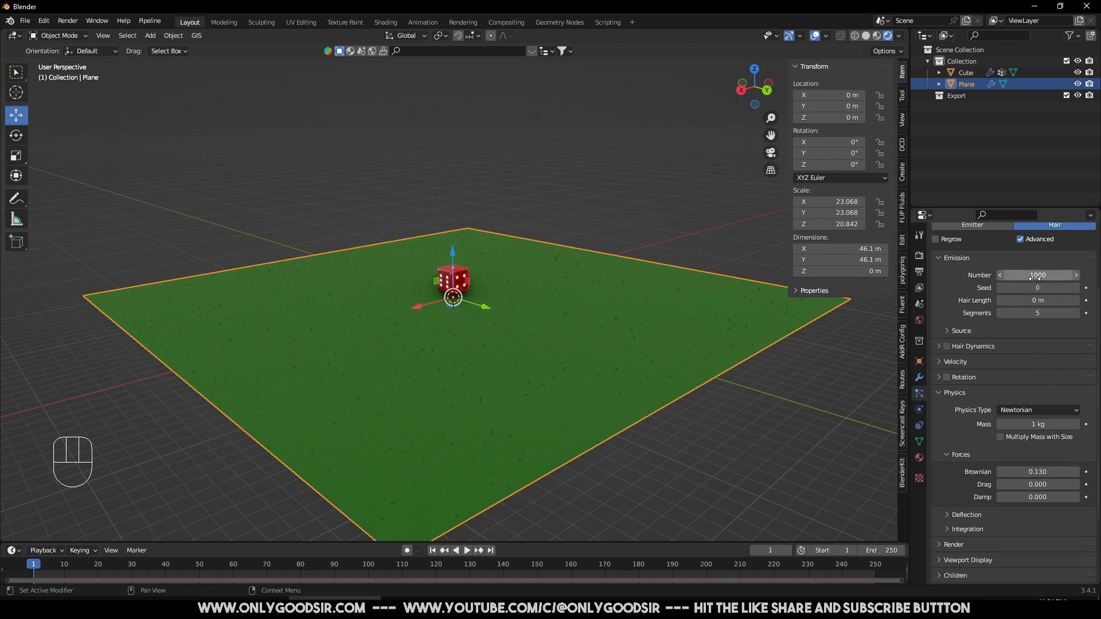
Step: Raise the ground plane's hair particle number to 2625 and check the fibres around the dice at ground level
mouse_move(1035, 276)
left_mouse_down()
mouse_move(1078, 276)
mouse_move(1044, 278)
mouse_move(1055, 278)
left_mouse_up()
scroll(477, 376, "up", 4)
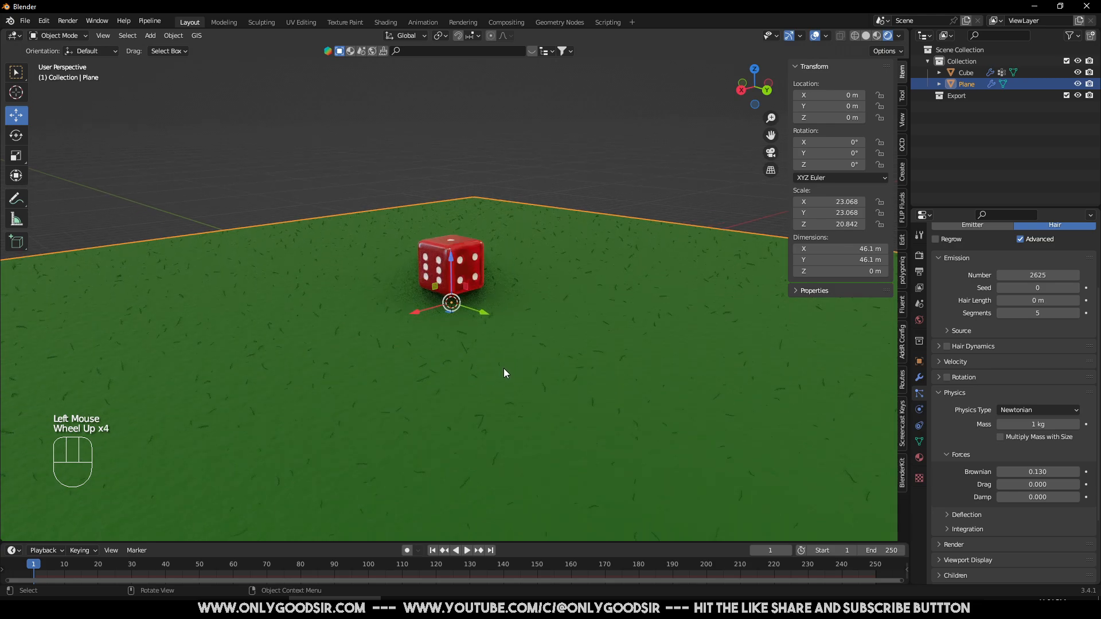
middle_click_drag(503, 371, 509, 349)
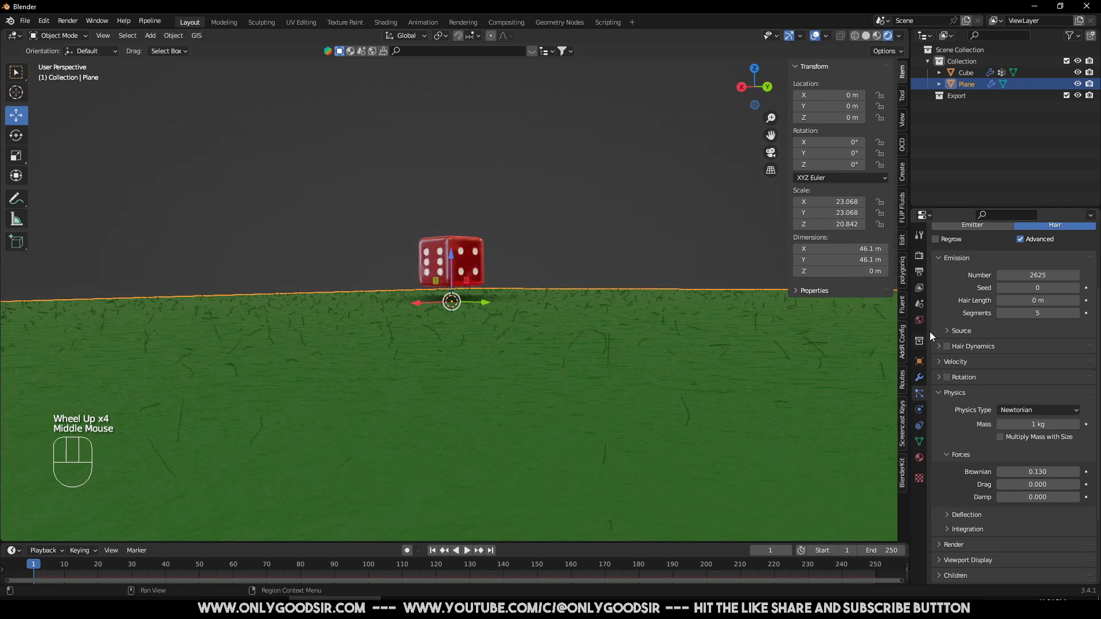
Step: Set the plane's hair particle count to 3217 and its Brownian force to 0.070, checking the sparser fibres around the die
left_click_drag(1029, 275, 1064, 275)
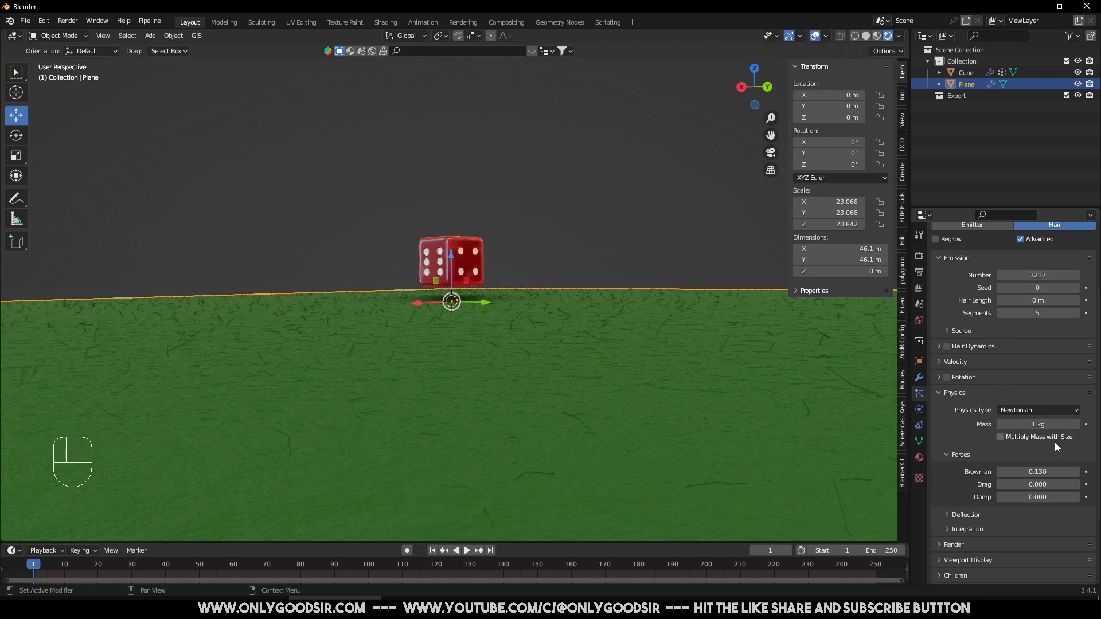
left_click_drag(1040, 471, 1031, 472)
left_click(616, 197)
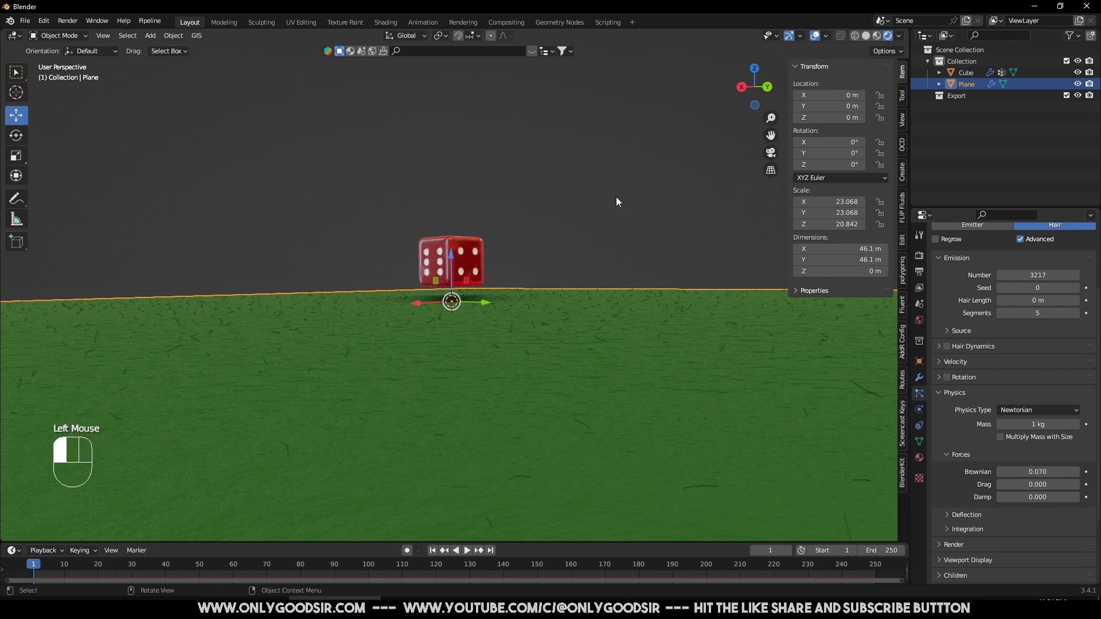
middle_click_drag(616, 197, 572, 228)
scroll(561, 250, "up", 2)
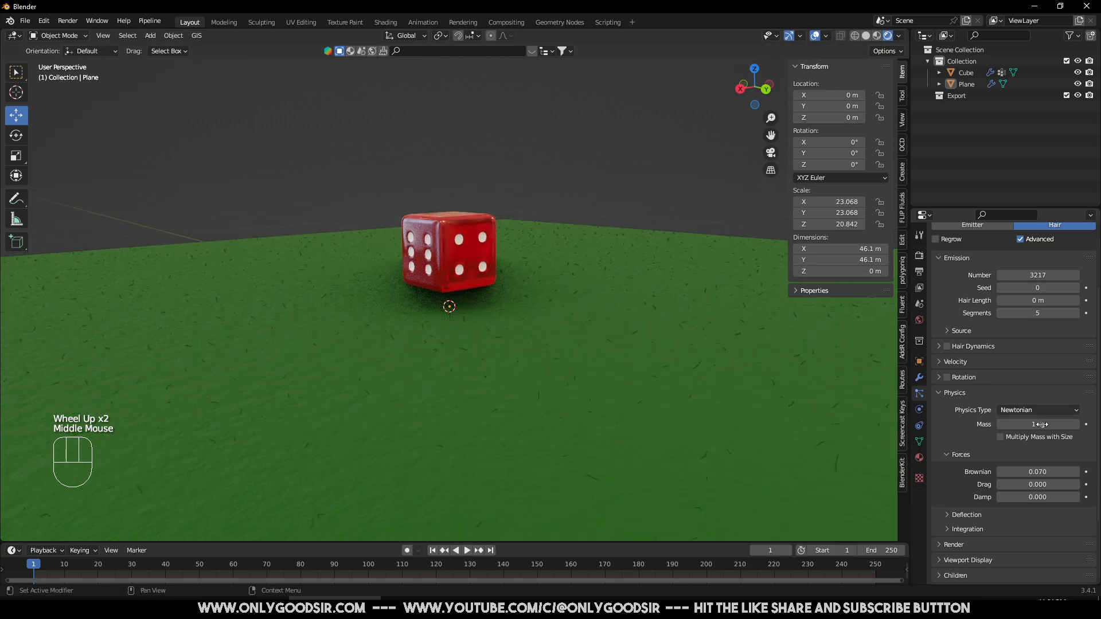
mouse_move(1032, 472)
left_mouse_down()
mouse_move(1042, 472)
mouse_move(1025, 472)
left_mouse_up()
left_click(620, 134)
mouse_move(595, 161)
middle_mouse_down()
mouse_move(597, 194)
mouse_move(601, 172)
middle_mouse_up()
scroll(608, 206, "down", 2)
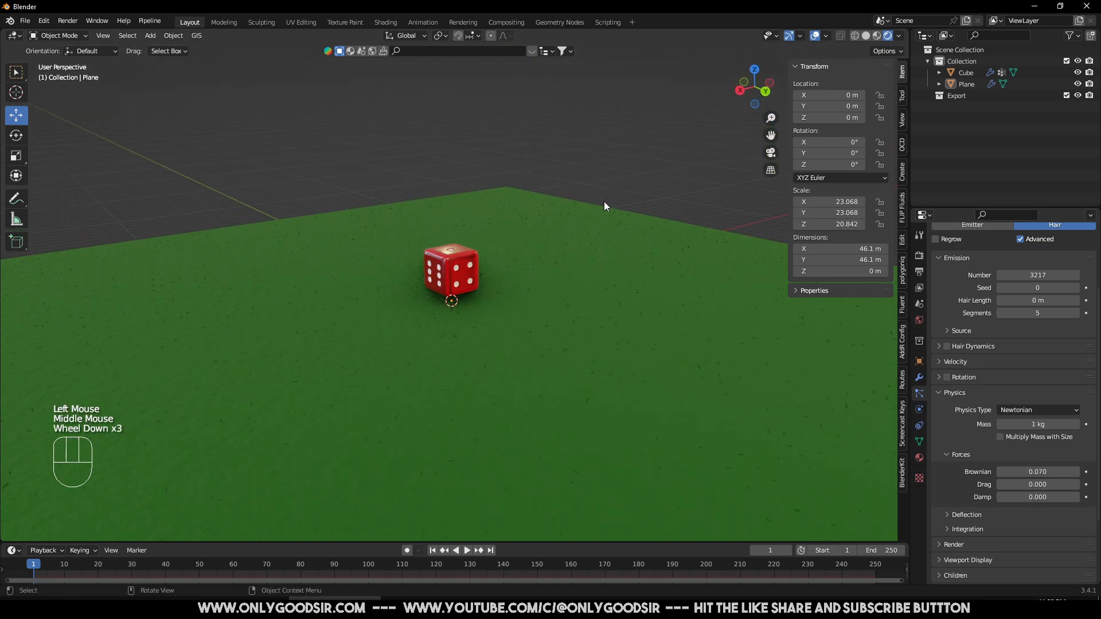
scroll(600, 209, "down", 4)
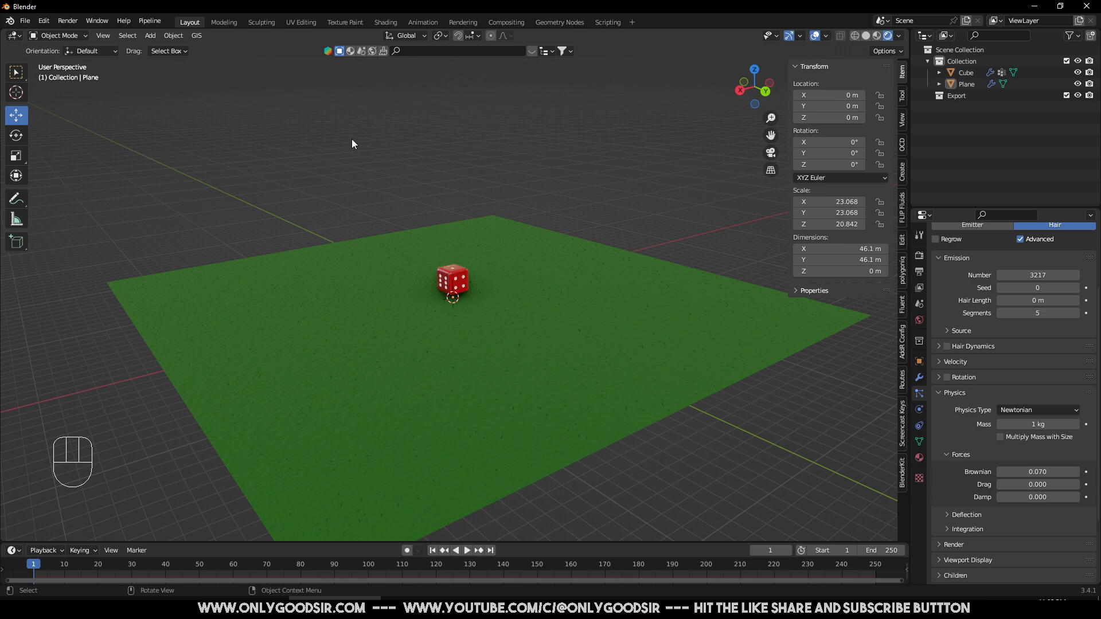
Step: Split the 3D viewport vertically down the middle into two side-by-side viewports
left_click(147, 36)
right_click(908, 185)
right_click(912, 178)
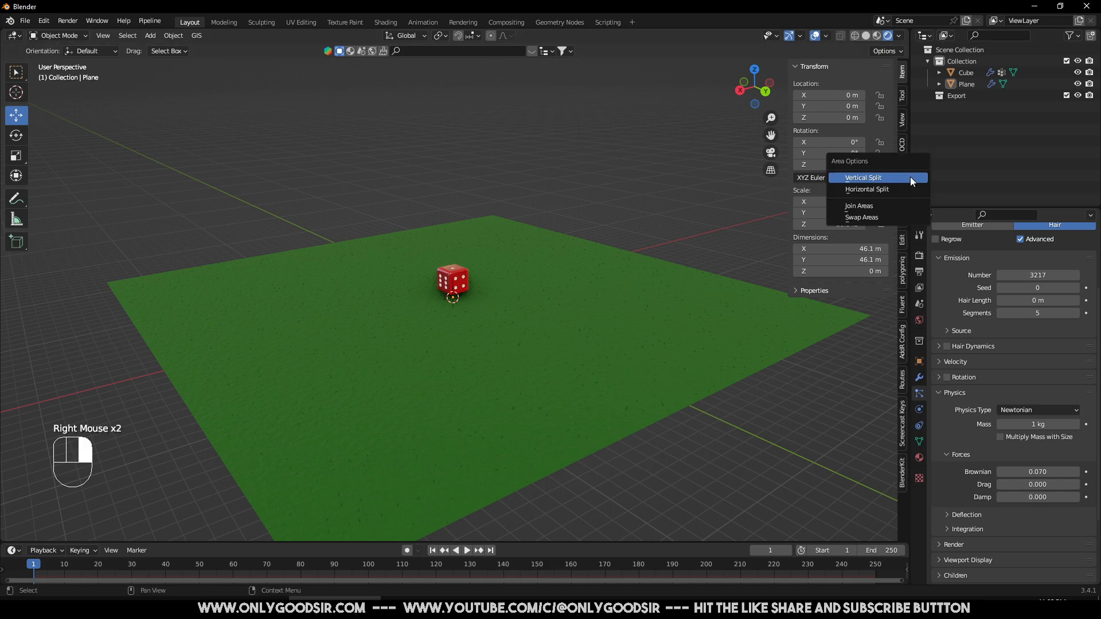
left_click(880, 178)
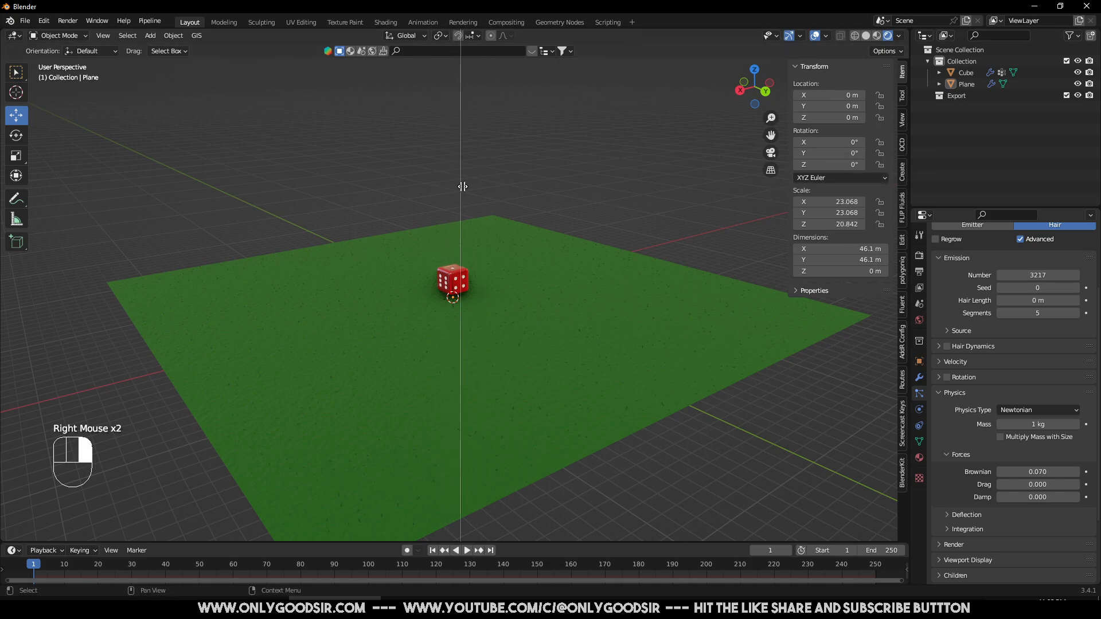
left_click(450, 183)
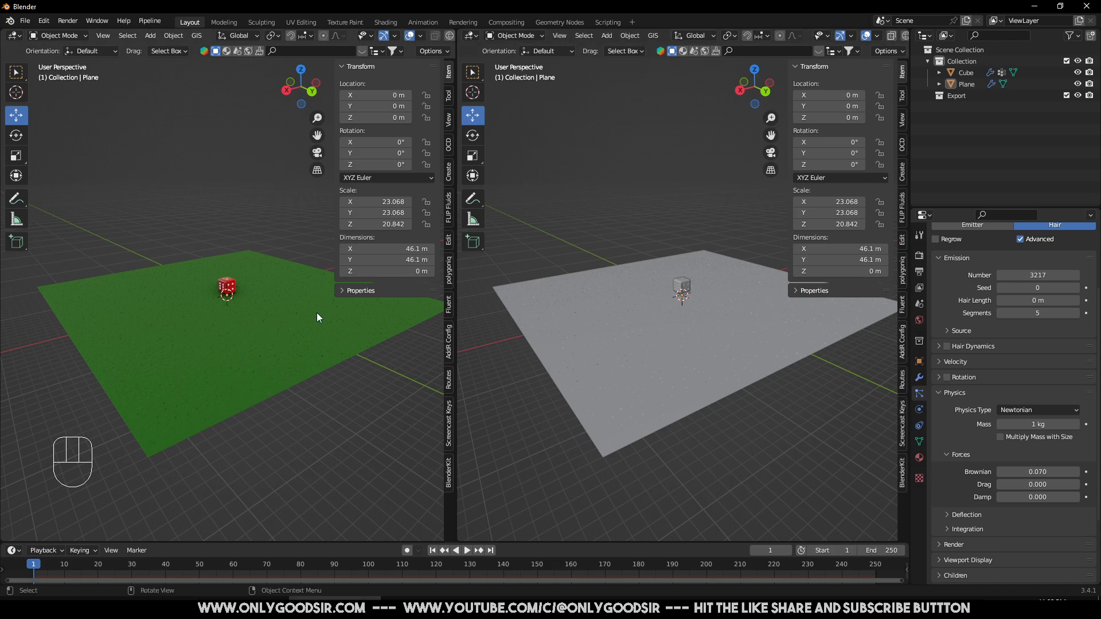
Step: Hide the sidebar, gizmos, overlays and toolbar in the rendered viewport
left_click(229, 195)
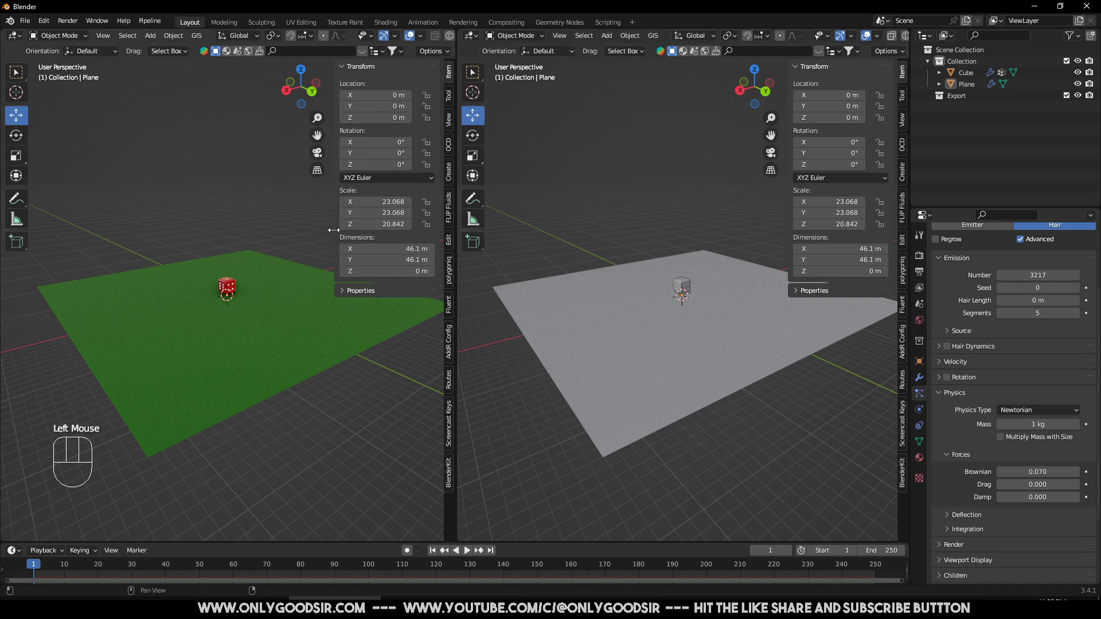
key("n")
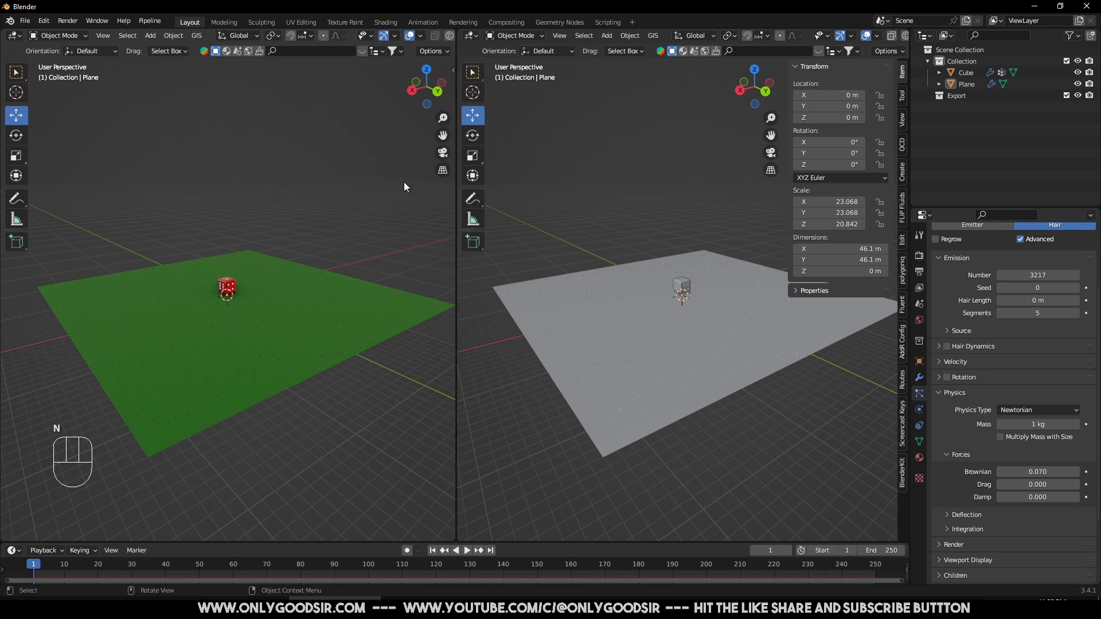
left_click(382, 35)
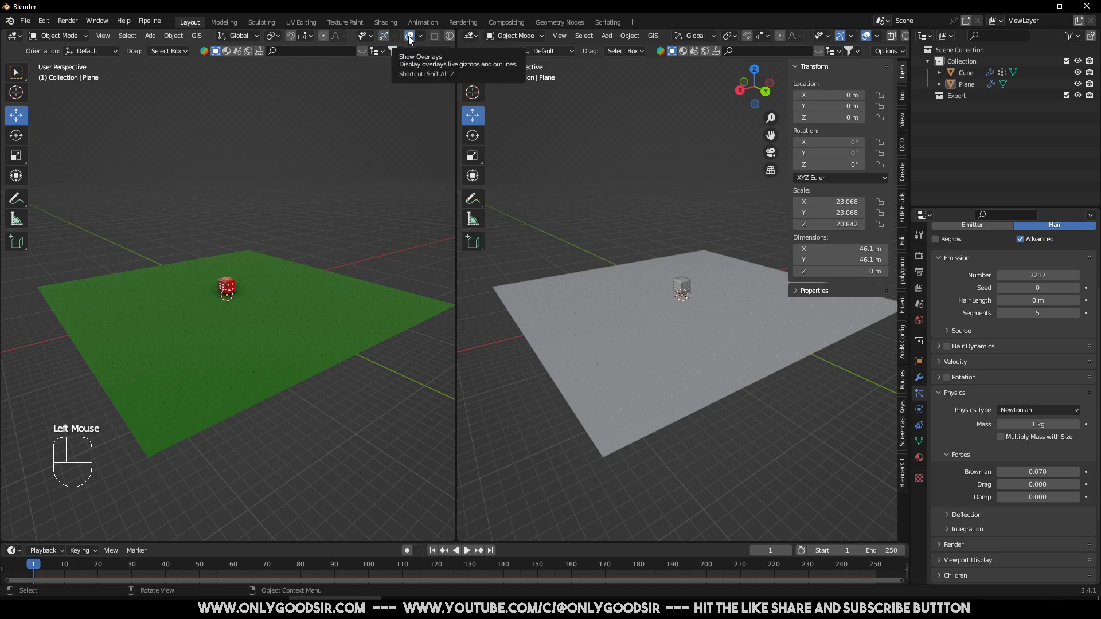
left_click(408, 36)
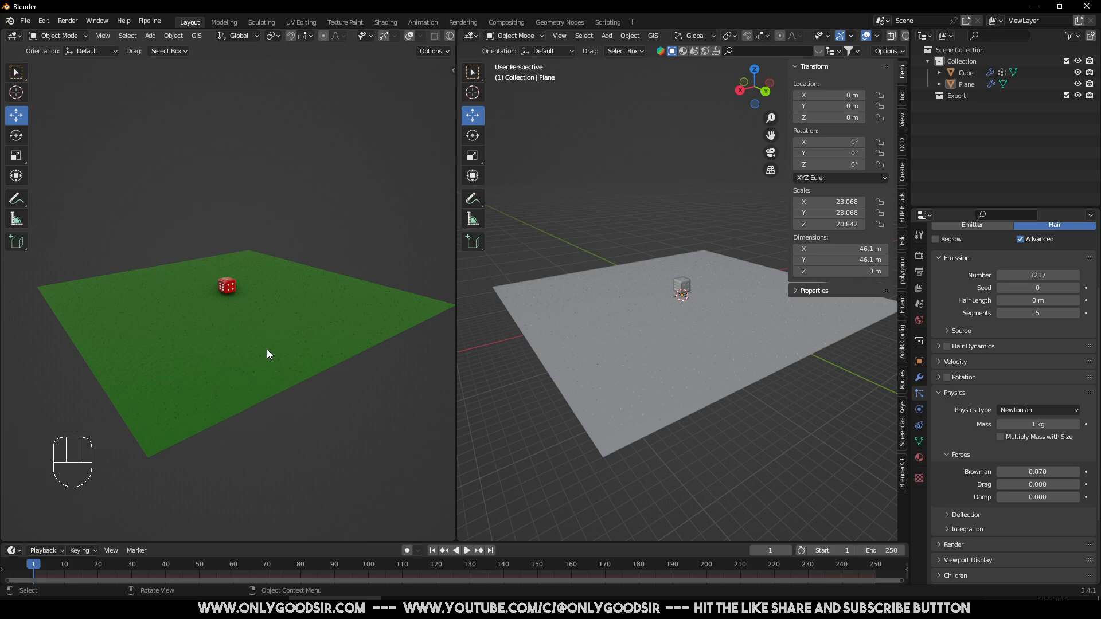
left_click_drag(29, 74, 2, 77)
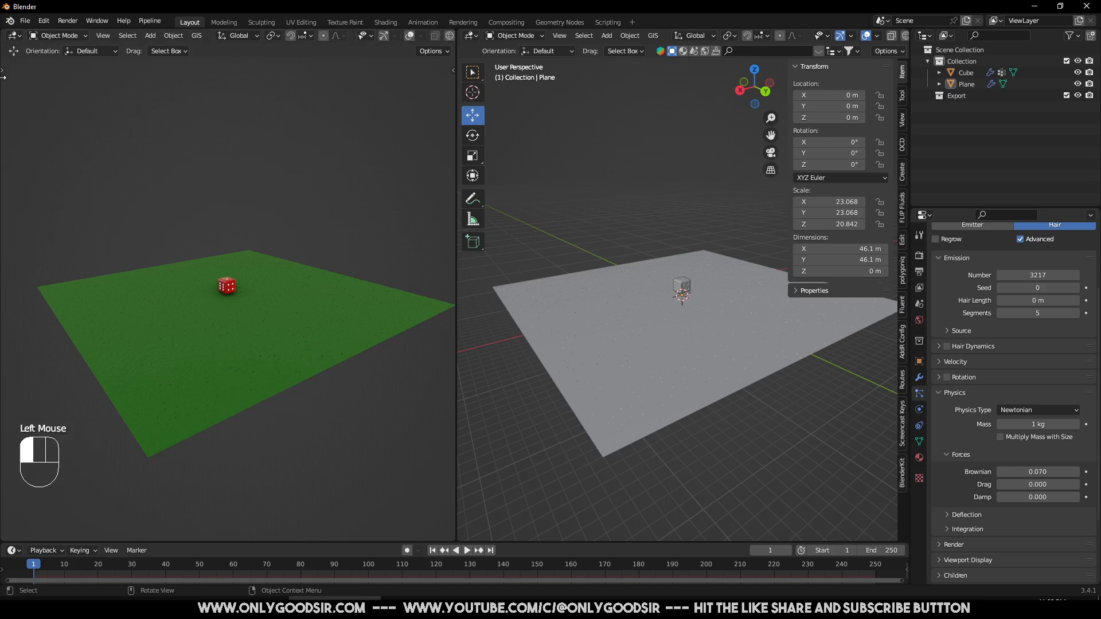
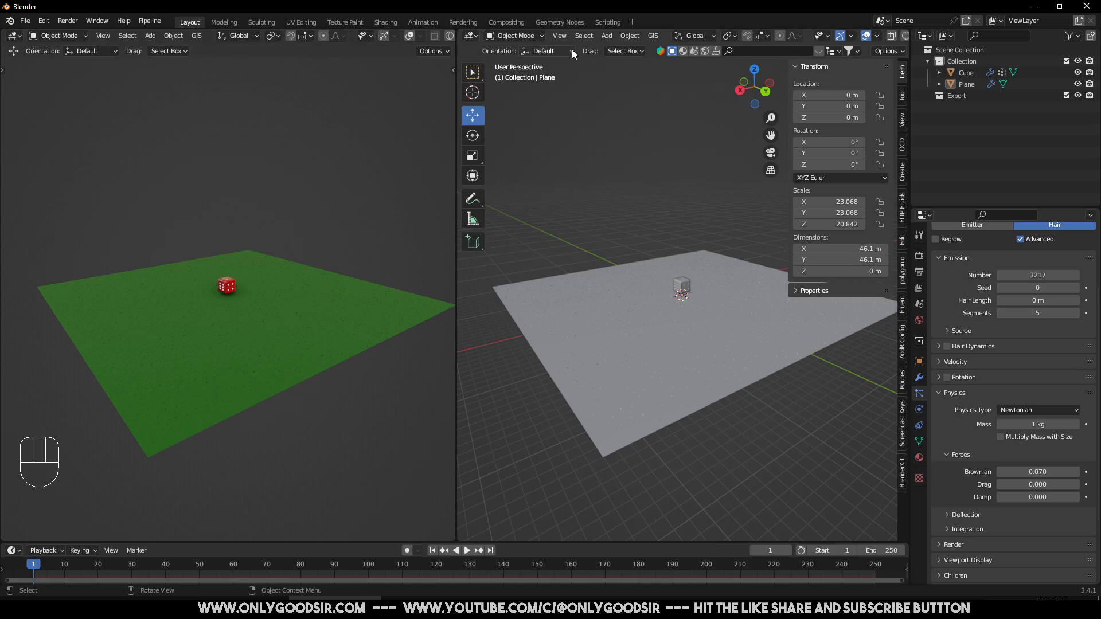
Step: Add a camera to the scene and raise it to about 8.64 m on Z
left_click(608, 35)
left_click(606, 36)
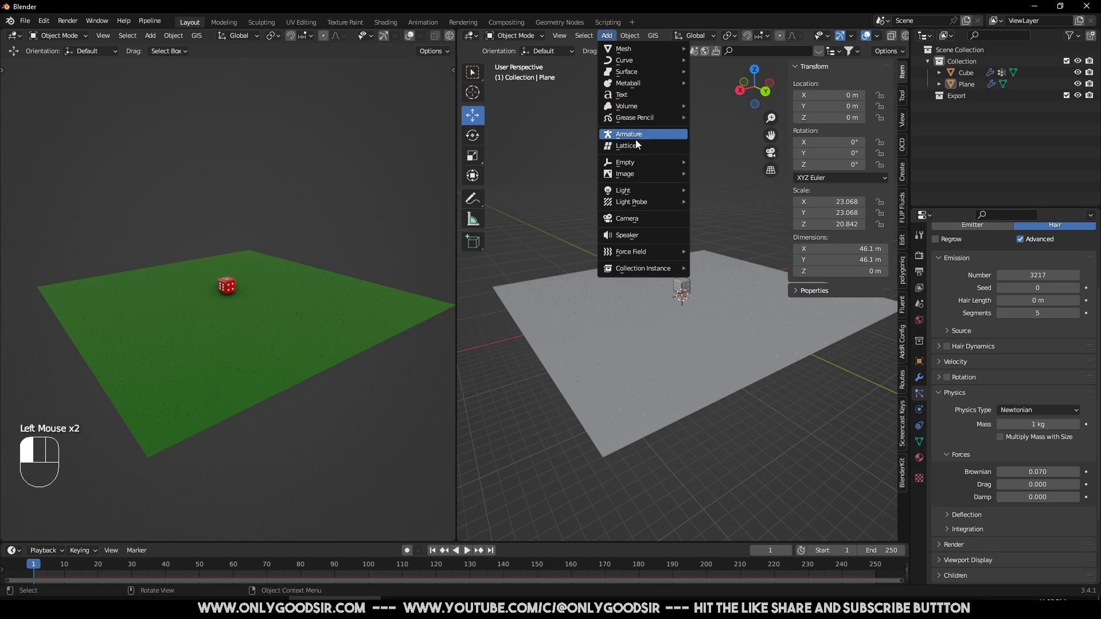
left_click(671, 218)
left_click_drag(679, 253, 679, 197)
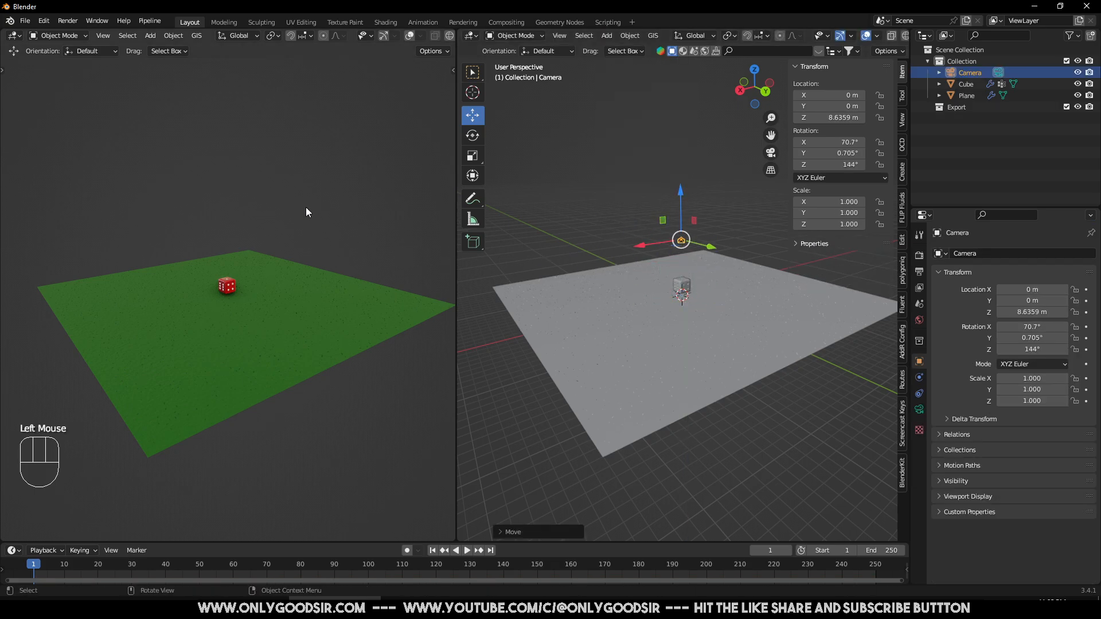
Step: Show the camera's view in the rendered viewport and fit the camera frame to it
left_click(262, 195)
key("KP_0")
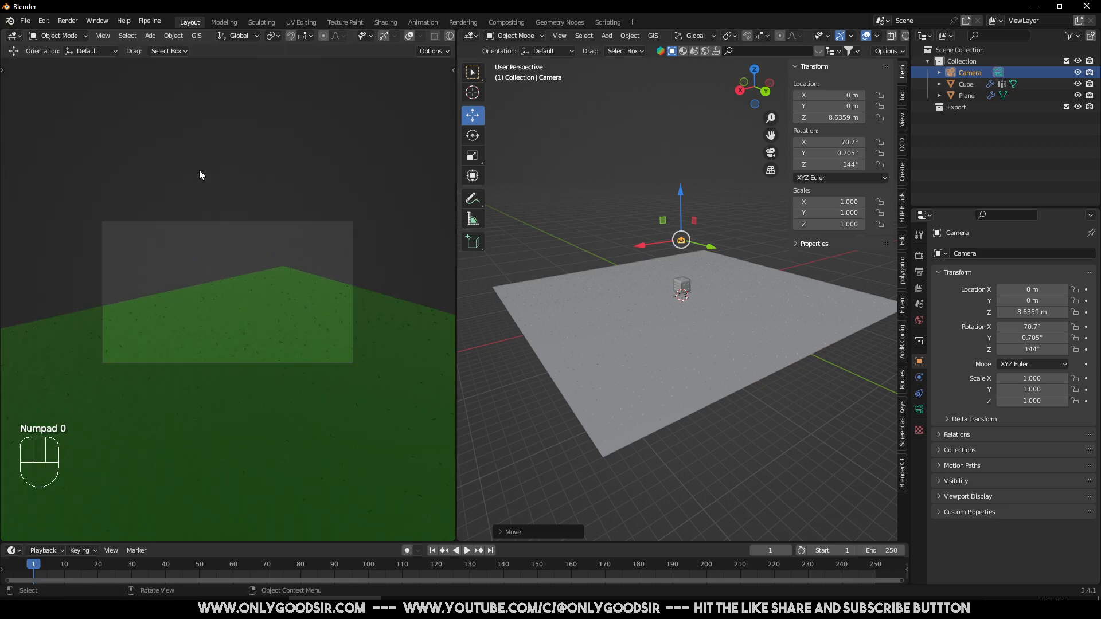
key("Home")
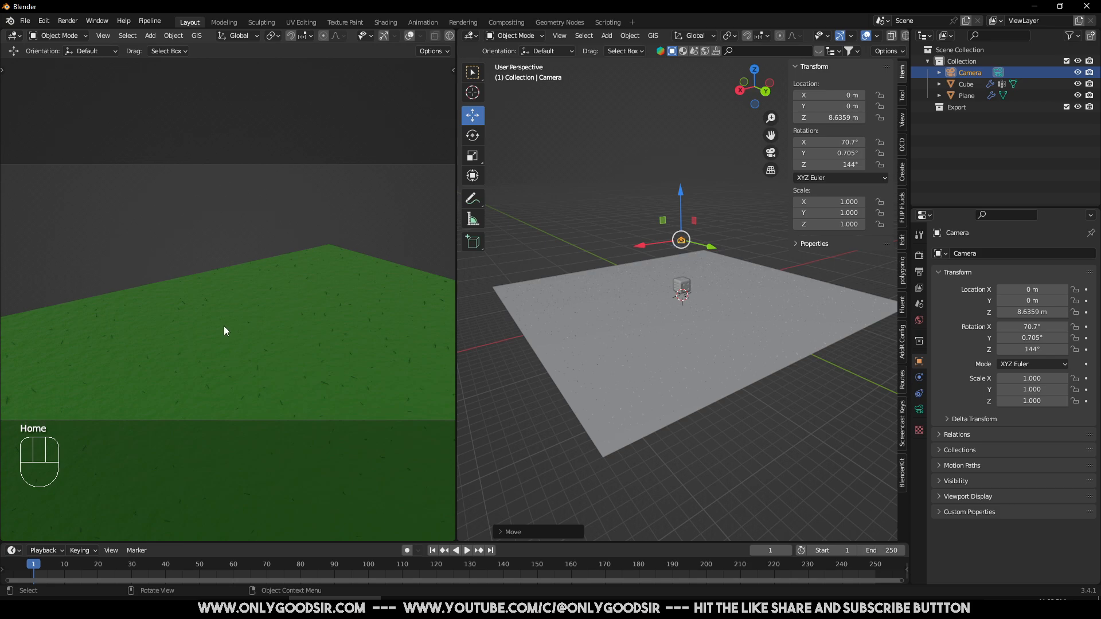
Step: Move the camera away from the die to about X 7.34 m, Y 10.33 m, Z 4.35 m
middle_click_drag(647, 273, 692, 253)
left_click_drag(683, 243, 769, 274)
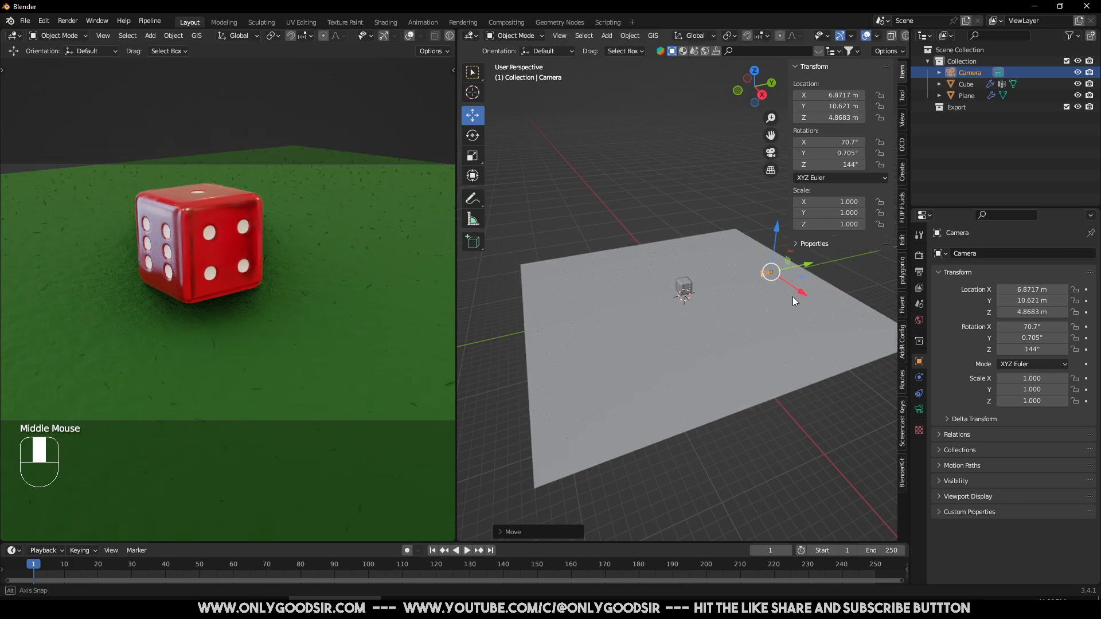
middle_click_drag(794, 297, 700, 272)
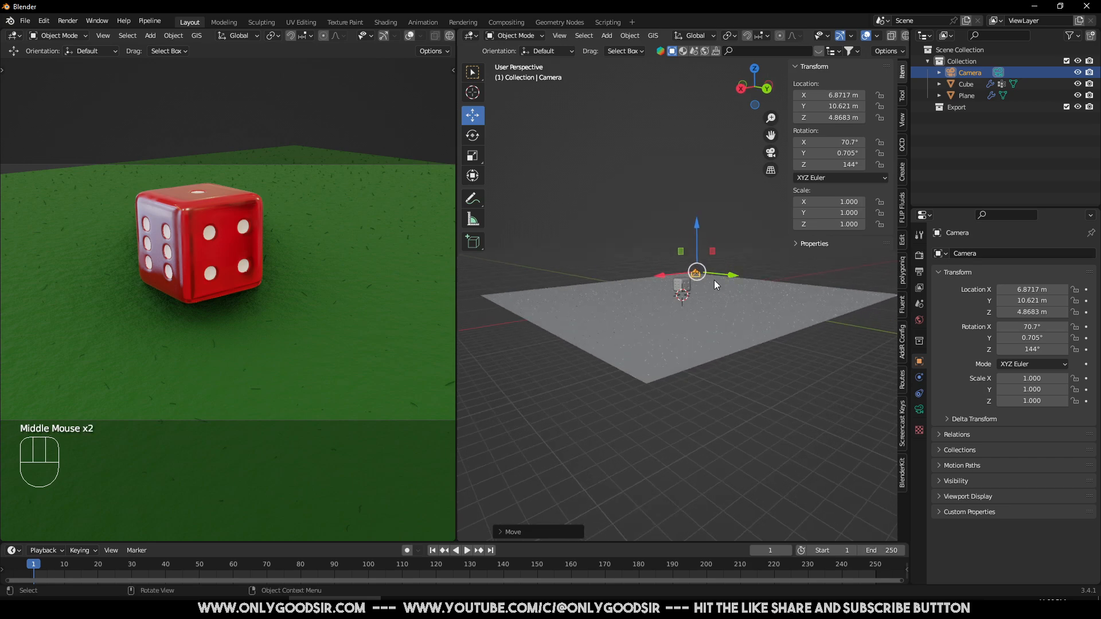
left_click_drag(698, 276, 718, 285)
middle_click_drag(662, 270, 711, 369)
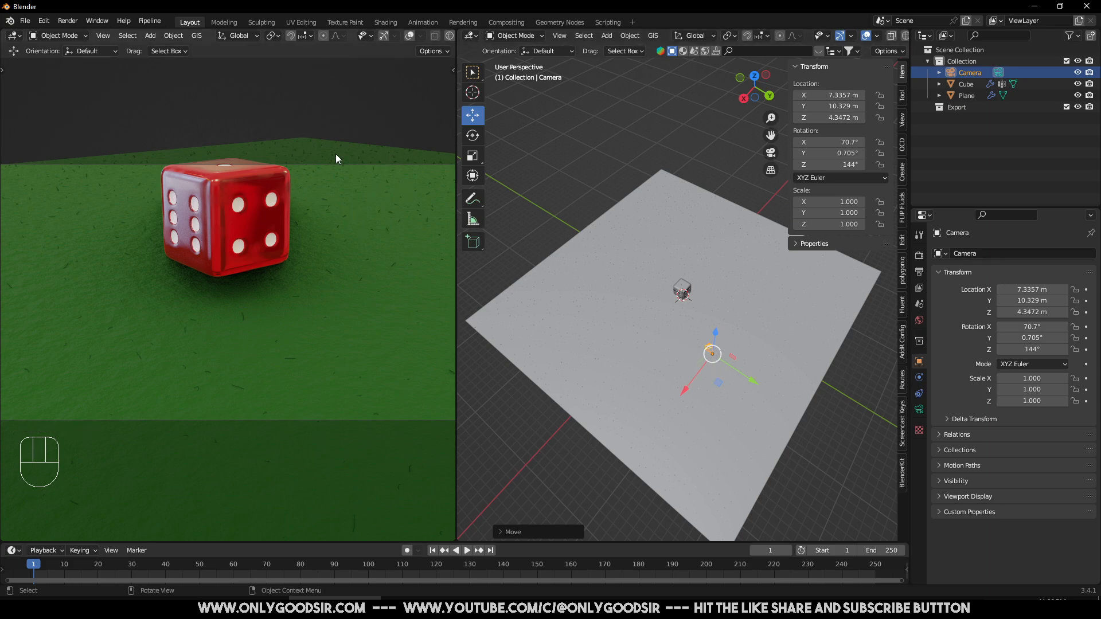
Step: Lock the camera to the view in the rendered viewport
left_click(350, 121)
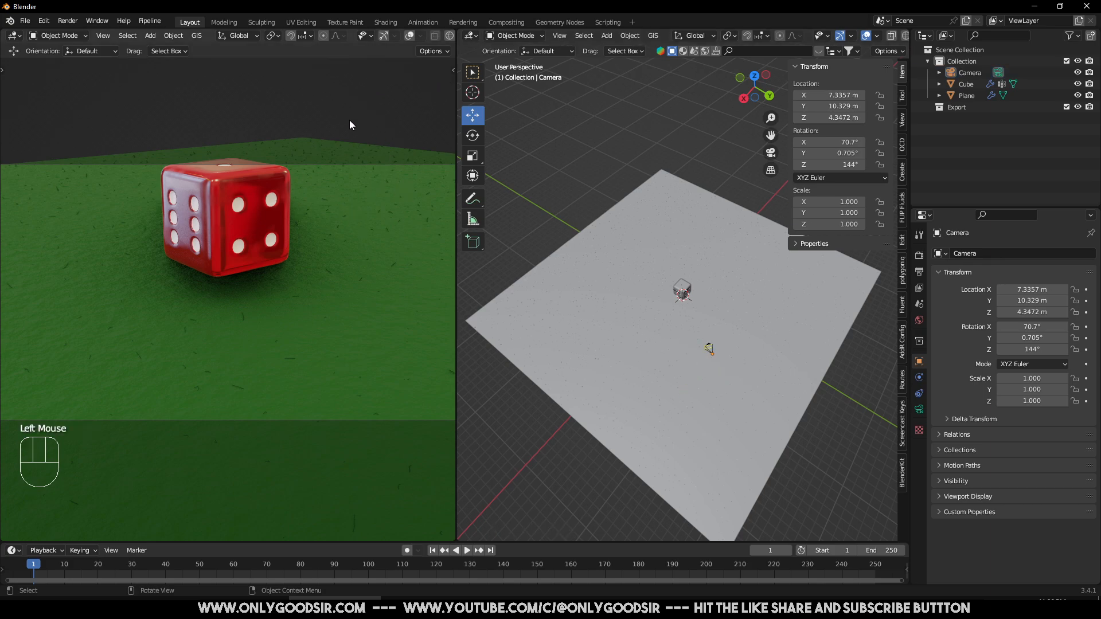
key("n")
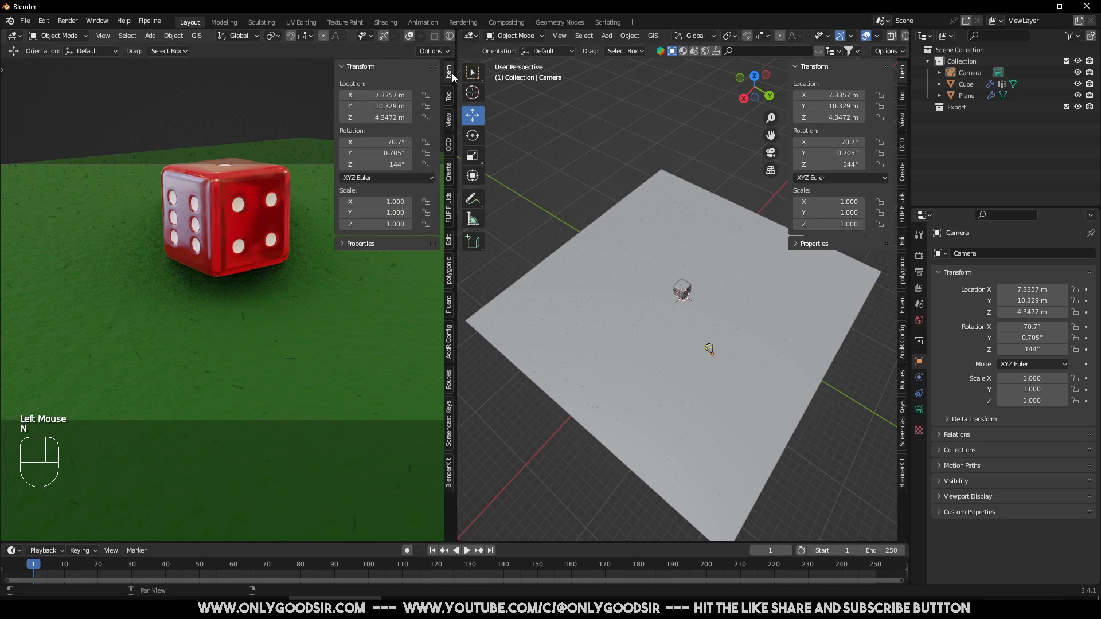
left_click(448, 118)
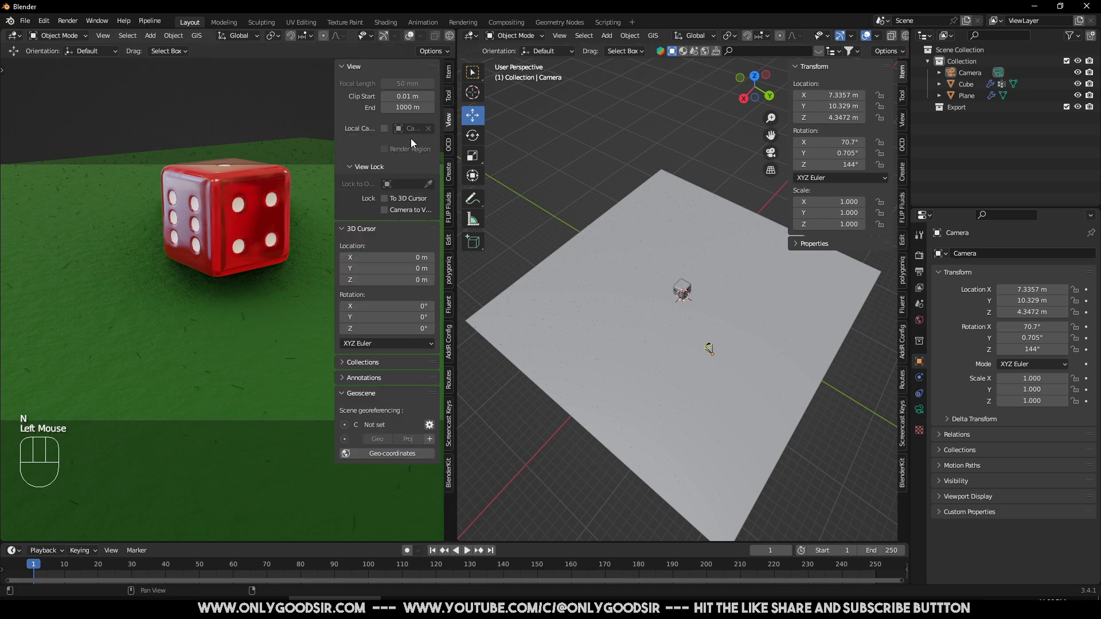
left_click(385, 210)
key("n")
Step: Reframe the camera so it looks down on the die, rotated about 72° on X and 145° on Z
middle_click_drag(301, 260, 304, 241)
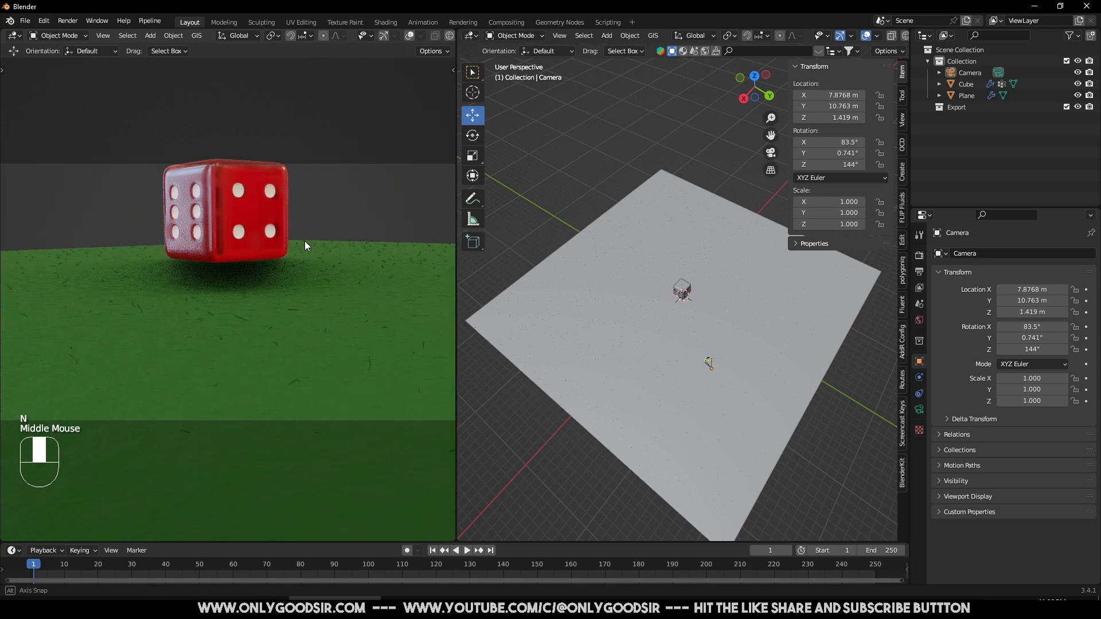
middle_click_drag(334, 295, 255, 275)
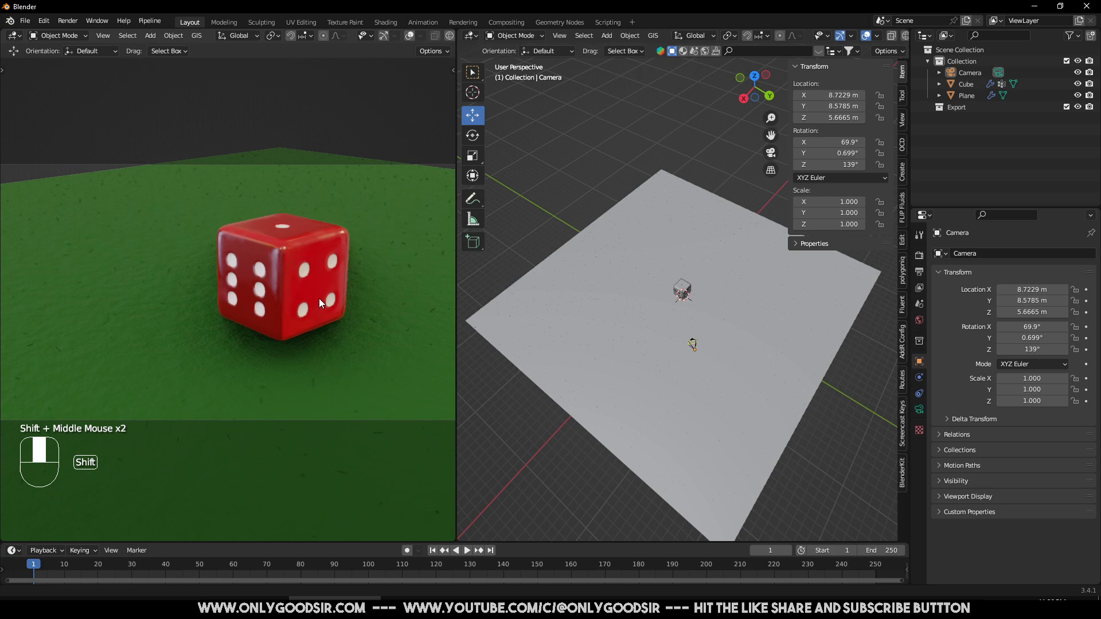
middle_click_drag(319, 298, 256, 296, "shift")
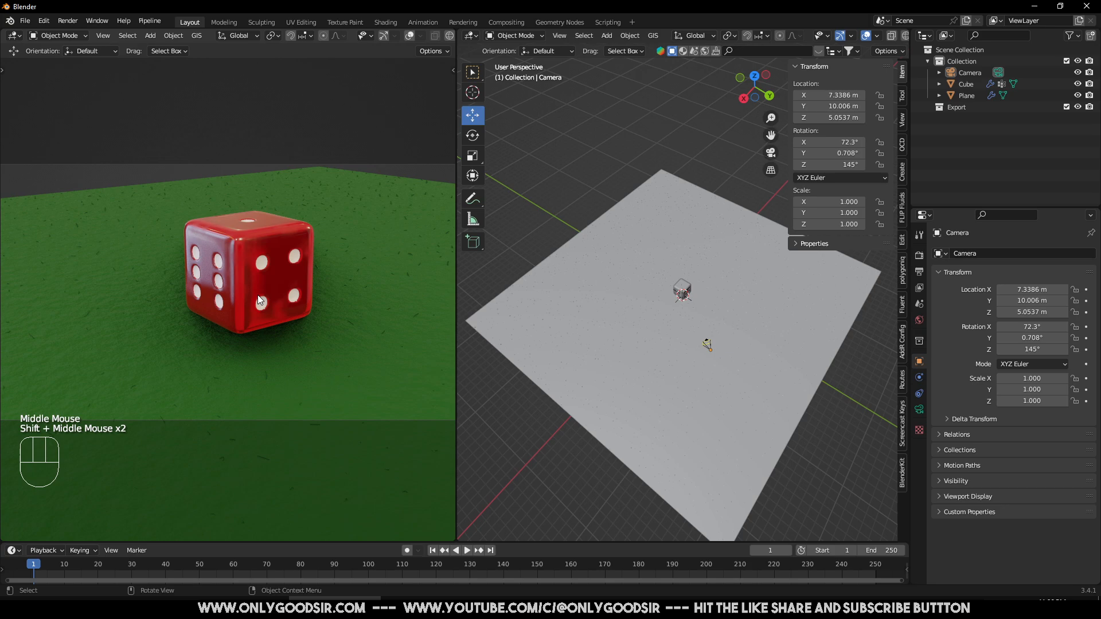
scroll(257, 295, "up", 2)
scroll(259, 294, "down", 1)
Step: Scale the green ground plane up to about 77.5 m wide
left_click(359, 300)
key("s")
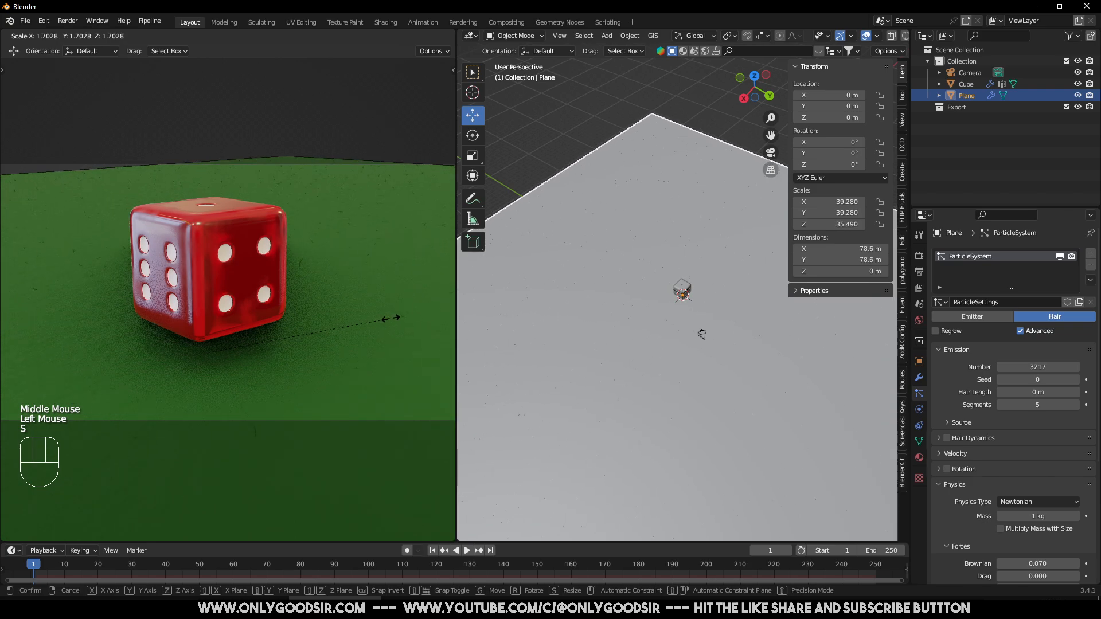
left_click(388, 314)
Step: Pull the camera back from the die to about X 9.17 m, Y 11.86 m, Z 5.84 m
scroll(288, 318, "down", 1)
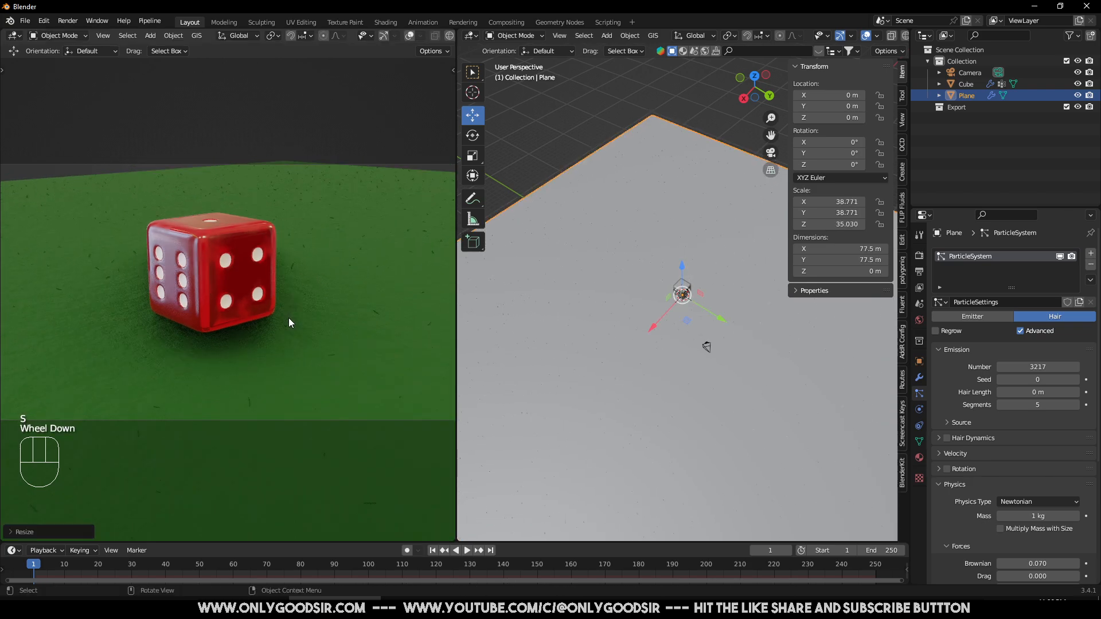
scroll(287, 309, "up", 1)
middle_click_drag(286, 309, 285, 316)
scroll(287, 316, "down", 1)
scroll(287, 316, "down", 1)
scroll(307, 295, "up", 1)
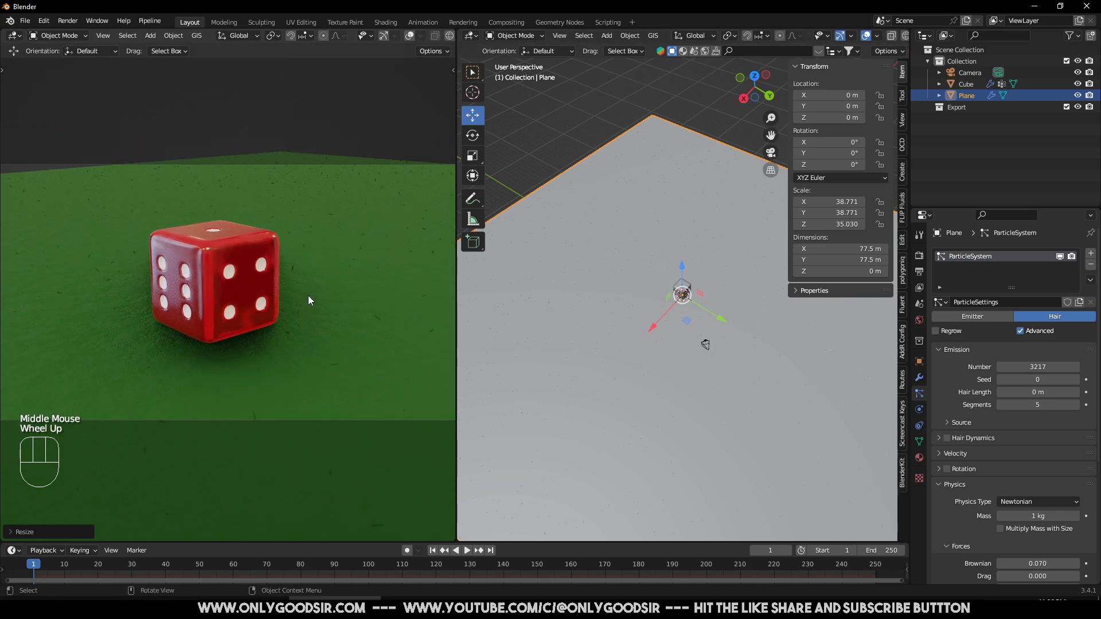
scroll(312, 317, "down", 1)
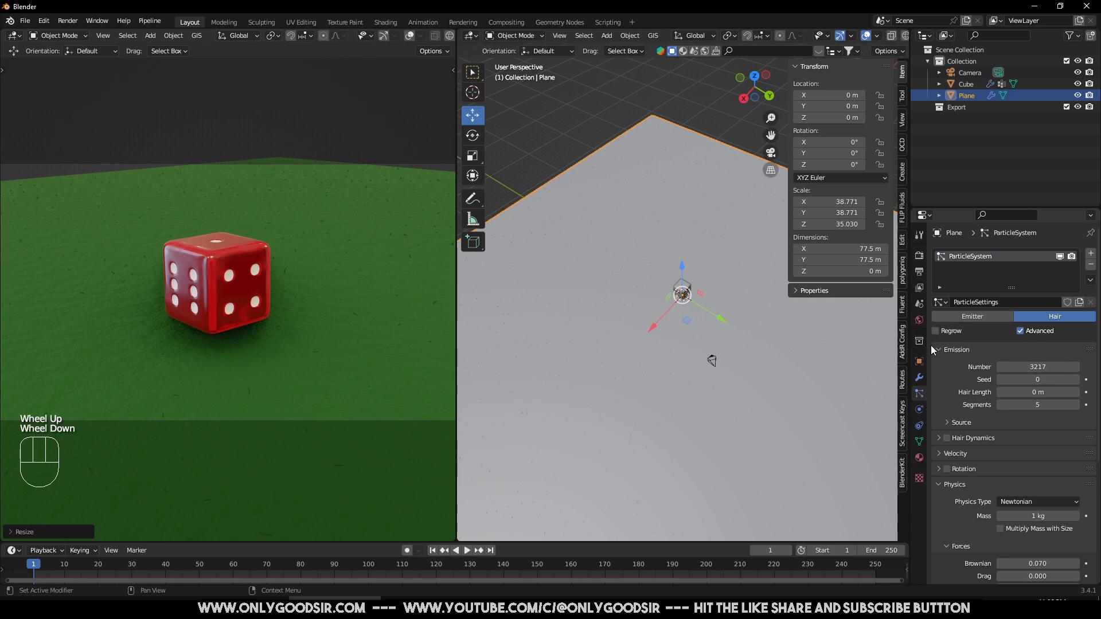
Step: Set the camera's focal length to 20 mm
left_click(967, 73)
left_click(920, 409)
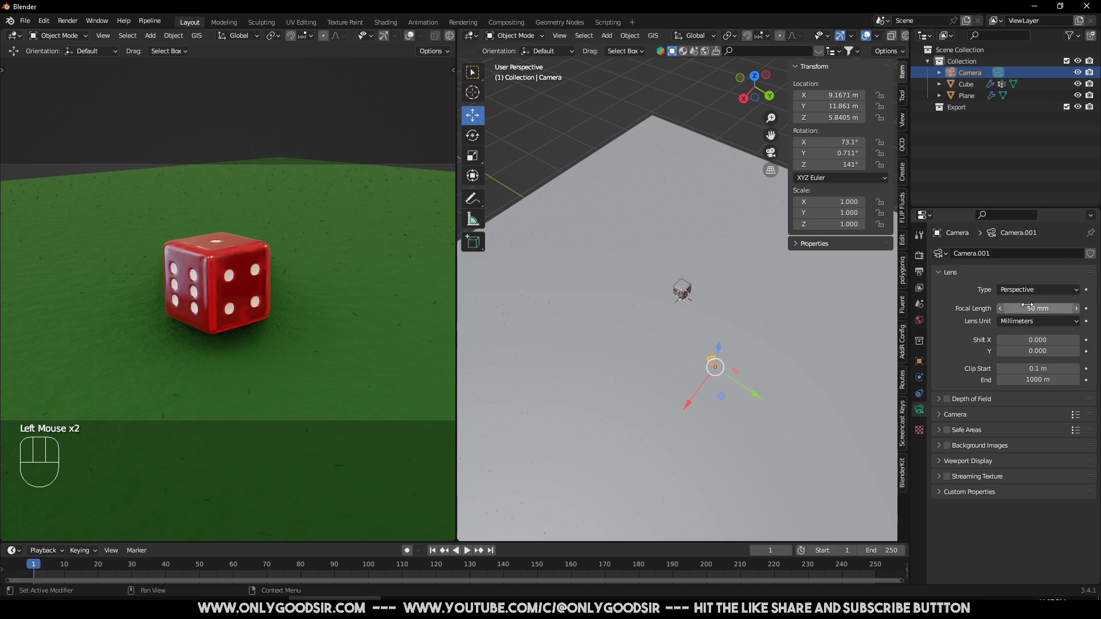
left_click_drag(1020, 313, 971, 312)
Step: Move the camera close to the die, to about X 3.50 m, Y 4.35 m, Z 3.29 m, tilted about 65° on X
scroll(248, 325, "up", 2)
scroll(279, 325, "up", 4)
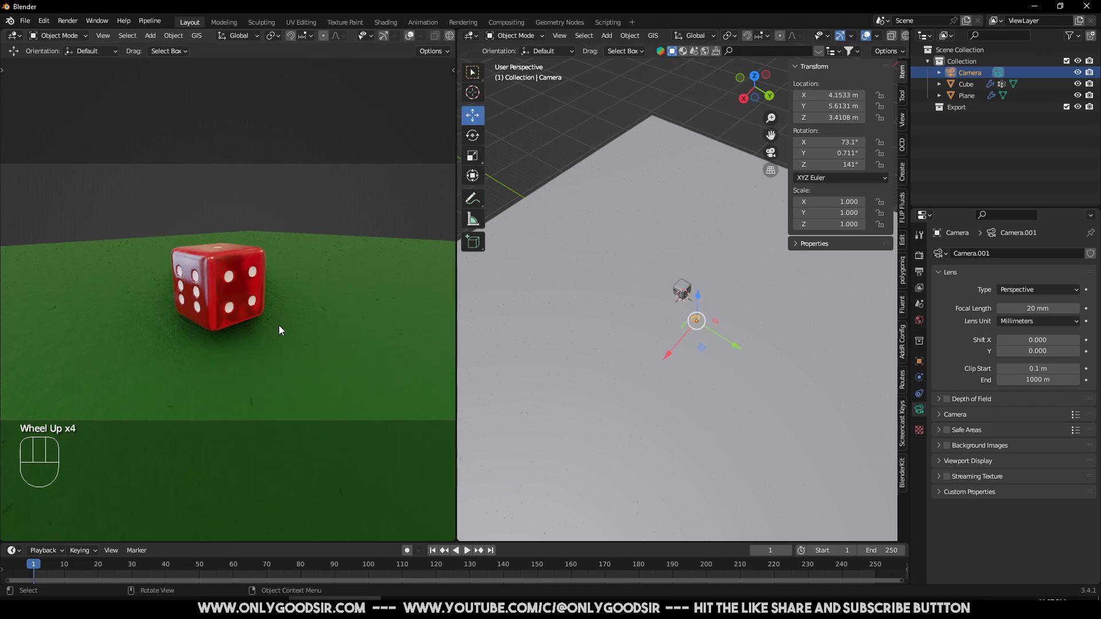
mouse_move(297, 335)
middle_mouse_down("shift")
mouse_move(300, 302)
mouse_move(300, 326)
middle_mouse_up("shift")
scroll(305, 321, "down", 1)
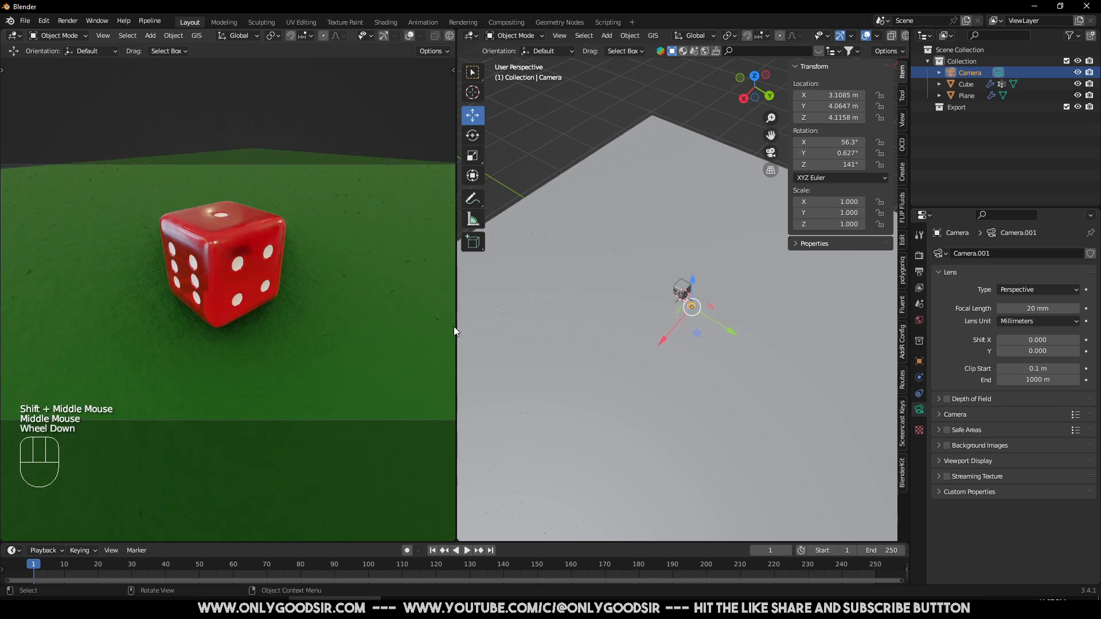
middle_click_drag(304, 294, 304, 290)
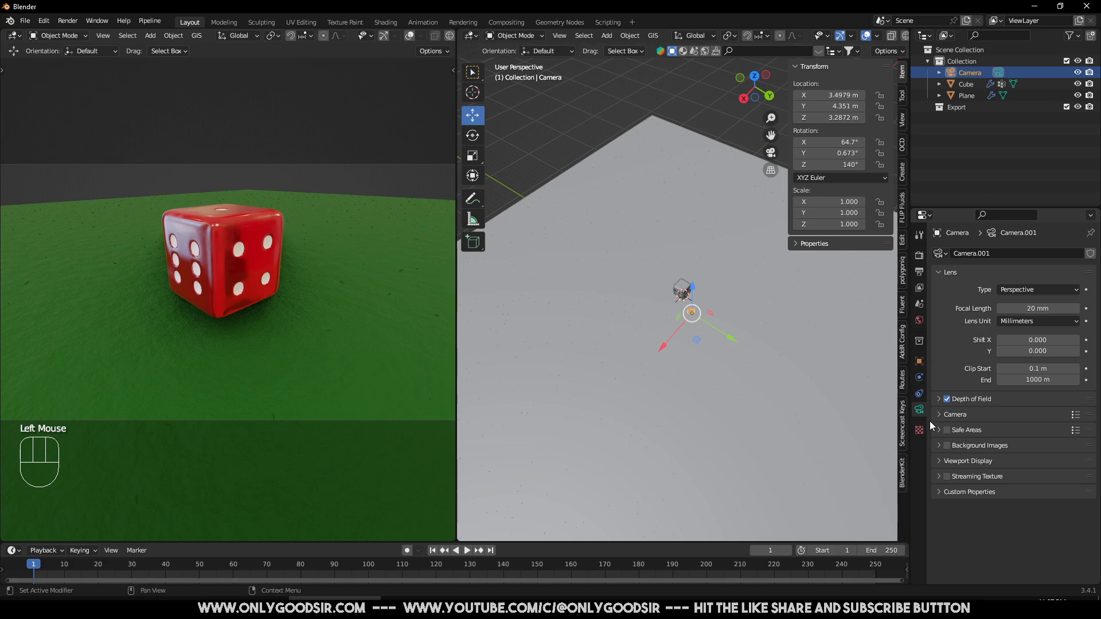
Step: Set the camera's depth of field to focus on the red die object, Cube
left_click(937, 401)
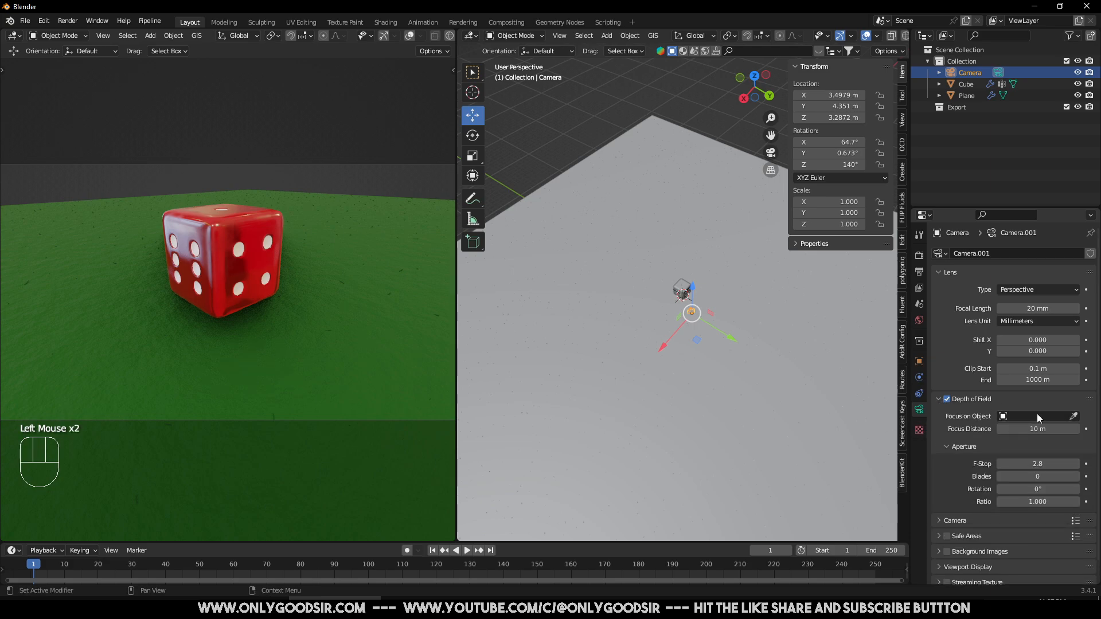
left_click(1068, 416)
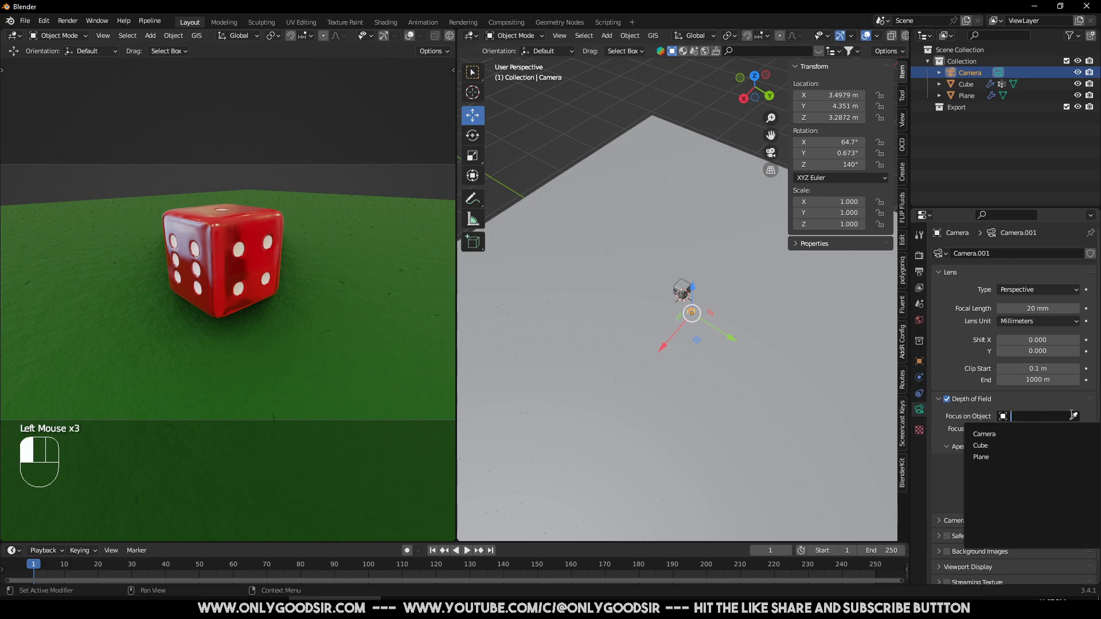
left_click(1073, 416)
left_click(252, 261)
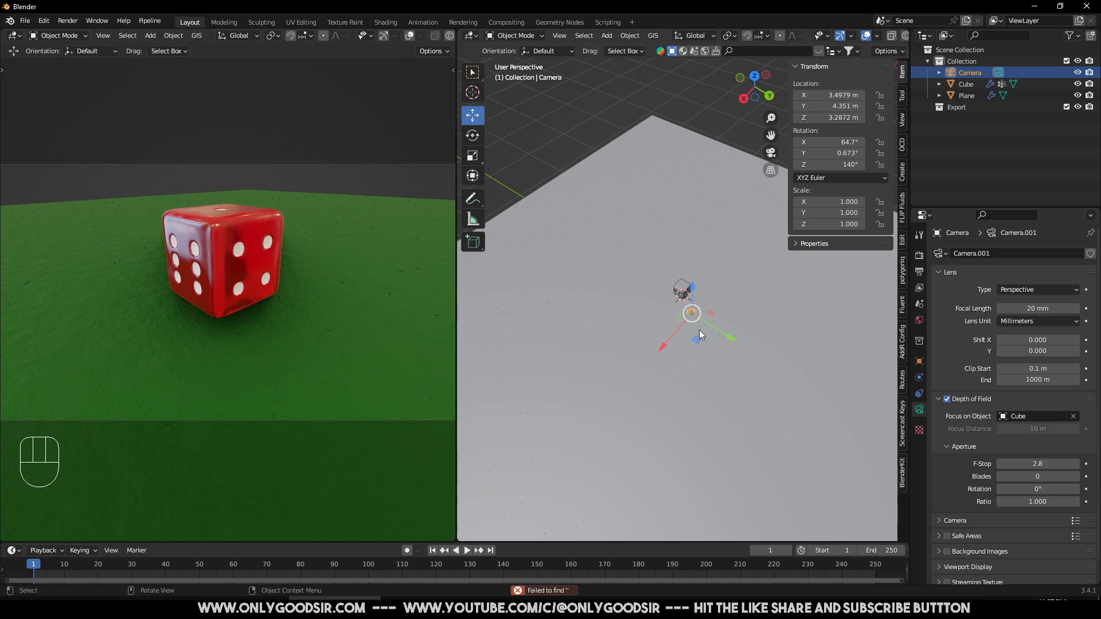
Step: Rename the Cube object to DICE
left_click(964, 85)
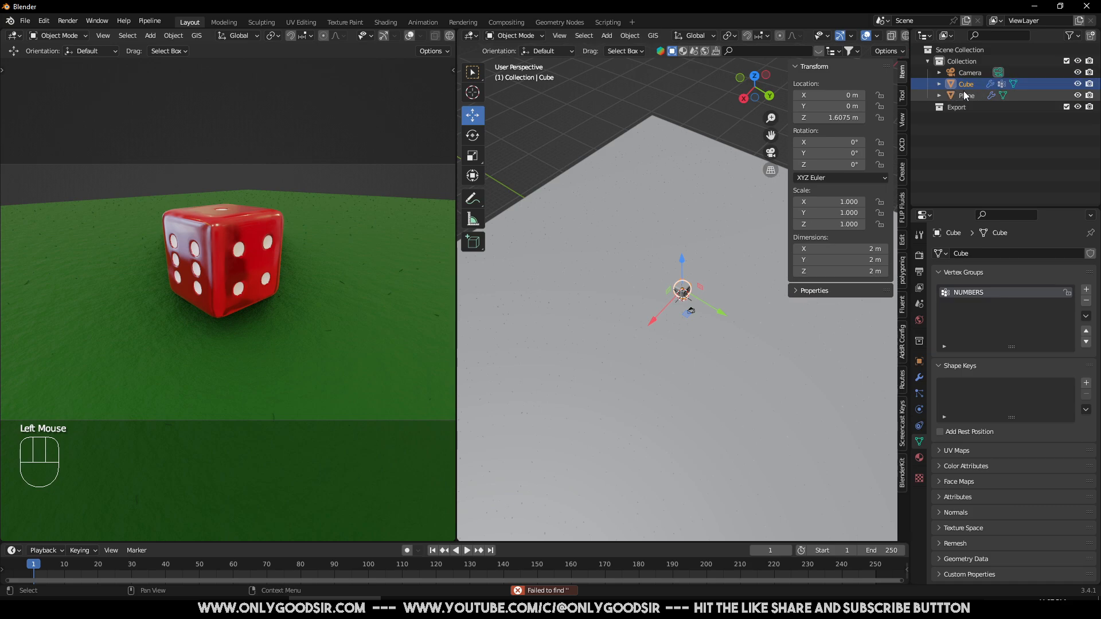
double_click(966, 84)
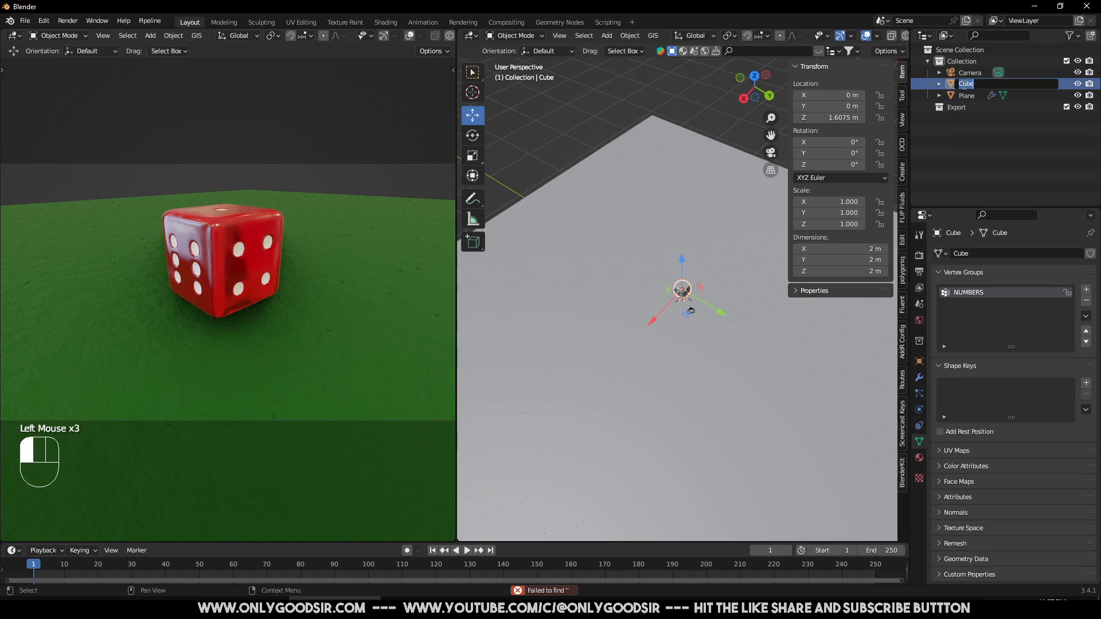
key("shift")
type("DICE")
key("Return")
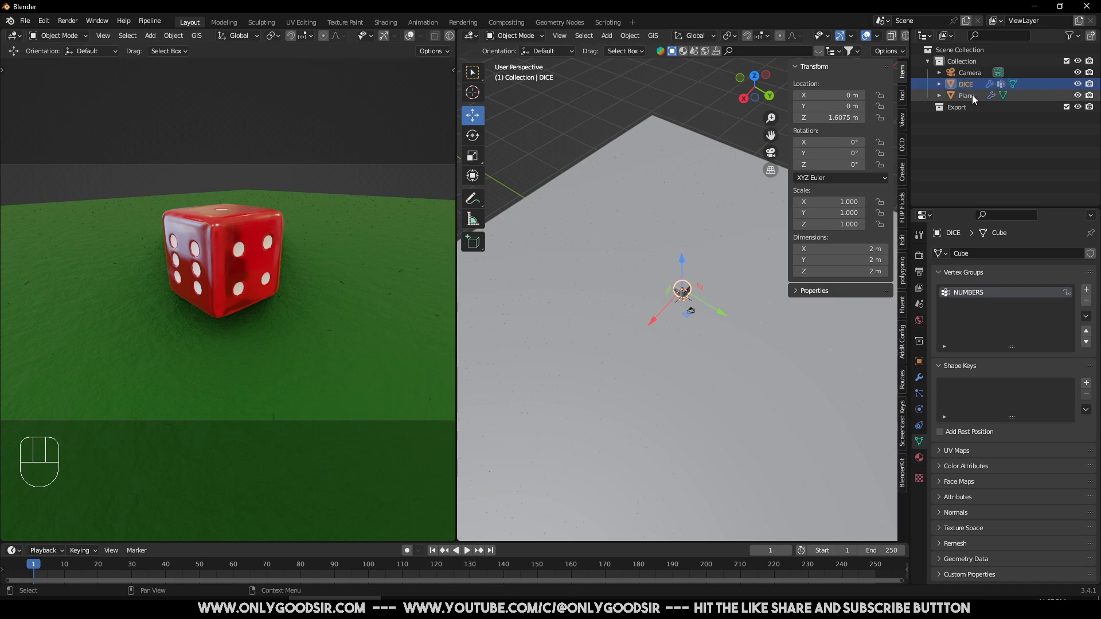
Step: Rename the Plane object to TABLE
left_click(968, 96)
double_click(967, 98)
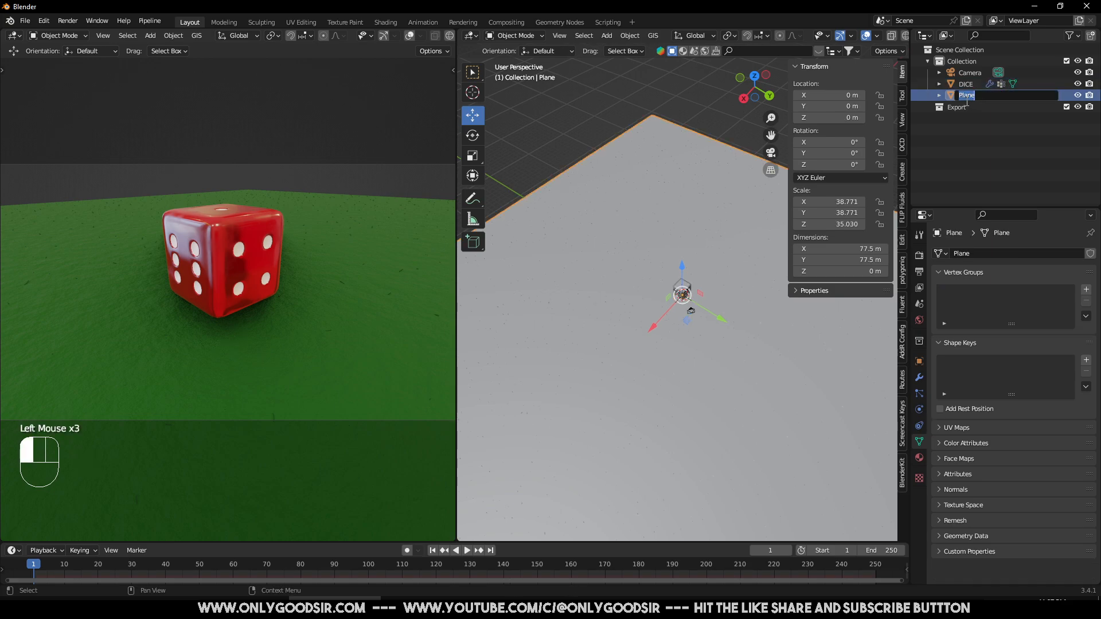
type("T")
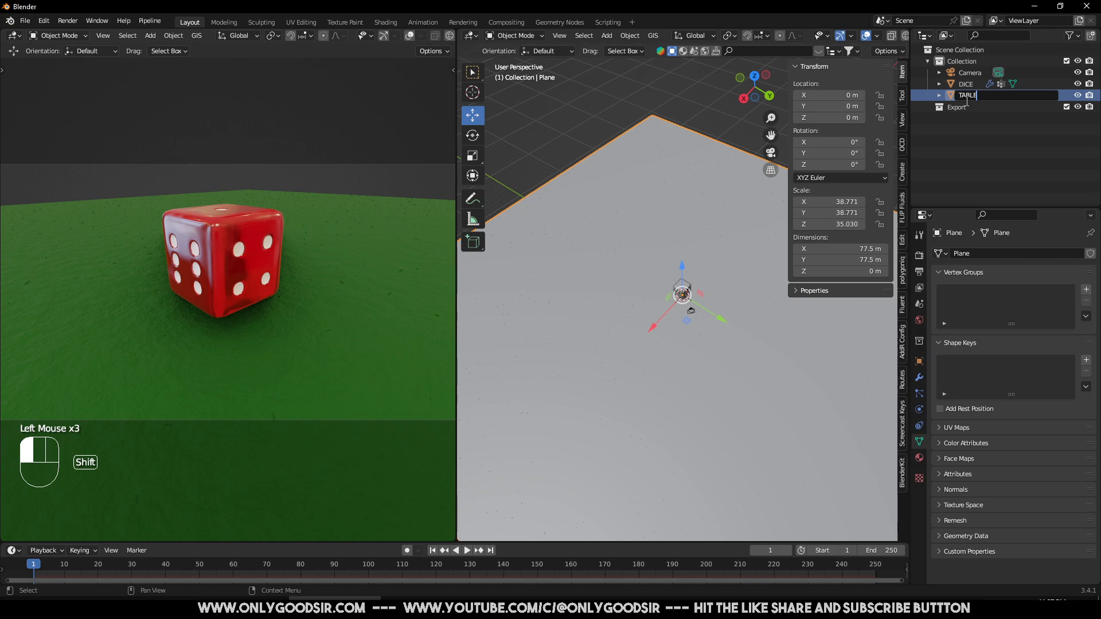
type("ABLE")
key("Return")
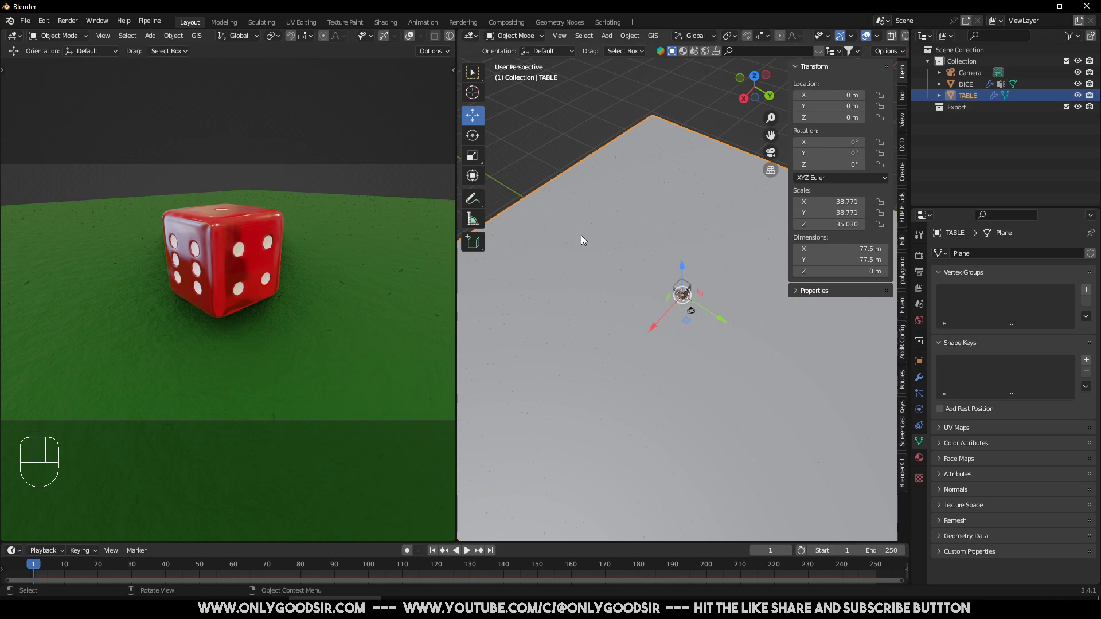
Step: Orbit the camera to a low angle on the die, at about X 4.38 m, Y 4.11 m, Z 2.05 m, tilted about 76° on X
middle_click_drag(347, 243, 321, 276)
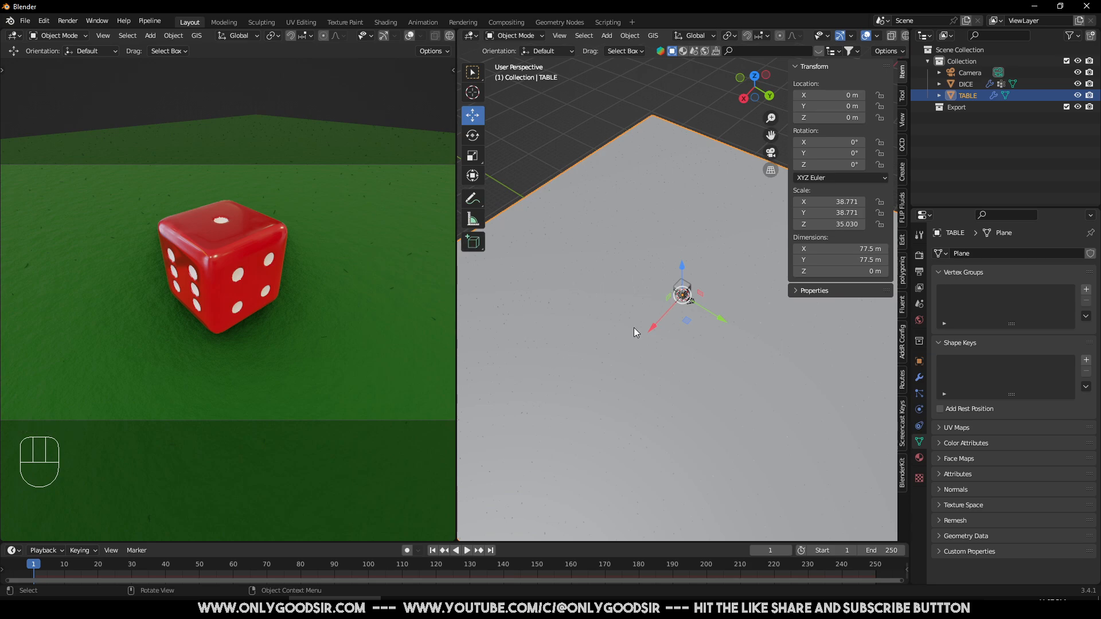
middle_click_drag(254, 322, 267, 274)
middle_click_drag(376, 241, 427, 259)
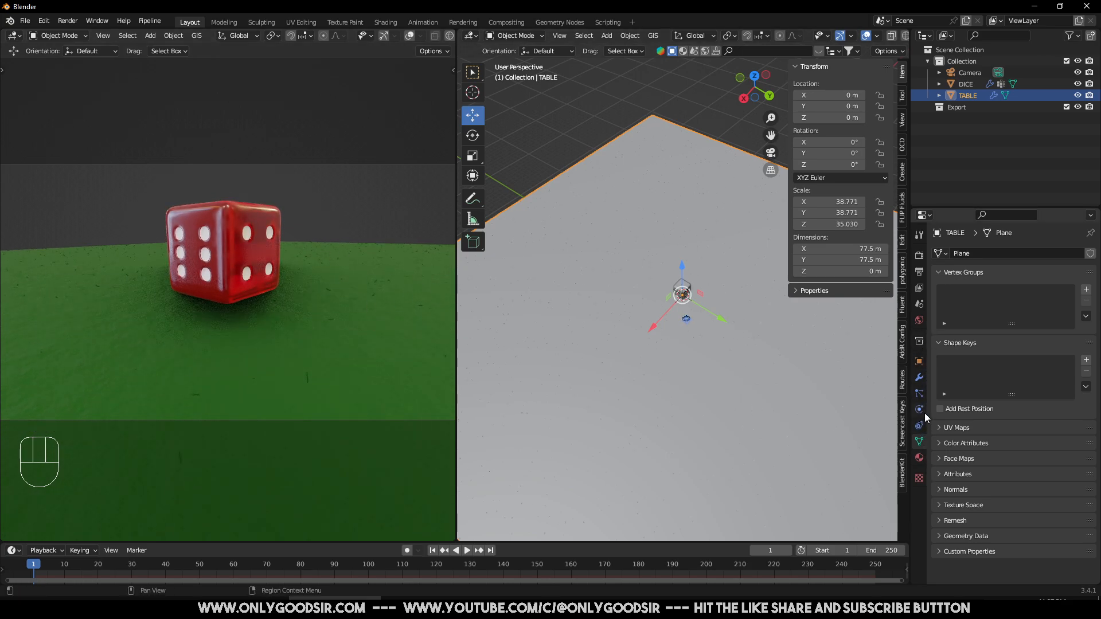
Step: Set the camera's depth-of-field F-Stop to 0.1
left_click(974, 74)
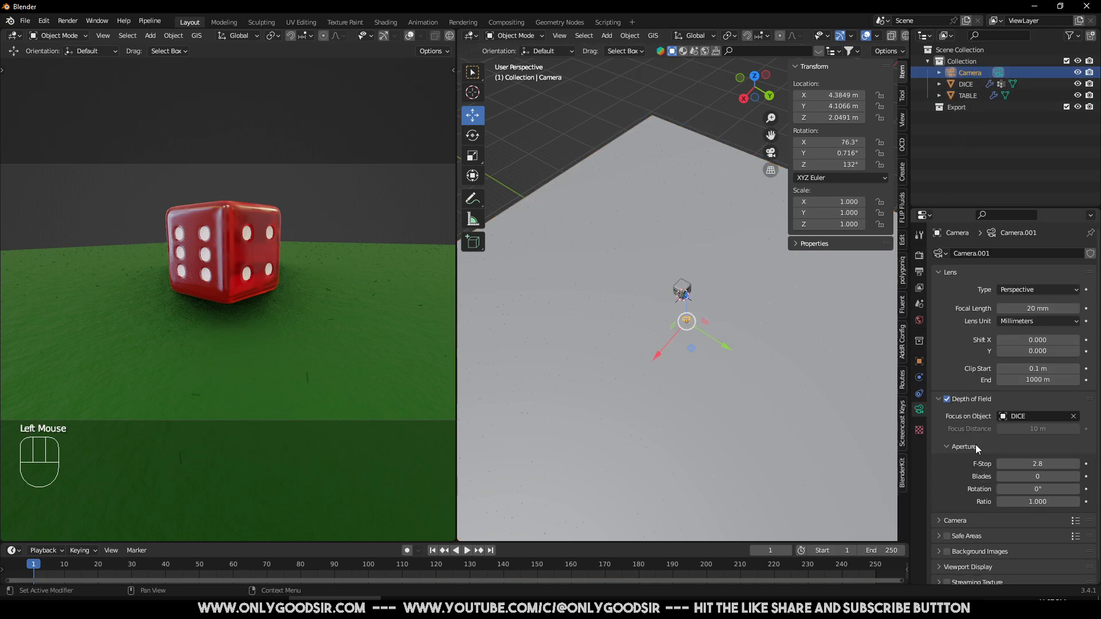
scroll(971, 465, "down", 1)
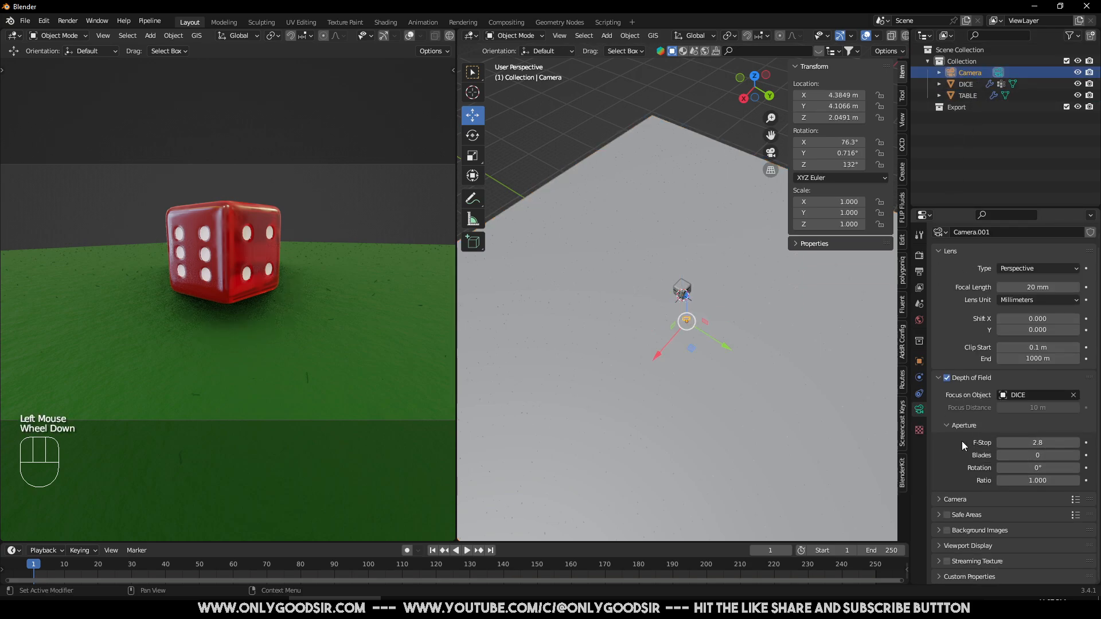
left_click(1046, 444)
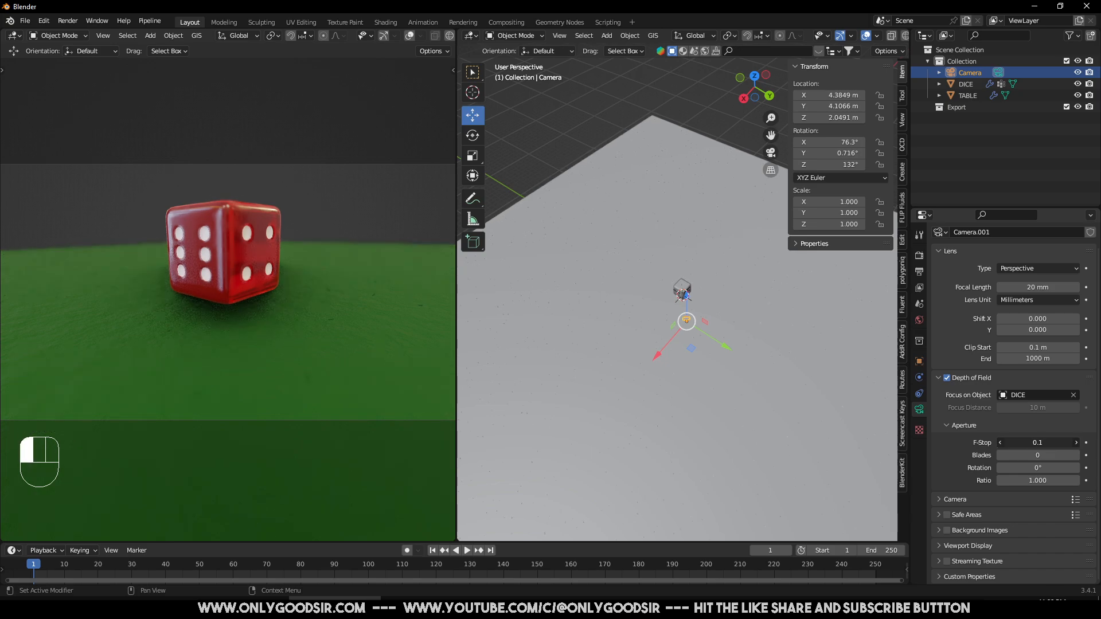
left_click_drag(1038, 442, 1060, 443)
Step: Reframe the camera on the die from a higher angle, tilted about 60° on X, with space around the die
middle_click_drag(297, 277, 226, 280)
scroll(229, 284, "up", 3)
scroll(245, 282, "up", 2)
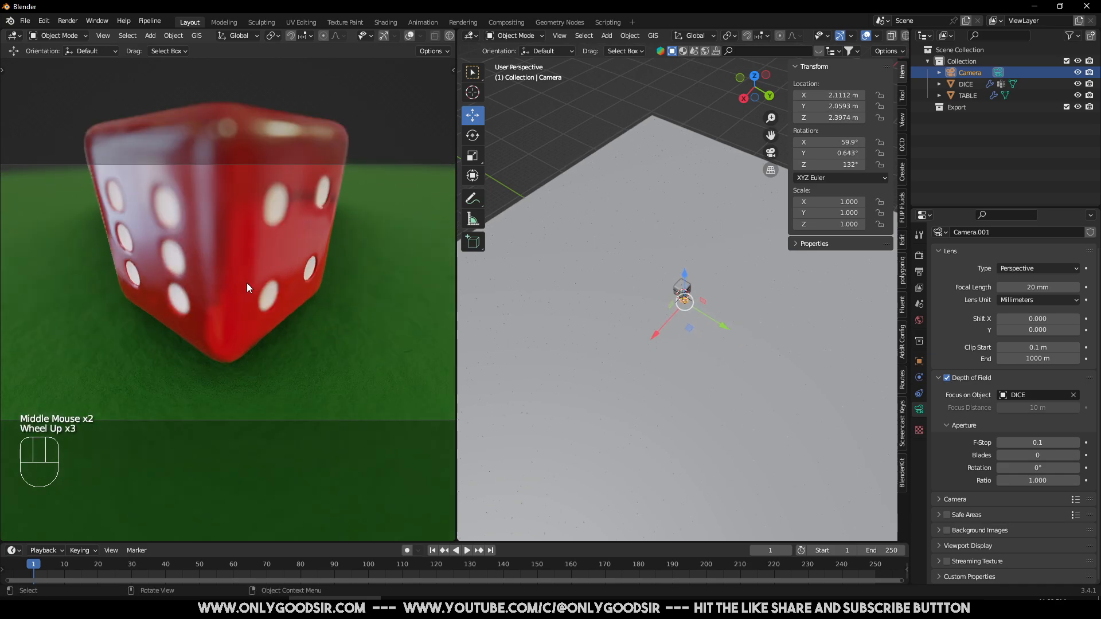
scroll(289, 271, "up", 1)
middle_click_drag(288, 270, 284, 304, "shift")
scroll(284, 304, "down", 4)
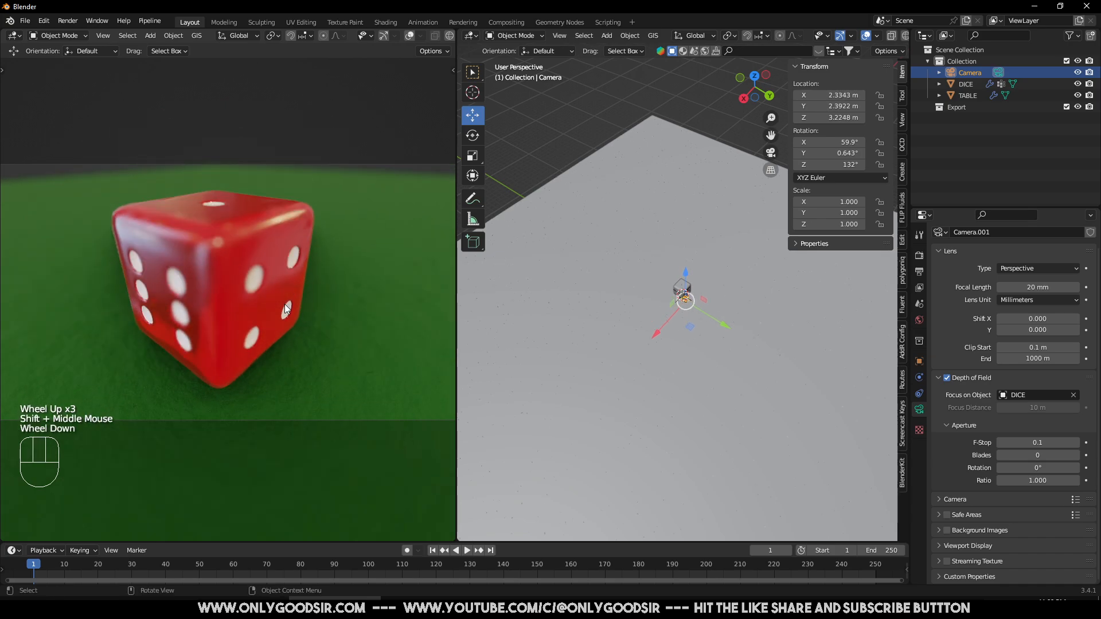
scroll(215, 273, "up", 1)
Step: Duplicate the DICE object and move the copy along the X axis to behind the original die
left_click(229, 265)
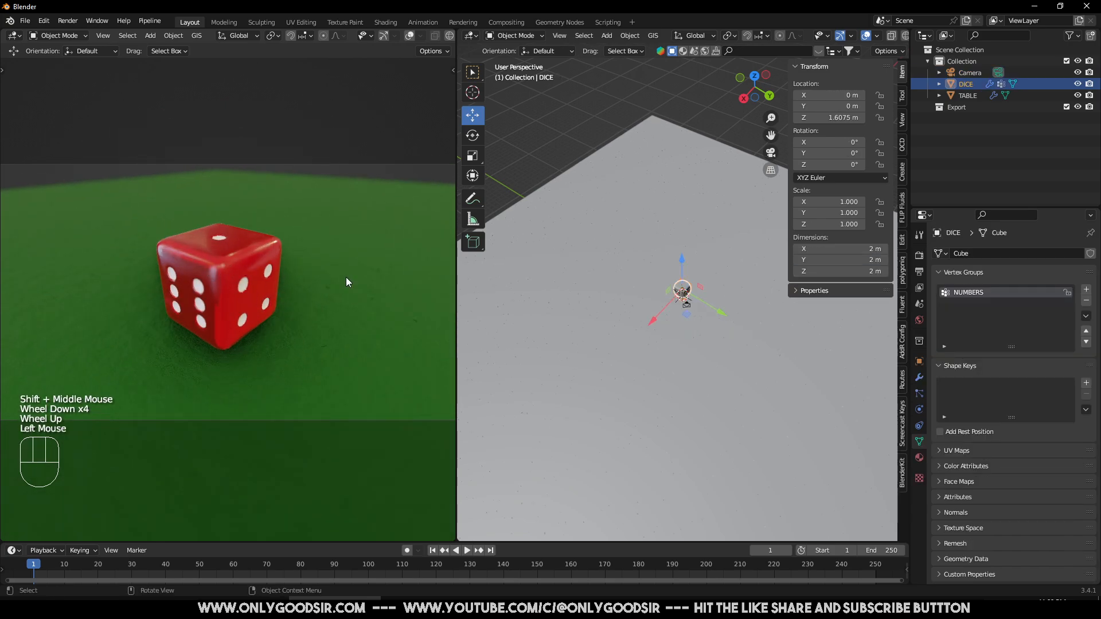
left_click(967, 85)
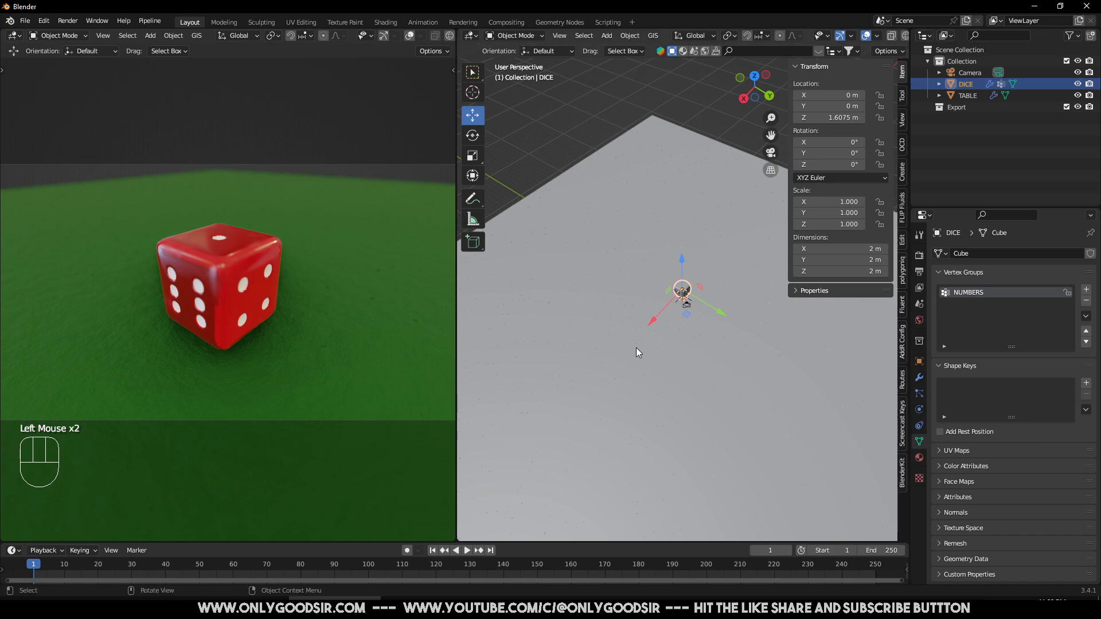
key("ctrl+c")
key("ctrl+v")
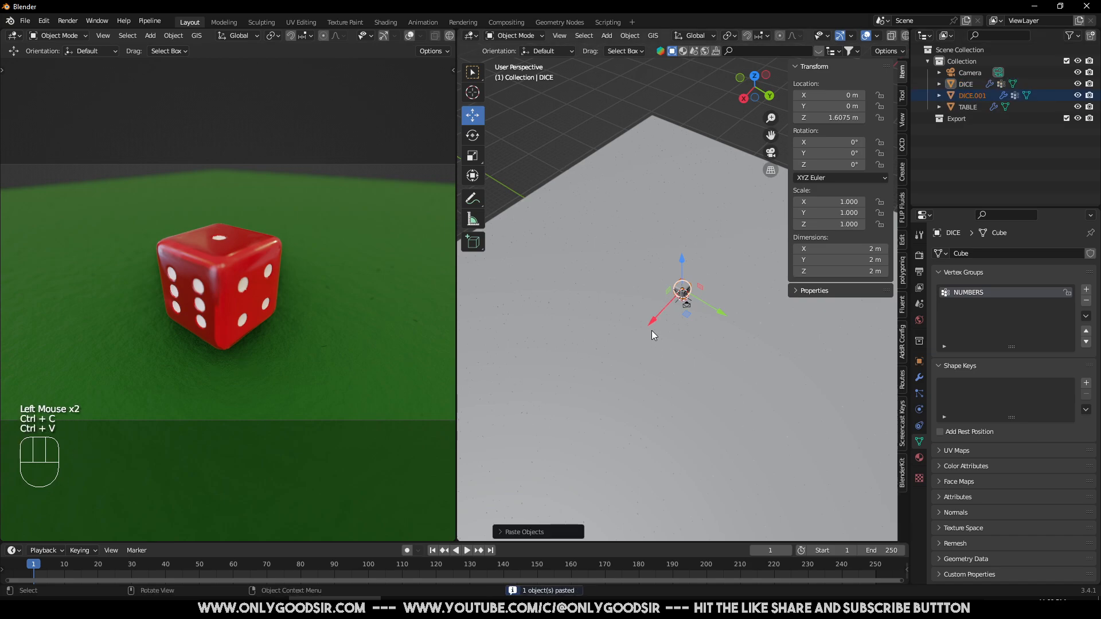
left_click_drag(652, 324, 705, 255)
Step: Rotate the copied die into a tumbled pose and fine-tune its position behind the original die
key("e")
left_click(473, 135)
left_click(472, 116)
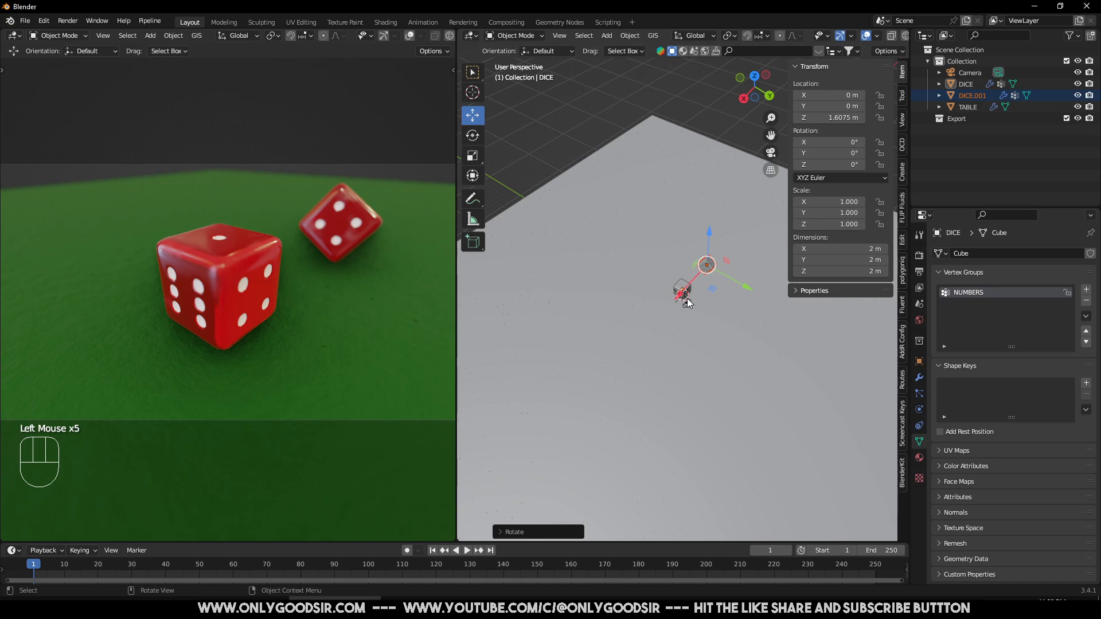
left_click_drag(682, 294, 739, 280)
left_click(585, 119)
Step: Move the camera closer to the dice, to about X 2.50 m, Y 2.00 m, Z 3.43 m, tilted about 59° on X
middle_click_drag(288, 282, 294, 306)
scroll(290, 301, "up", 2)
scroll(294, 306, "down", 1)
scroll(293, 306, "up", 1)
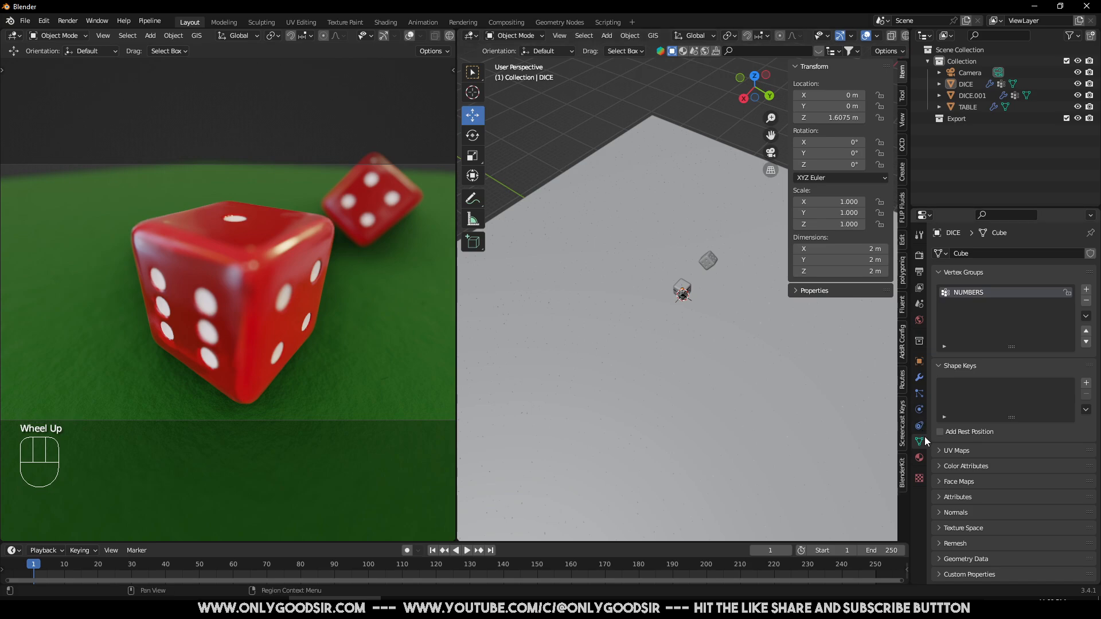
Step: Fine-adjust the camera's F-Stop at 0.1 and set its aperture blades to 3
left_click(965, 75)
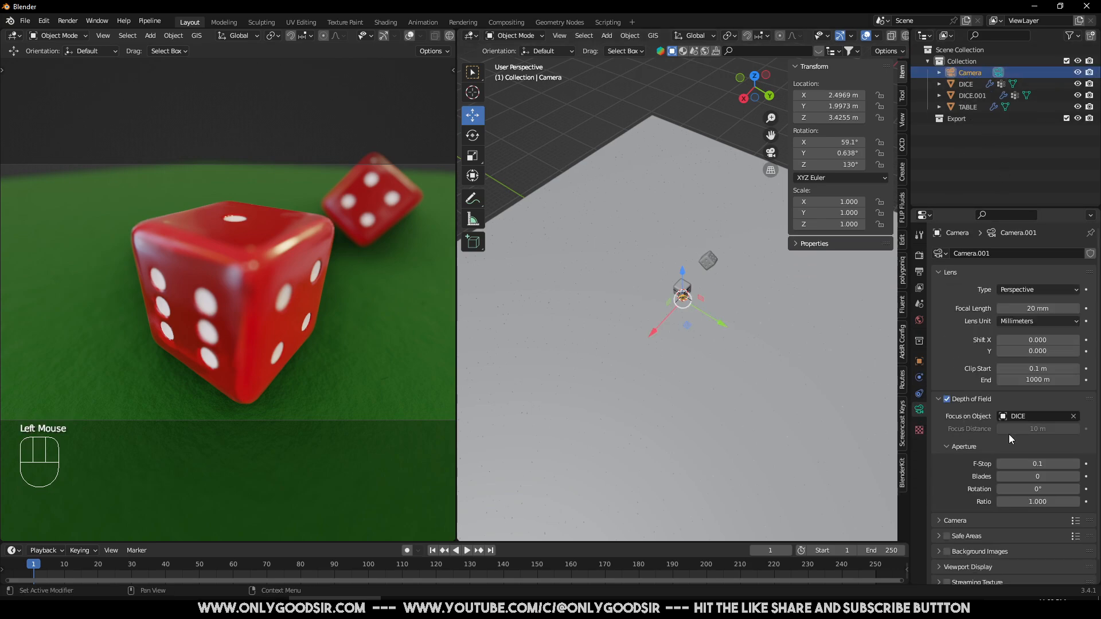
left_click_drag(1034, 465, 1035, 465)
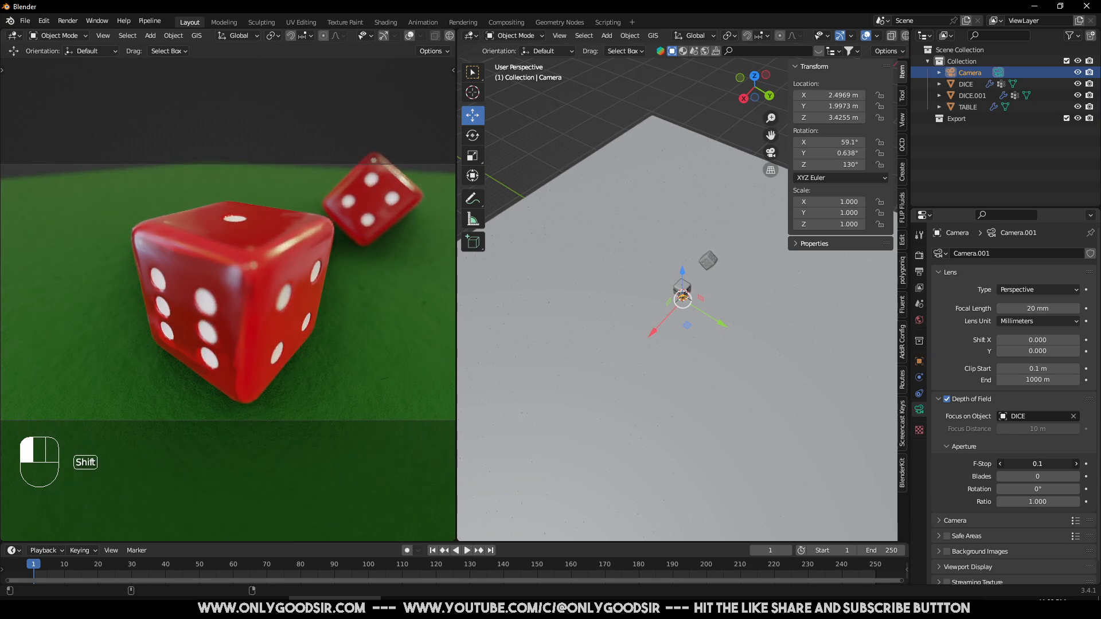
left_click_drag(1035, 464, 1033, 476, "shift")
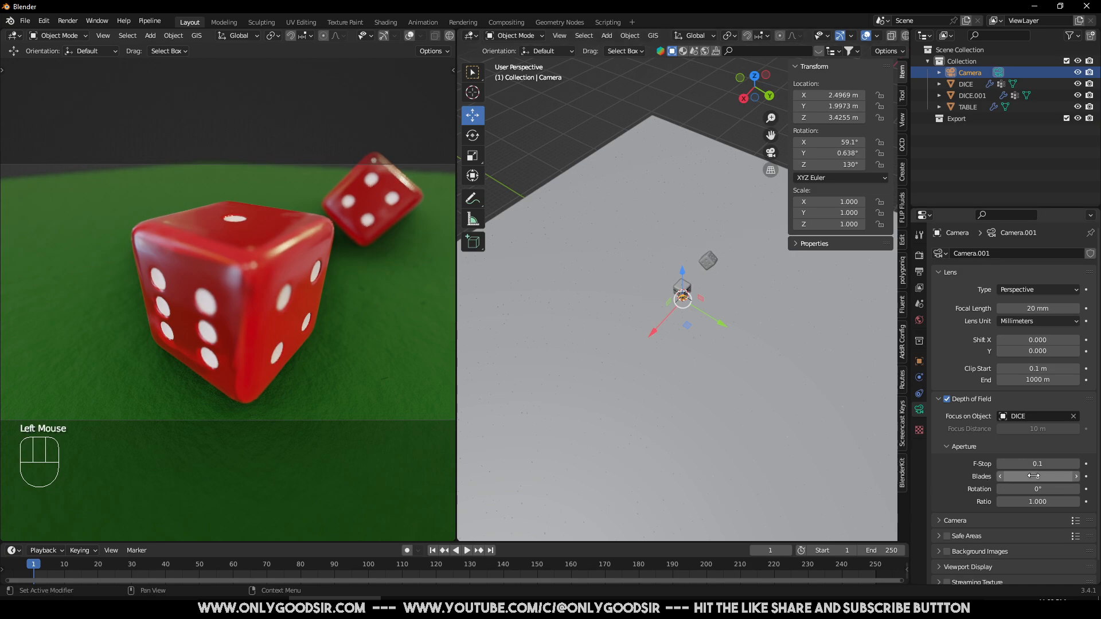
double_click(1072, 476)
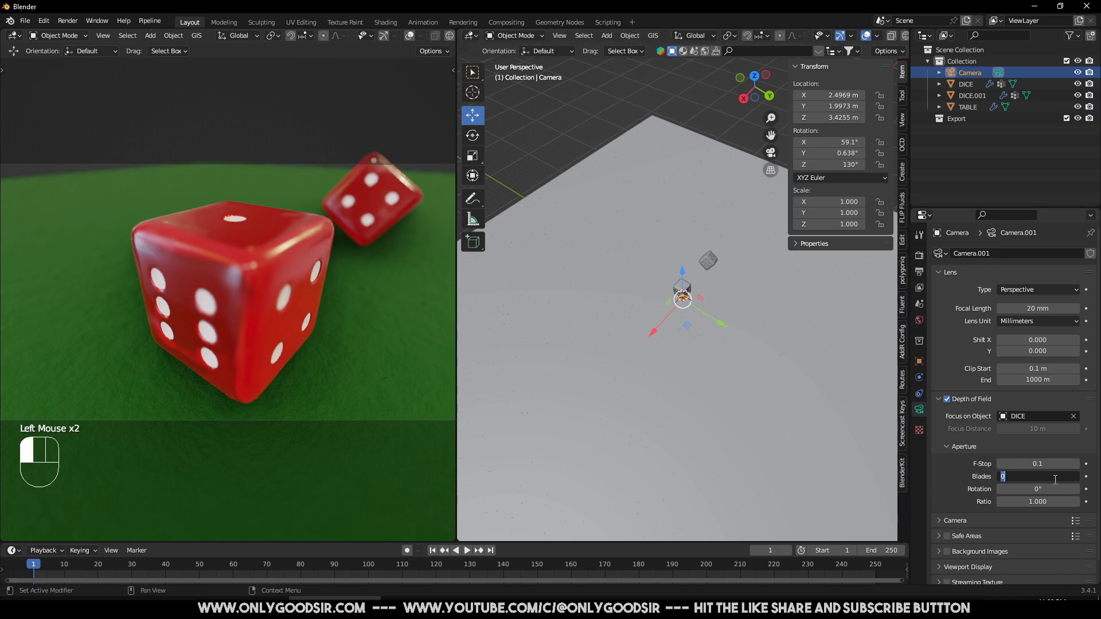
type("3")
key("Return")
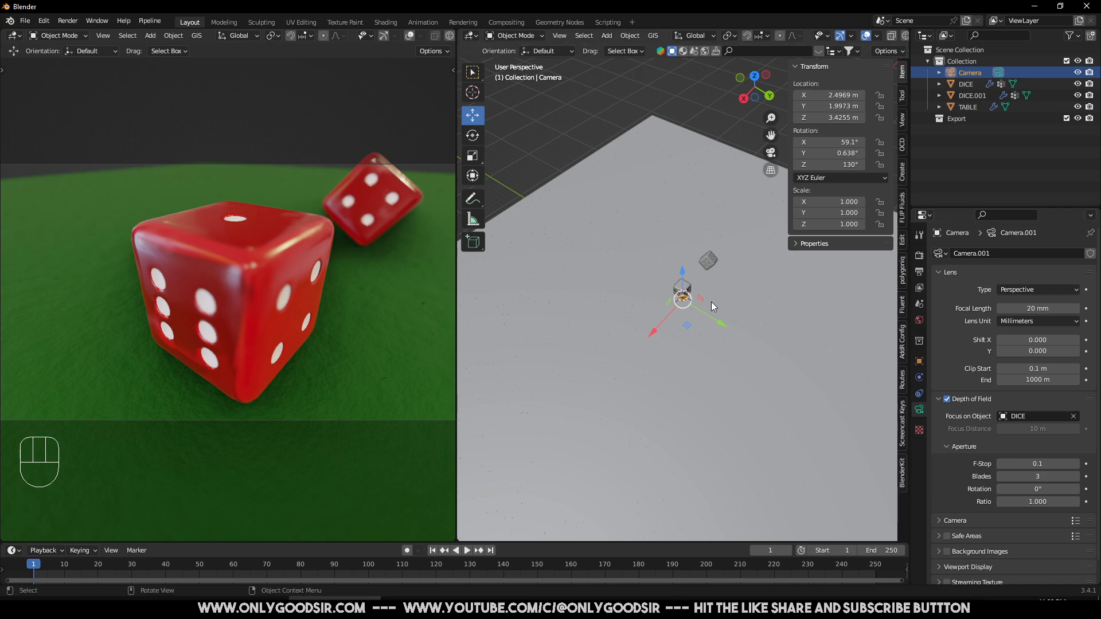
Step: Add an area light and place it above the front die at about X 0.80 m, Y 0 m, Z 3.17 m
left_click(607, 36)
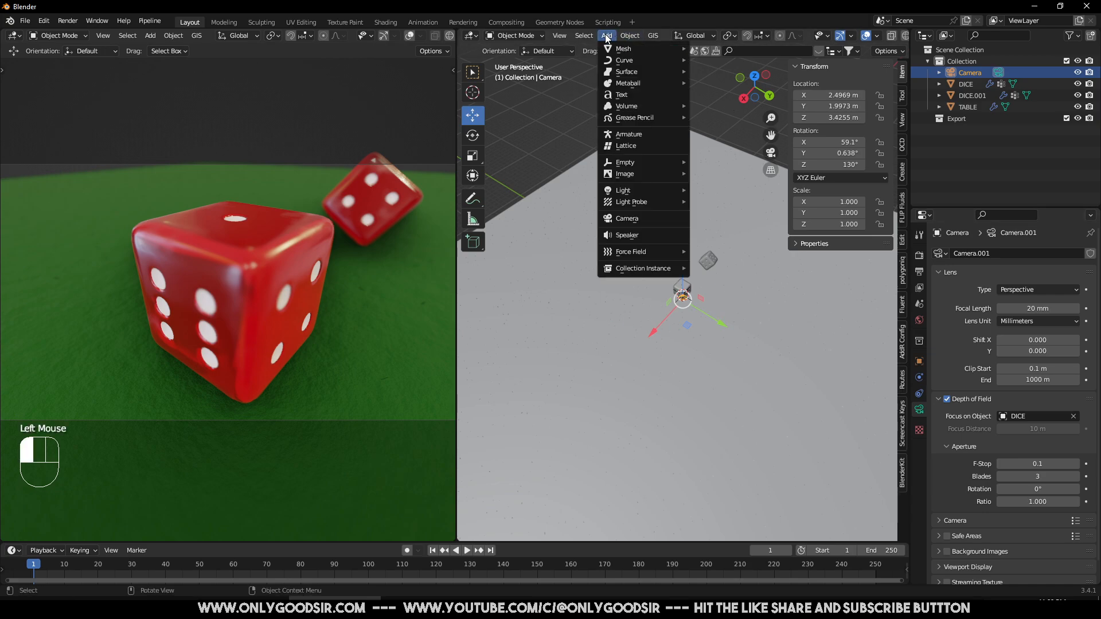
mouse_move(632, 120)
mouse_move(623, 195)
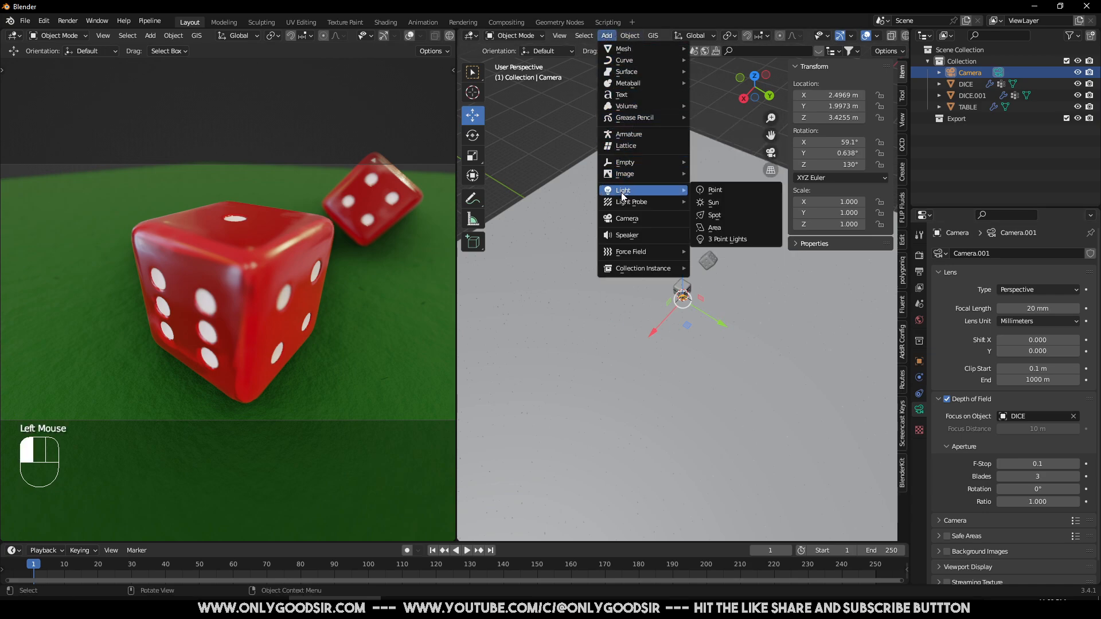
left_click(717, 227)
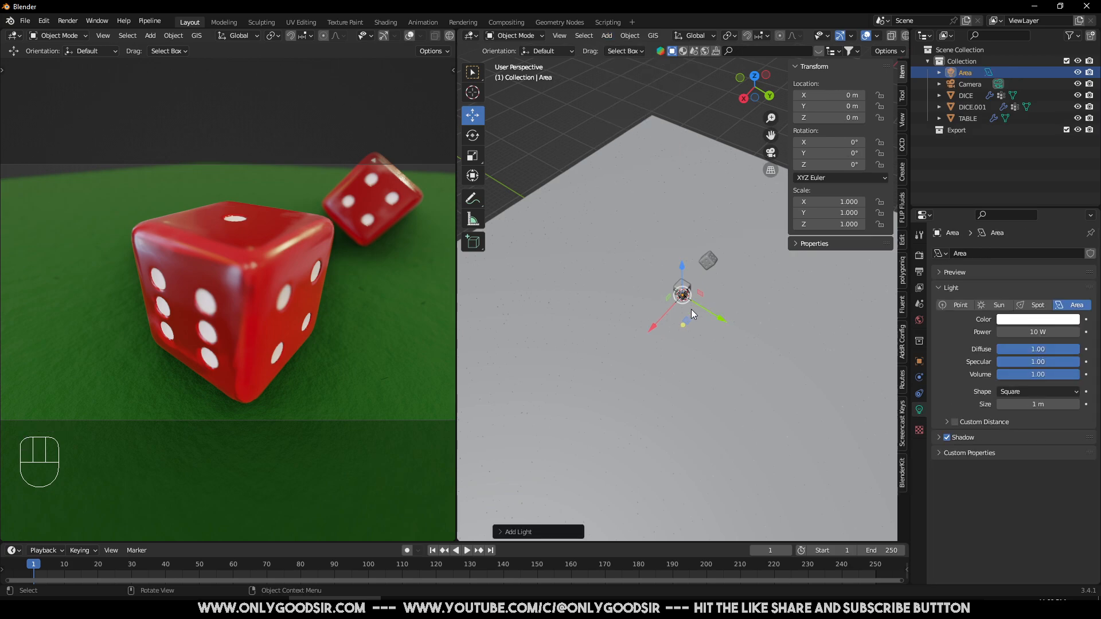
mouse_move(681, 267)
left_mouse_down()
mouse_move(684, 232)
mouse_move(691, 250)
left_mouse_up()
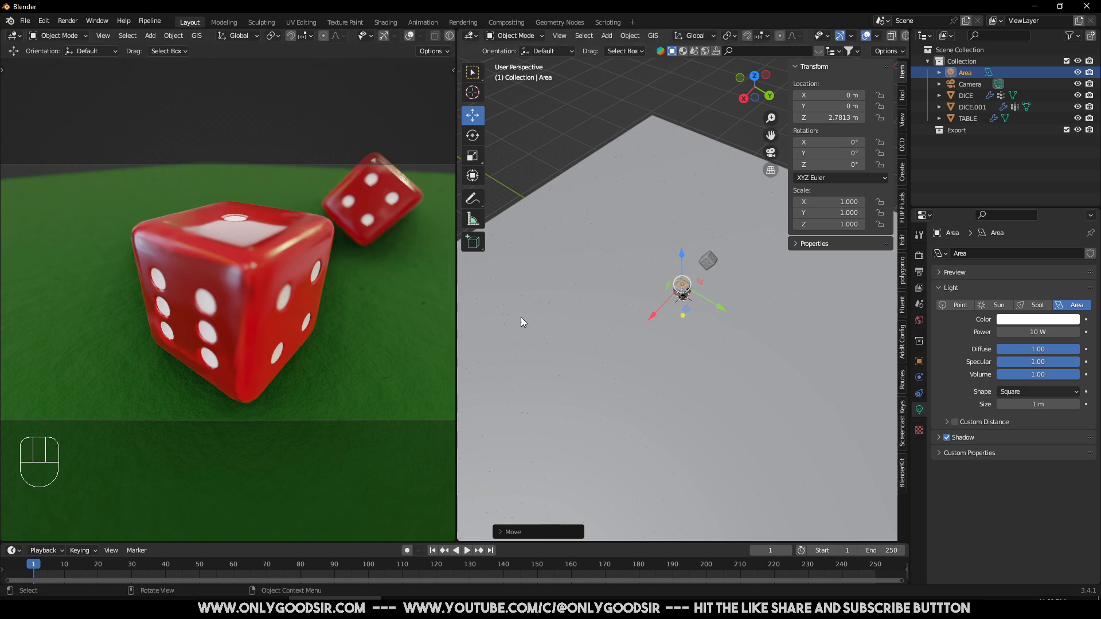
left_click_drag(647, 319, 643, 322)
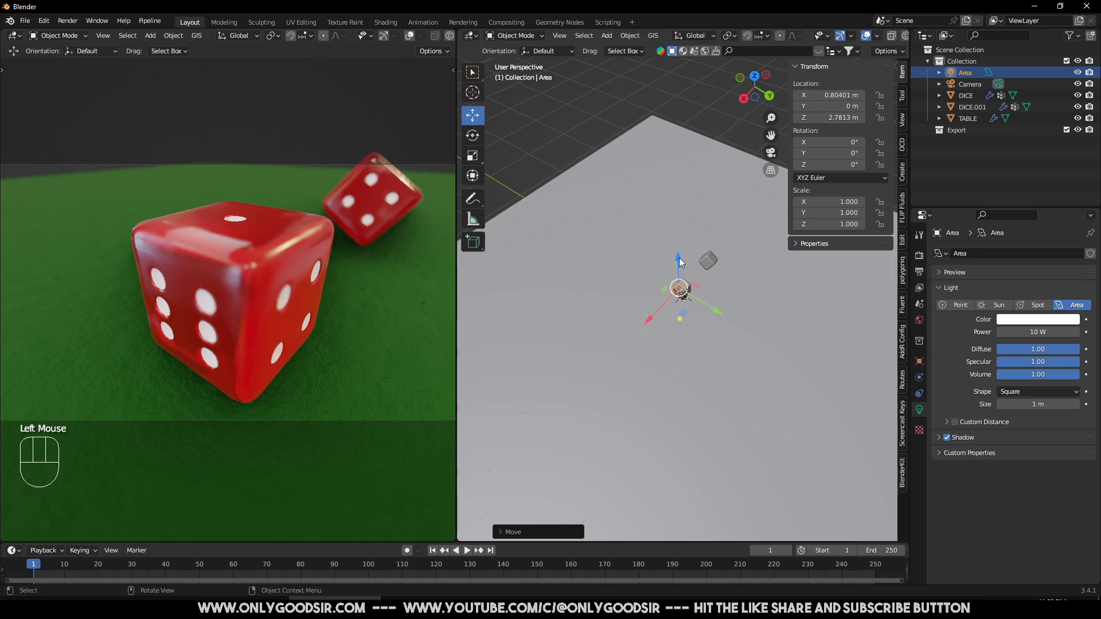
left_click_drag(679, 257, 687, 252)
Step: Add a Track To constraint to the area light with the DICE object as its target
middle_click_drag(670, 332, 716, 284)
left_click(921, 393)
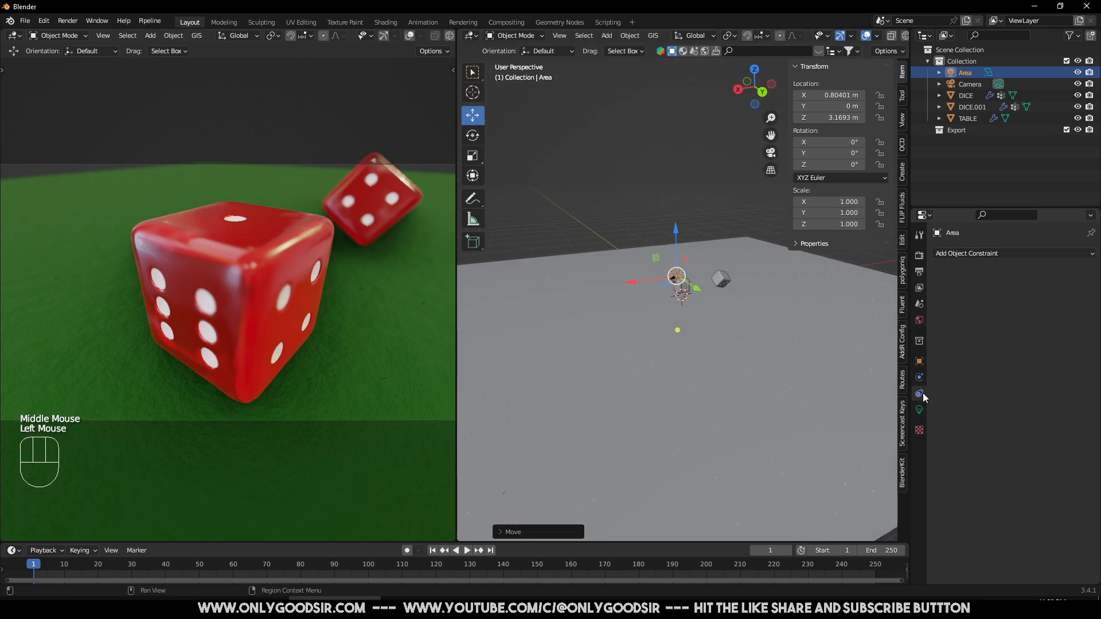
left_click(1003, 252)
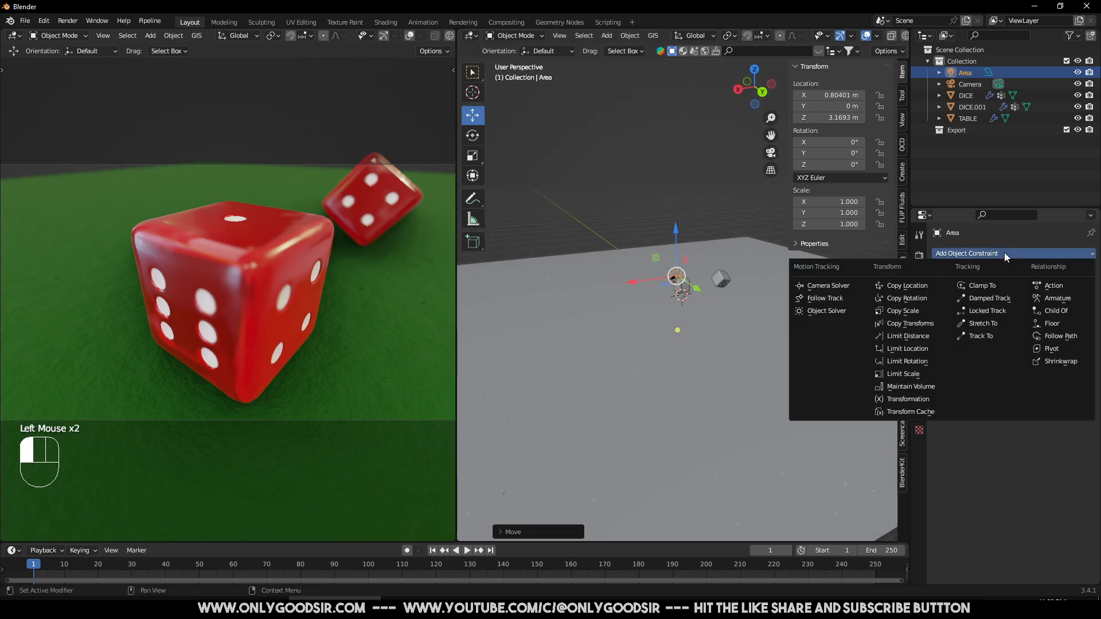
left_click(985, 339)
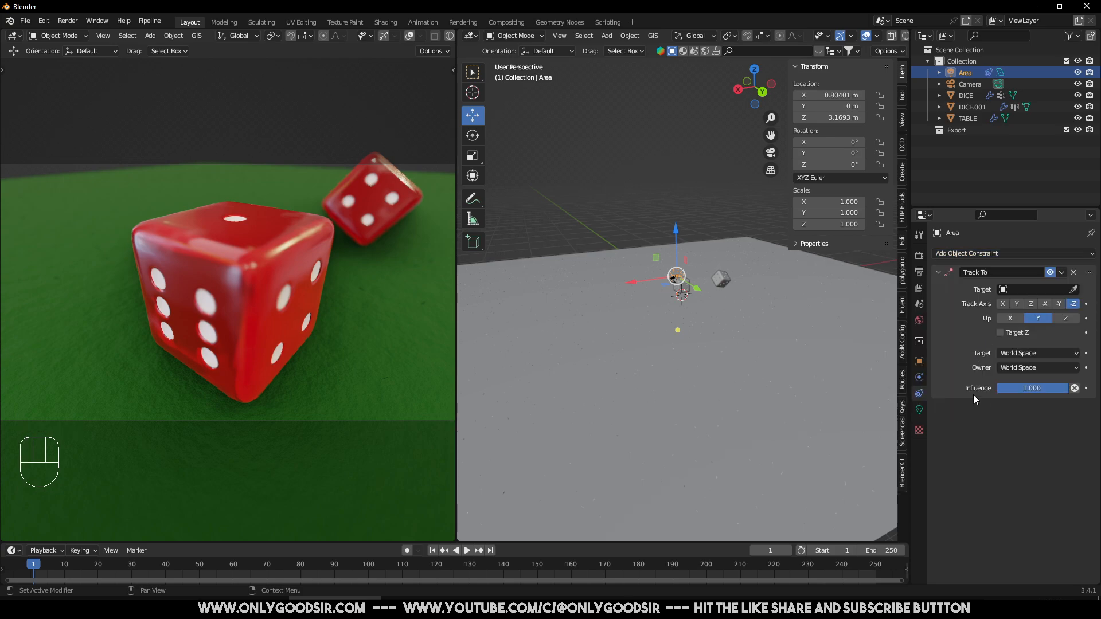
left_click(1068, 290)
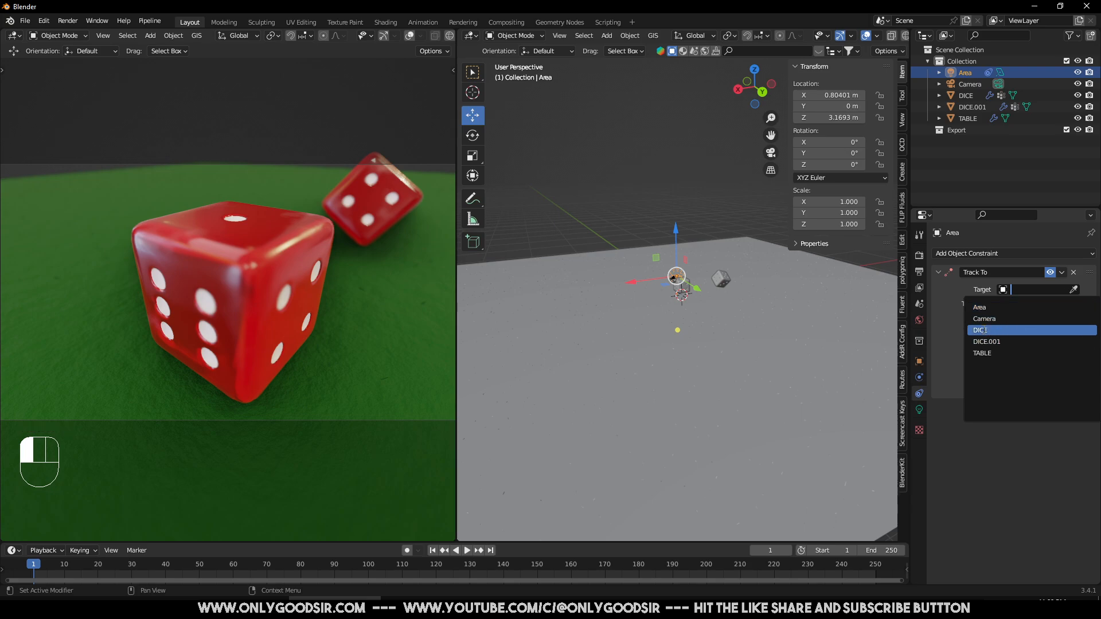
left_click(988, 330)
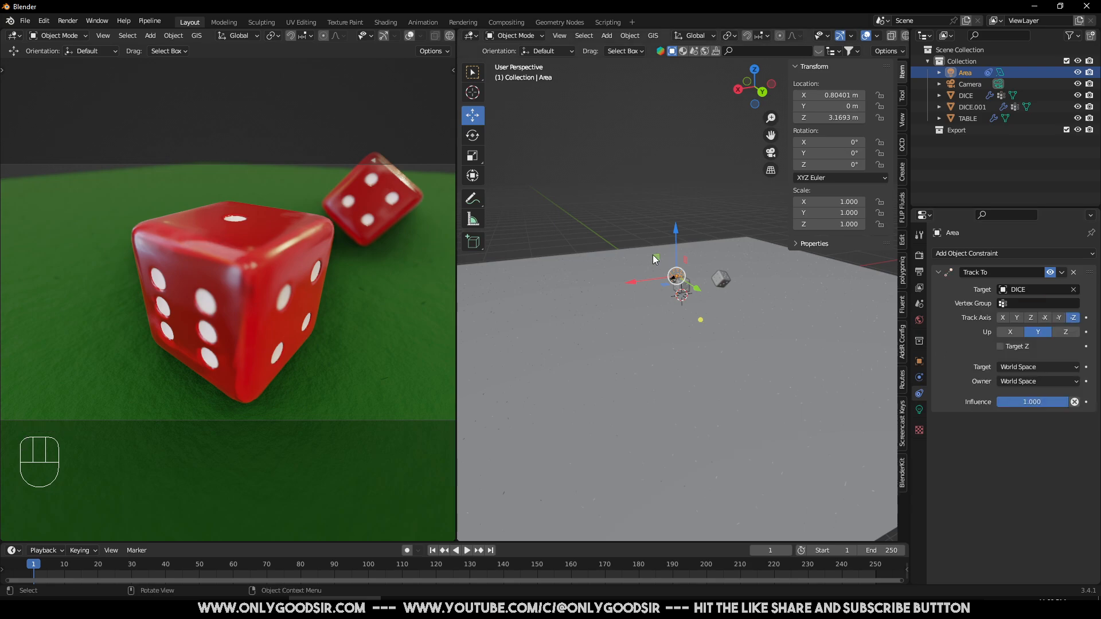
Step: Set the area light's power to 1500 W and move it away from the dice to about X -1.81 m, Y 6.81 m, Z 6.30 m
mouse_move(682, 280)
left_mouse_down()
mouse_move(631, 271)
mouse_move(705, 277)
mouse_move(623, 274)
mouse_move(664, 200)
mouse_move(751, 230)
mouse_move(677, 189)
mouse_move(597, 221)
mouse_move(607, 252)
mouse_move(688, 275)
mouse_move(717, 268)
mouse_move(704, 279)
left_mouse_up()
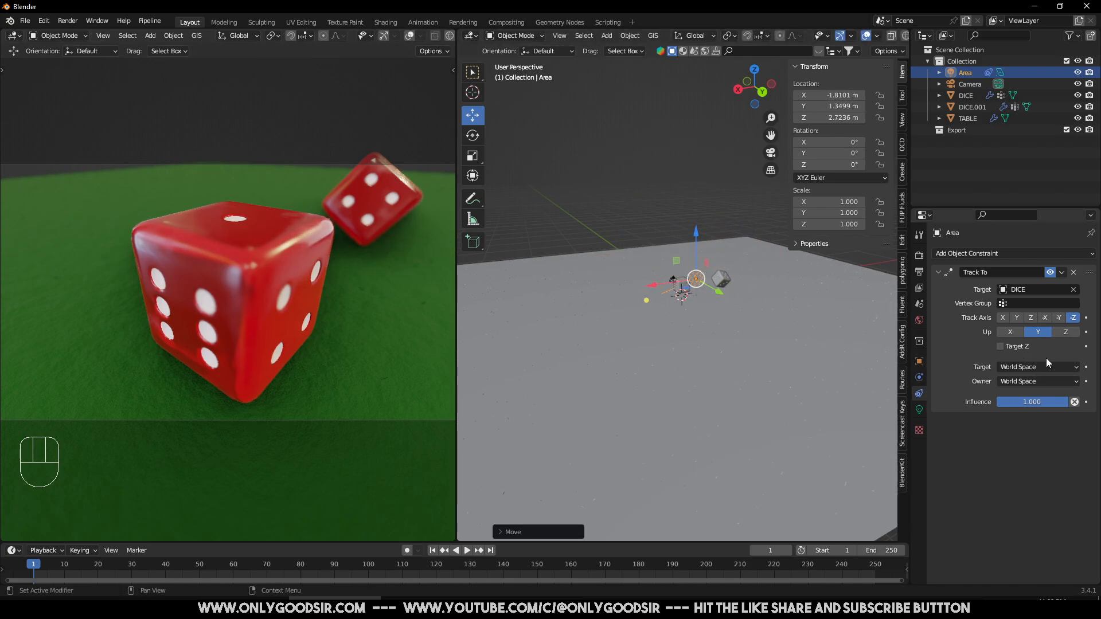
left_click(918, 409)
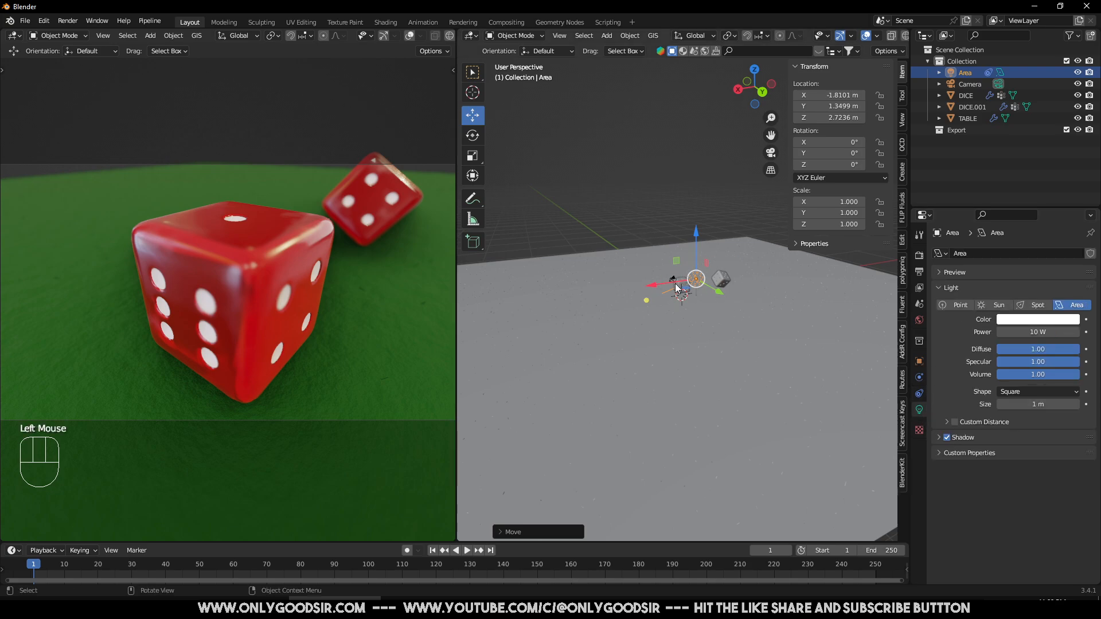
left_click(1042, 331)
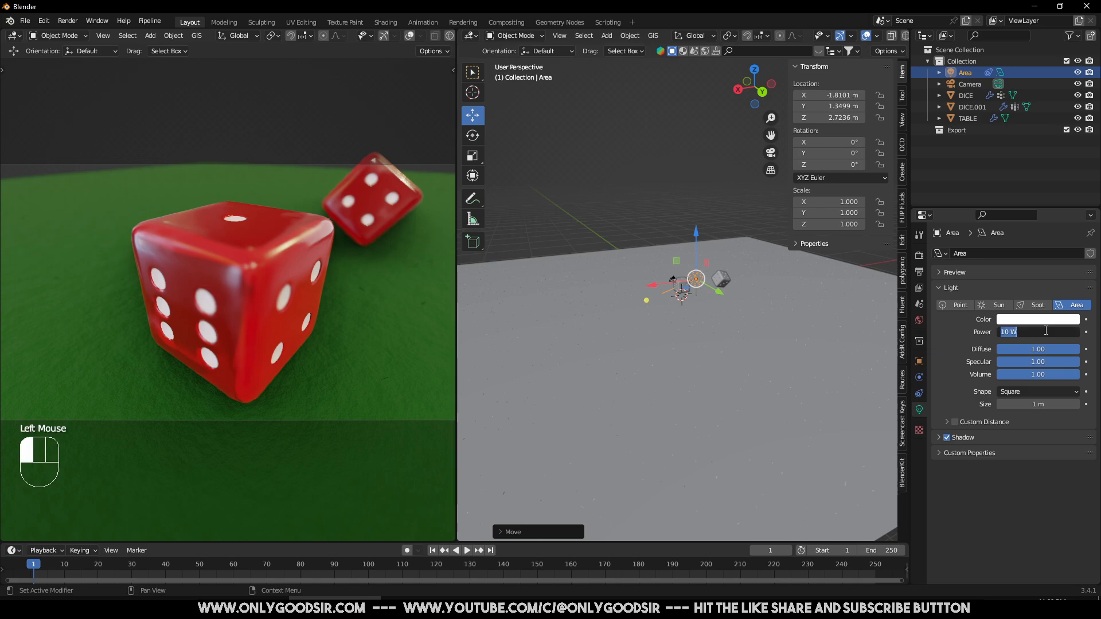
type("1500")
key("Return")
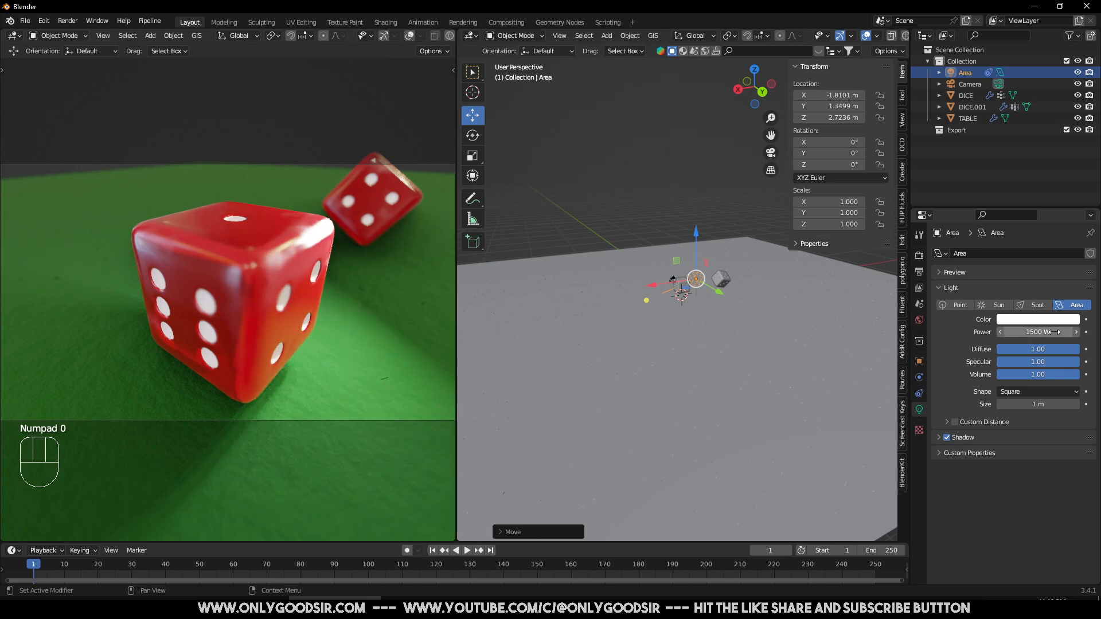
left_click_drag(698, 279, 676, 292)
Step: Widen the camera viewport and switch its preview lighting to the dark HDRI with a pale horizon
left_click(454, 95)
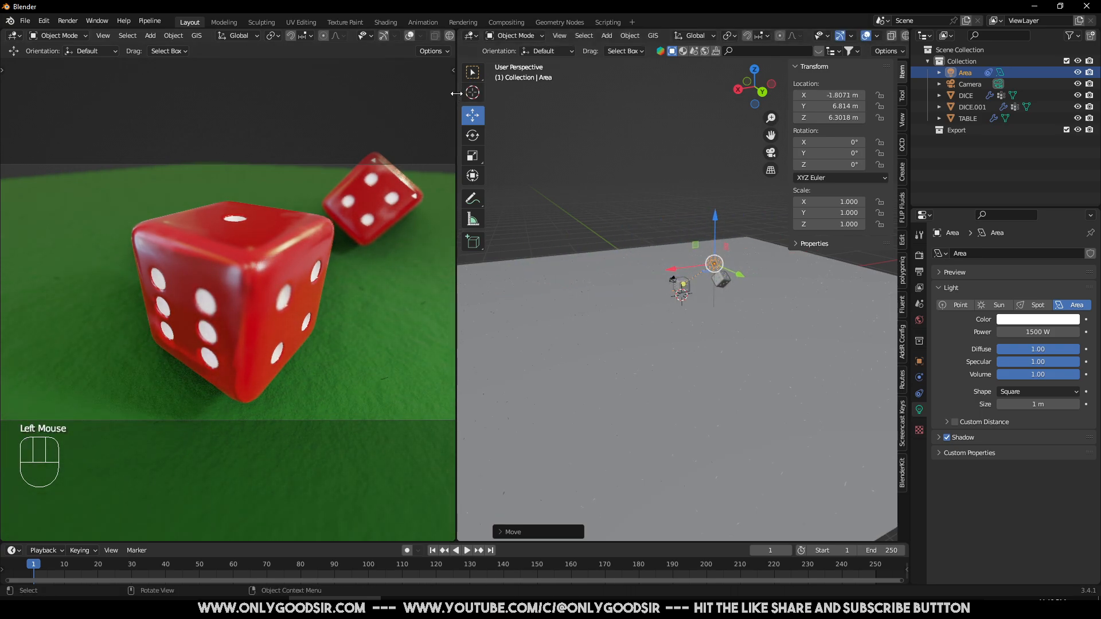
left_click_drag(456, 95, 548, 86)
left_click(534, 37)
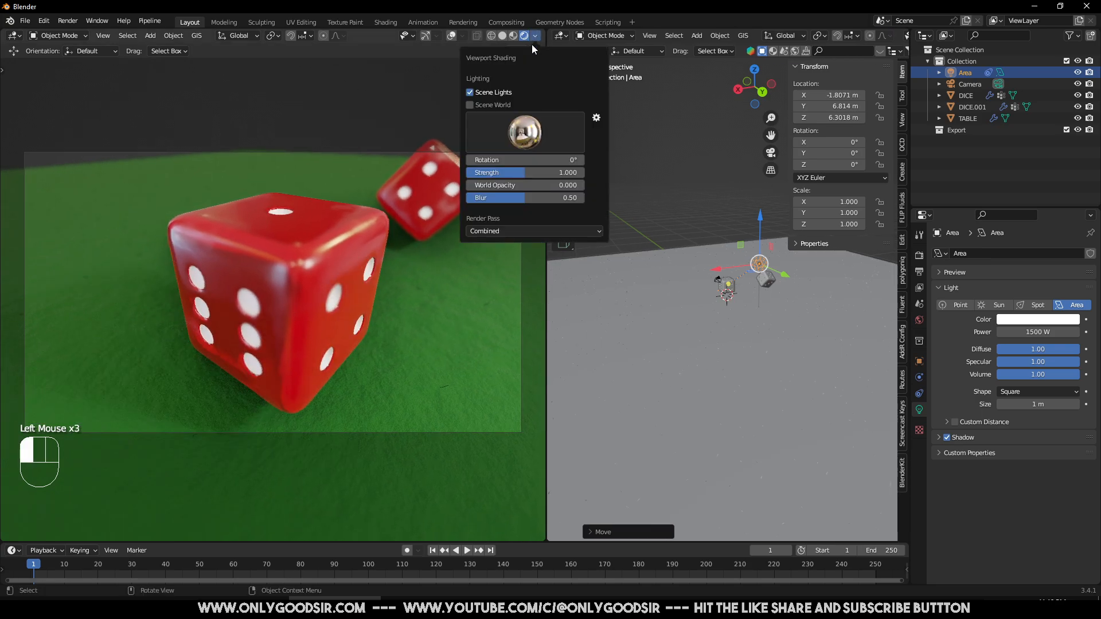
left_click(533, 131)
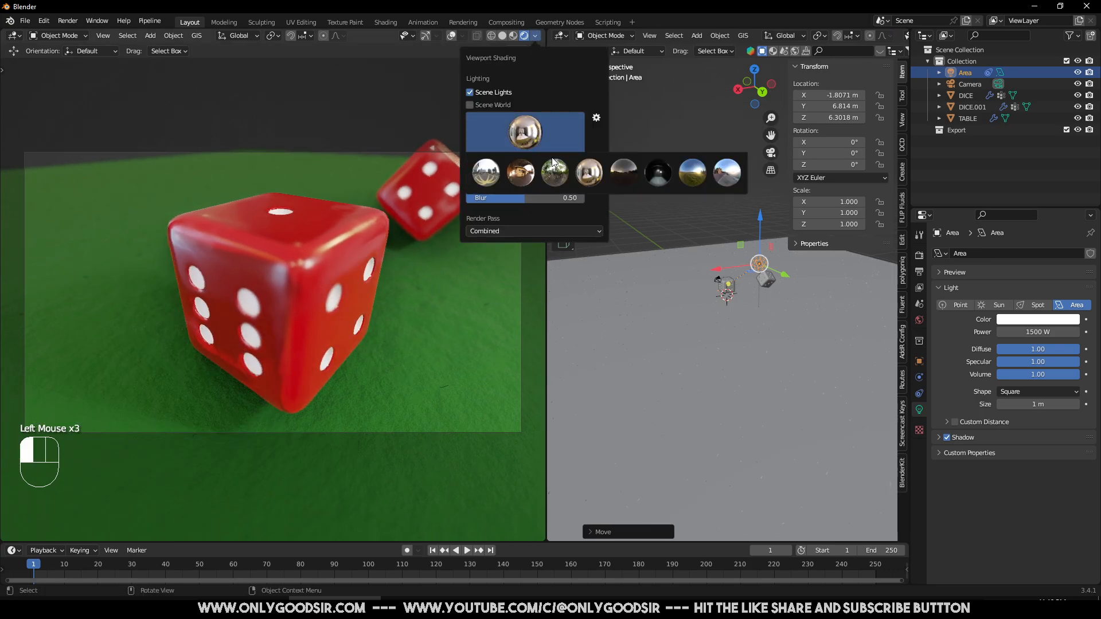
left_click(624, 177)
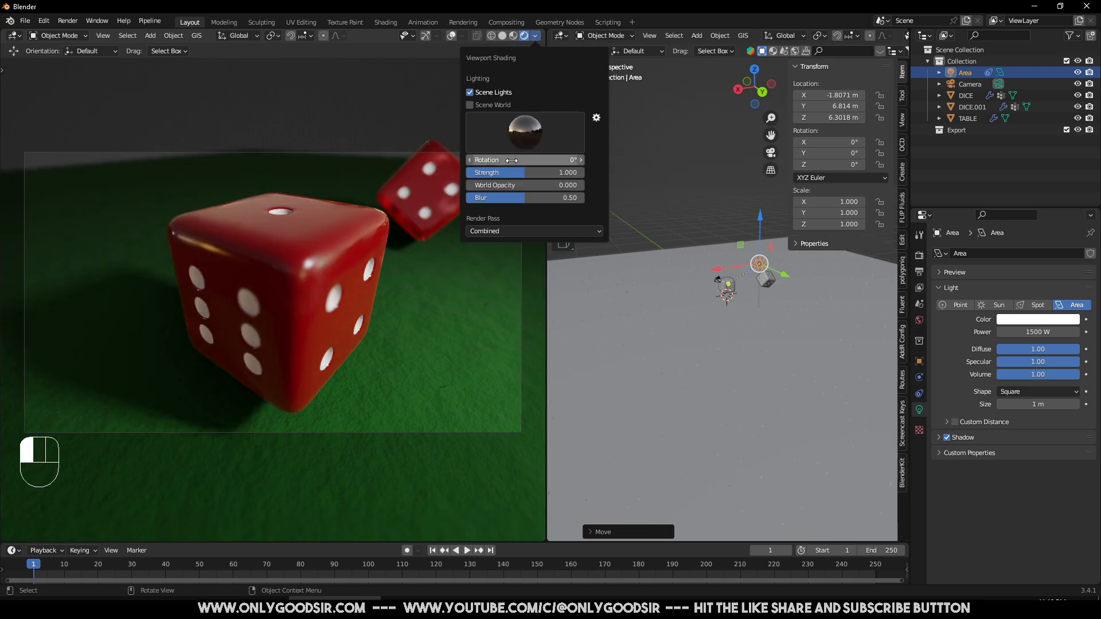
Step: Move the area light to about X -4.84 m, Y 8.31 m, Z 5.97 m and preview with the black studio HDRI at rotation 18.1°, strength 0.683
mouse_move(768, 265)
left_mouse_down()
mouse_move(647, 252)
mouse_move(636, 277)
mouse_move(777, 270)
mouse_move(730, 285)
mouse_move(781, 276)
mouse_move(733, 282)
mouse_move(759, 298)
mouse_move(826, 274)
mouse_move(784, 266)
left_mouse_up()
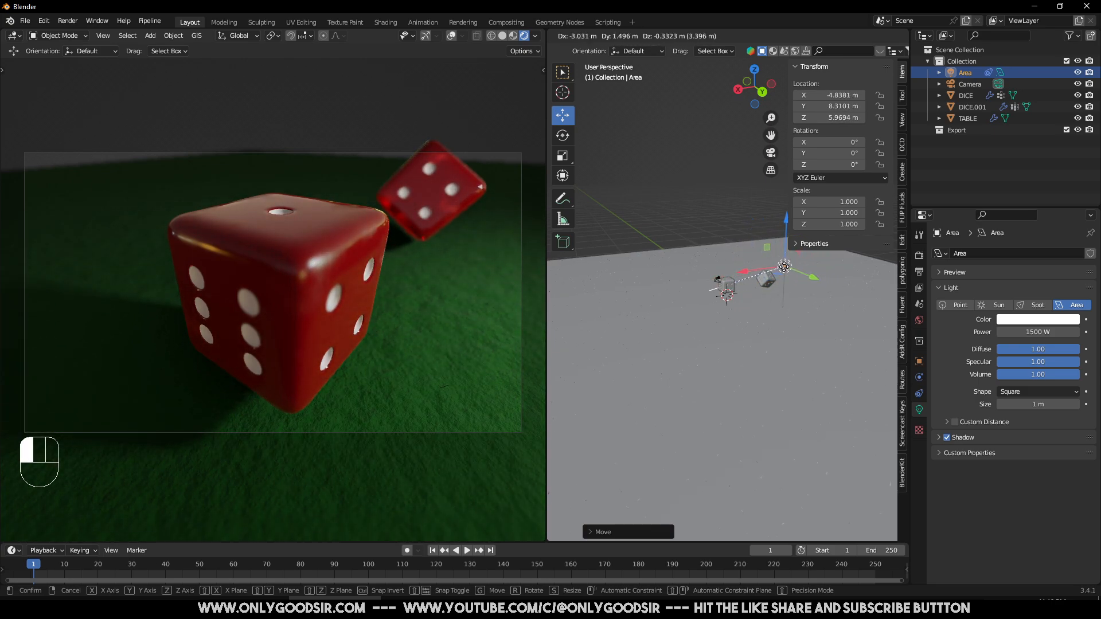
left_click(535, 36)
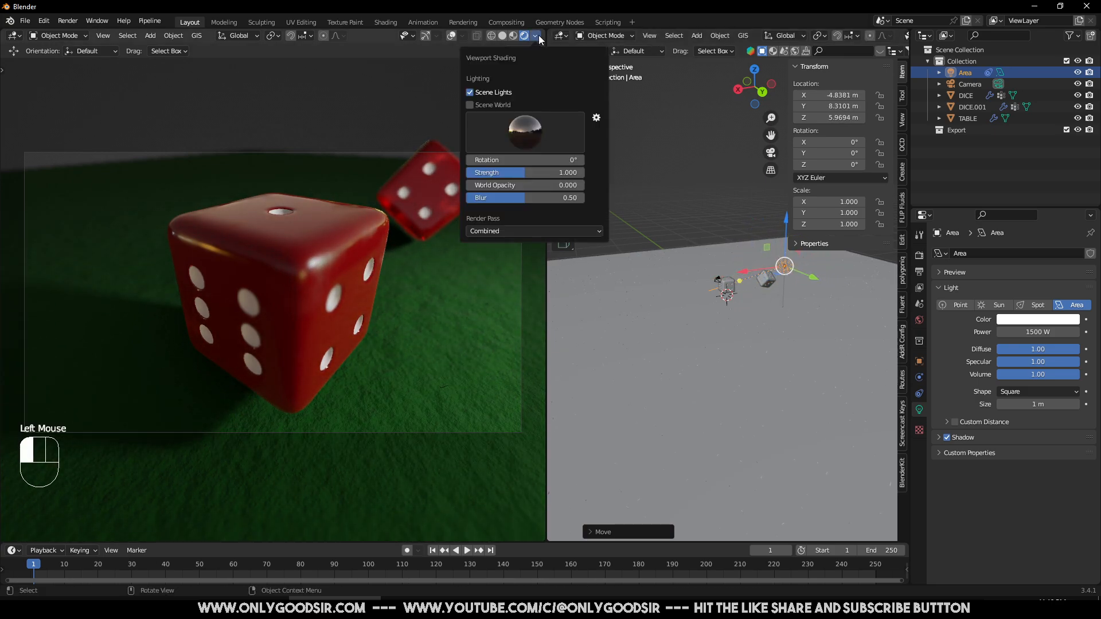
left_click(524, 132)
left_click(657, 177)
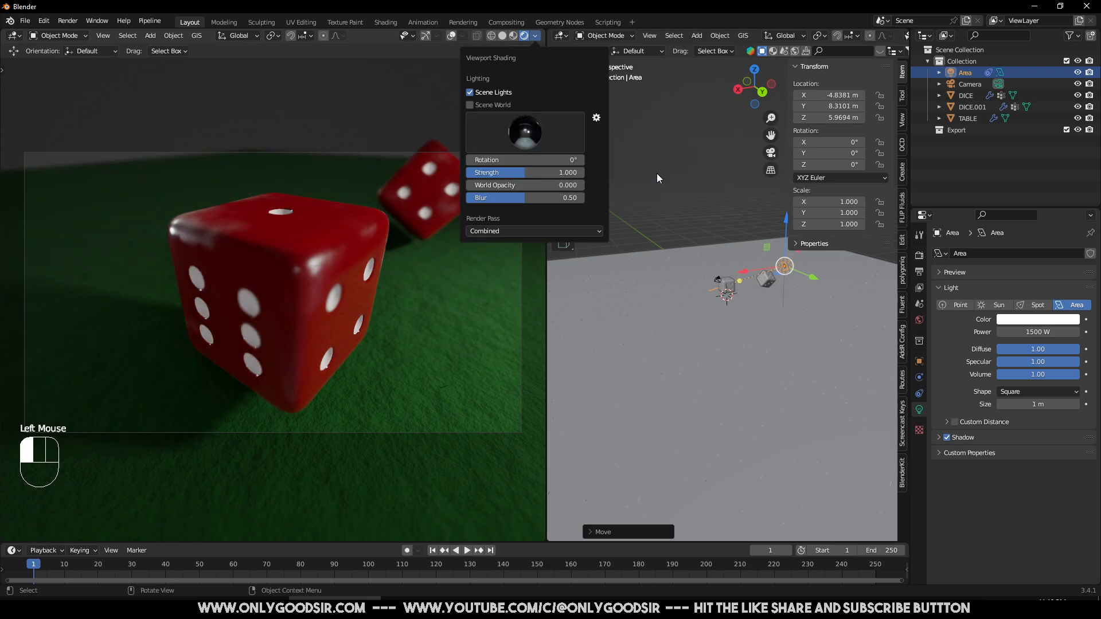
mouse_move(489, 161)
left_mouse_down()
mouse_move(505, 161)
mouse_move(482, 172)
mouse_move(519, 173)
mouse_move(506, 173)
left_mouse_up()
Step: Try the blue-sky, warm courtyard, forest, bright interior and dark-horizon HDRIs as the camera view's preview lighting
left_click(526, 133)
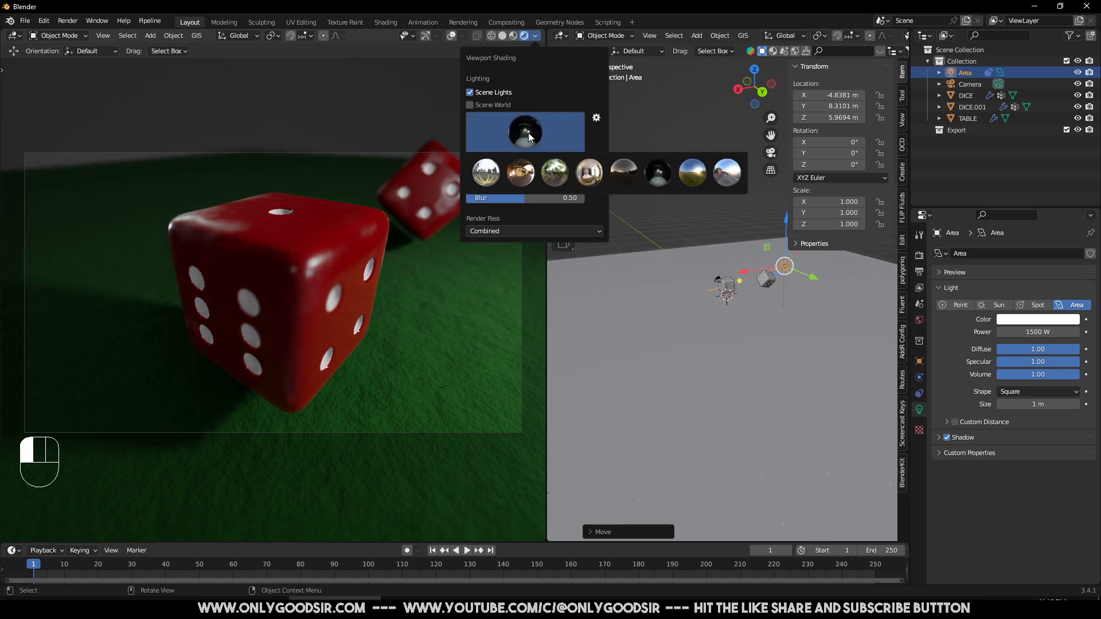
left_click(704, 176)
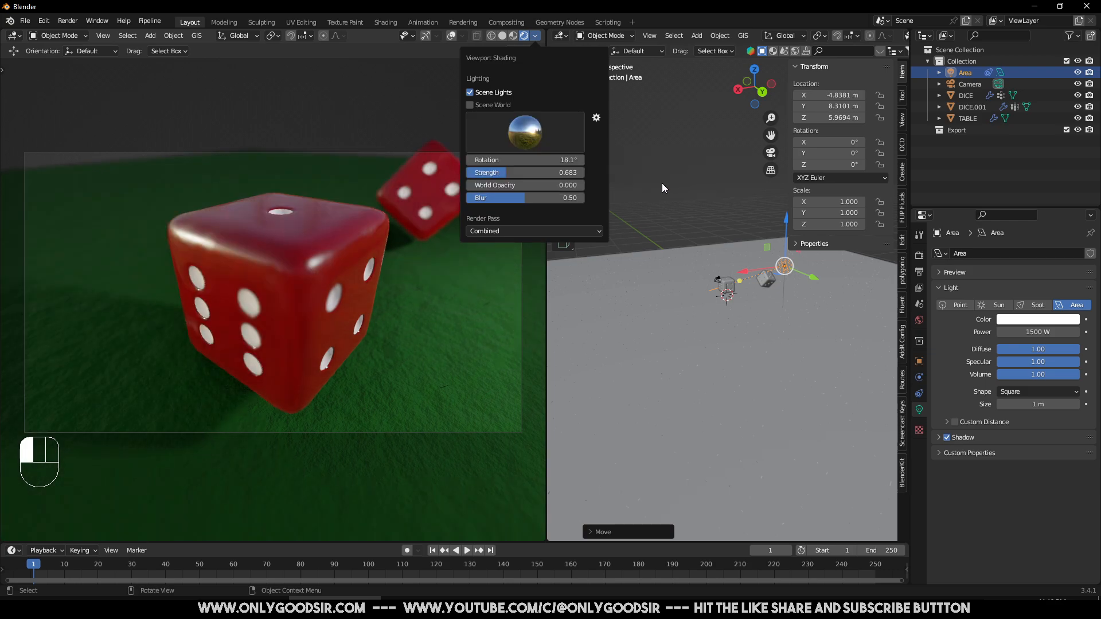
left_click(534, 137)
left_click(520, 172)
left_click(525, 132)
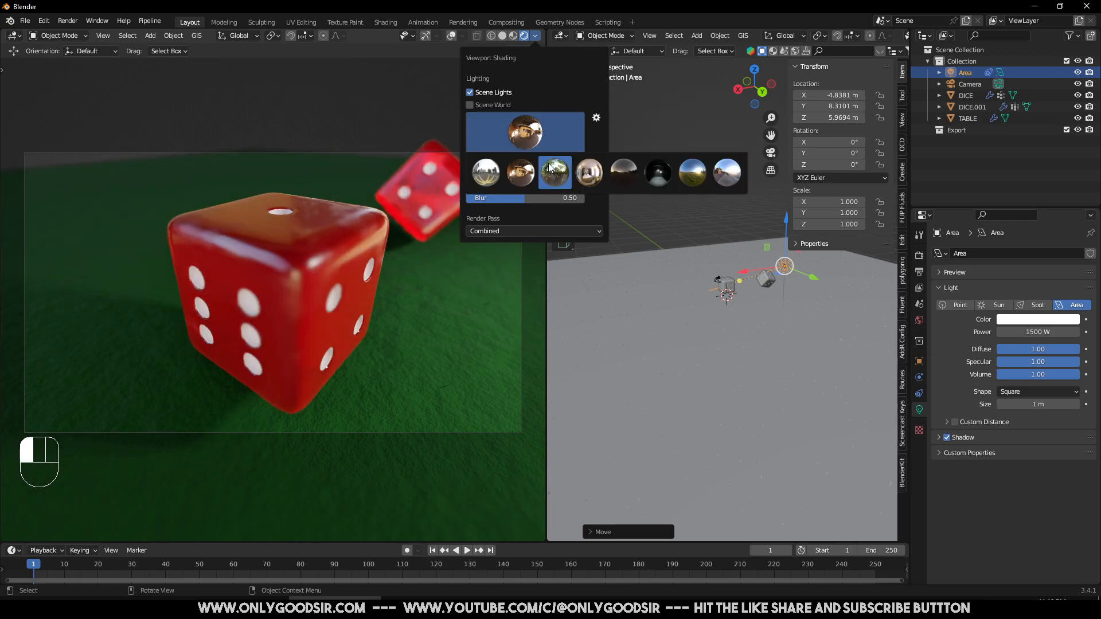
left_click(555, 172)
left_click(537, 132)
left_click(588, 172)
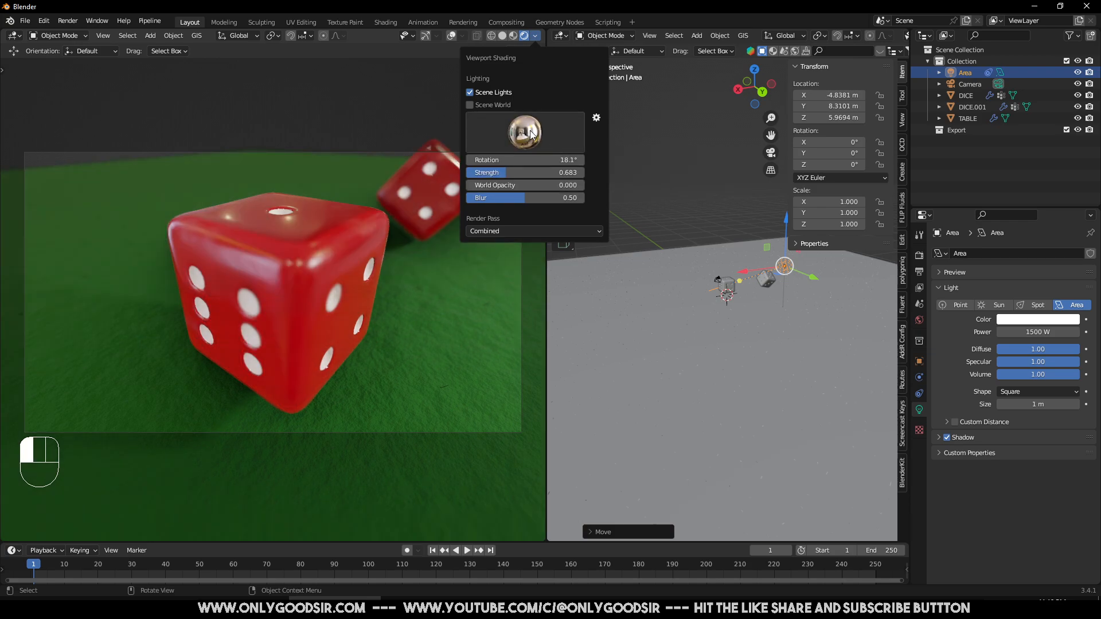
left_click(525, 131)
left_click(623, 172)
Step: Switch the preview lighting back to the black studio HDRI and adjust its rotation
left_click(542, 150)
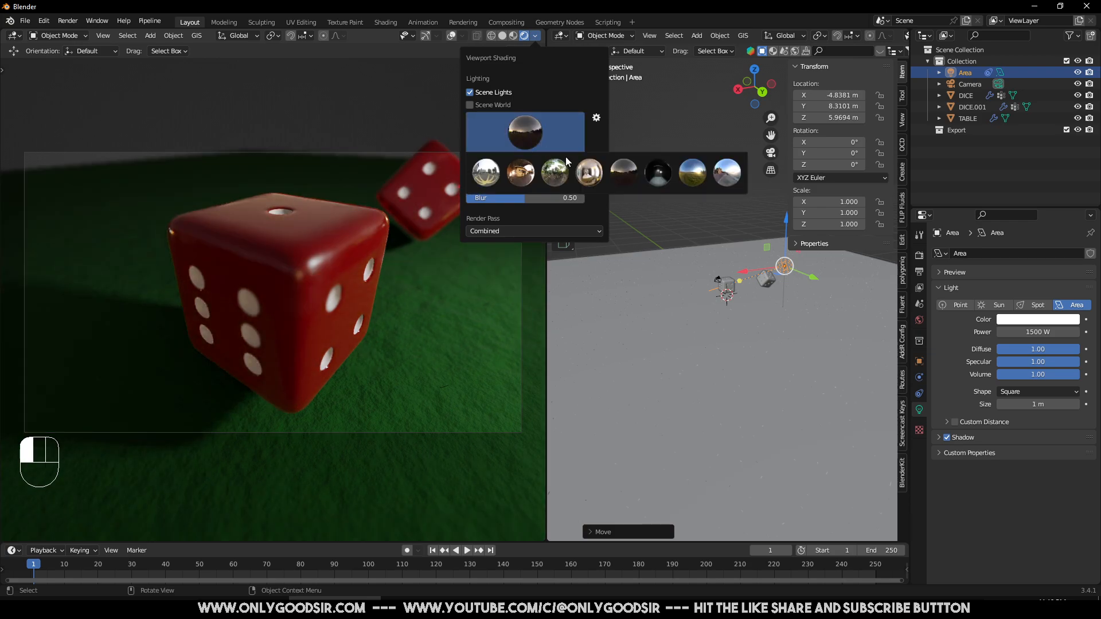
left_click(649, 175)
mouse_move(517, 157)
left_mouse_down()
mouse_move(536, 157)
mouse_move(525, 157)
left_mouse_up()
left_click(524, 32)
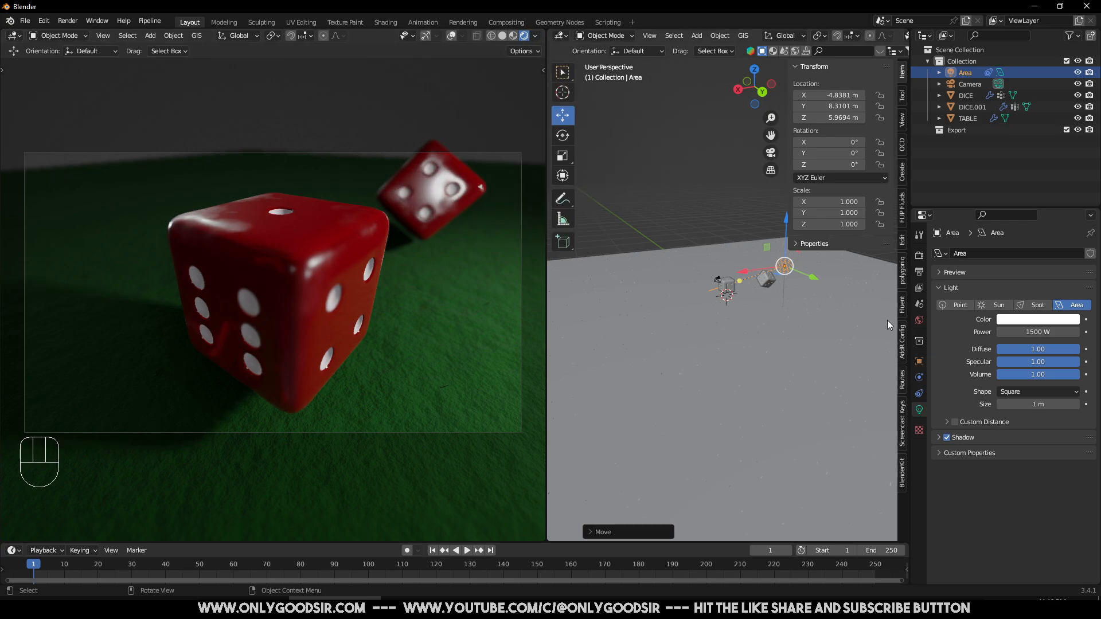
Step: Show the world settings and turn the second 3D viewport into an Asset Browser showing the Poly Haven library
left_click(918, 320)
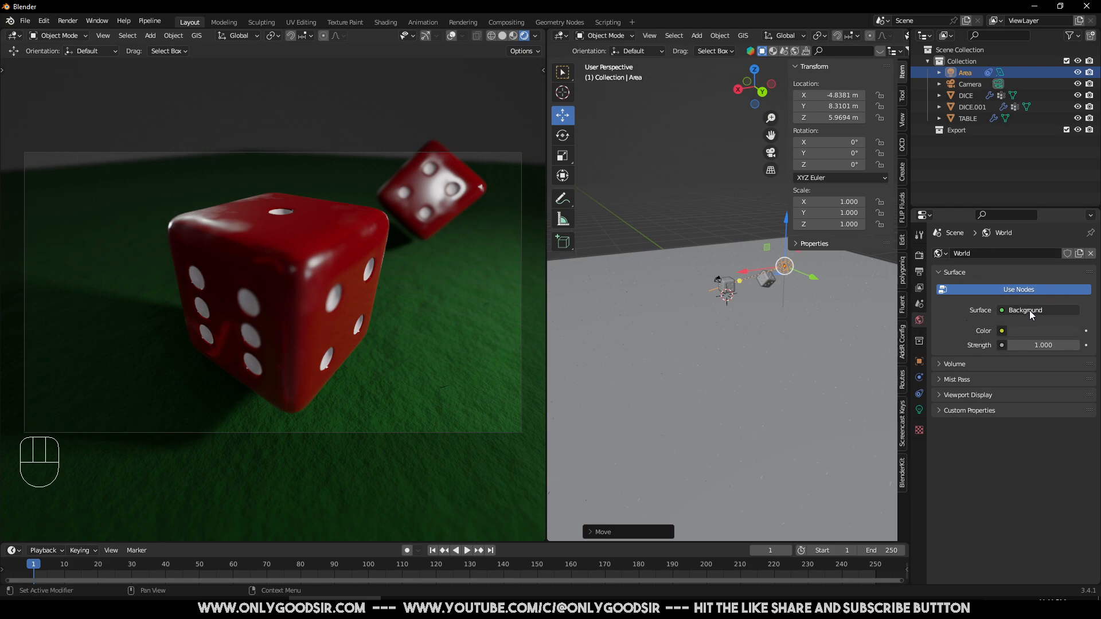
left_click(561, 35)
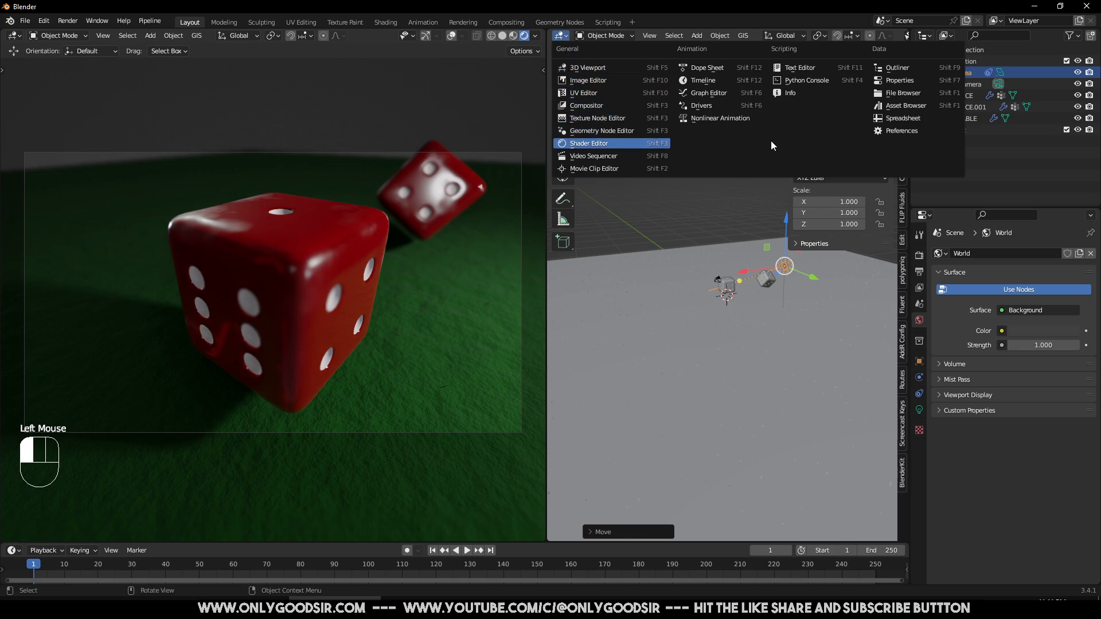
left_click(897, 107)
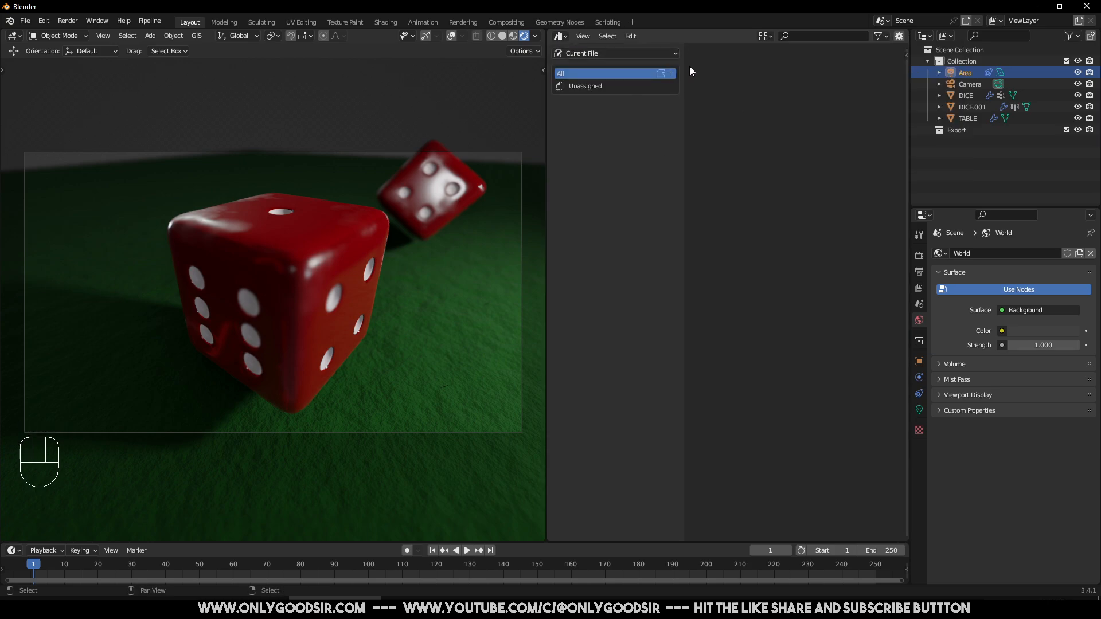
left_click(644, 58)
left_click(623, 54)
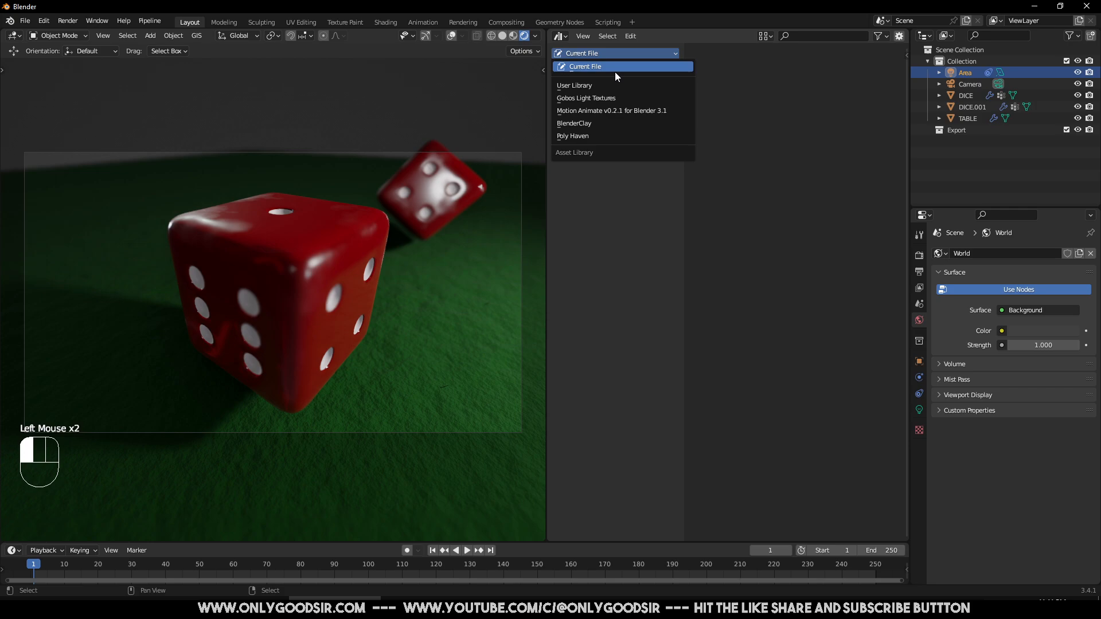
left_click(587, 135)
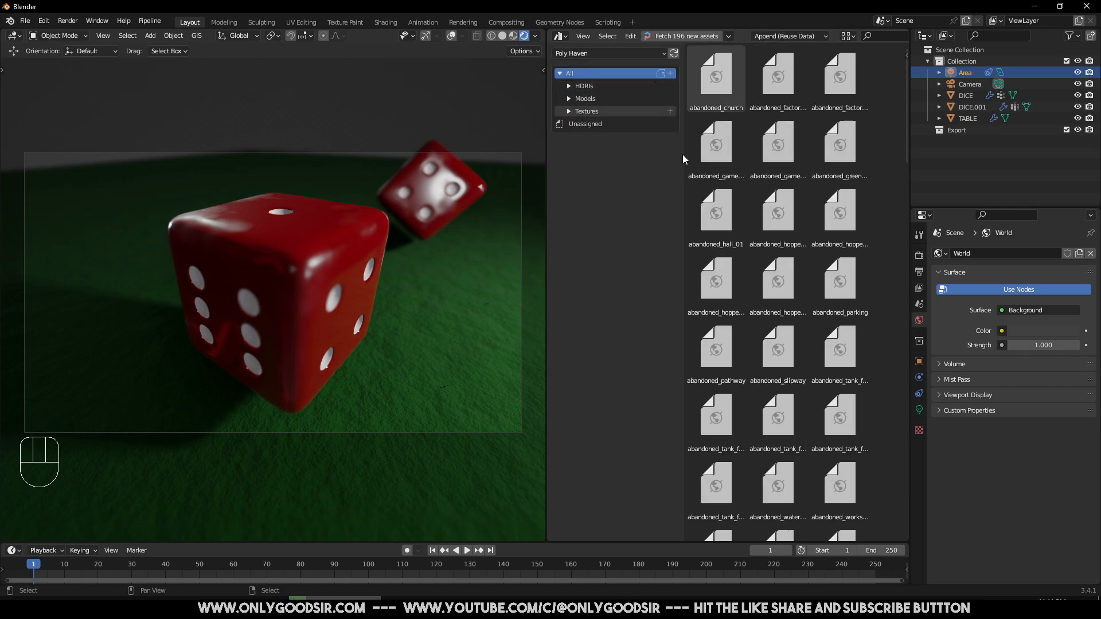
Step: Apply the cinema_lobby HDRI from the Indoor, Artificial Light, Medium Contrast category as the scene's world
left_click(570, 87)
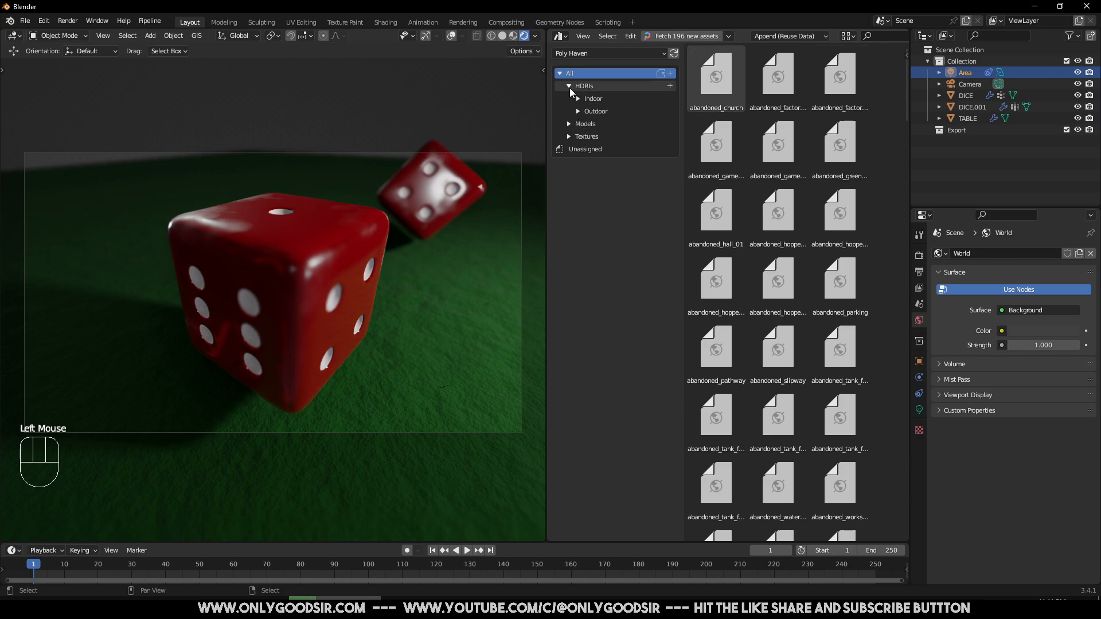
left_click(578, 99)
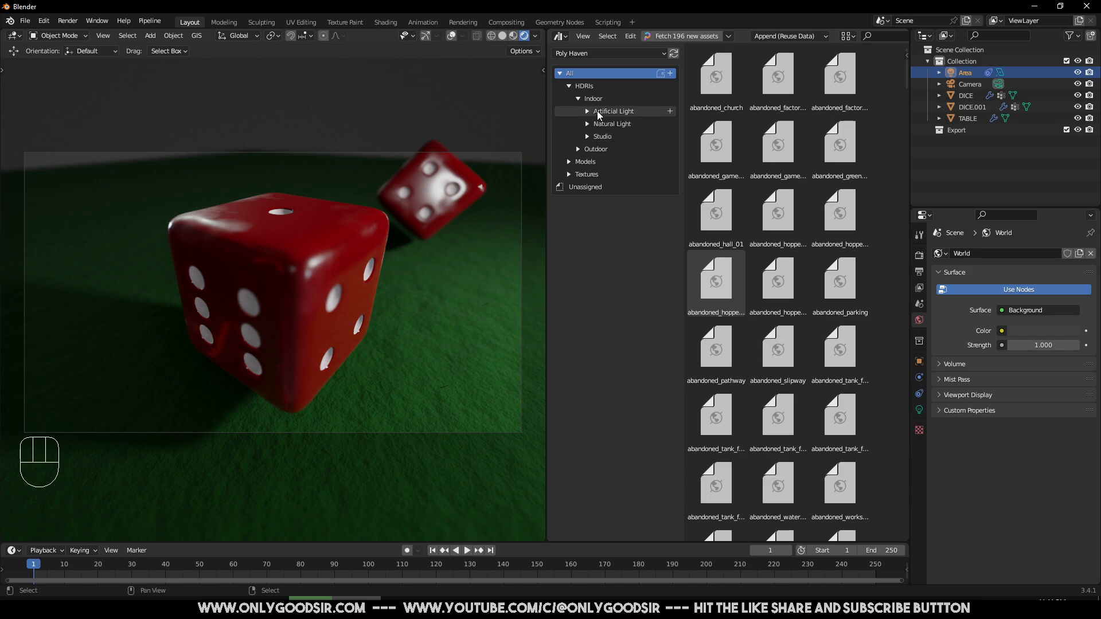
left_click(586, 137)
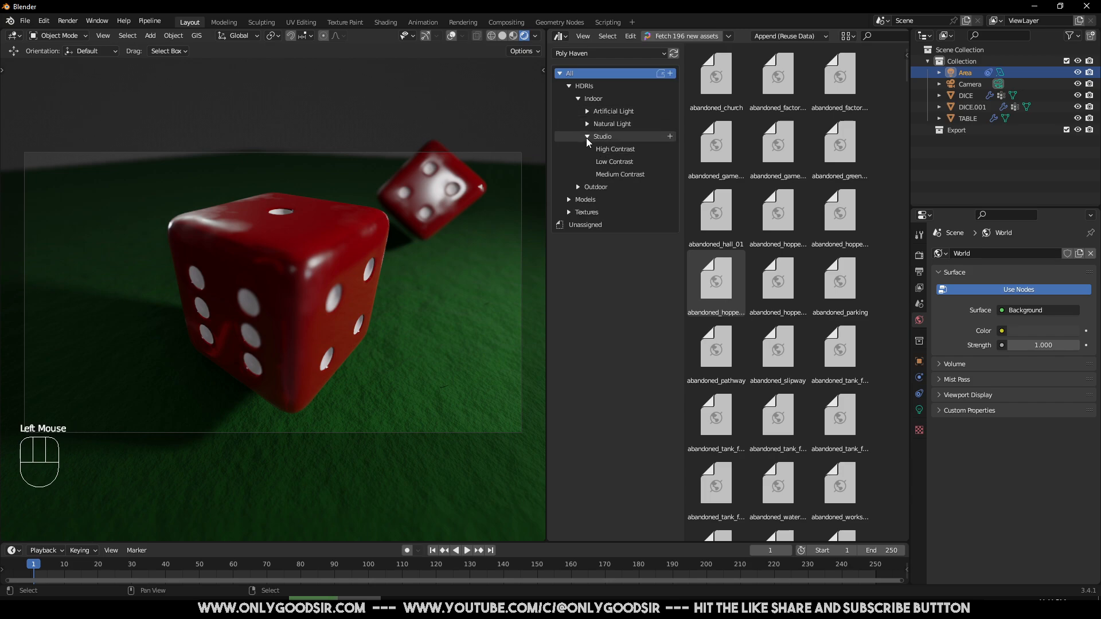
left_click(587, 137)
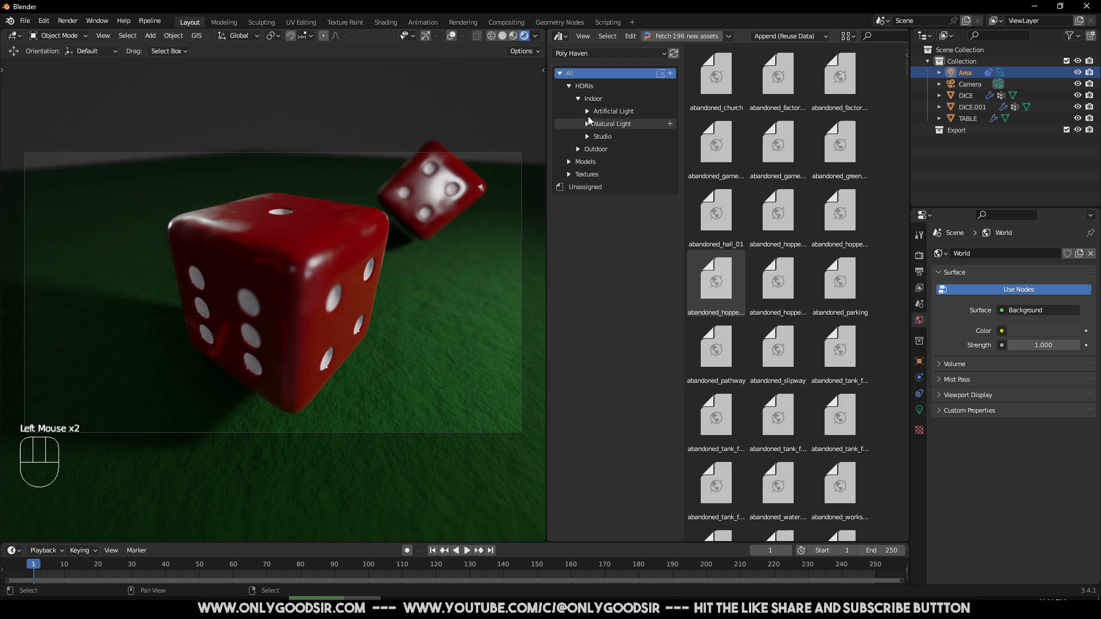
left_click(587, 111)
left_click(616, 123)
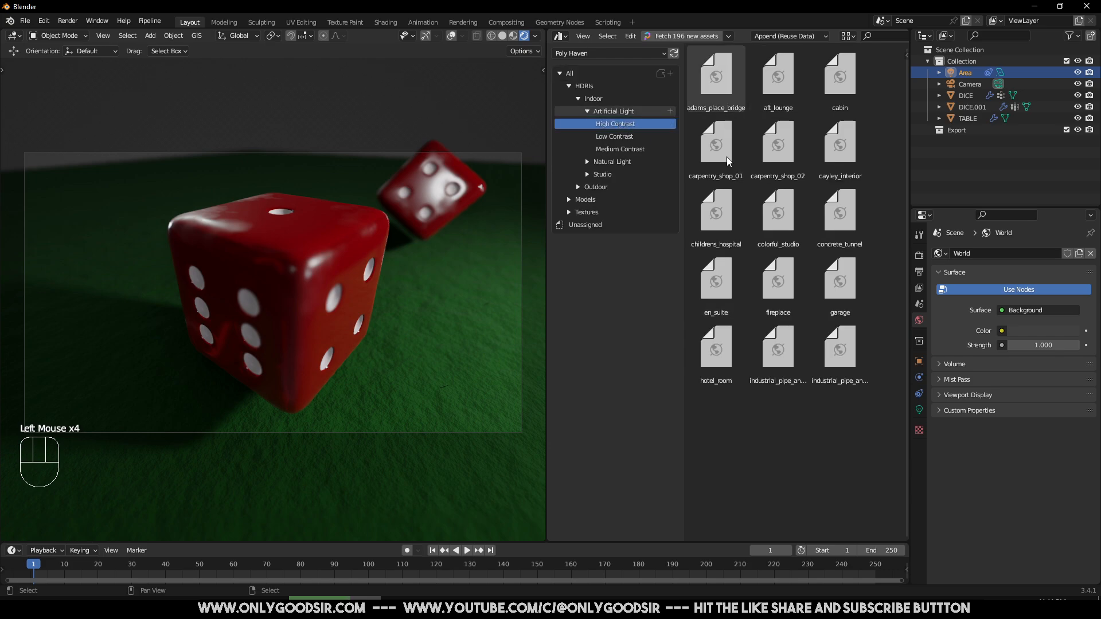
left_click(615, 137)
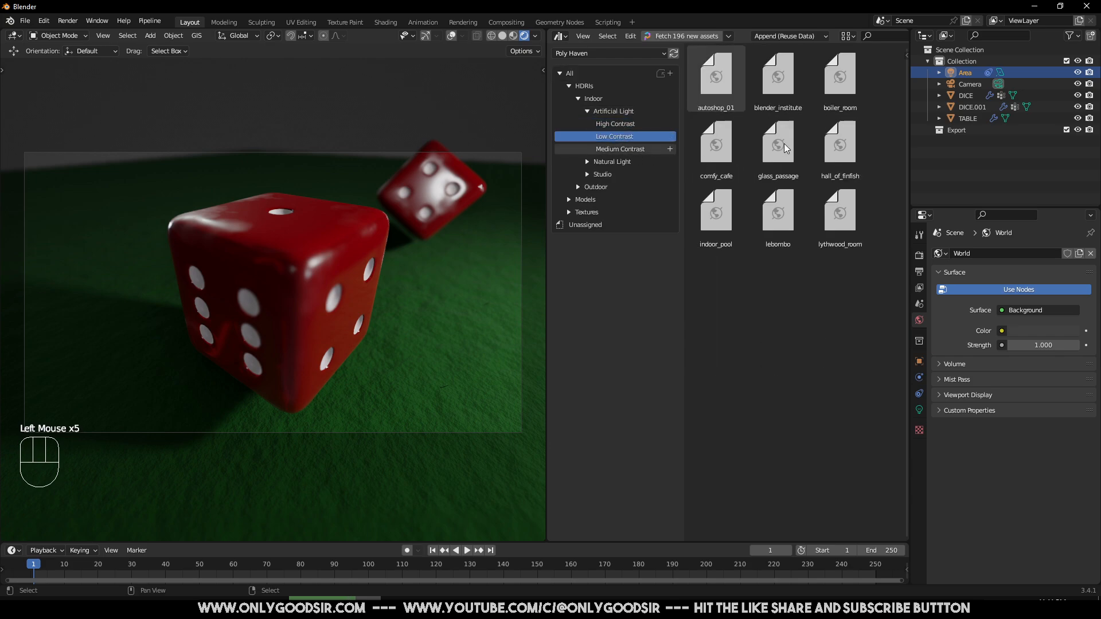
left_click(609, 150)
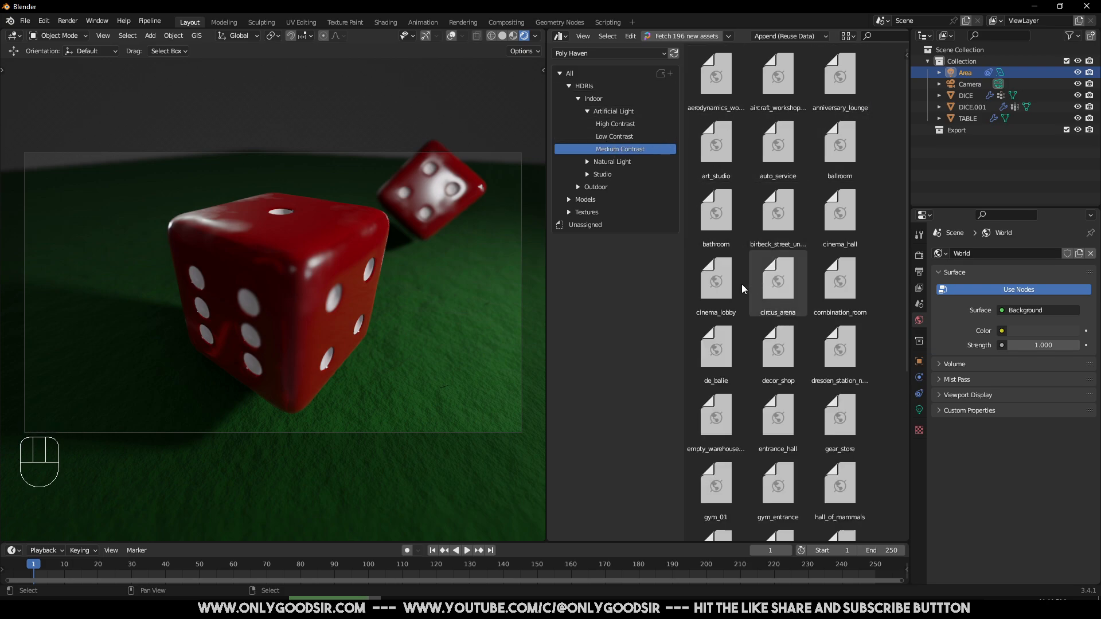
left_click_drag(715, 281, 387, 136)
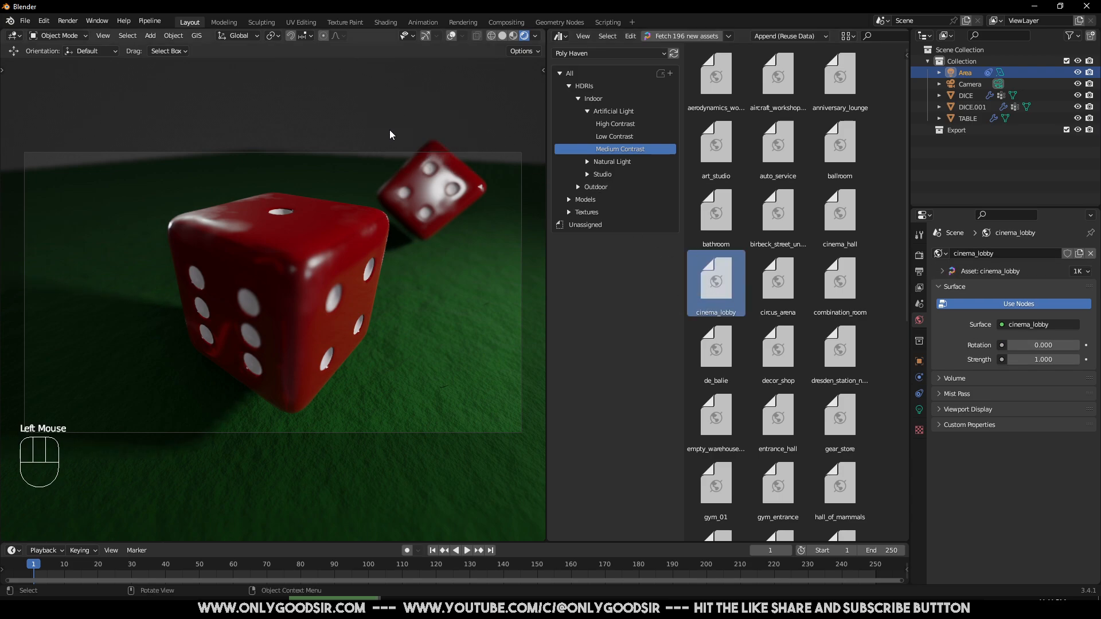
Step: Apply the cinema_lobby HDRI as the world again and enable Scene World in the camera view's rendered shading
left_click(536, 36)
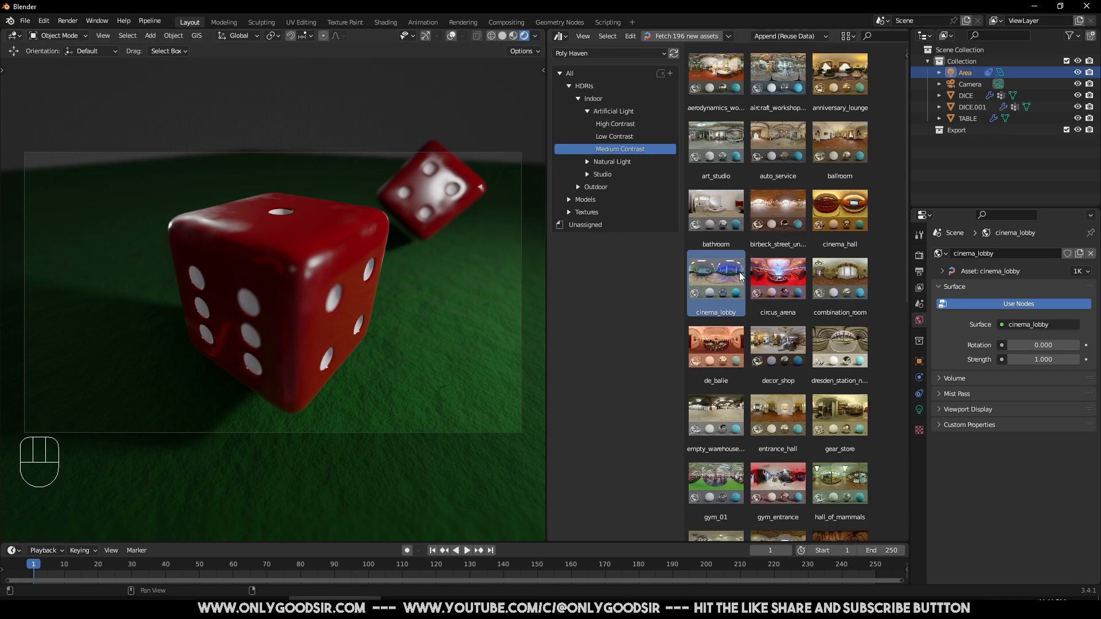
left_click_drag(729, 276, 433, 181)
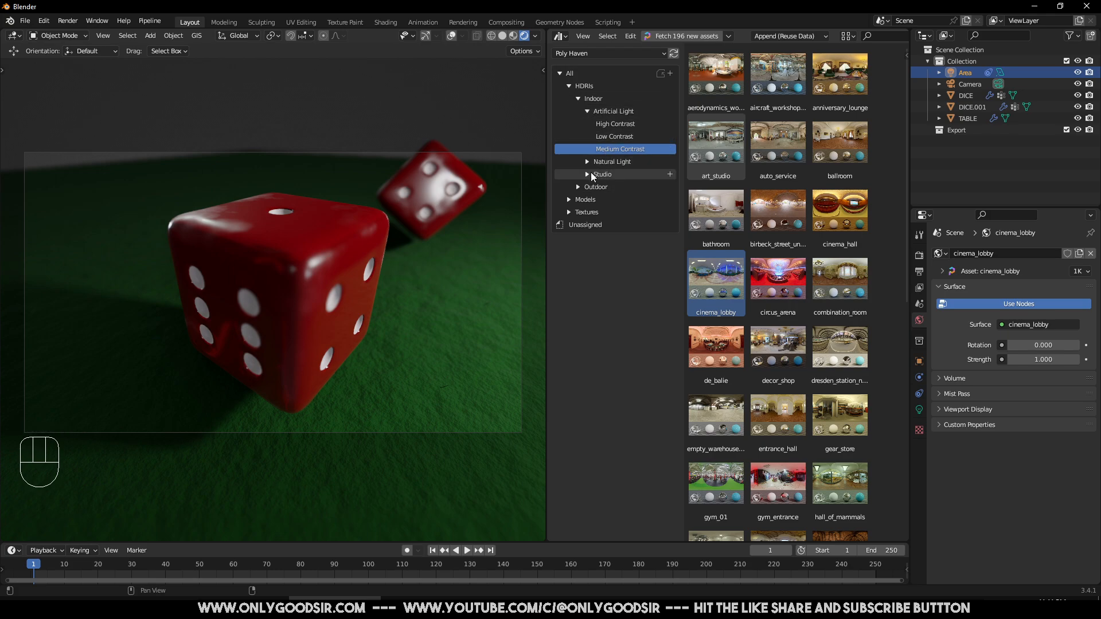
left_click(536, 36)
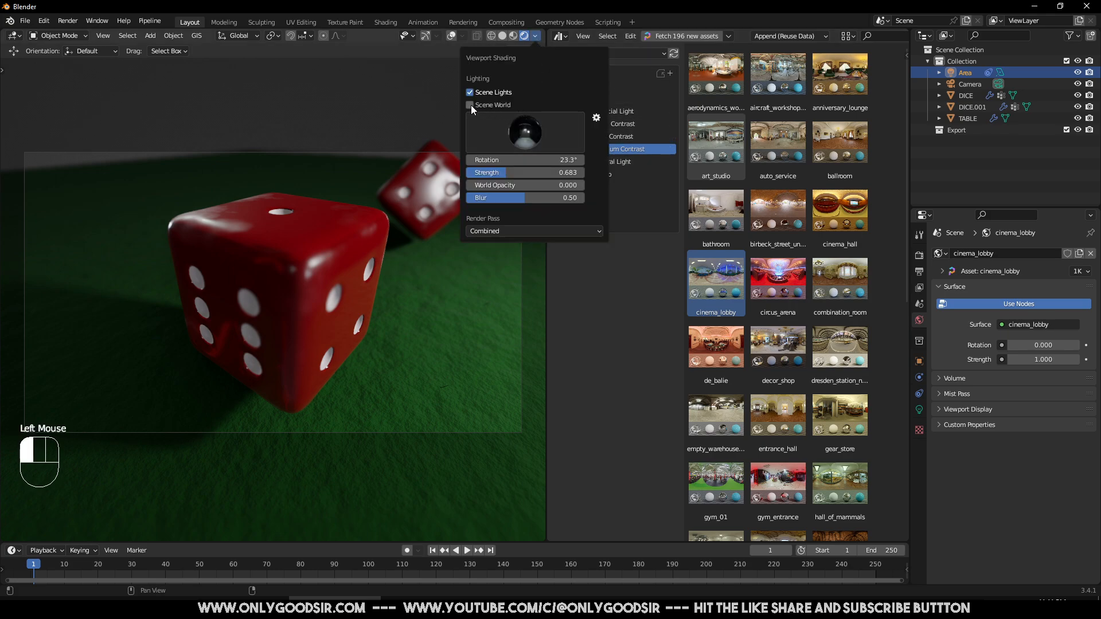
left_click(470, 105)
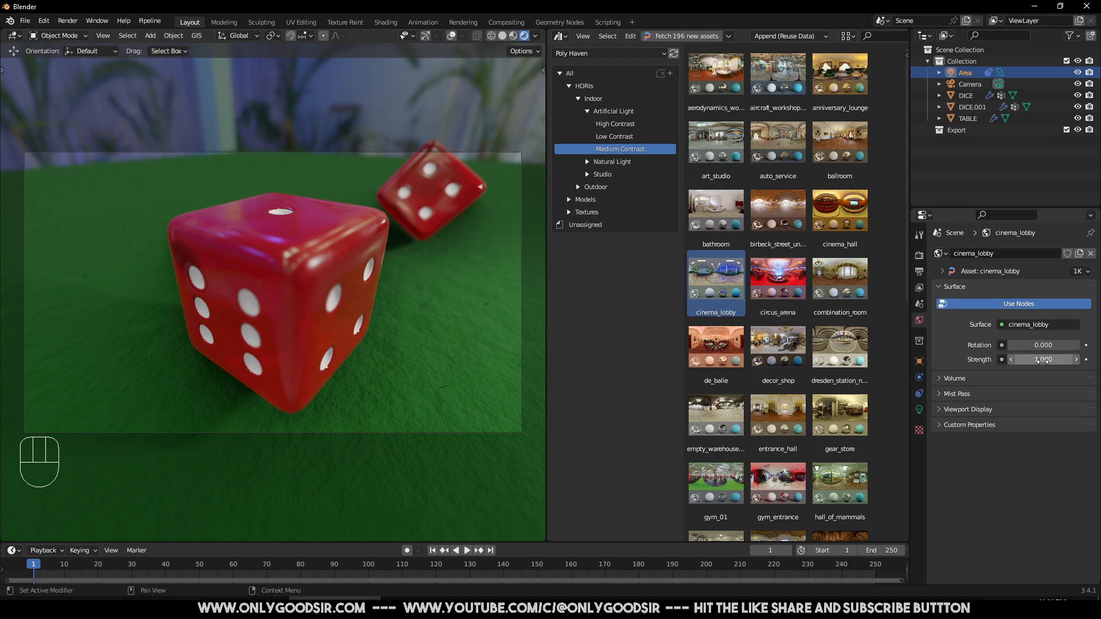
Step: Try the circus_arena, entrance_hall and cinema_hall HDRIs as the scene's world
left_click(969, 331)
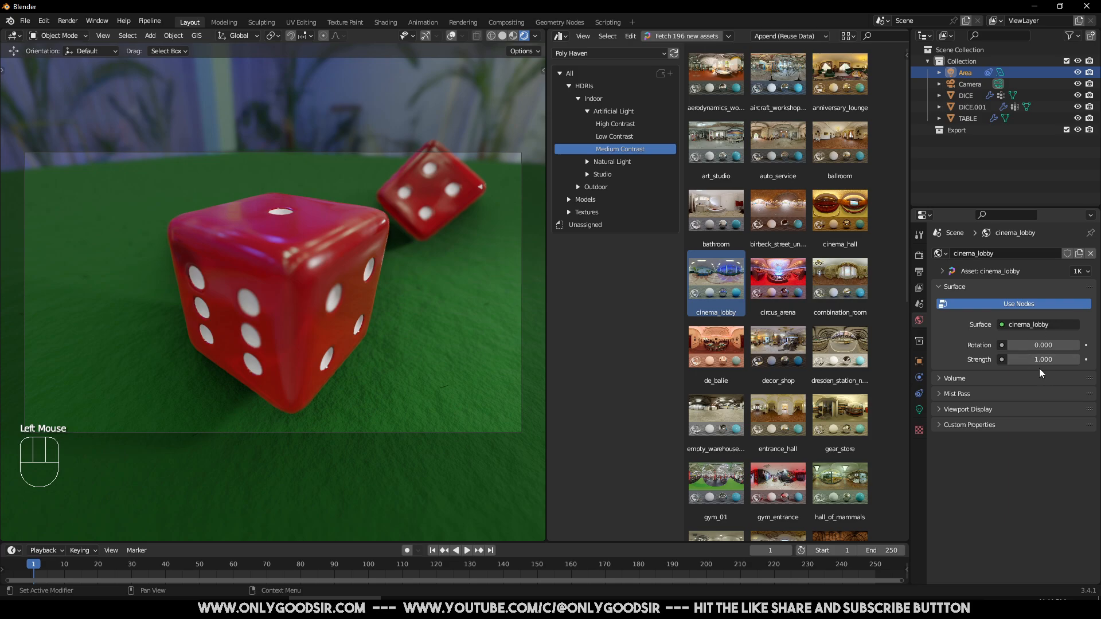
mouse_move(1039, 359)
left_mouse_down()
mouse_move(1006, 359)
mouse_move(1057, 359)
mouse_move(1042, 360)
left_mouse_up()
left_click(777, 278)
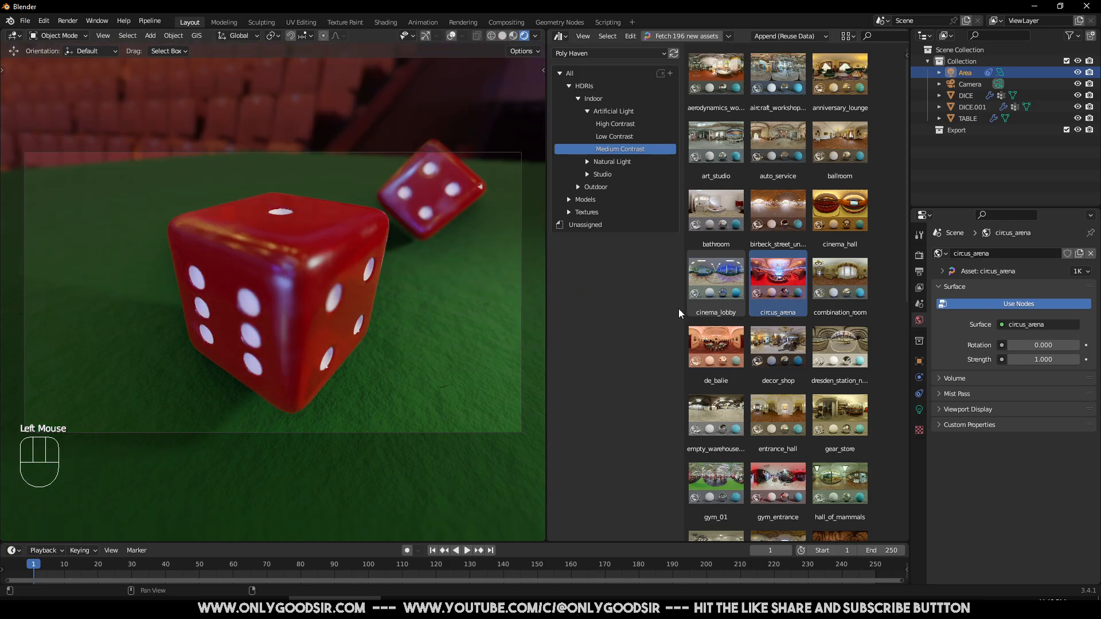
double_click(780, 409)
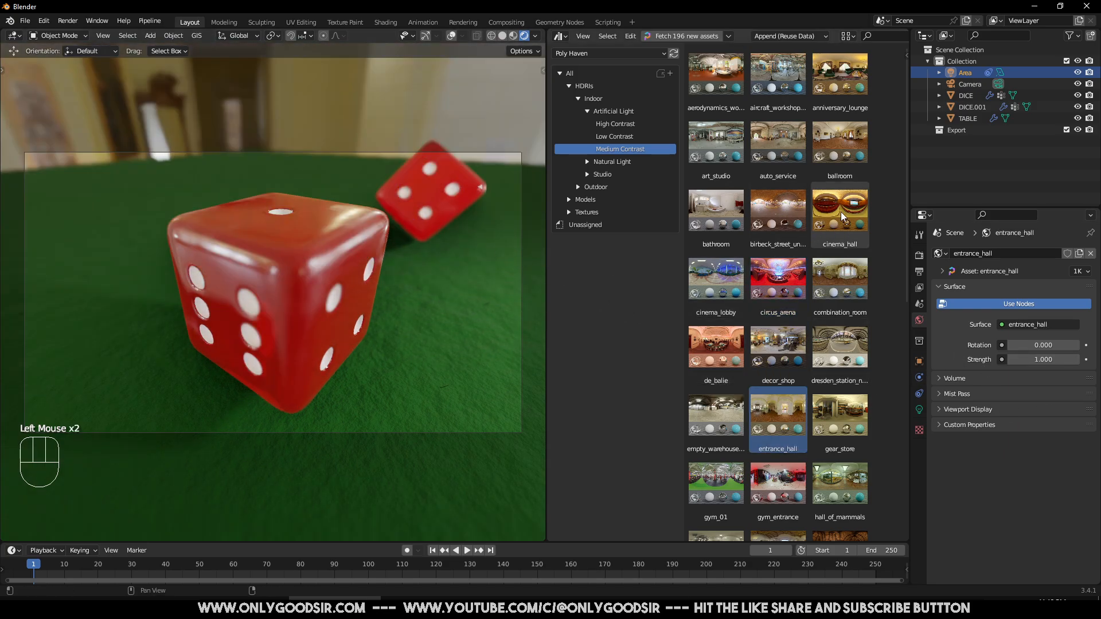
left_click(841, 211)
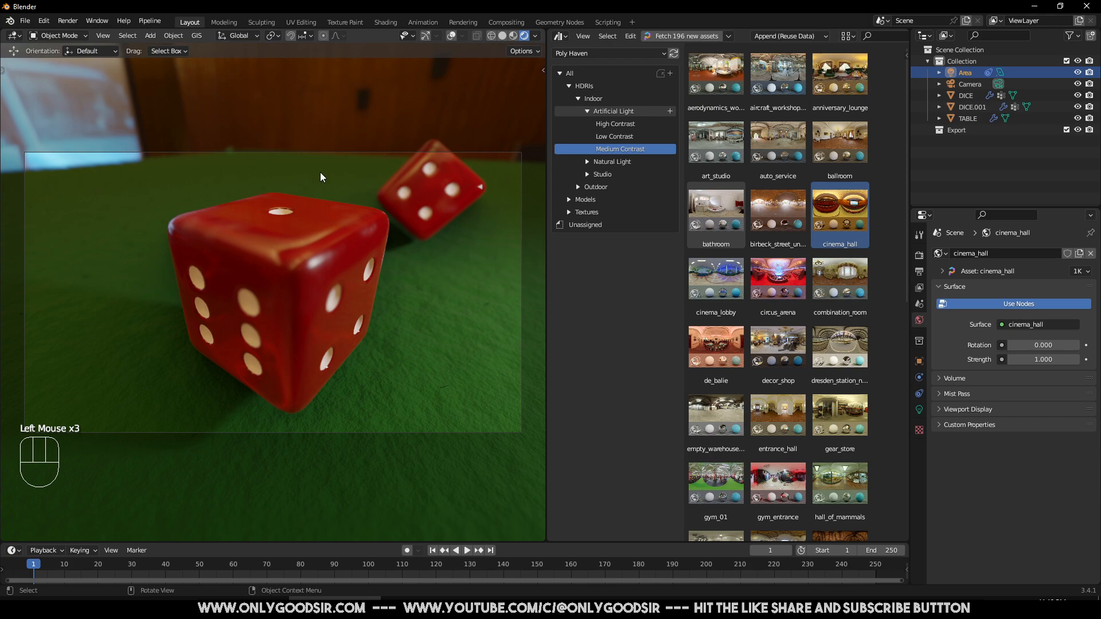
Step: Apply the gear_store HDRI as the scene's world and set its strength to 0.3
left_click_drag(839, 415, 404, 276)
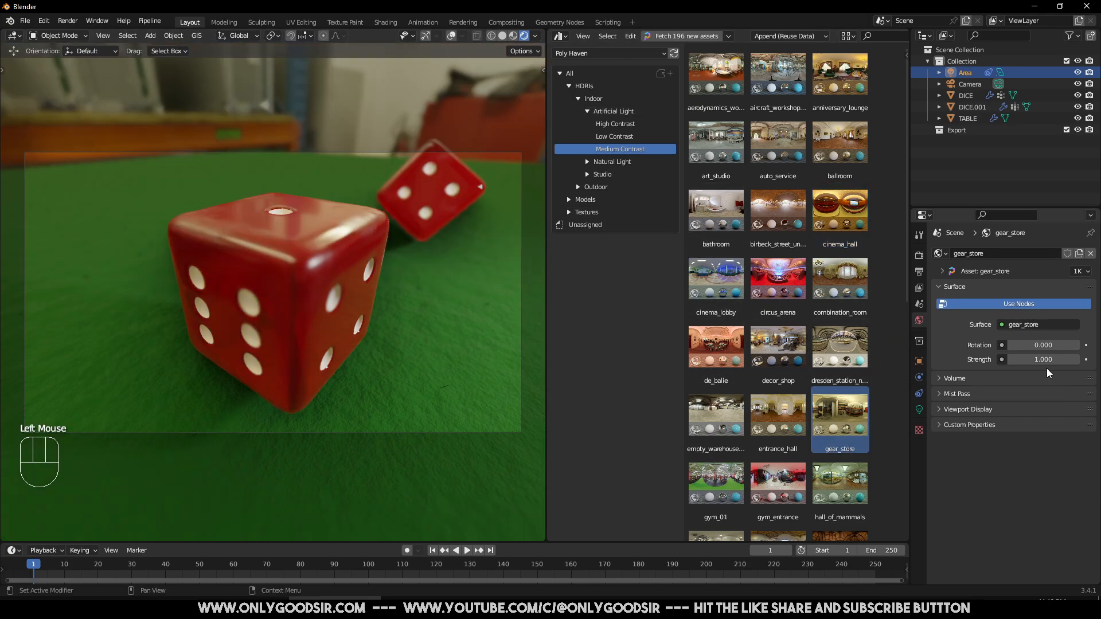
mouse_move(1043, 359)
left_mouse_down()
mouse_move(986, 359)
mouse_move(1038, 359)
left_mouse_up()
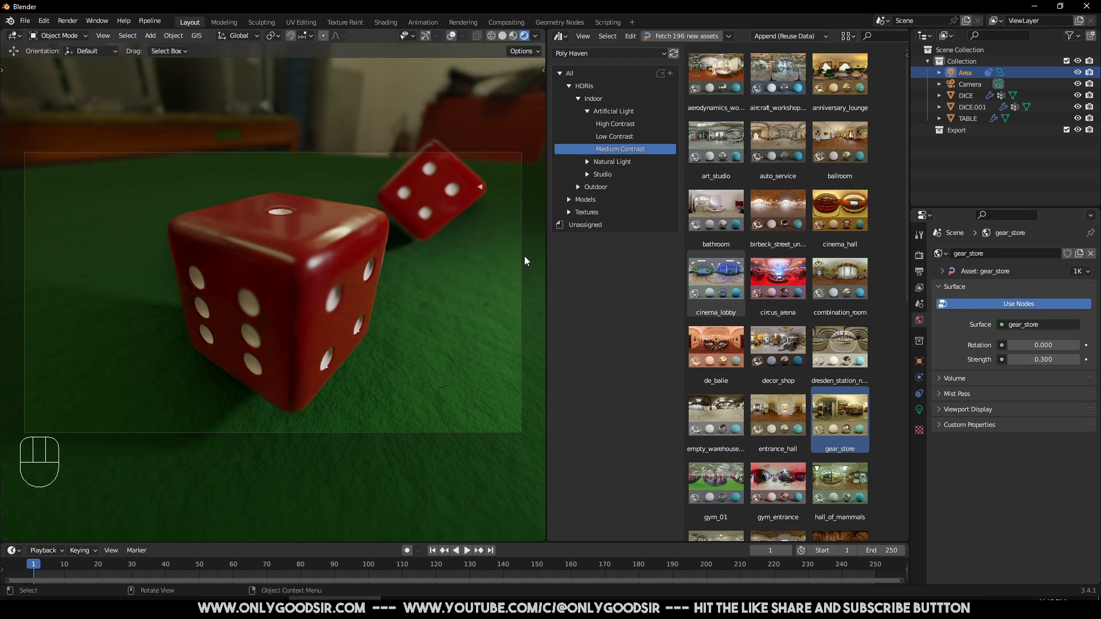
Step: Select the front die and enable Screen Space Refraction in its RED material's settings
left_click(346, 245)
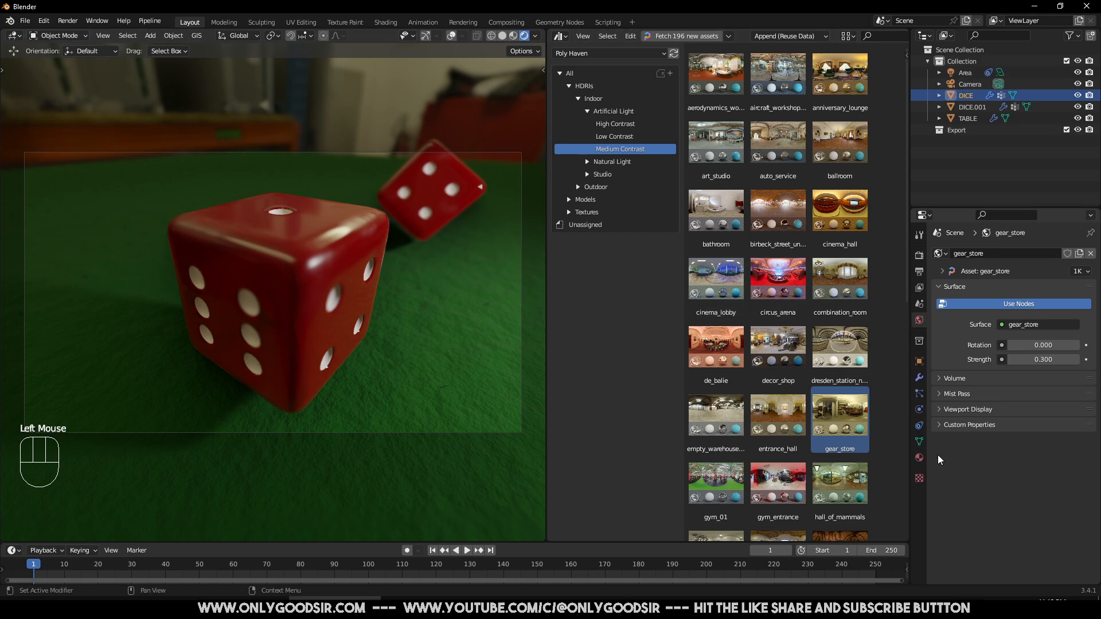
left_click(919, 457)
scroll(975, 467, "down", 5)
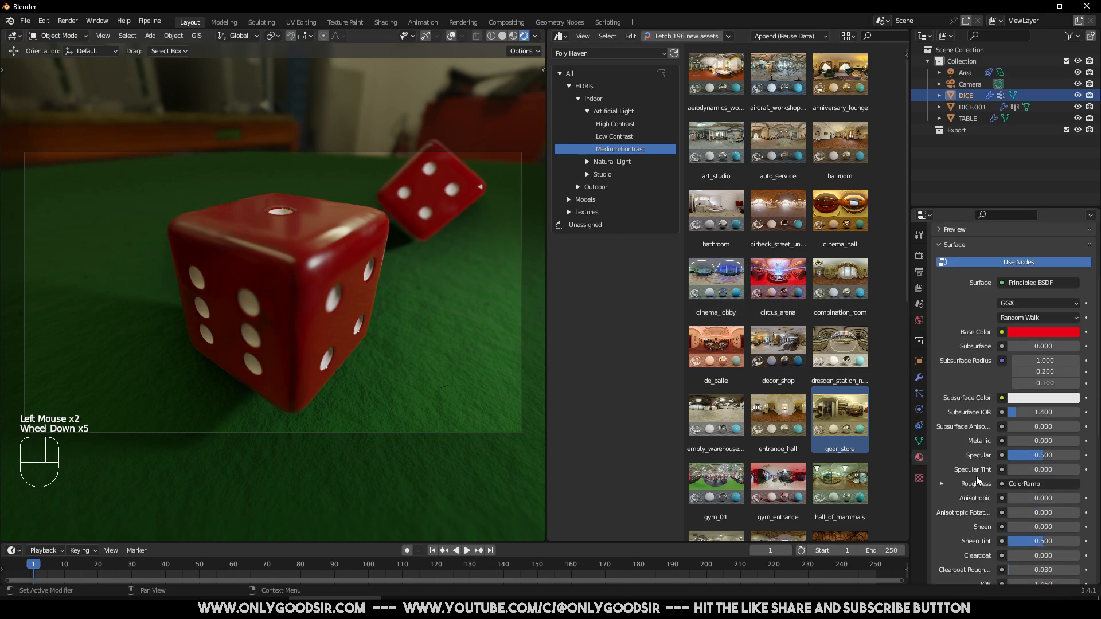
scroll(976, 479, "down", 4)
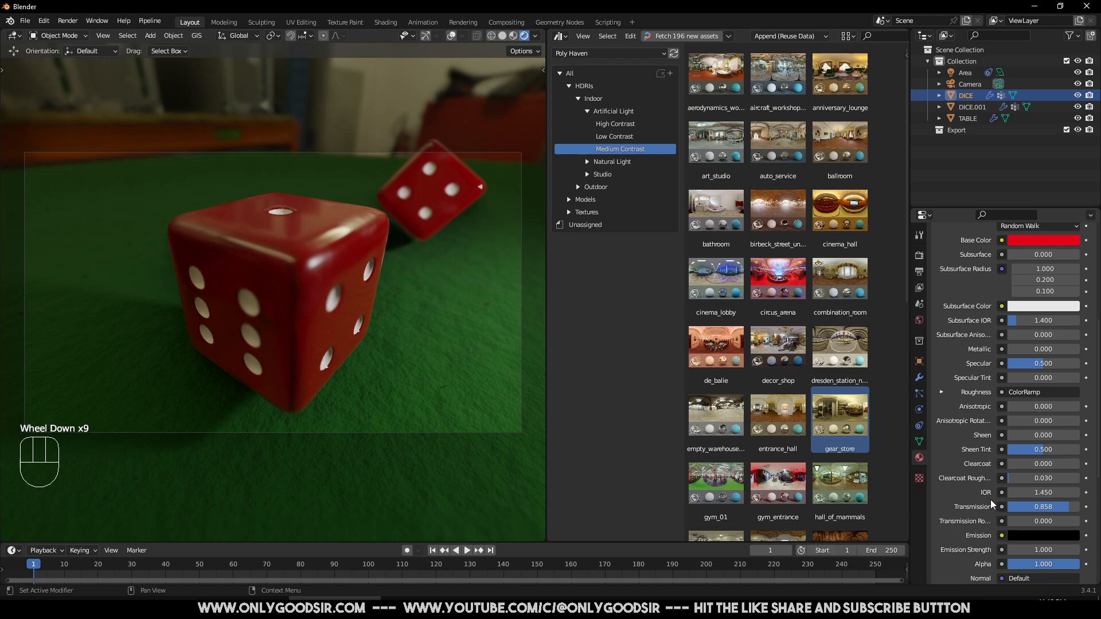
scroll(990, 501, "down", 3)
scroll(972, 513, "down", 6)
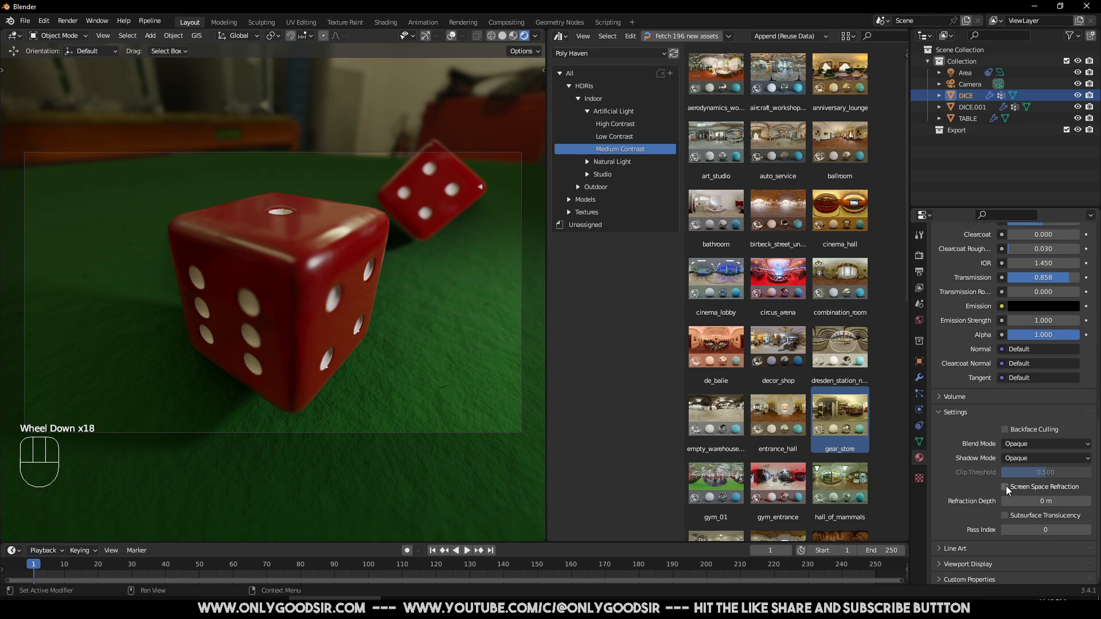
left_click(1005, 487)
scroll(918, 324, "up", 1)
Step: Enable Refraction under Screen Space Reflections in the scene's Eevee render settings
left_click(919, 320)
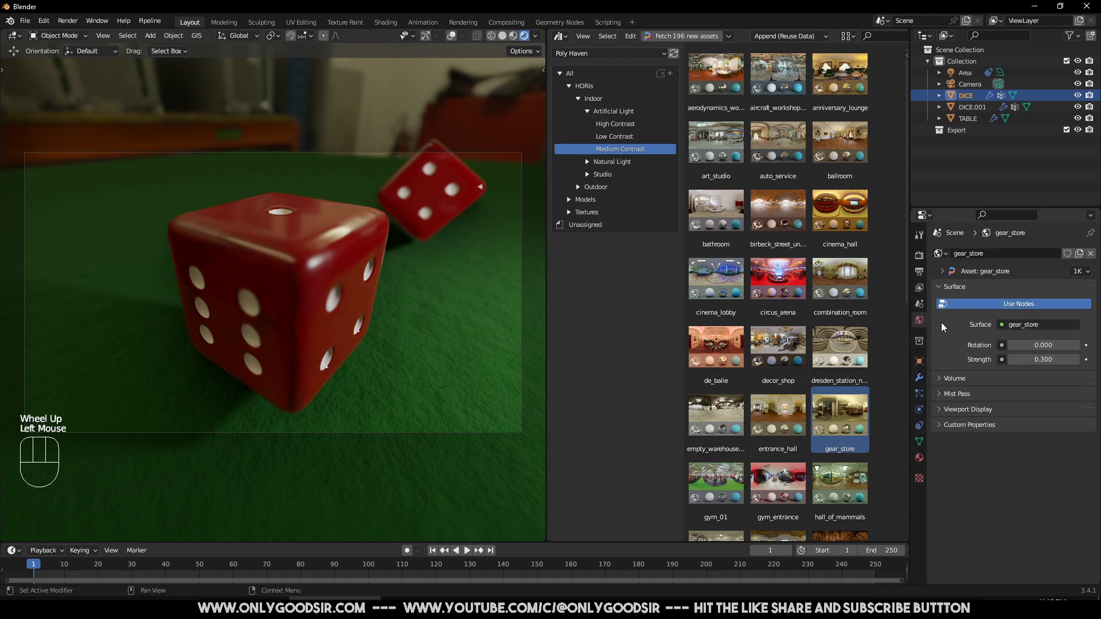
left_click(919, 254)
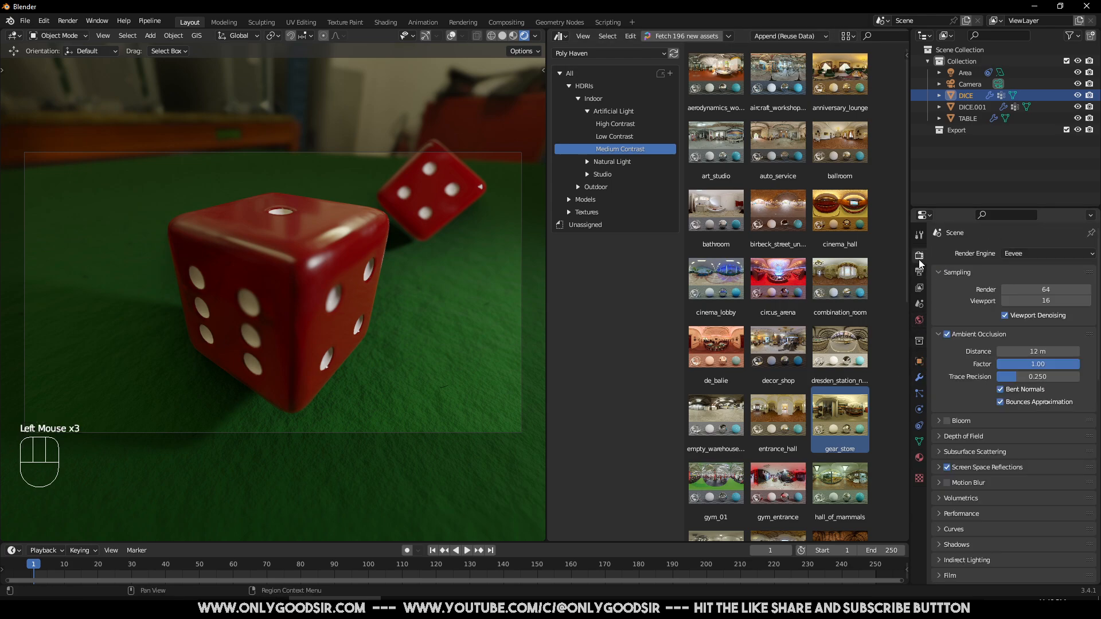
scroll(953, 473, "down", 1)
left_click(938, 445)
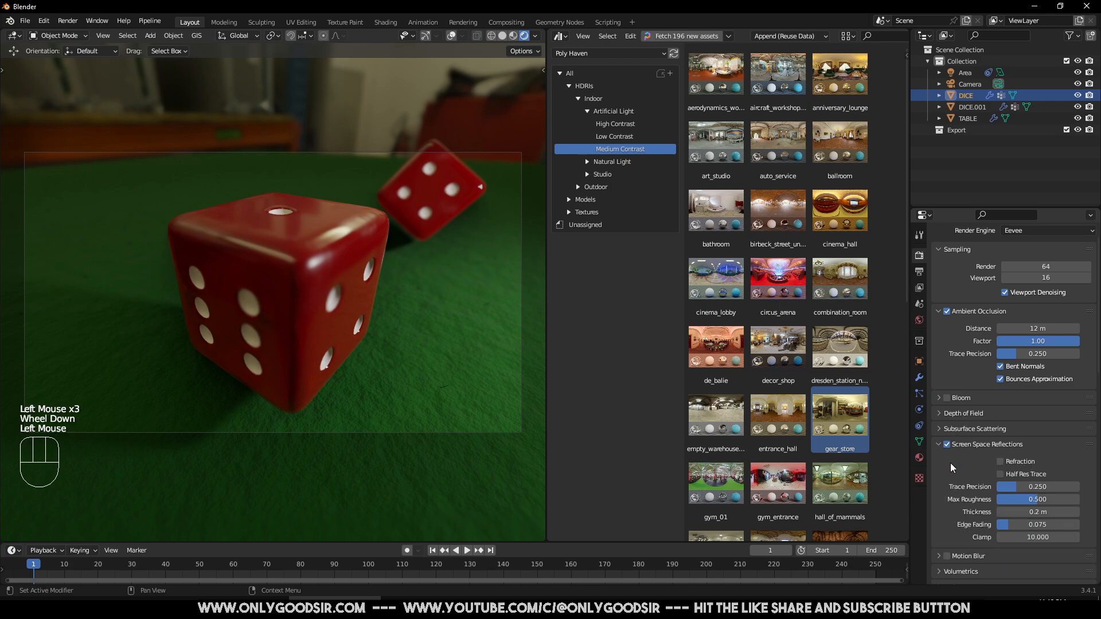
scroll(948, 473, "down", 3)
left_click(1000, 393)
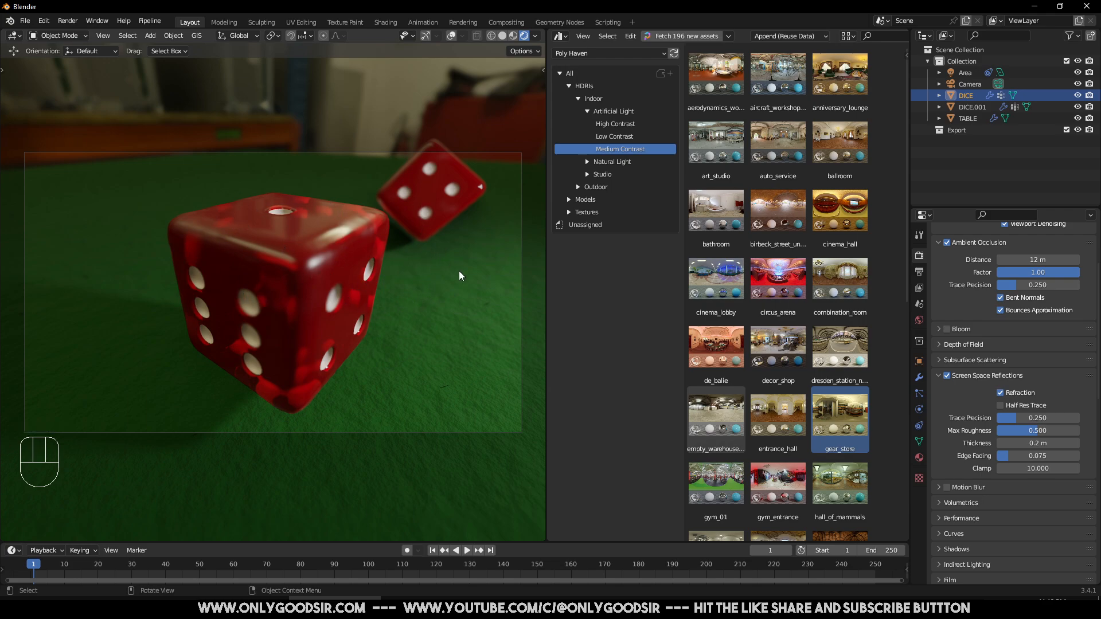
Step: Move the dark stop of the RED material's roughness ColorRamp to position 0.363 on the front die
left_click(356, 233)
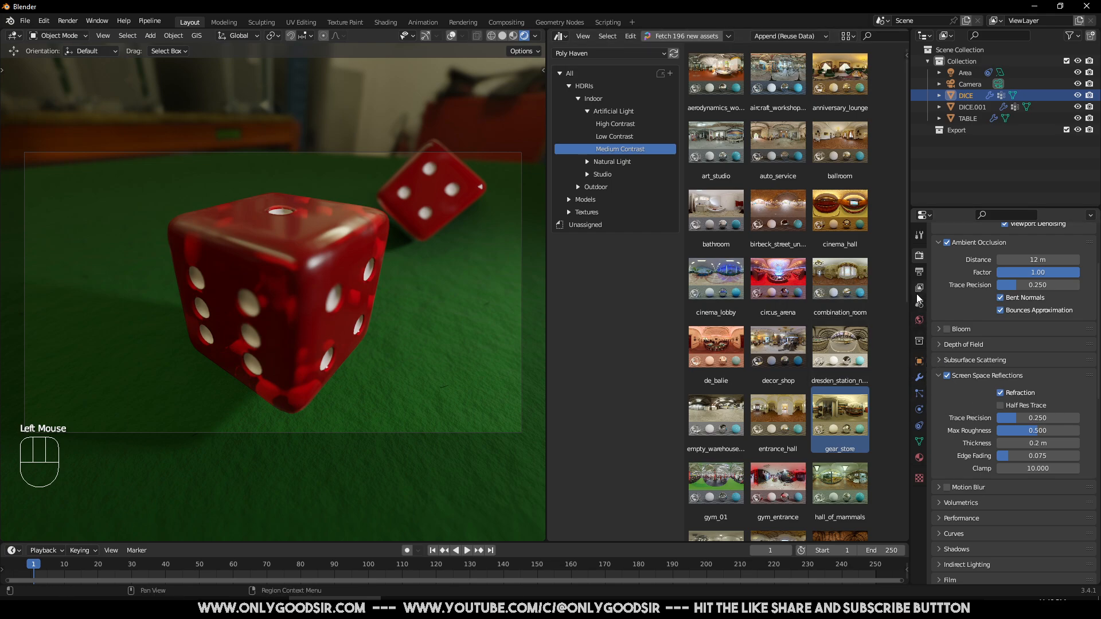
left_click(919, 457)
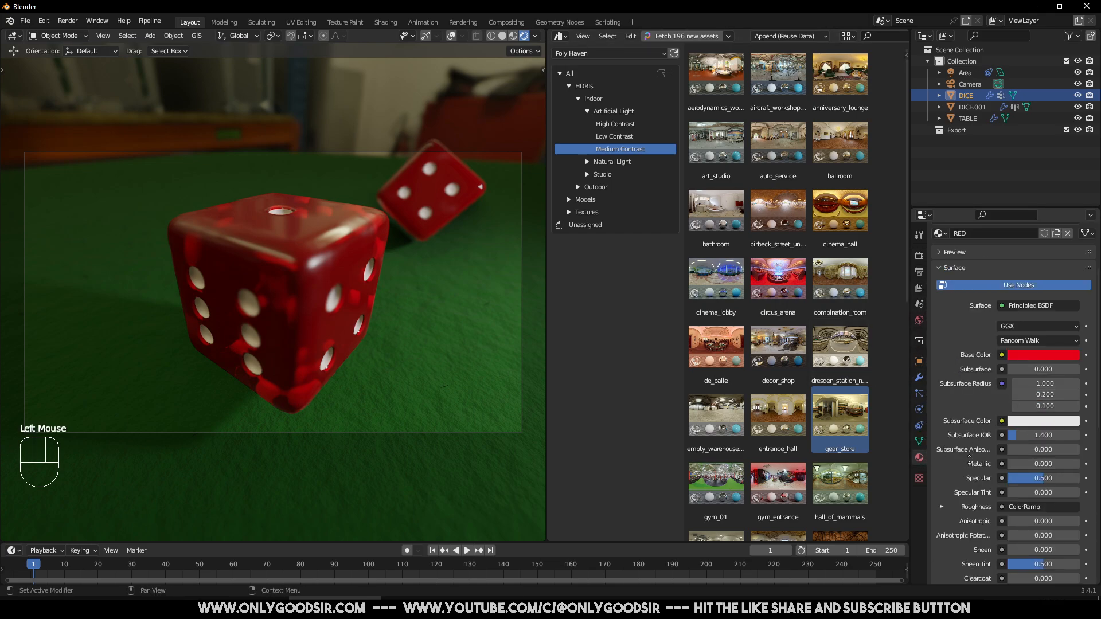
middle_click_drag(969, 456, 972, 322)
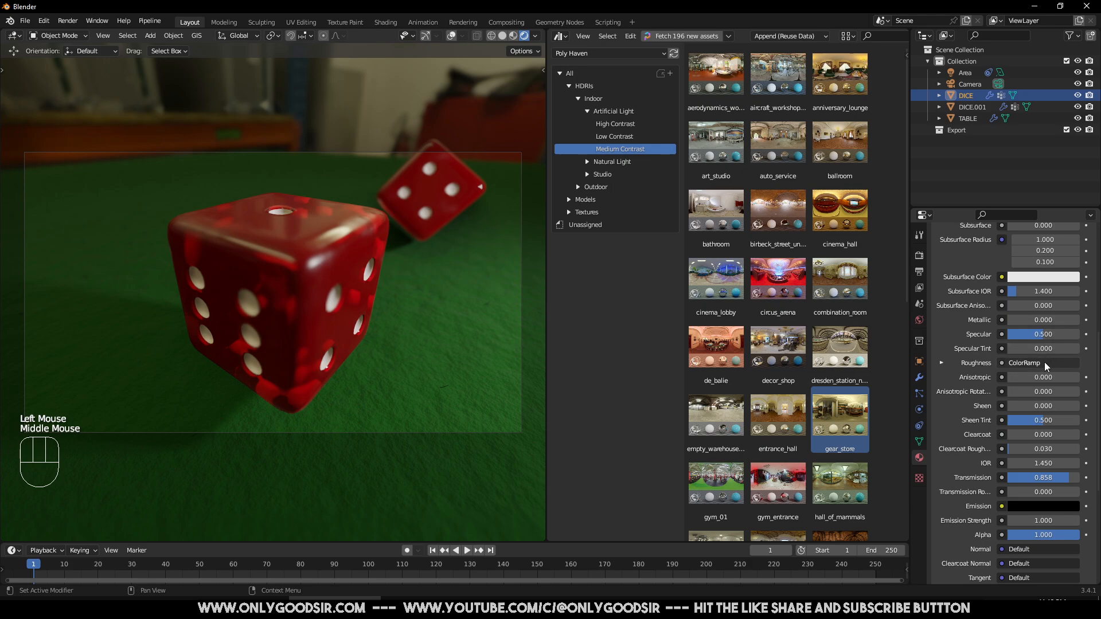
left_click(941, 363)
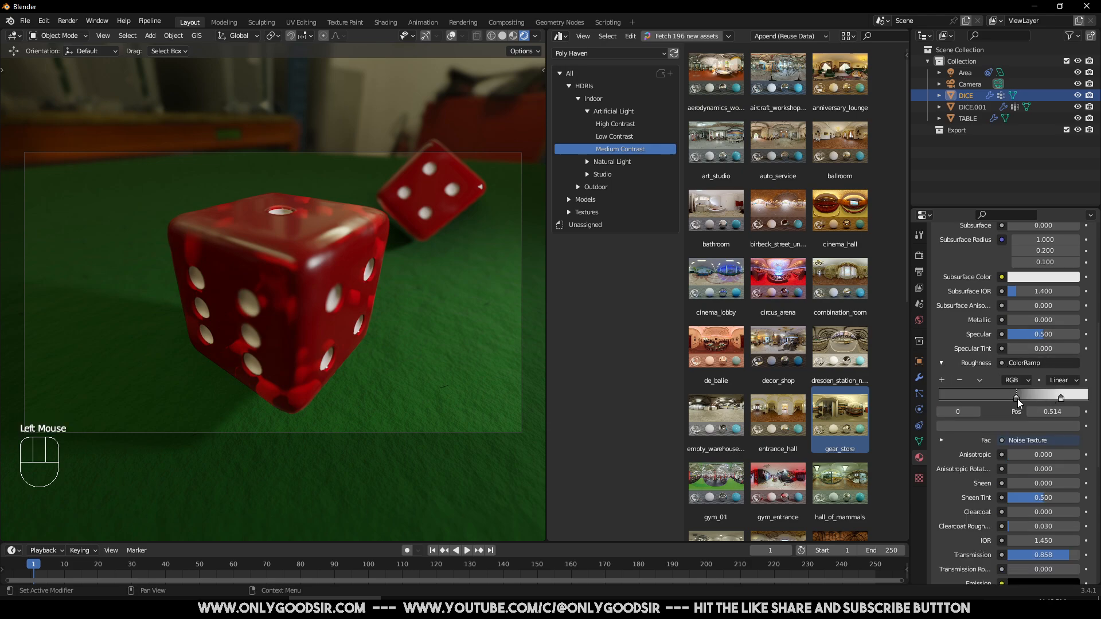
left_click_drag(1017, 398, 992, 397)
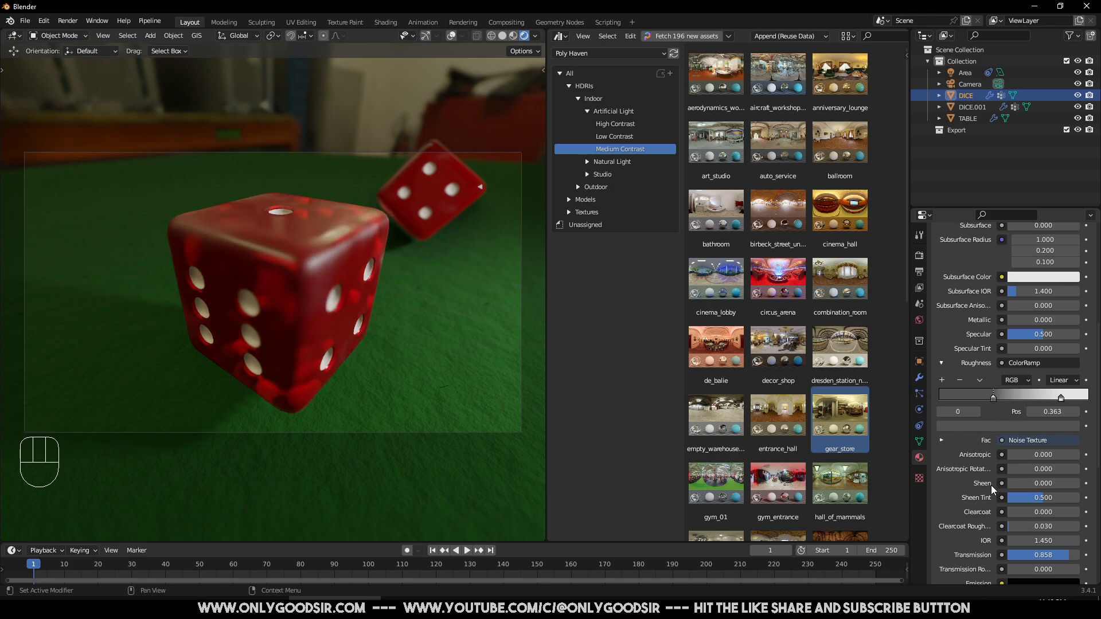
Step: Test the front die's RED material without transmission, and set its transmission to 1.000
scroll(991, 484, "down", 3)
left_click(1050, 490)
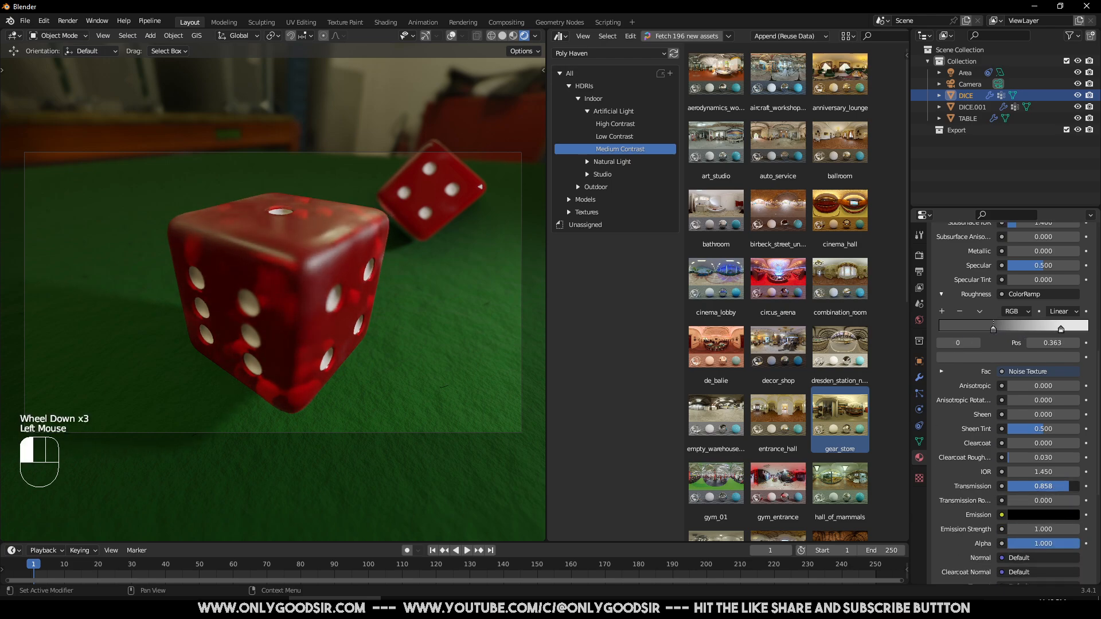
left_click_drag(1051, 486, 1010, 486)
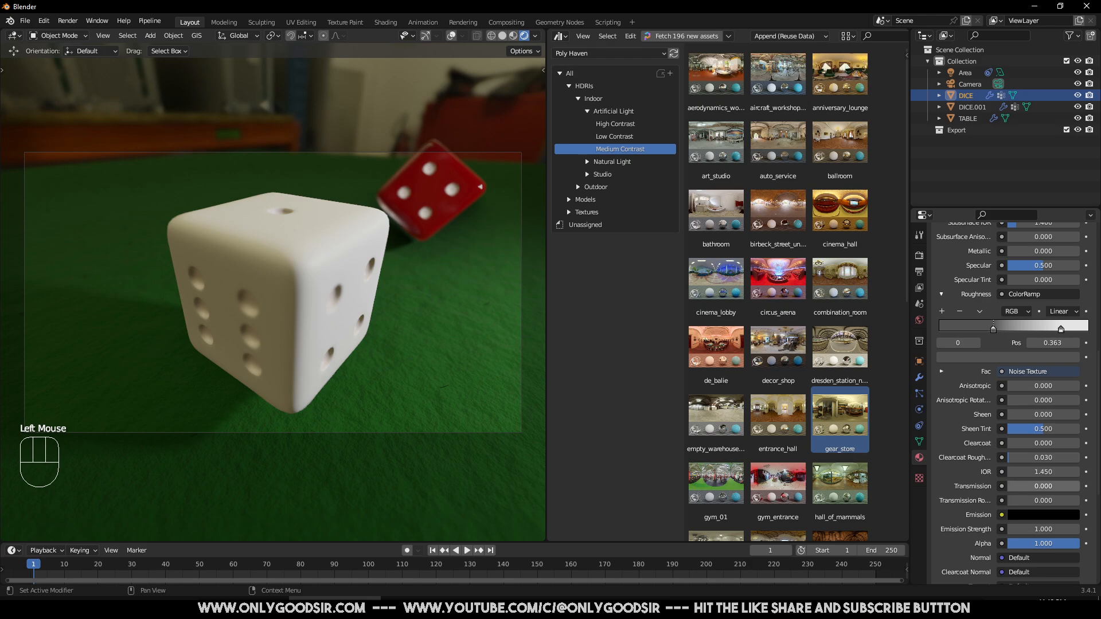
double_click(1022, 486)
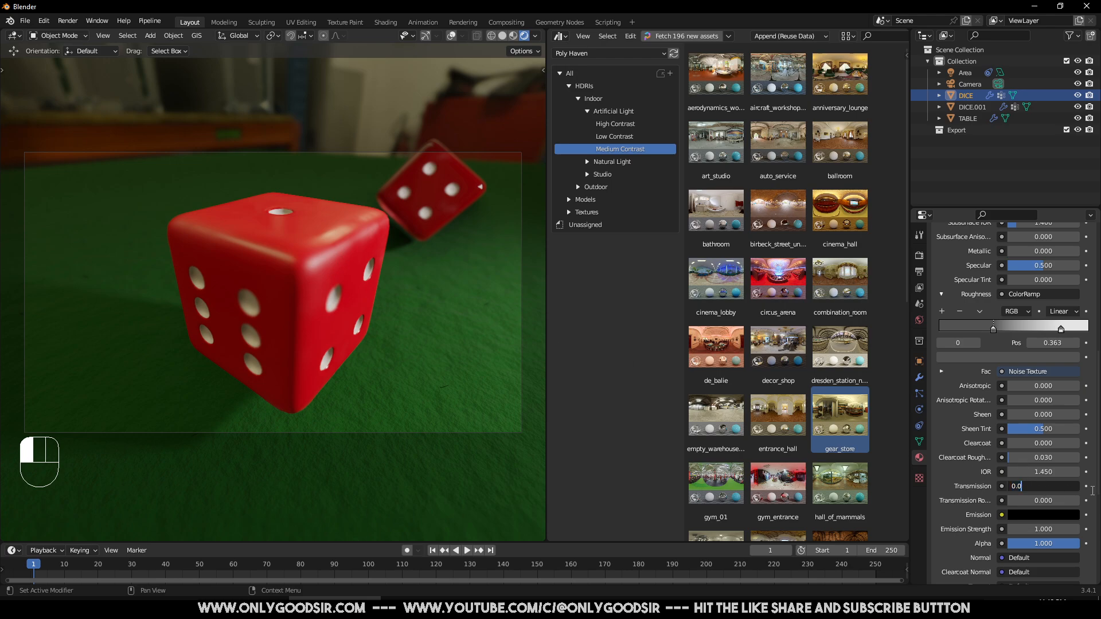
left_click(950, 486)
left_click_drag(1025, 486, 1071, 486)
mouse_move(1066, 486)
left_mouse_down()
mouse_move(1033, 487)
mouse_move(1080, 486)
mouse_move(1007, 486)
mouse_move(1080, 486)
left_mouse_up()
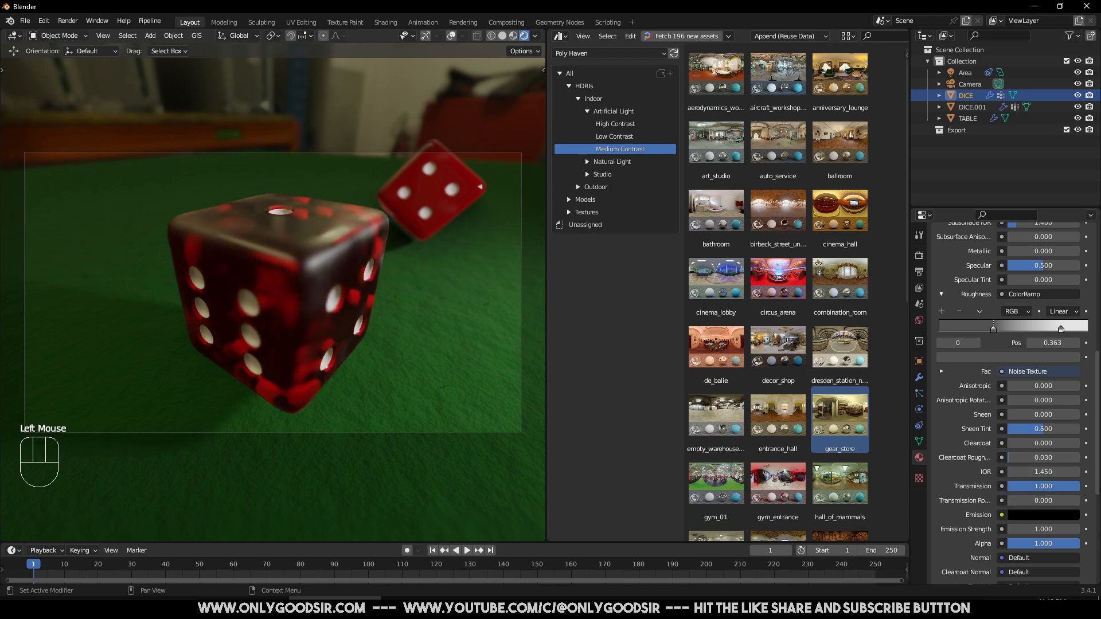
Step: Compare the front and back dice up close, and try the bathroom HDRI as the scene's world
middle_click_drag(236, 265, 352, 271)
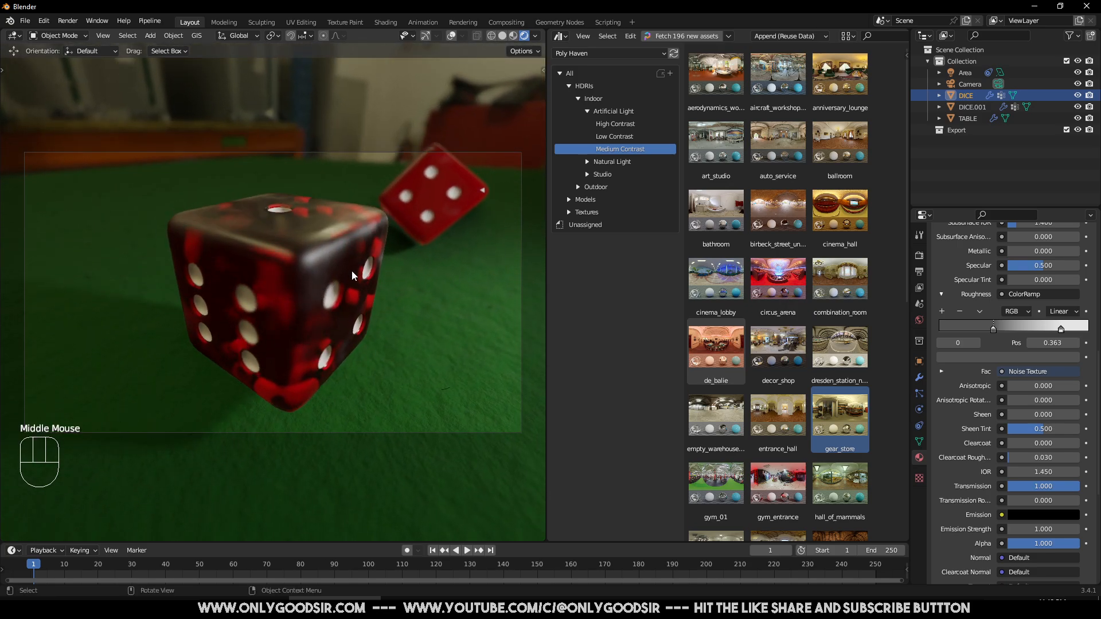
middle_click_drag(458, 246, 250, 373, "shift")
scroll(334, 315, "up", 4)
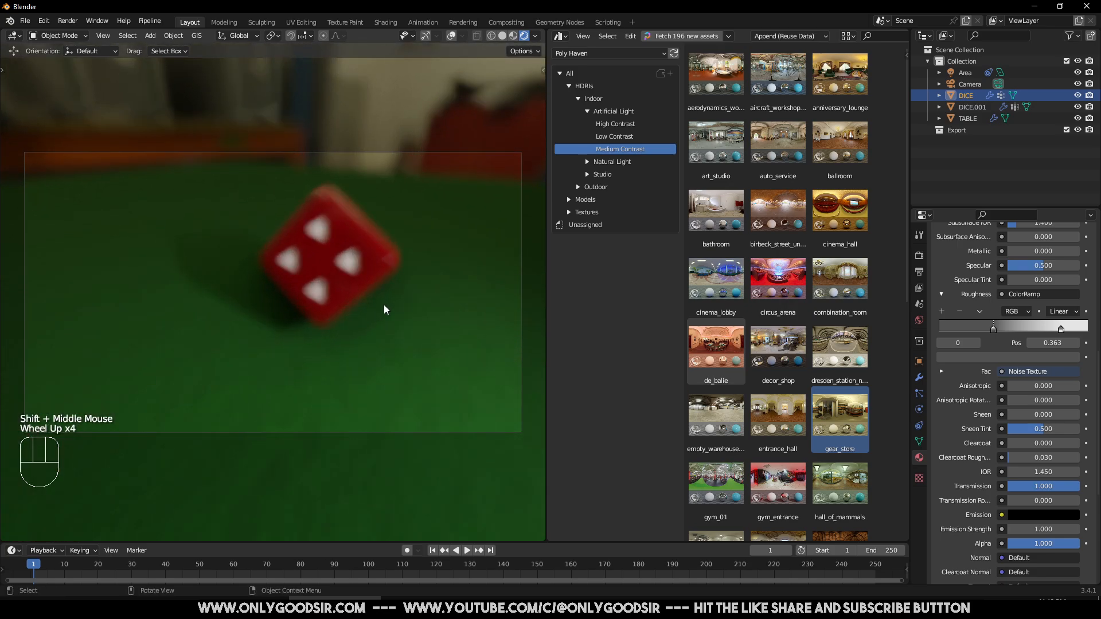
middle_click_drag(385, 307, 364, 319)
scroll(324, 346, "down", 3)
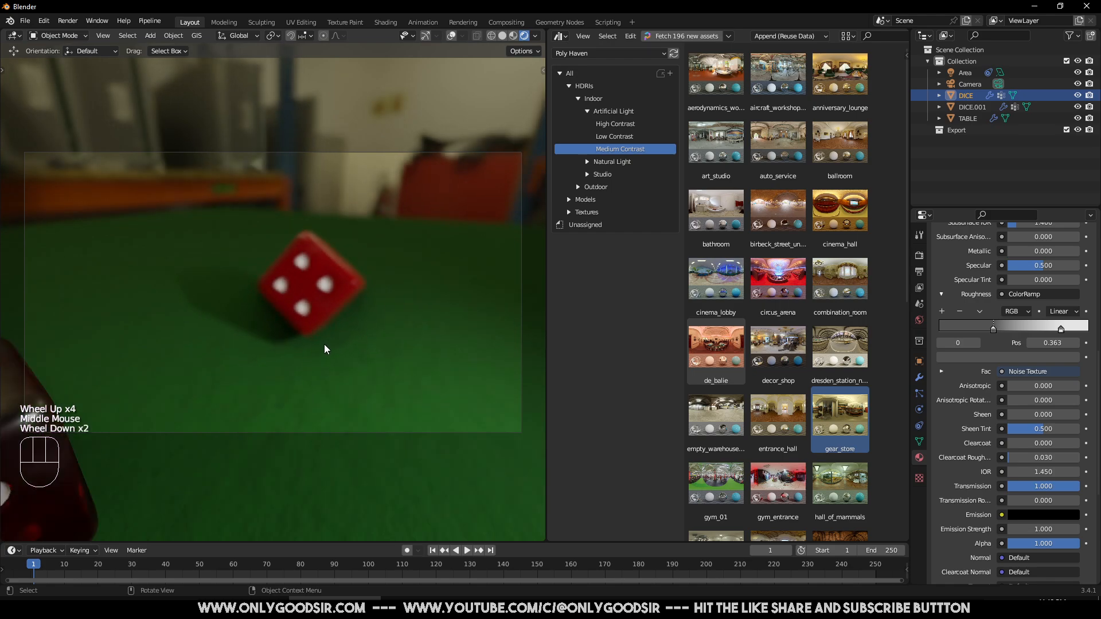
middle_click_drag(260, 343, 381, 250, "shift")
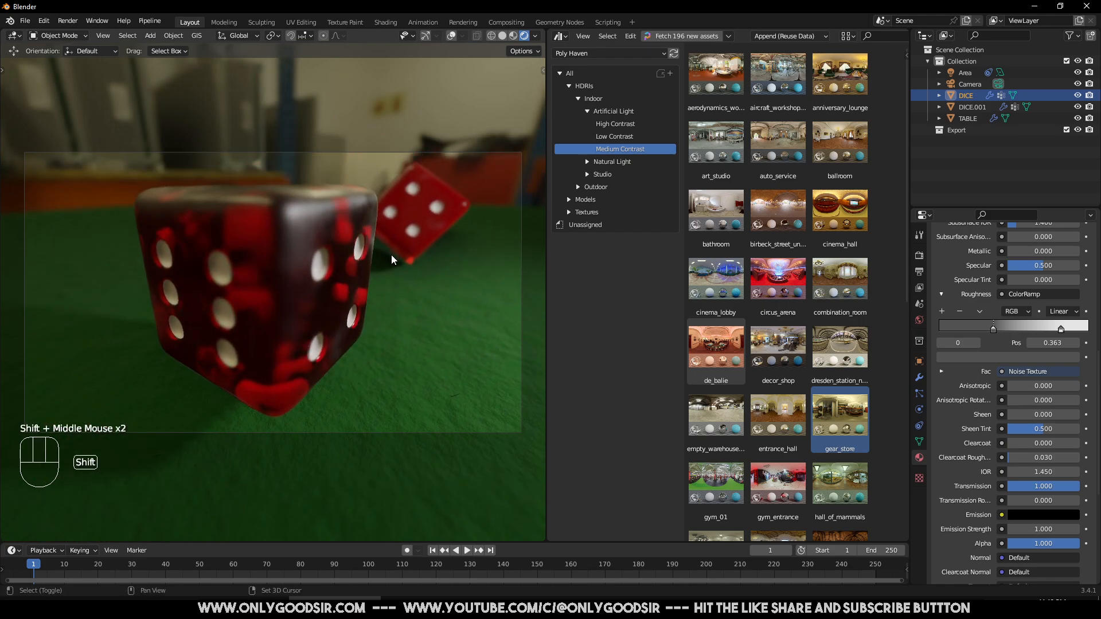
left_click_drag(715, 211, 475, 169)
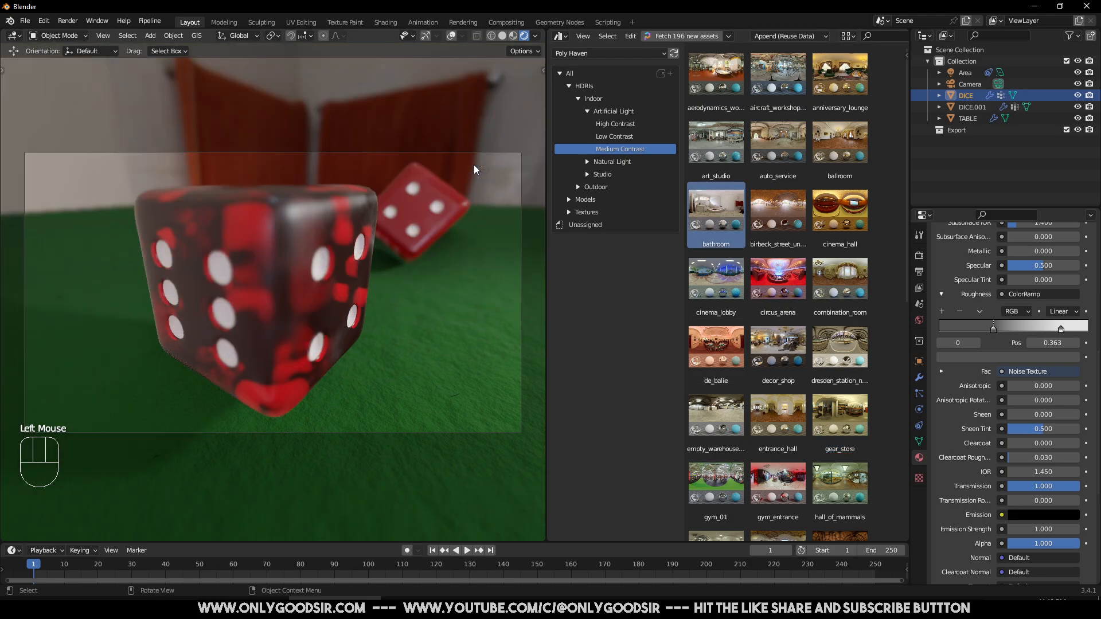
scroll(411, 329, "down", 2)
middle_click_drag(364, 293, 362, 303)
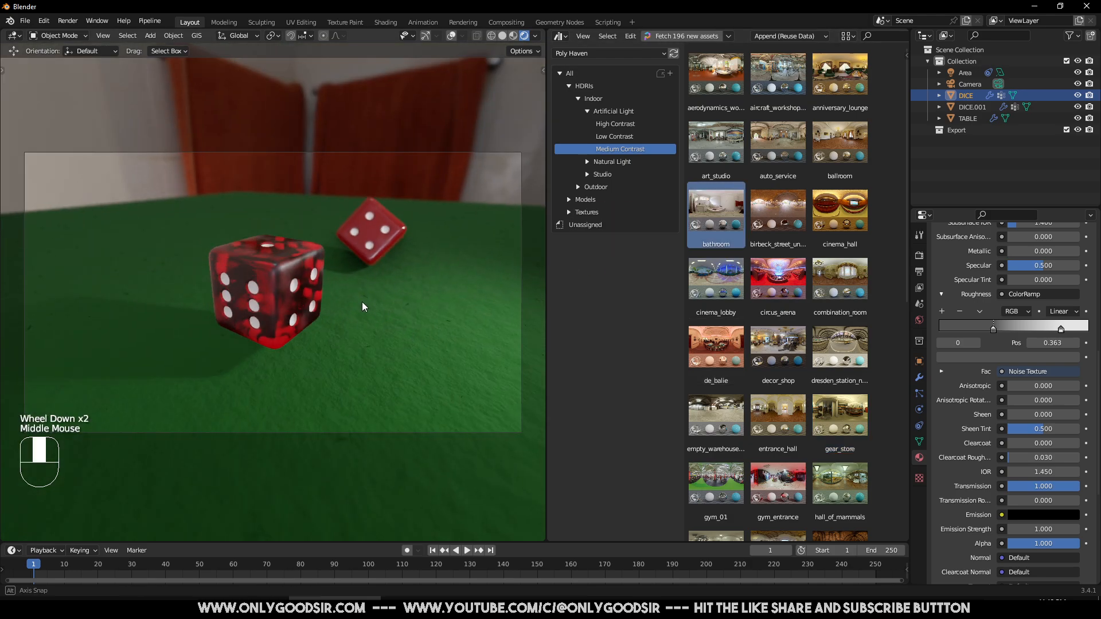
Step: Select the back die and apply the gym_entrance HDRI as the scene's world
left_click(373, 230)
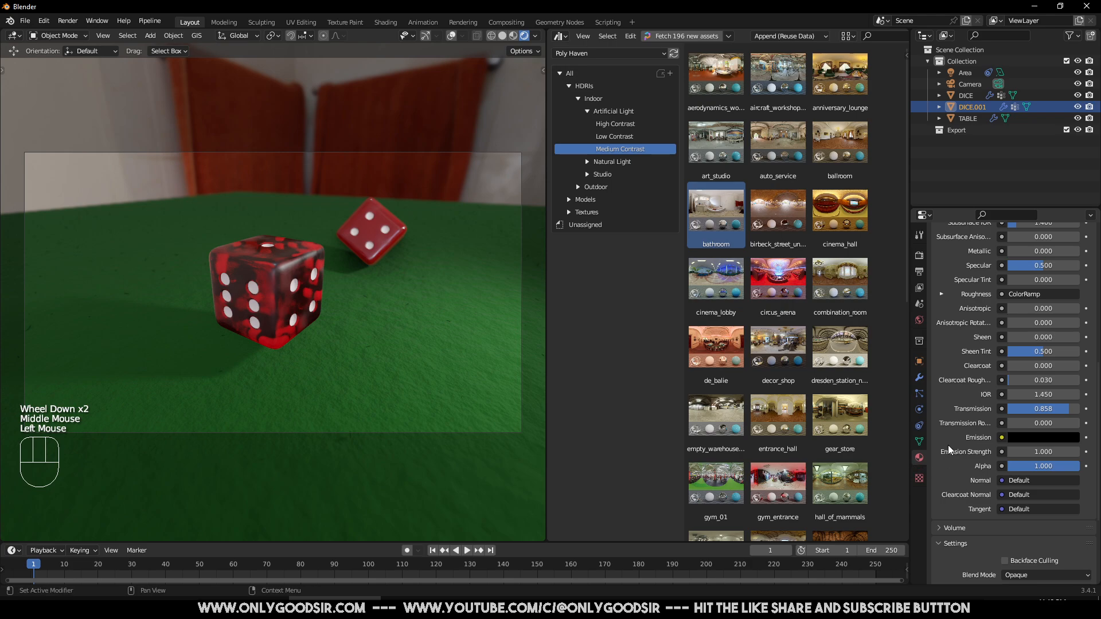
left_click_drag(777, 484, 459, 204)
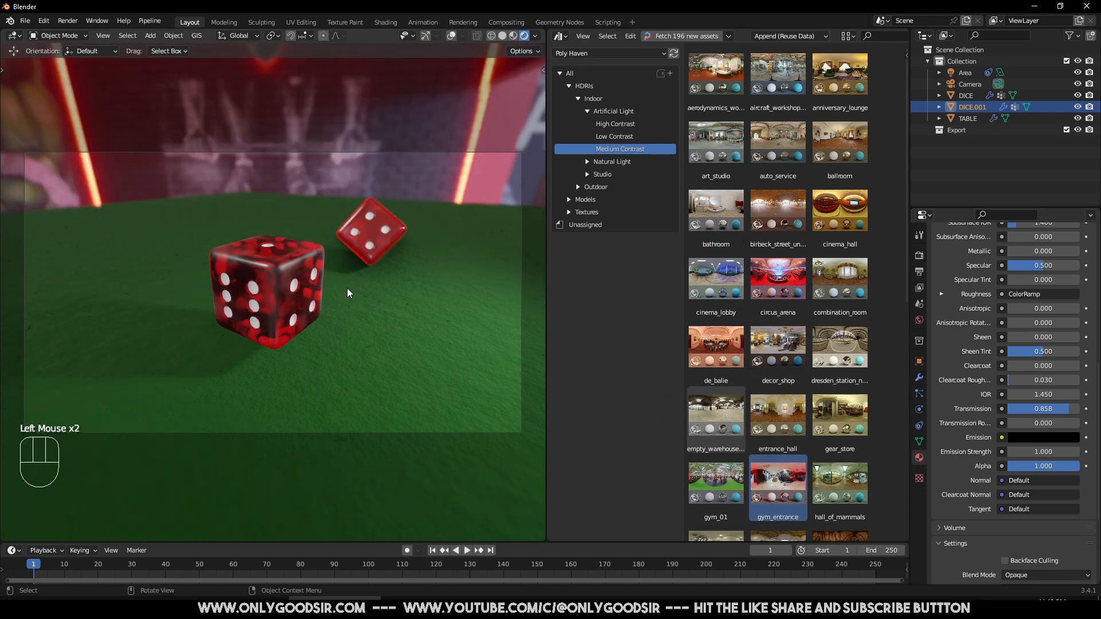
Step: Try the cinema_lobby HDRI as the scene's world, and reapply the gym_entrance HDRI
left_click_drag(716, 275, 427, 178)
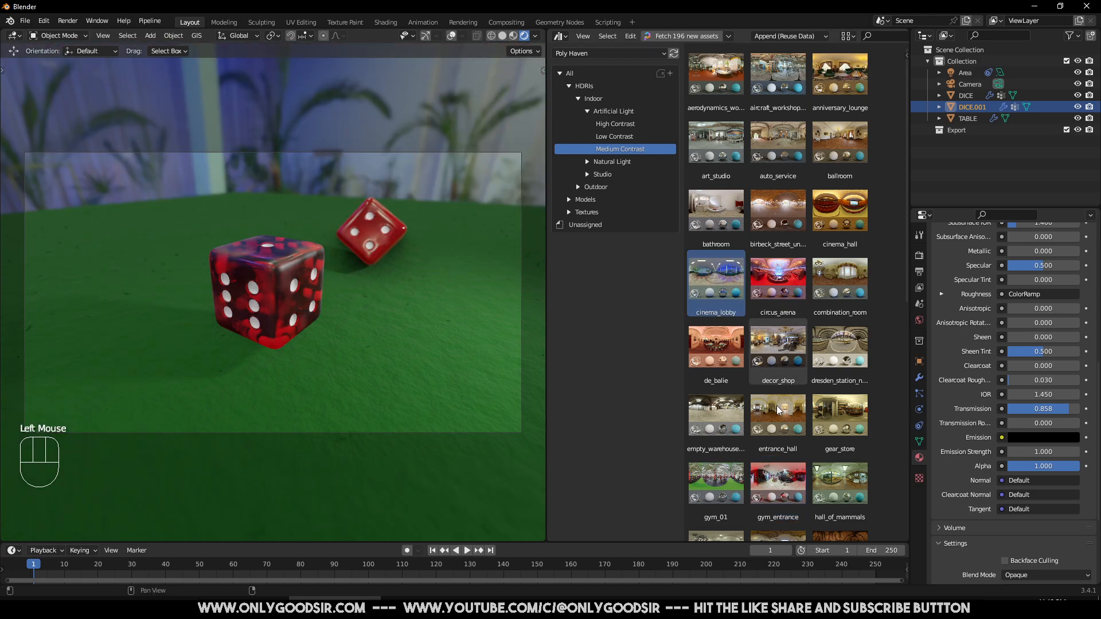
left_click_drag(777, 483, 459, 212)
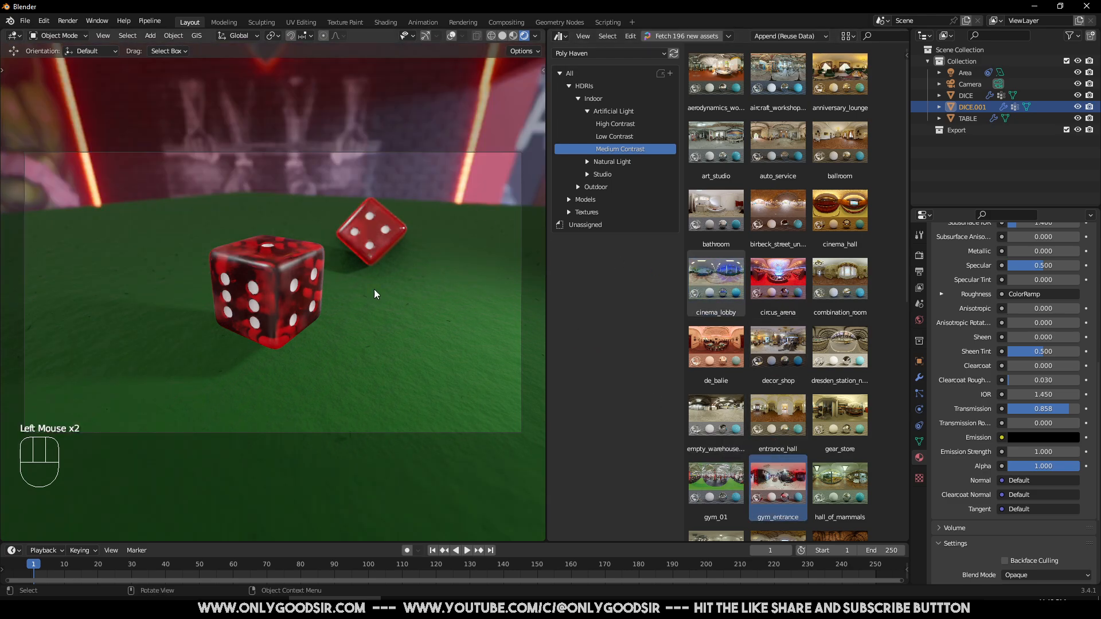
middle_click_drag(305, 285, 310, 321)
scroll(310, 324, "up", 1)
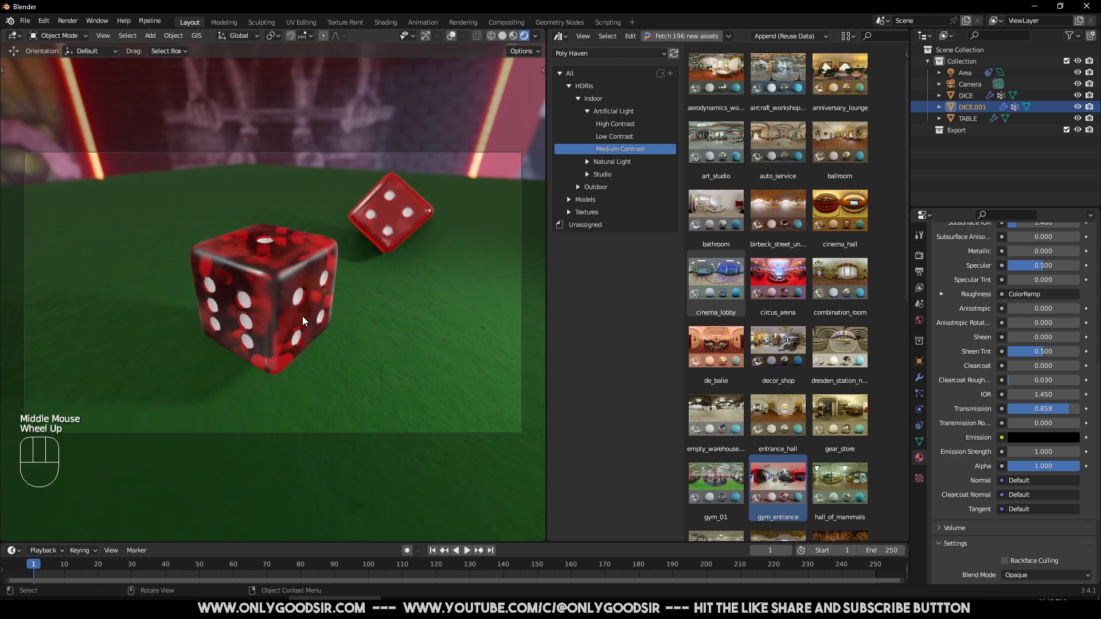
scroll(310, 325, "down", 1)
left_click(369, 315)
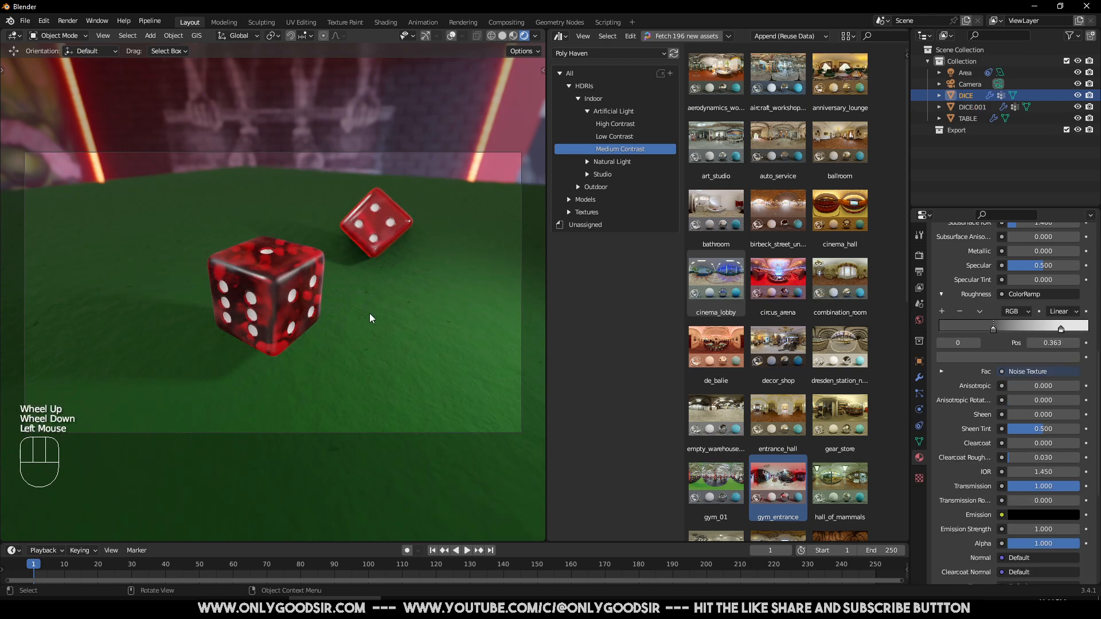
left_click(355, 298)
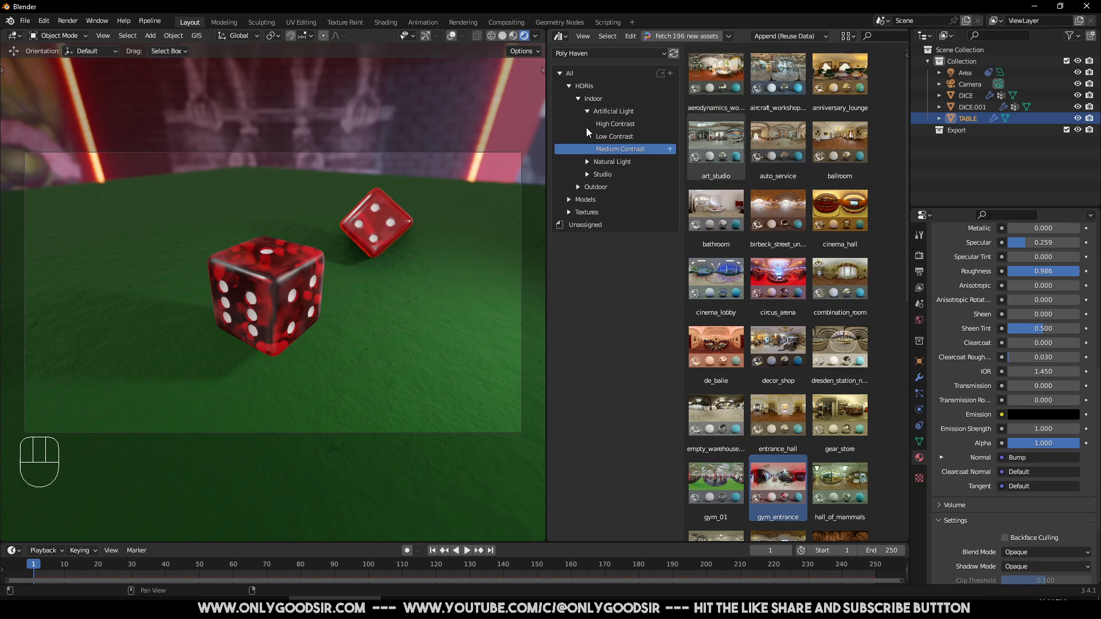
Step: Change the asset browser area to a 3D viewport showing the dice, camera and table
left_click(566, 38)
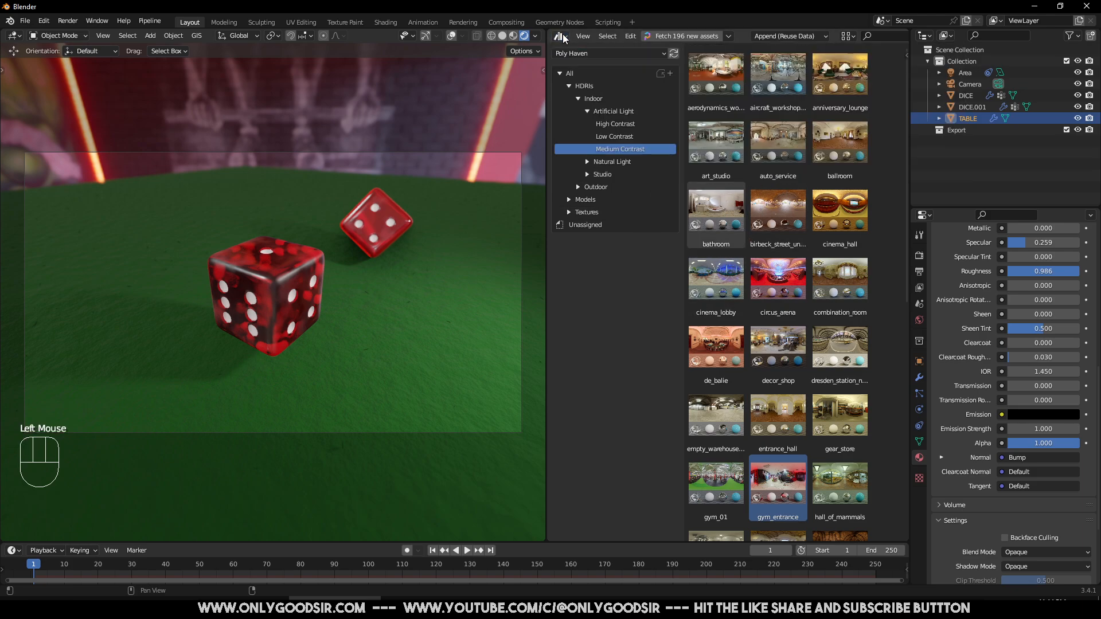
left_click(560, 36)
left_click(572, 68)
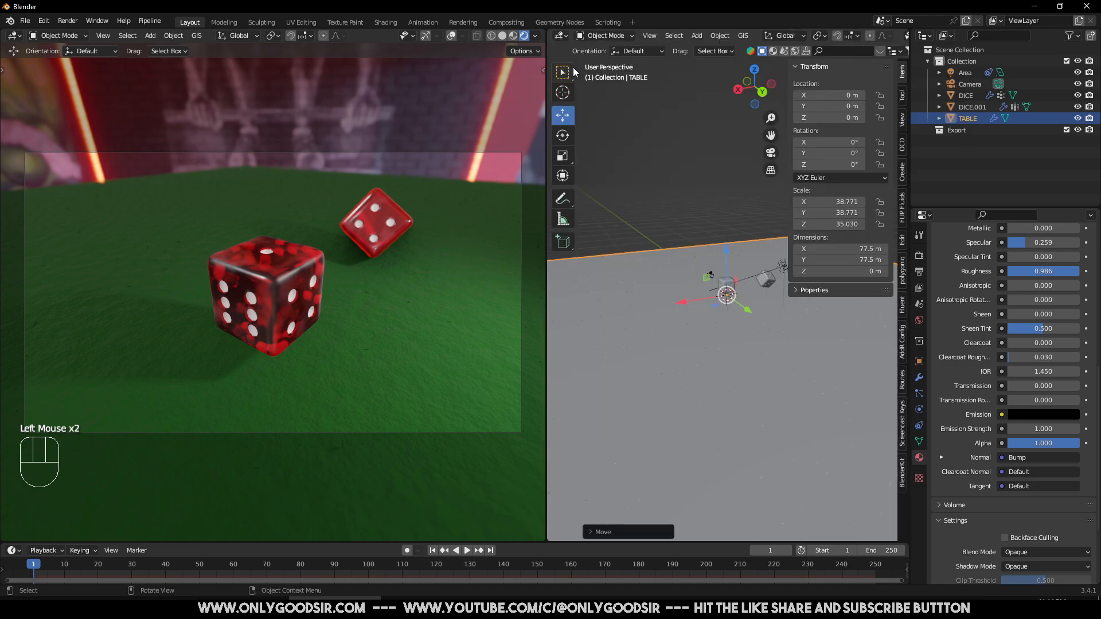
middle_click_drag(676, 259, 655, 308)
scroll(676, 302, "up", 2)
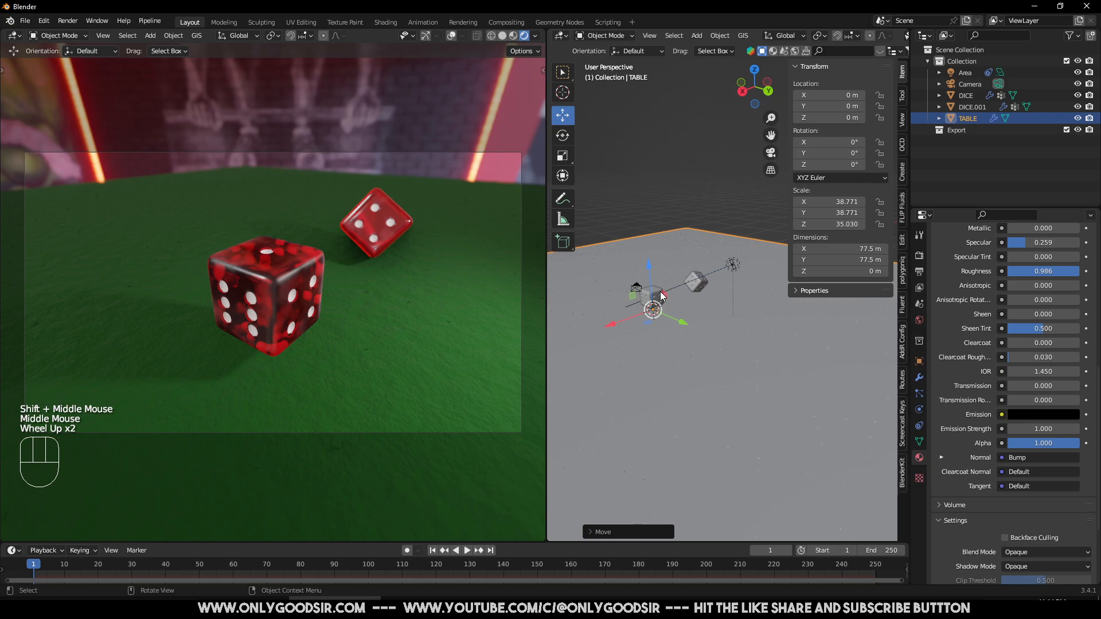
Step: Raise both dice together above the table to a height of about 6.39 m on Z
left_click(695, 282)
left_click(650, 293, "shift")
left_click_drag(671, 257, 698, 214)
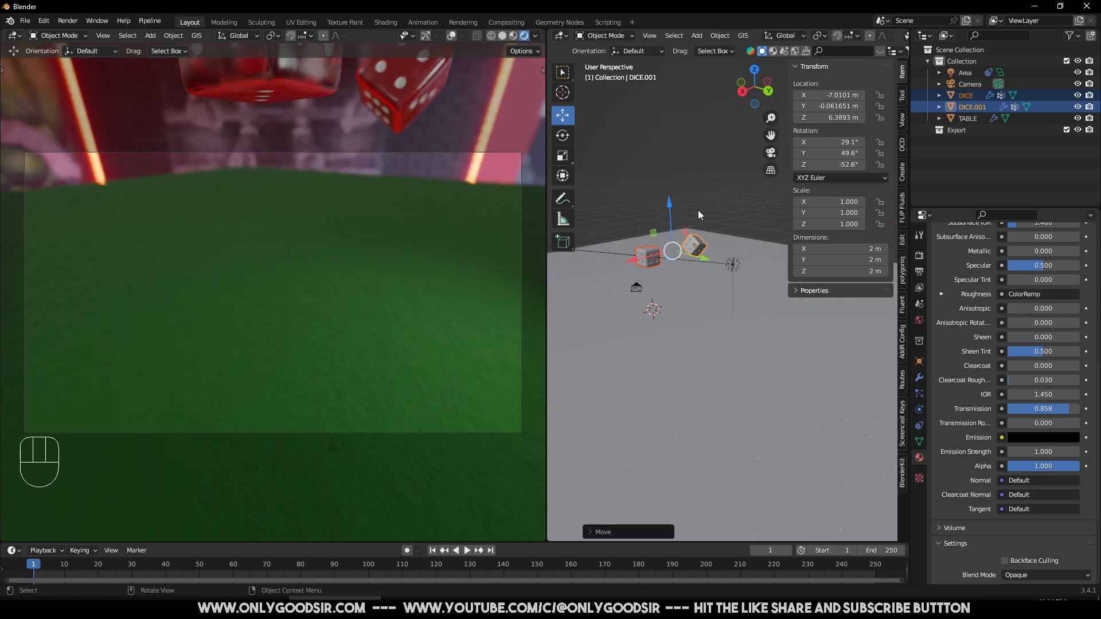
Step: Add a Track To constraint to the camera with the front die, DICE, as its target
left_click(634, 285)
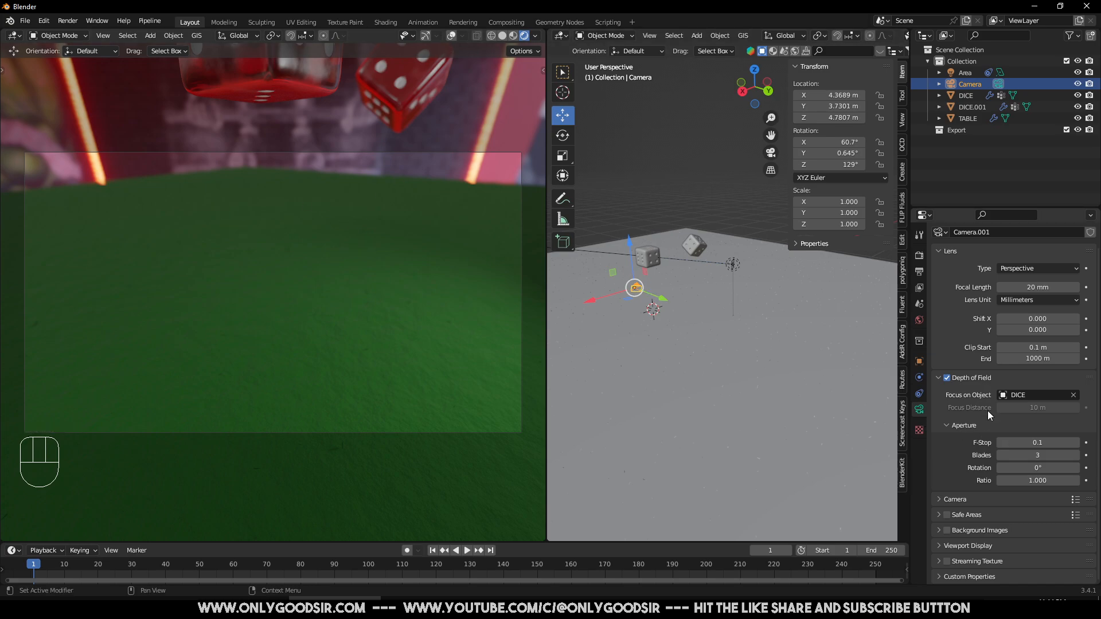
left_click(944, 500)
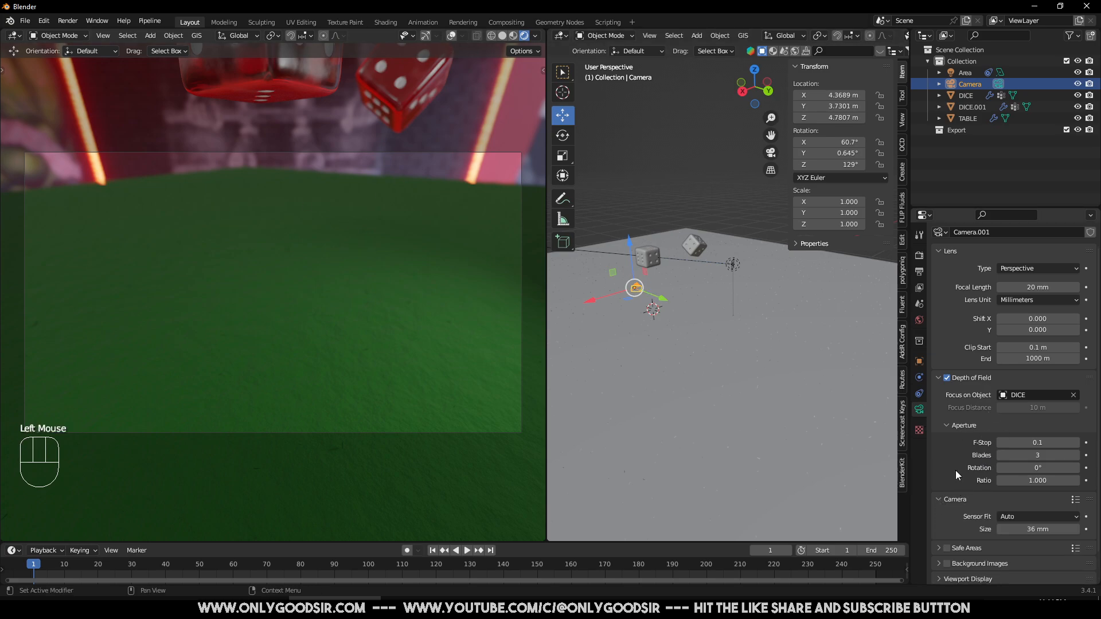
left_click(919, 413)
scroll(967, 436, "down", 3)
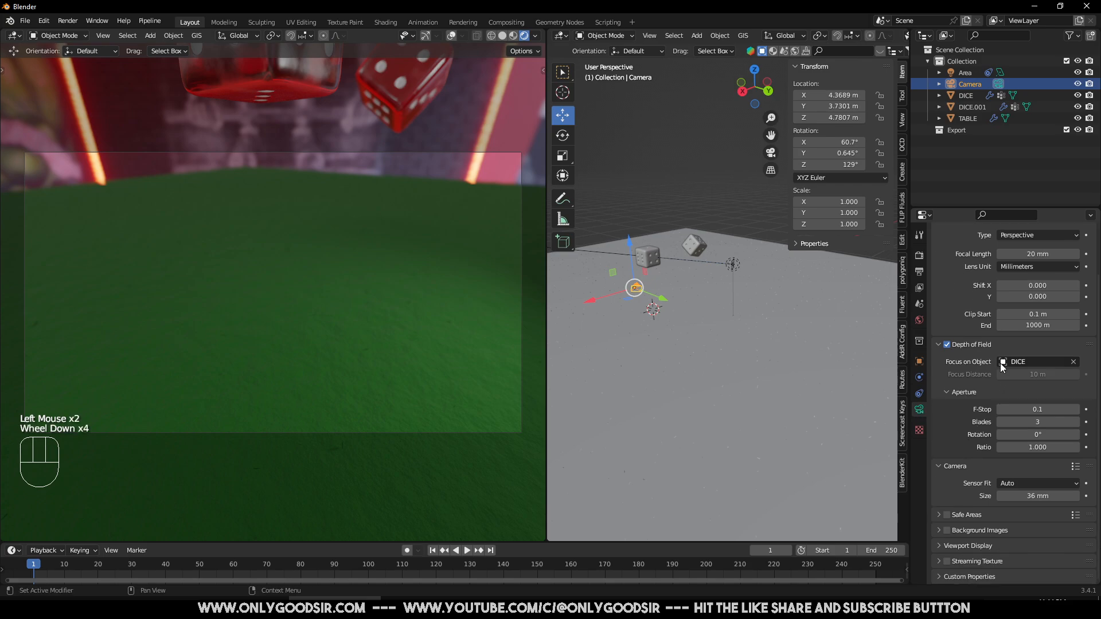
left_click(919, 393)
left_click(995, 256)
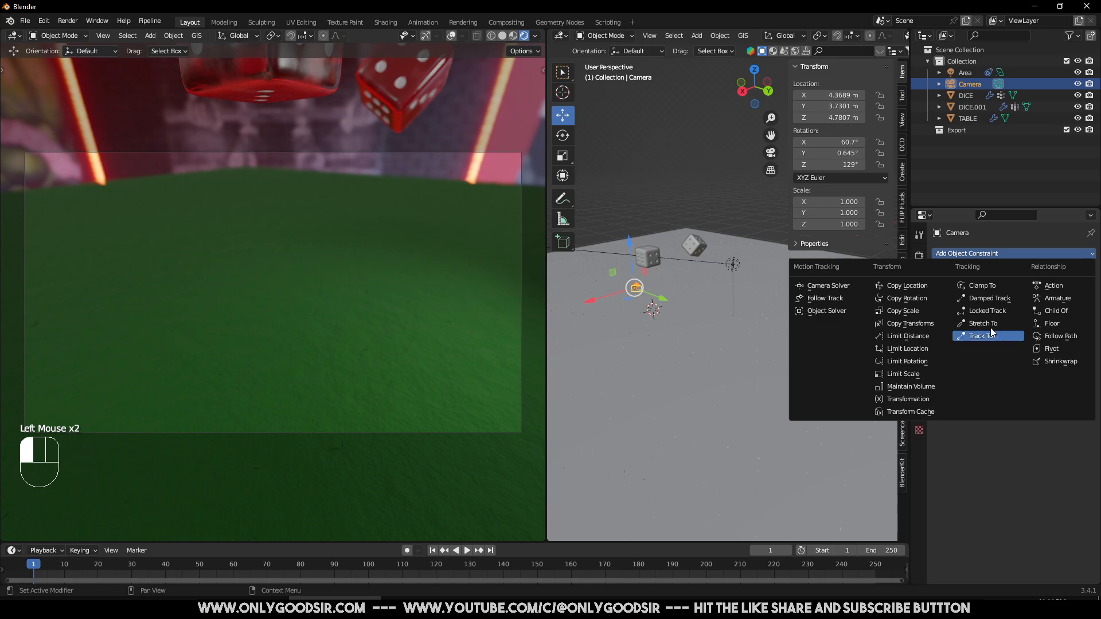
left_click(987, 337)
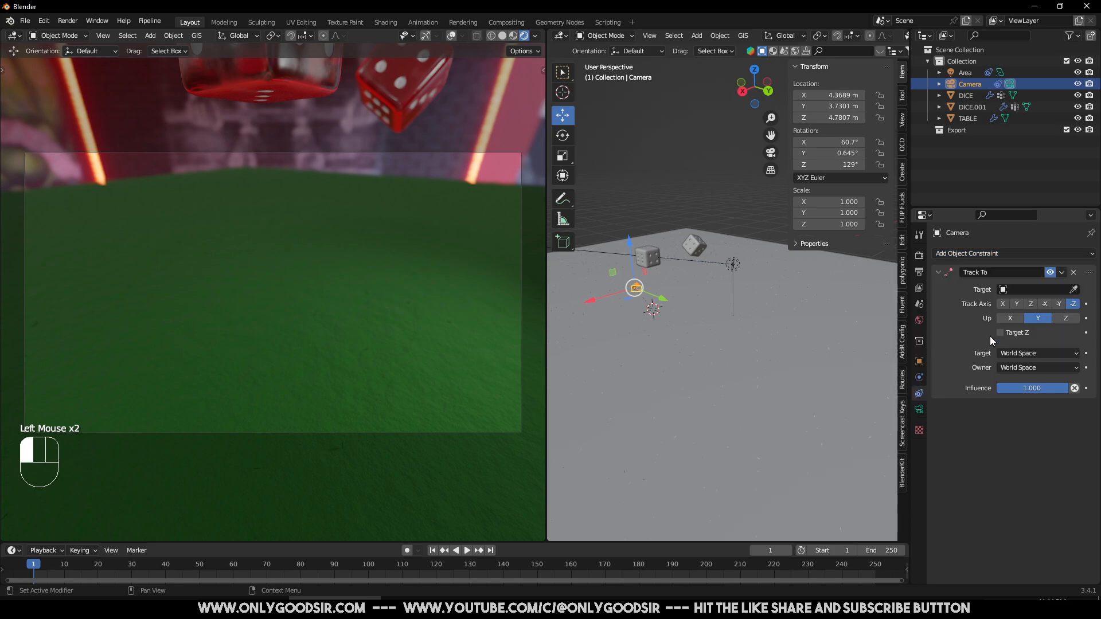
left_click(1073, 290)
left_click(646, 255)
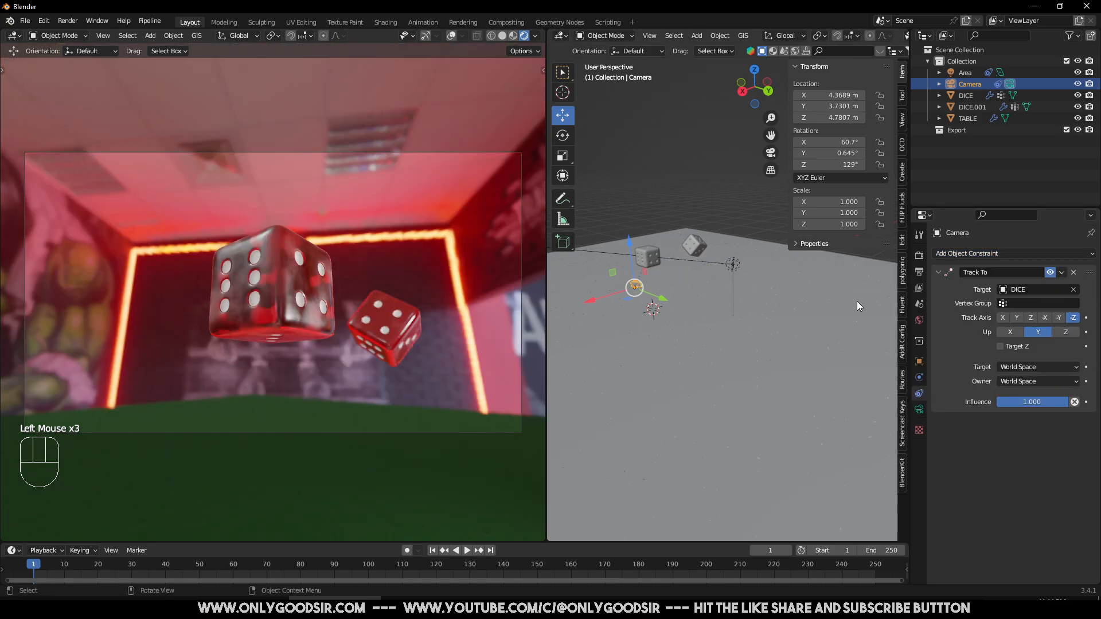
Step: Raise both dice together to a height of about 15.74 m on Z
left_click(646, 255)
left_click(700, 241, "shift")
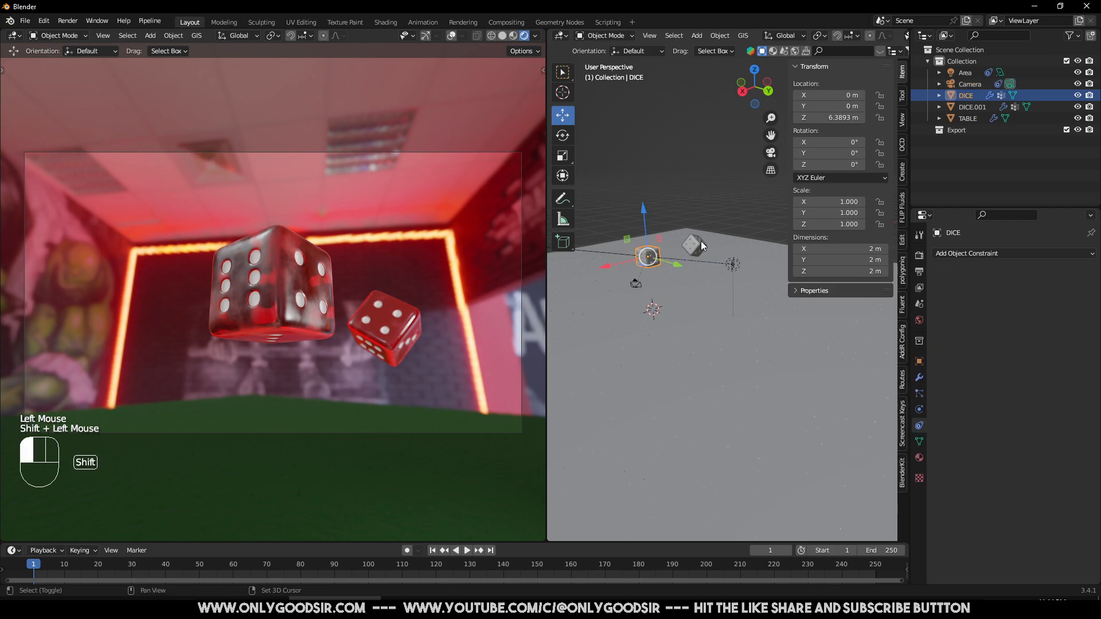
left_click_drag(665, 200, 698, 123)
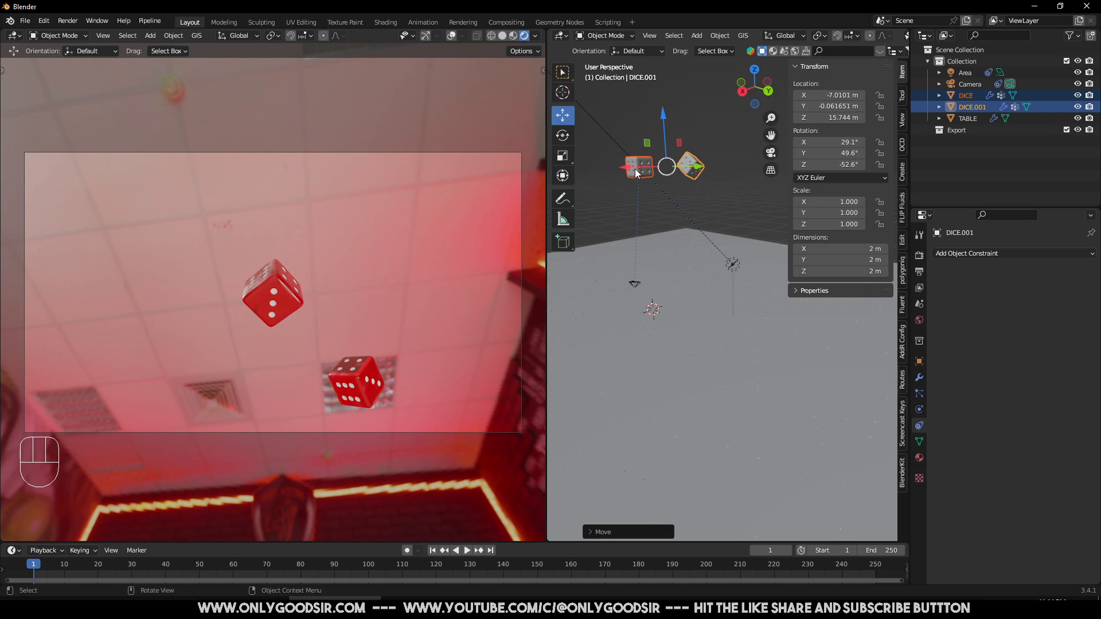
Step: Make the back die an Active rigid body and the table a Passive rigid body
left_click(919, 410)
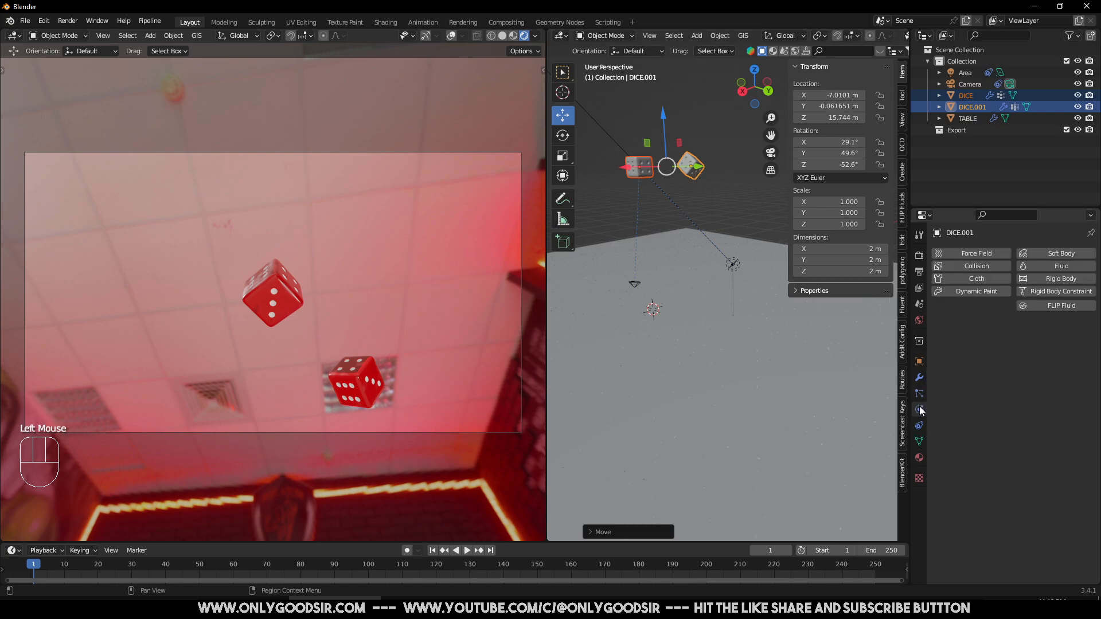
left_click(1044, 279)
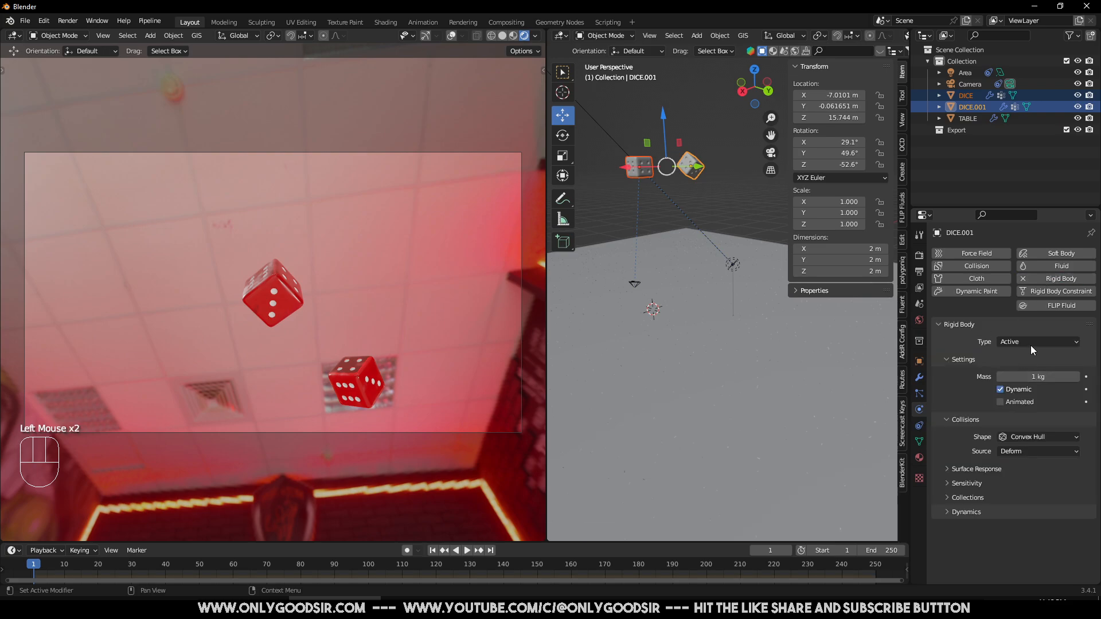
left_click(671, 336)
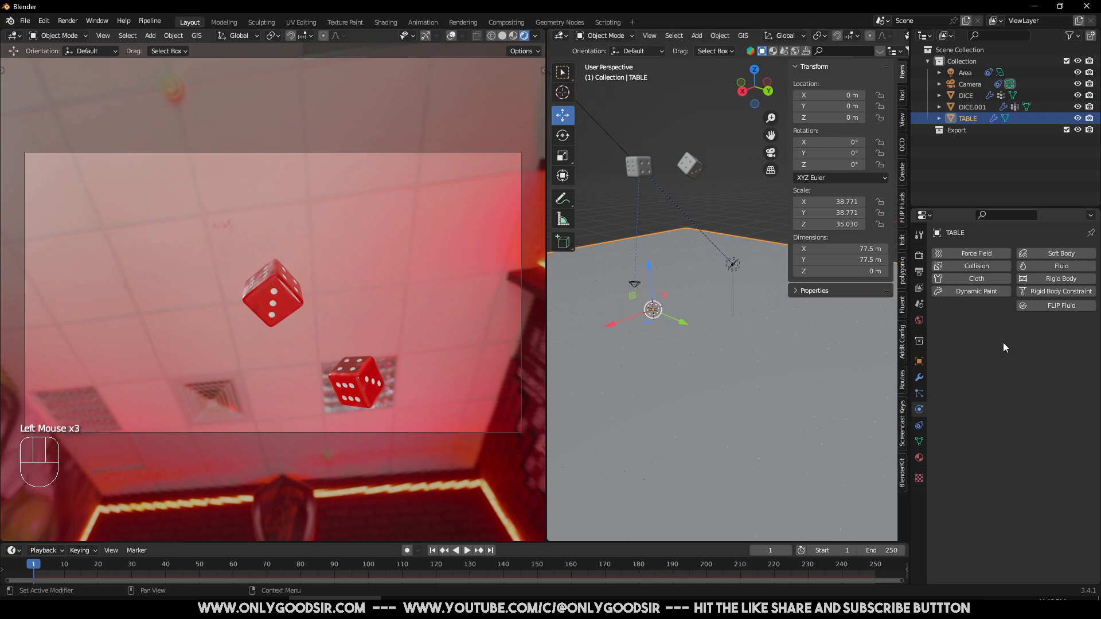
left_click(1048, 279)
left_click(1022, 342)
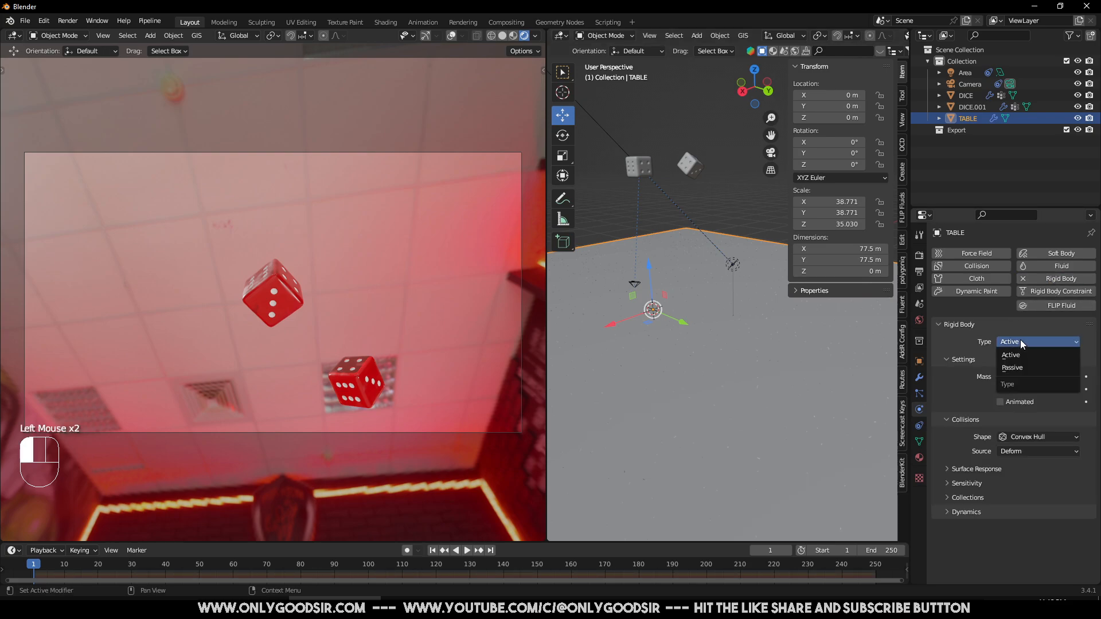
left_click(1016, 368)
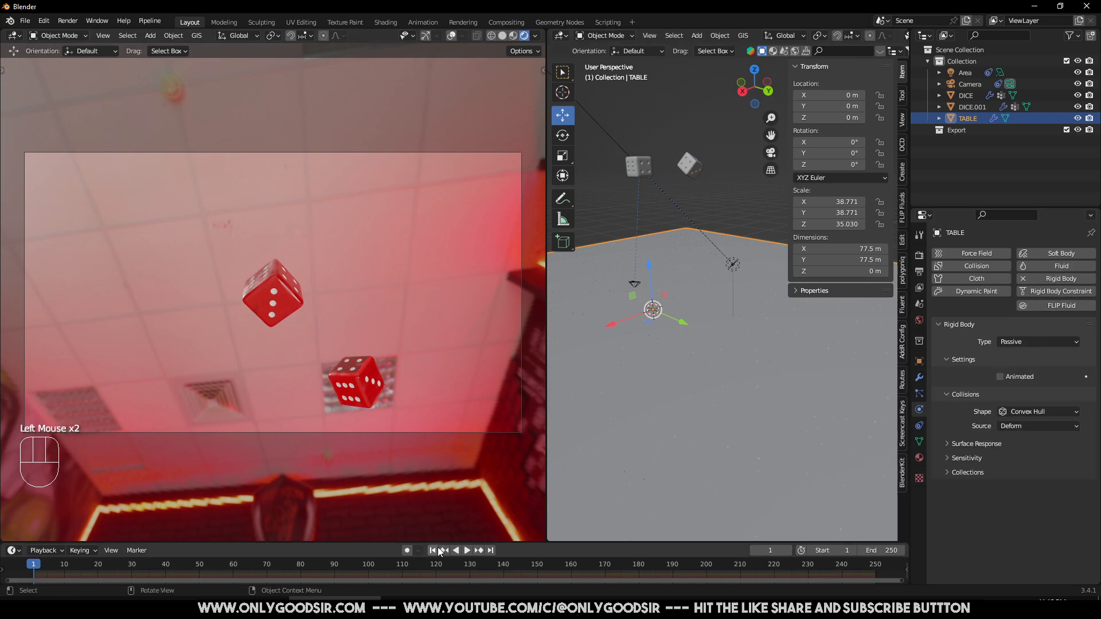
Step: Play the rigid body simulation to check the falling dice, and return to frame 1
left_click(466, 551)
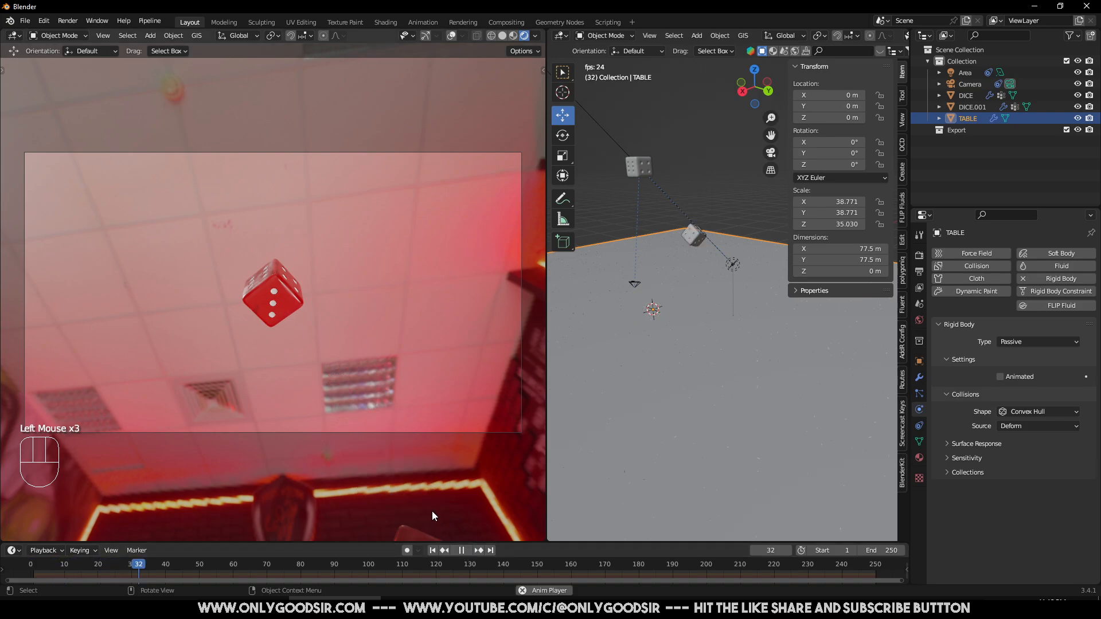
left_click(463, 552)
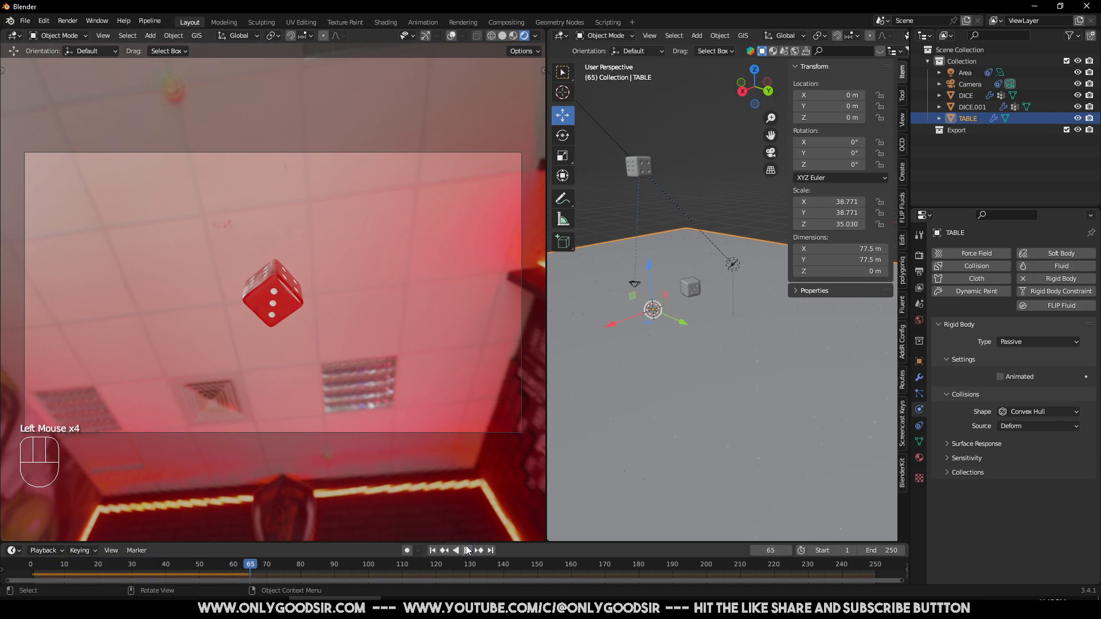
left_click(433, 550)
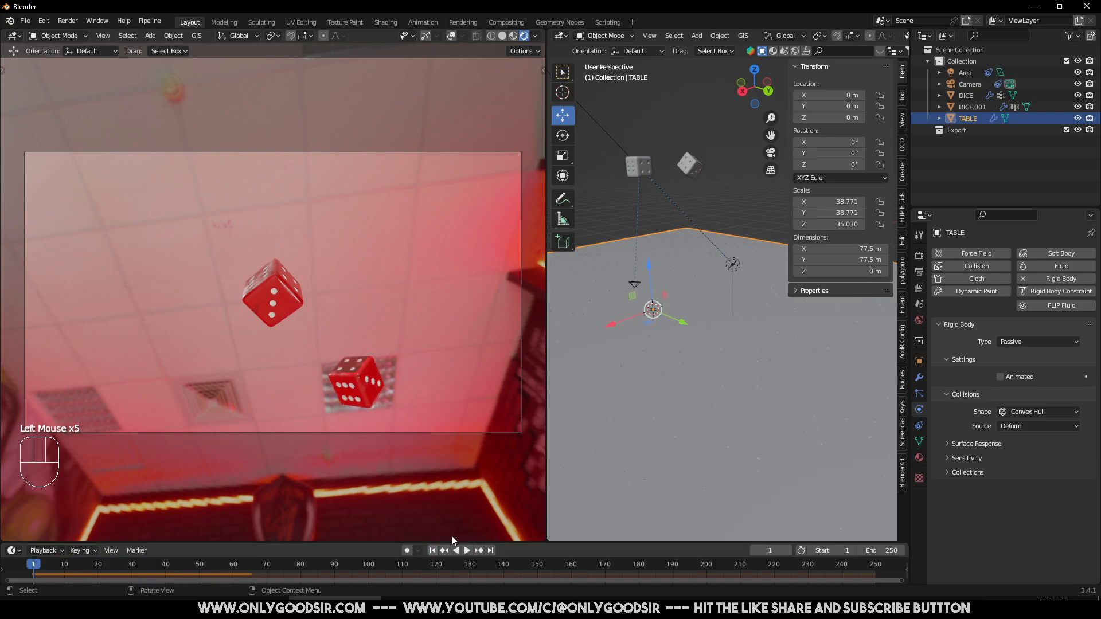
Step: Select only the front die, DICE, and make it an Active rigid body
left_click(690, 166)
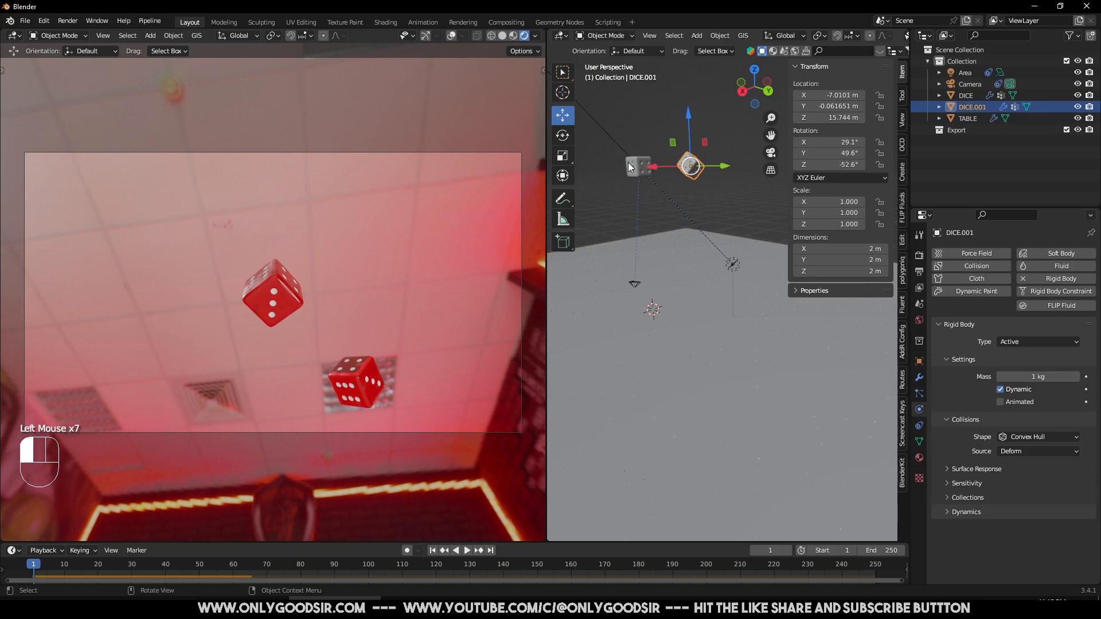
left_click(631, 168)
left_click(686, 165, "shift")
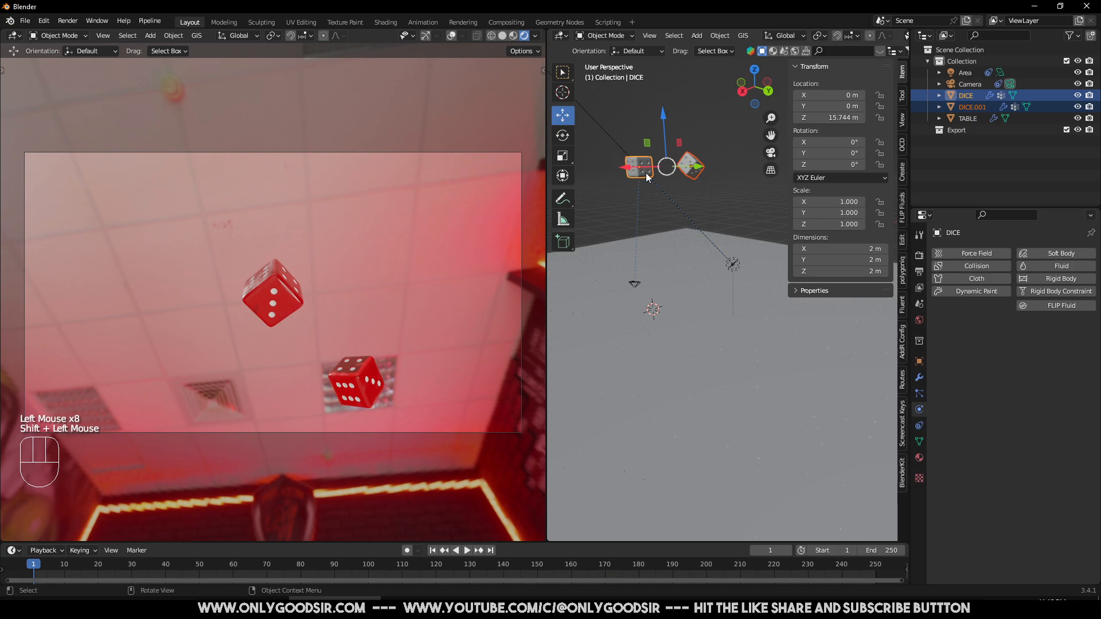
left_click(682, 131)
left_click(633, 165)
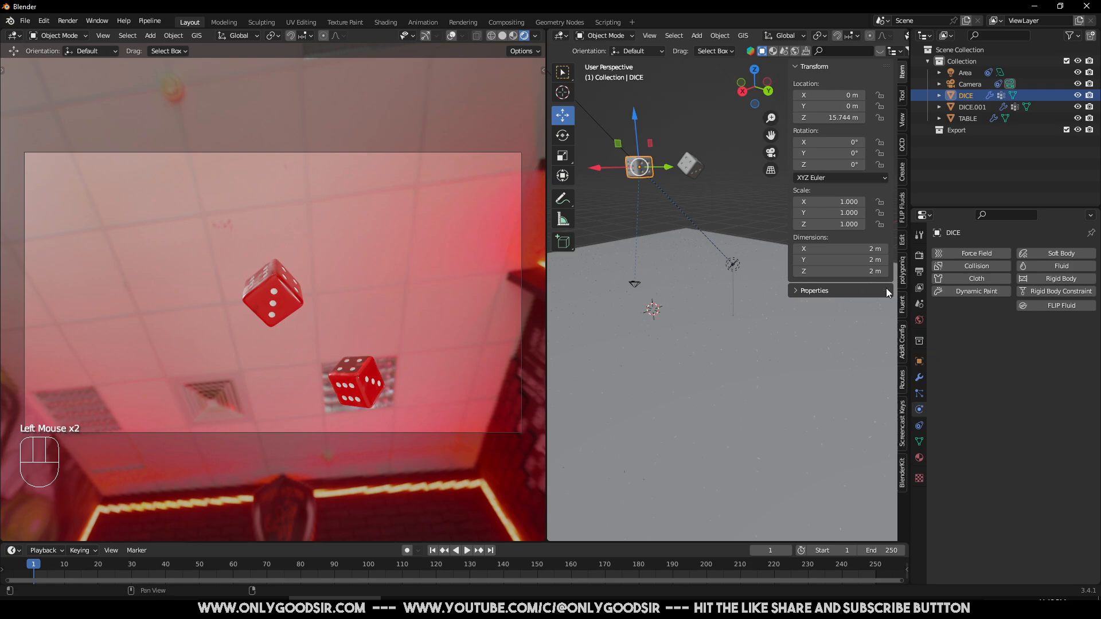
left_click(1047, 277)
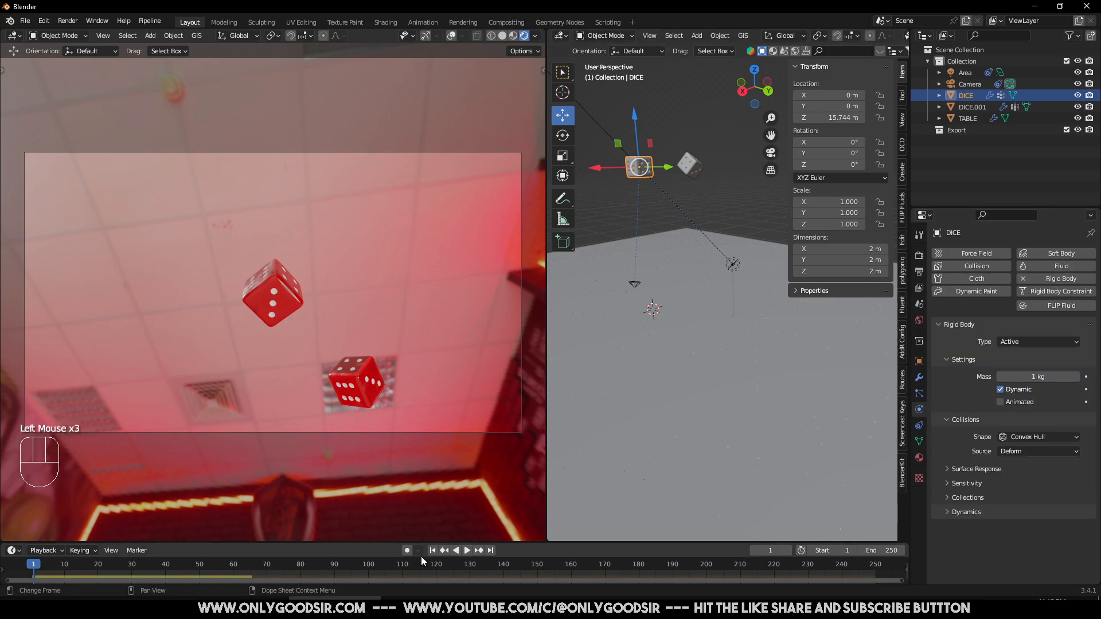
Step: Play the drop of both dice twice in the camera view, and return to frame 1
left_click(467, 550)
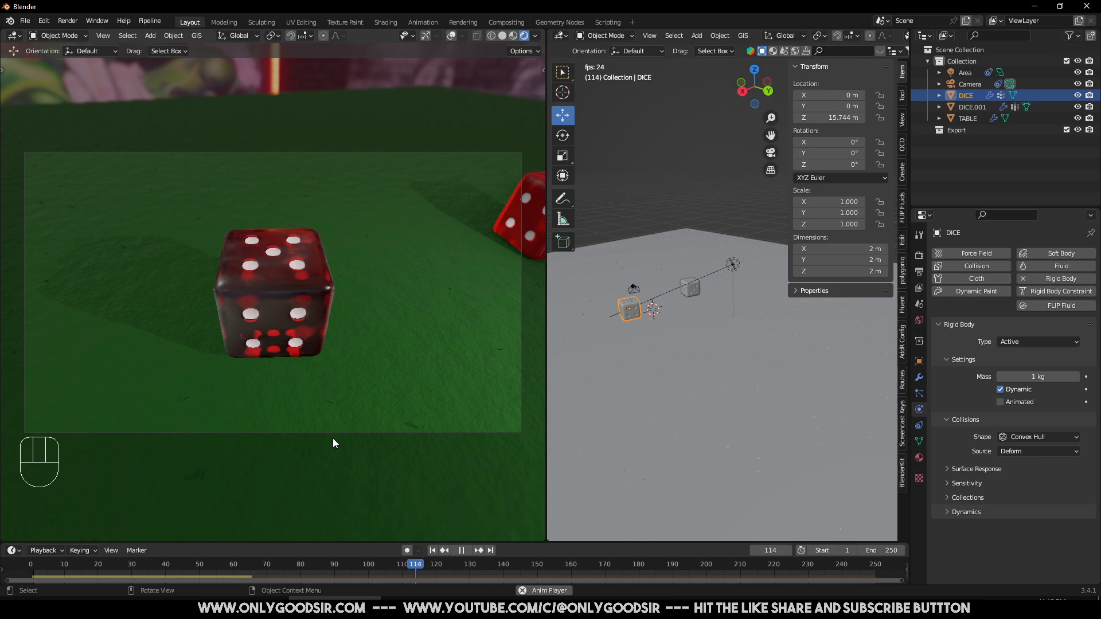
left_click(463, 551)
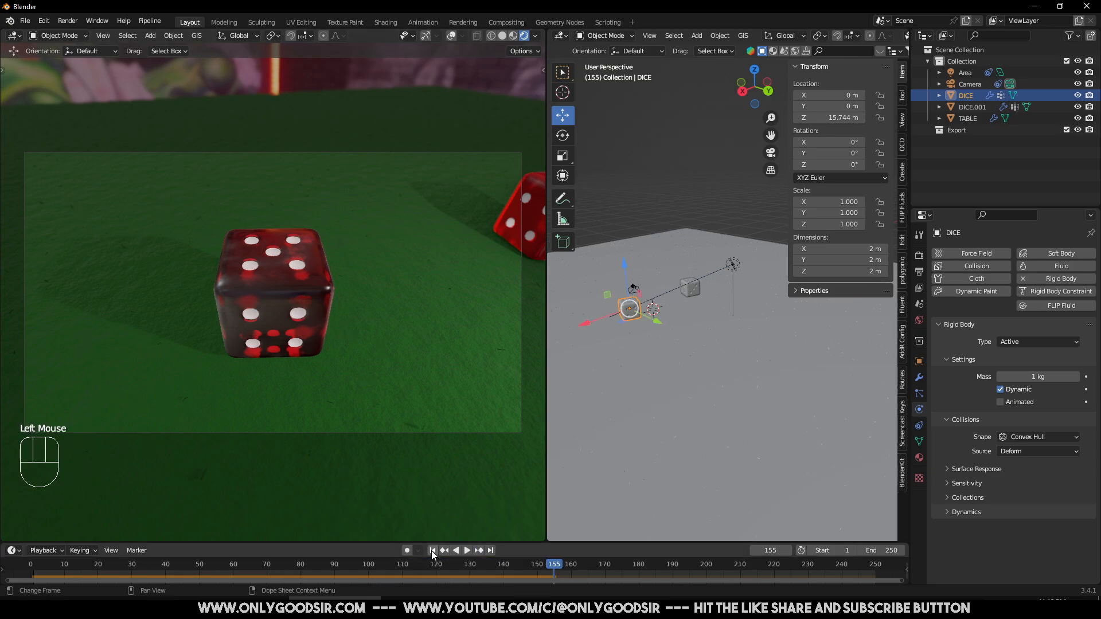
left_click(433, 551)
left_click(468, 550)
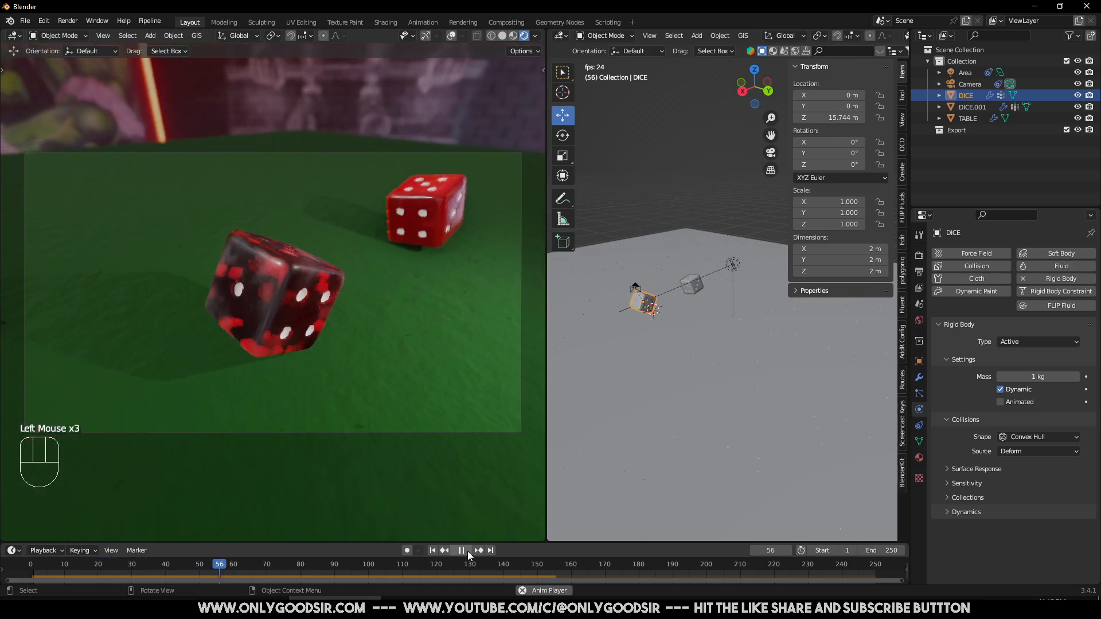
left_click(463, 552)
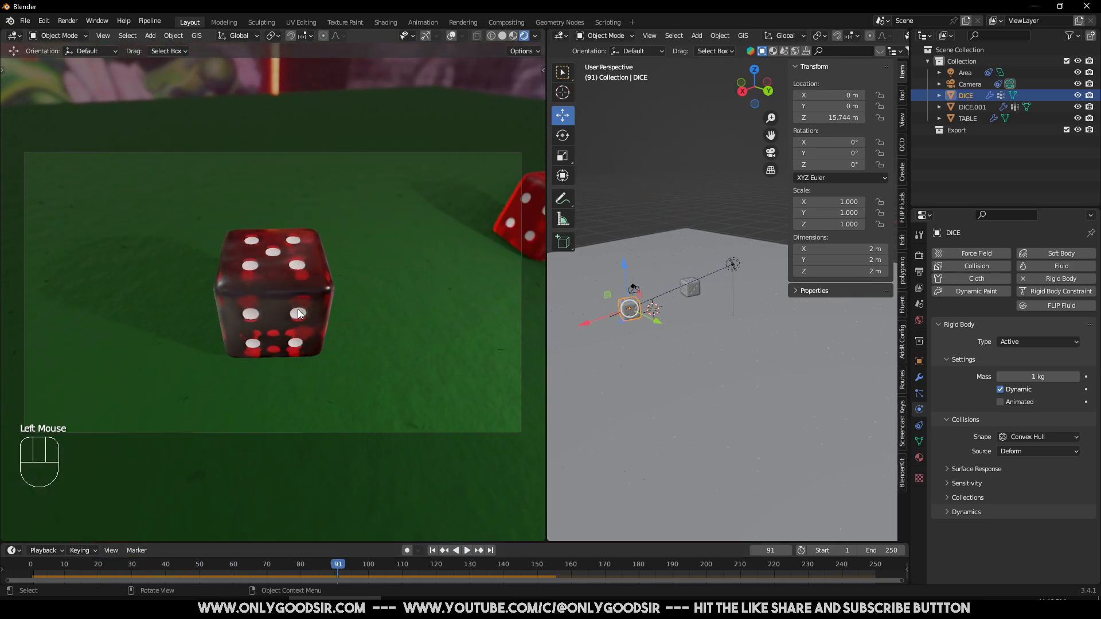
left_click(433, 550)
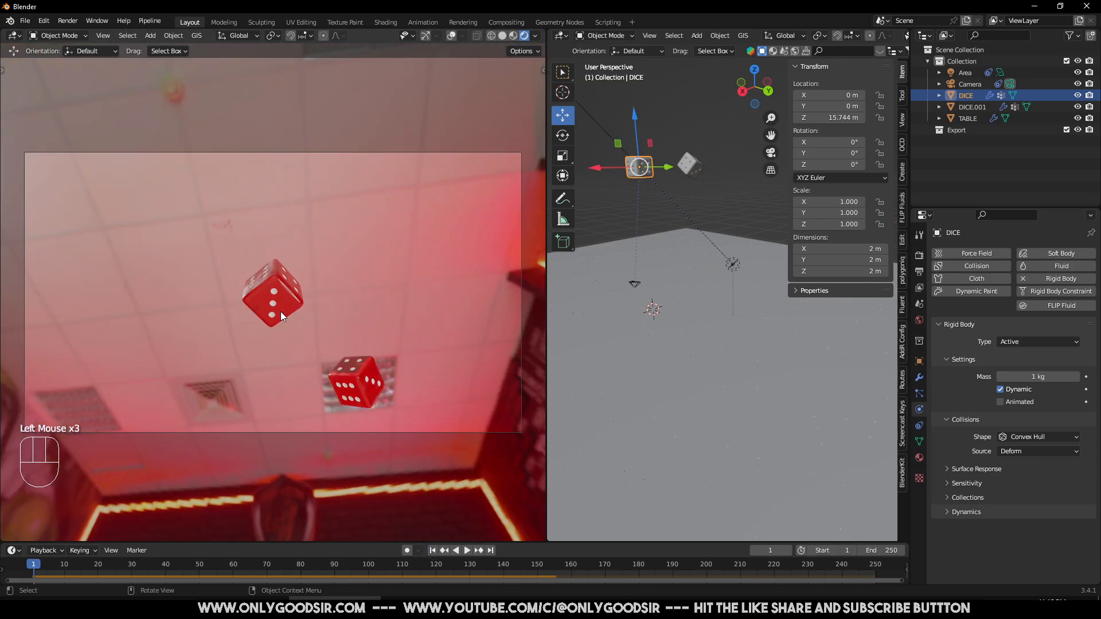
Step: Rotate the front die, DICE, to about X 29.8°, Y -39.8° and Z -20.1°
left_click(562, 135)
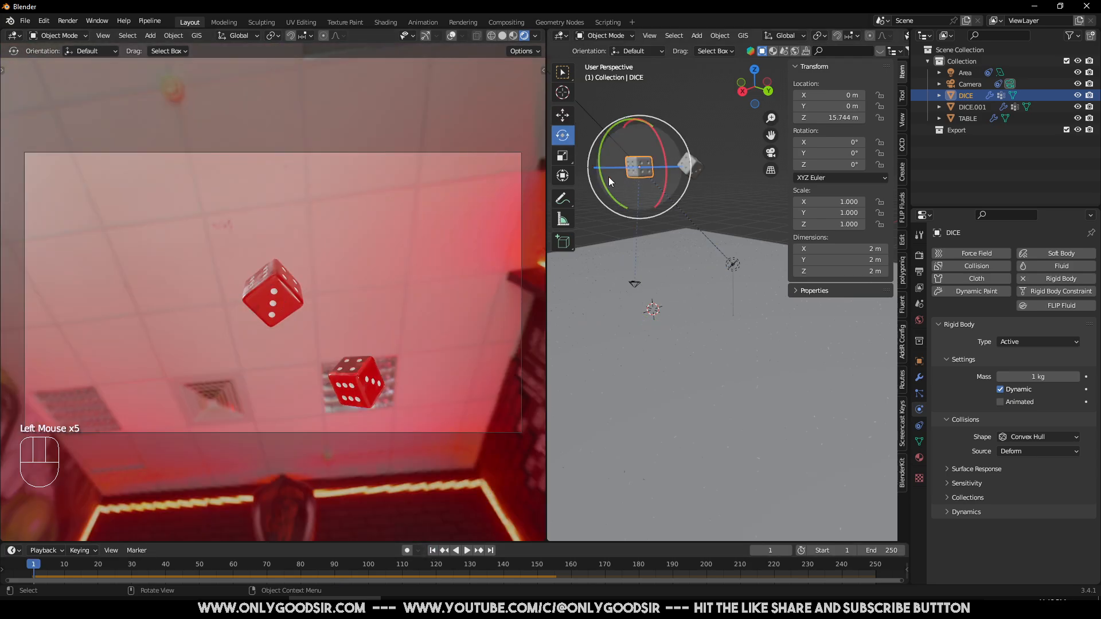
left_click_drag(609, 183, 594, 151)
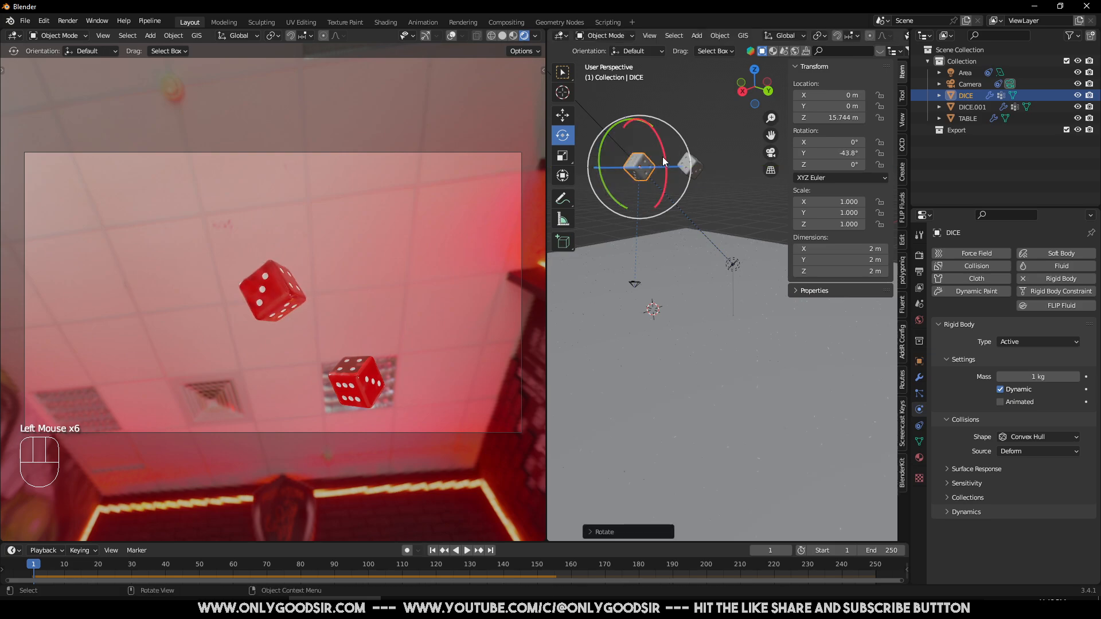
left_click_drag(665, 153, 661, 133)
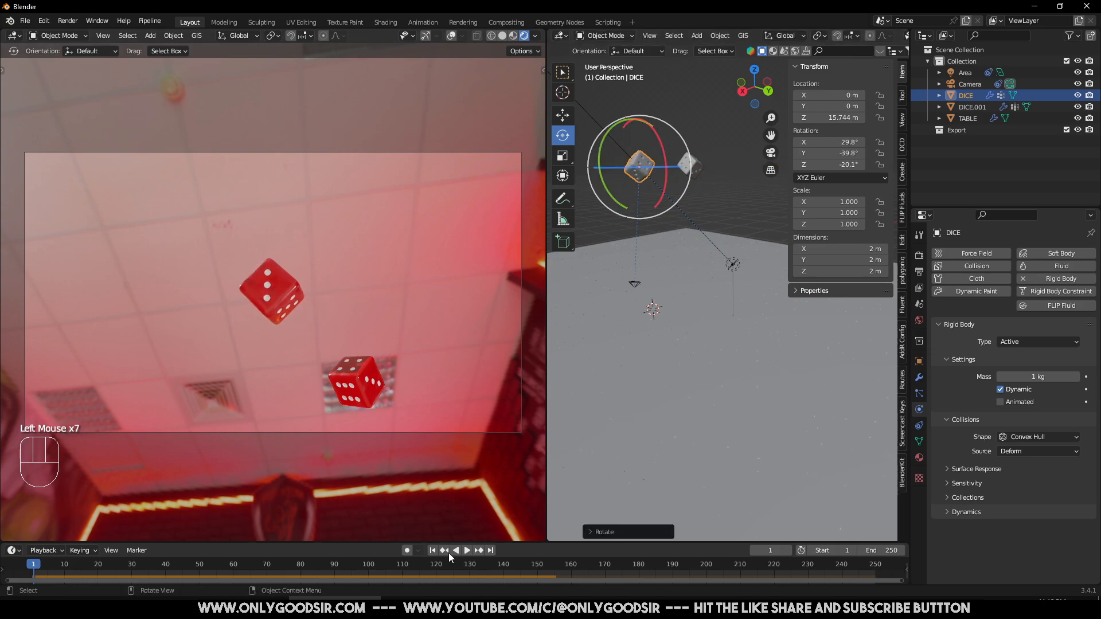
Step: Play the drop with the tilted die and scrub back to frame 46
left_click(468, 550)
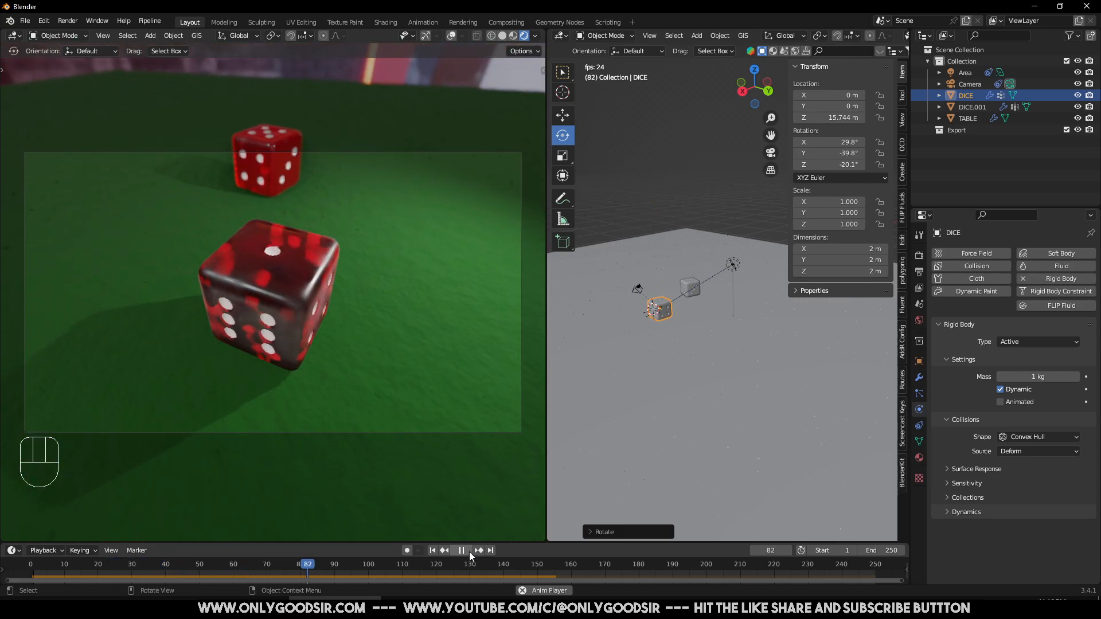
left_click(466, 551)
left_click(358, 567)
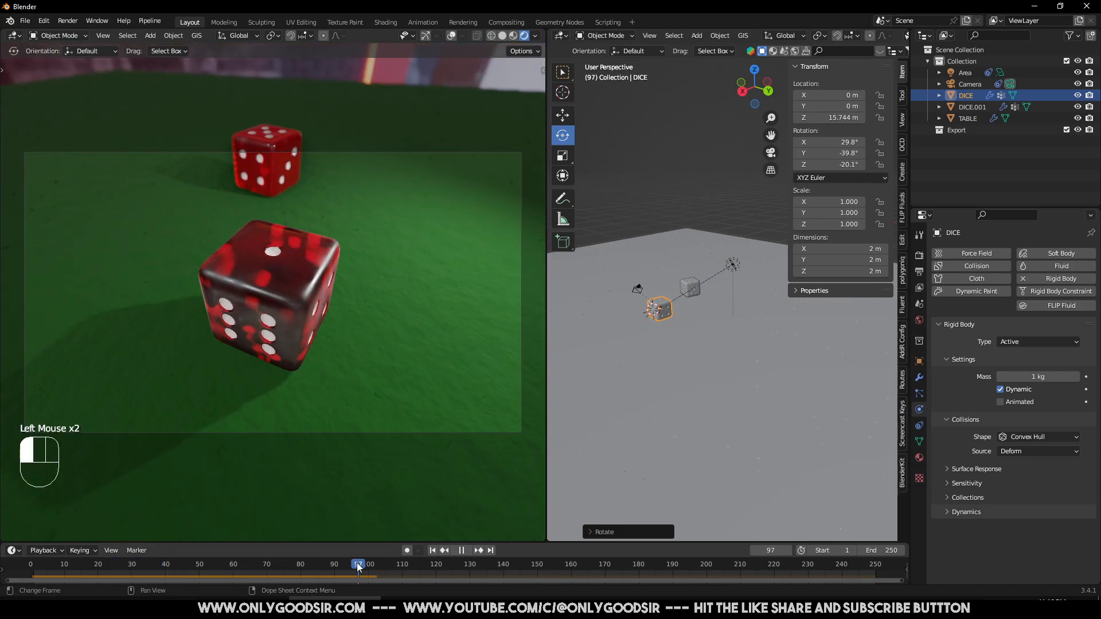
left_click_drag(285, 564, 187, 537)
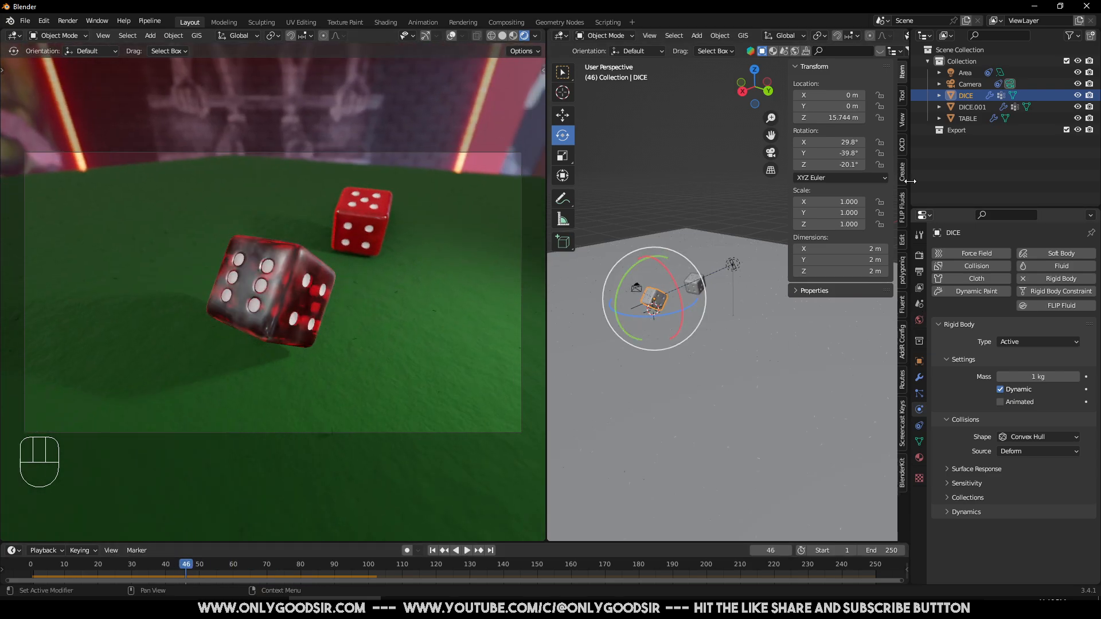
Step: Try an Orthographic lens on the camera with an orthographic scale of 7.9 and an F-Stop of 5.9
left_click(969, 83)
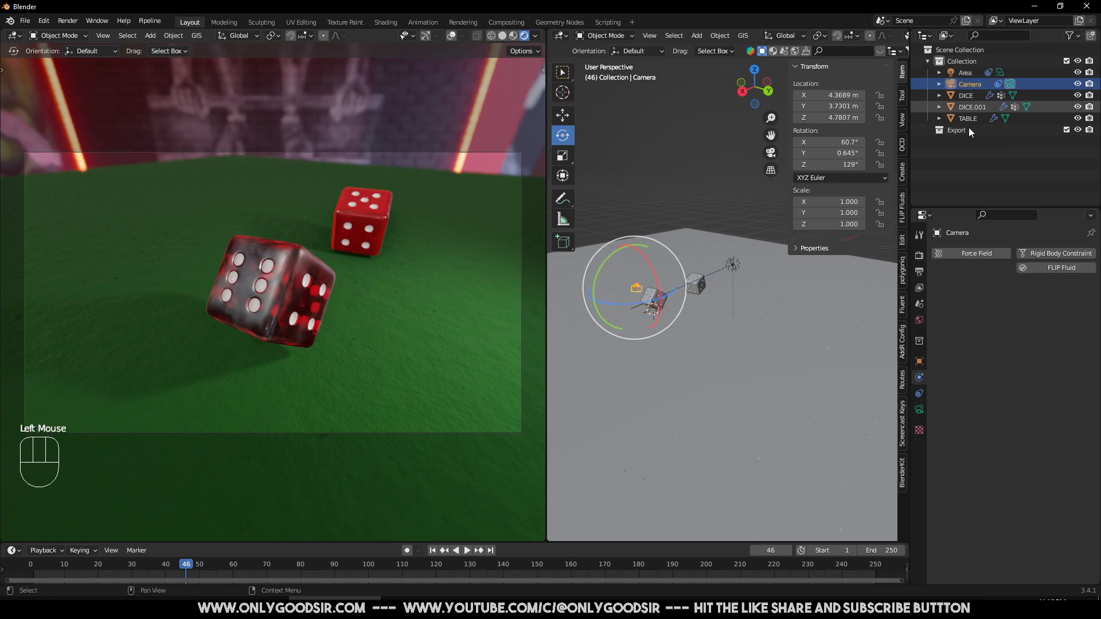
left_click(919, 409)
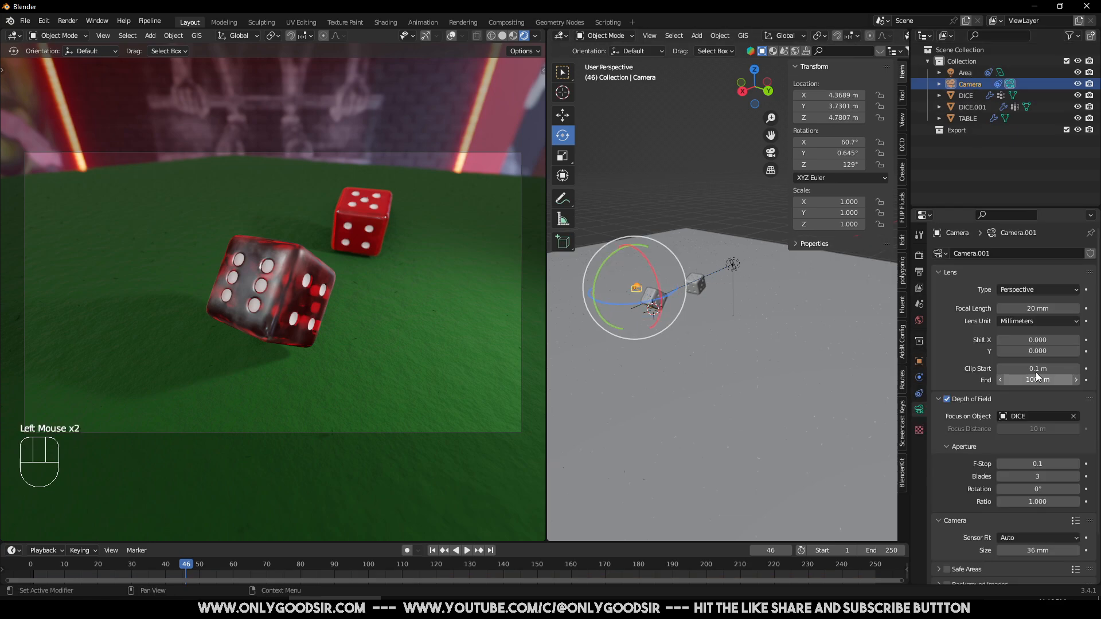
left_click(1038, 290)
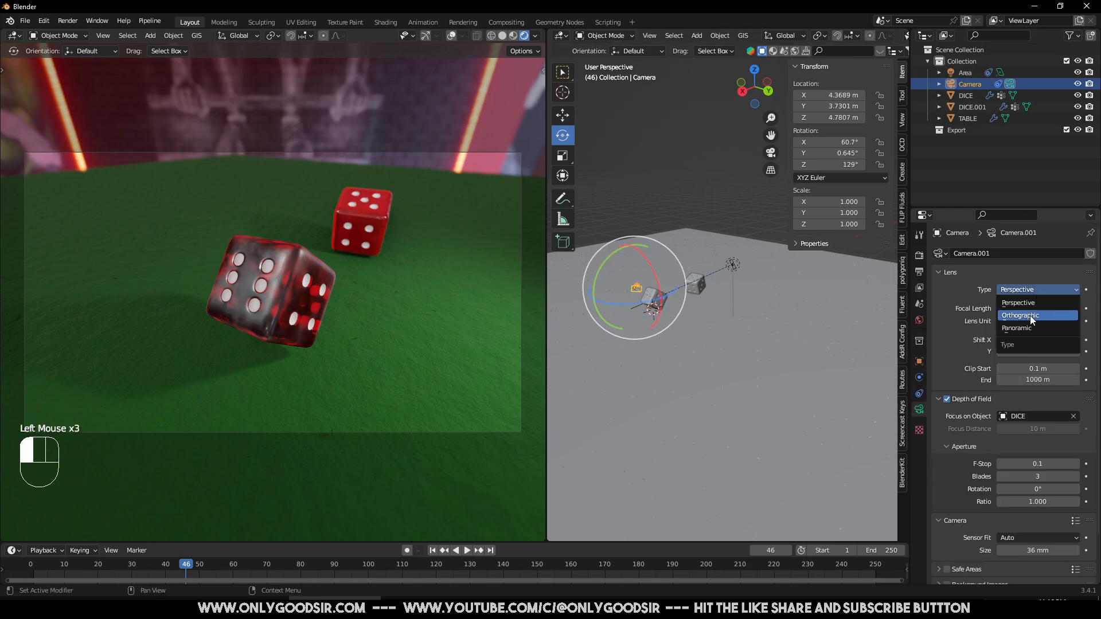
left_click(1029, 315)
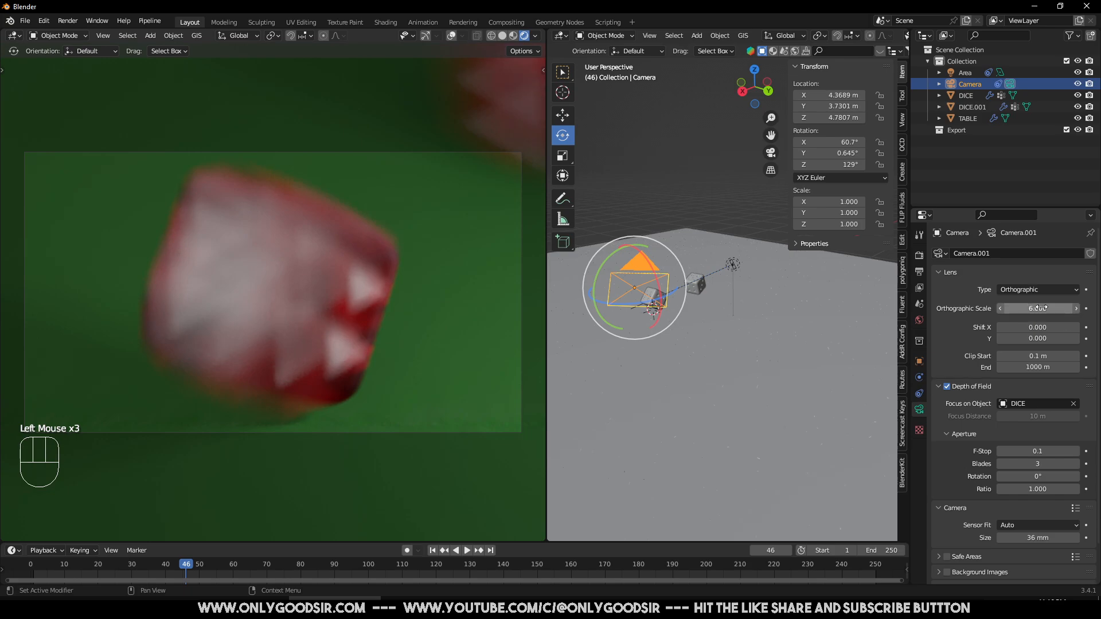
left_click_drag(1039, 308, 1075, 308)
mouse_move(1038, 451)
left_mouse_down()
mouse_move(1080, 451)
mouse_move(1037, 451)
left_mouse_up()
Step: Play the dice drop through the orthographic camera, restarting once from frame 1
left_click(466, 552)
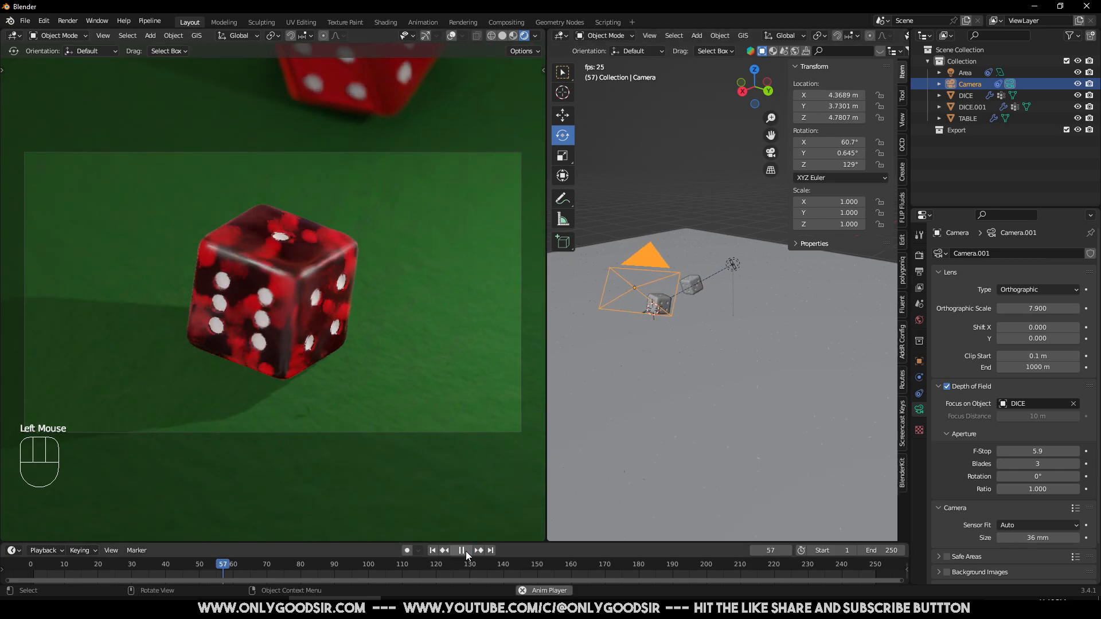
left_click(459, 551)
left_click(432, 550)
left_click(466, 549)
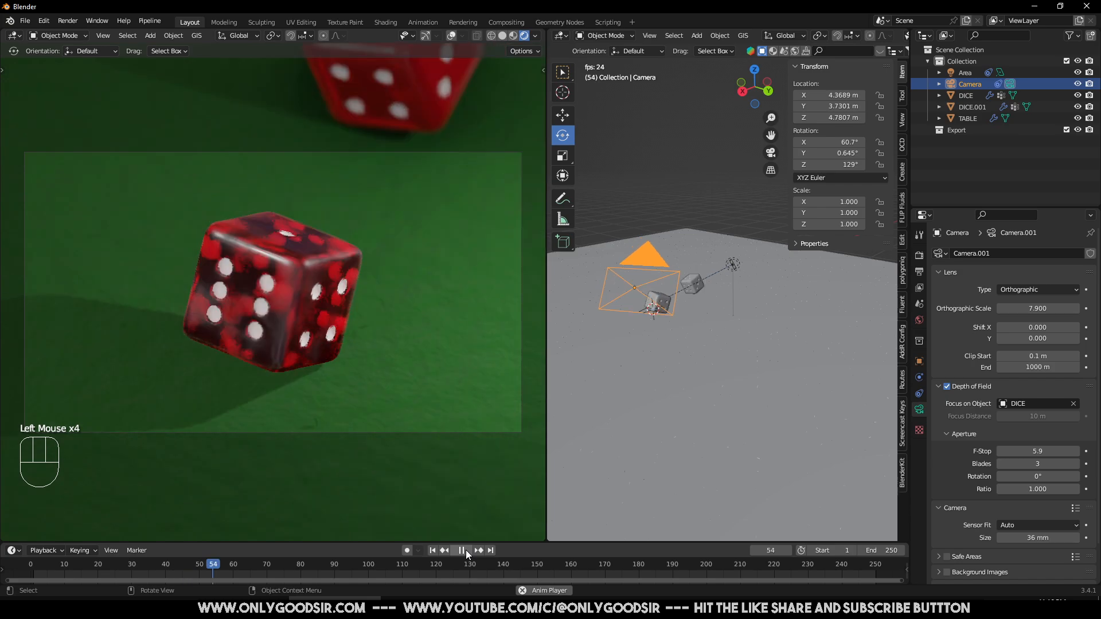
left_click(465, 549)
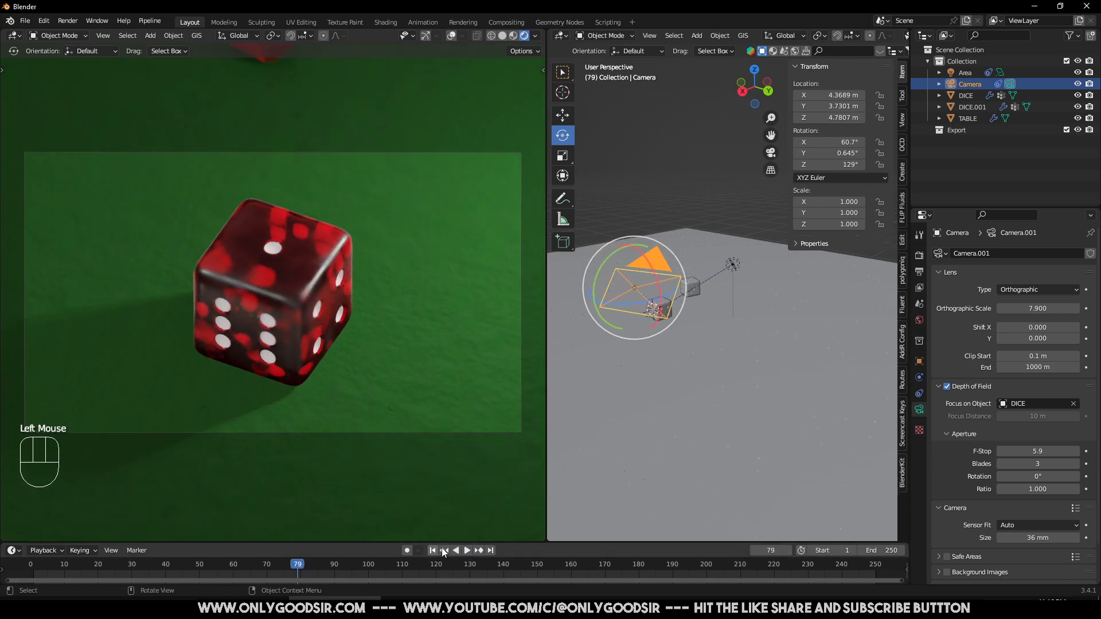
Step: Try an orthographic scale of 19 on the camera and play the drop from frame 1
left_click_drag(1032, 308, 1061, 308)
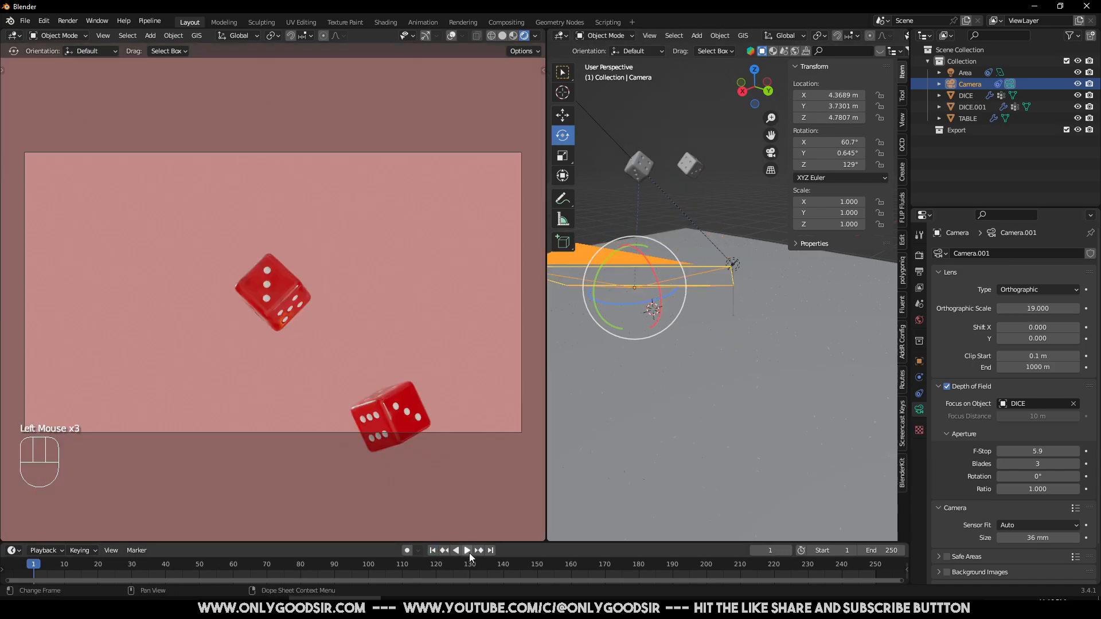
left_click(466, 551)
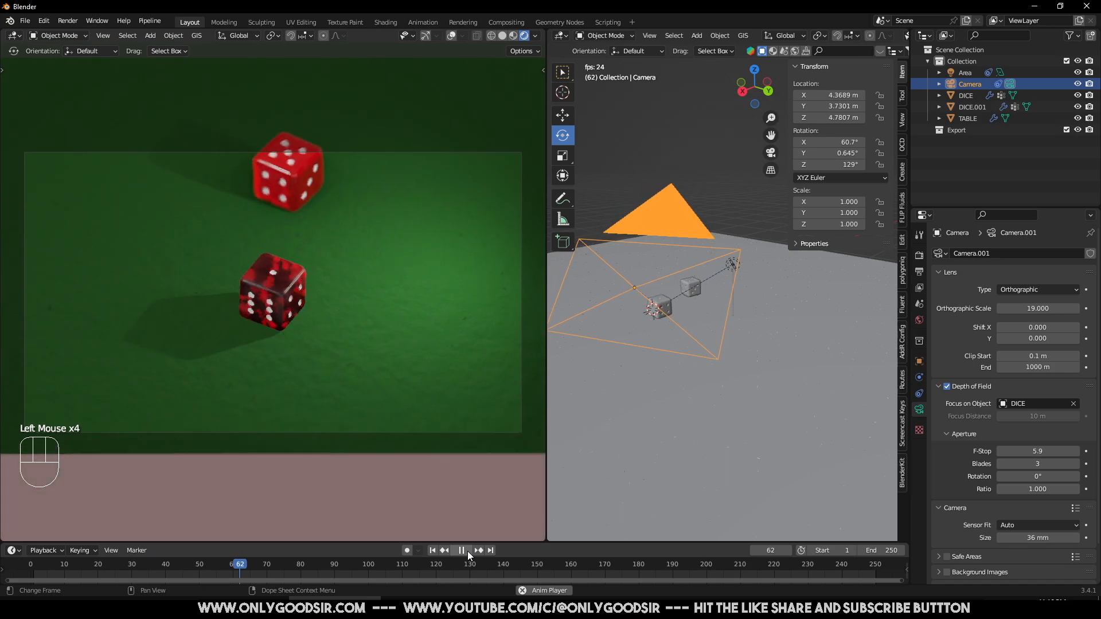
left_click(461, 550)
Step: Return the camera to Perspective and set its focal length to 9 mm
left_click(1050, 297)
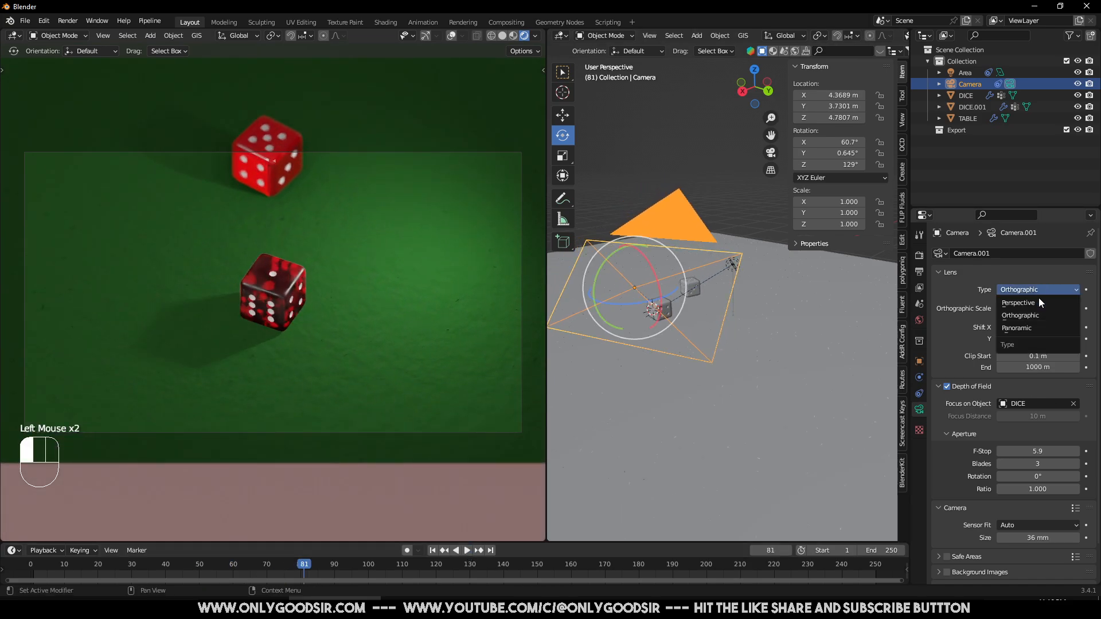
left_click(1014, 300)
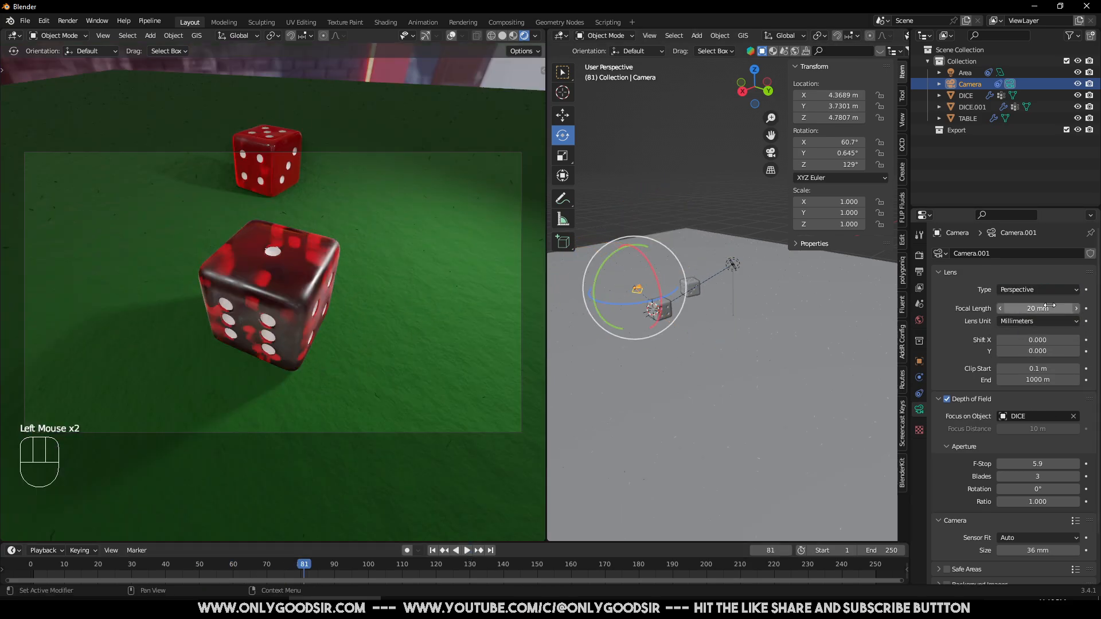
left_click(1000, 308)
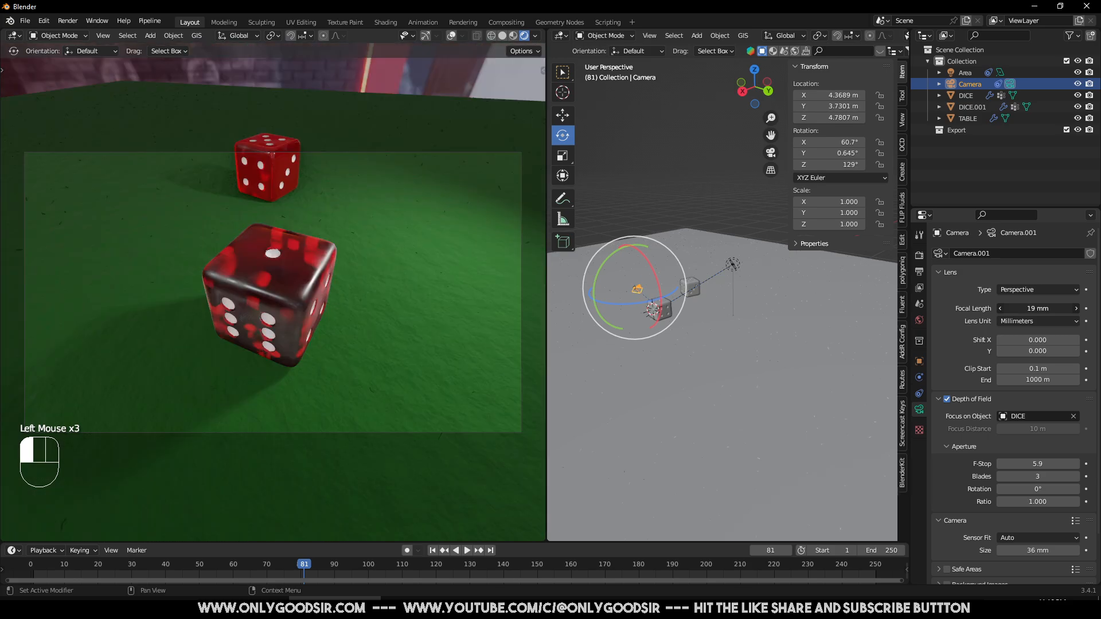
left_click_drag(1038, 309, 1014, 308)
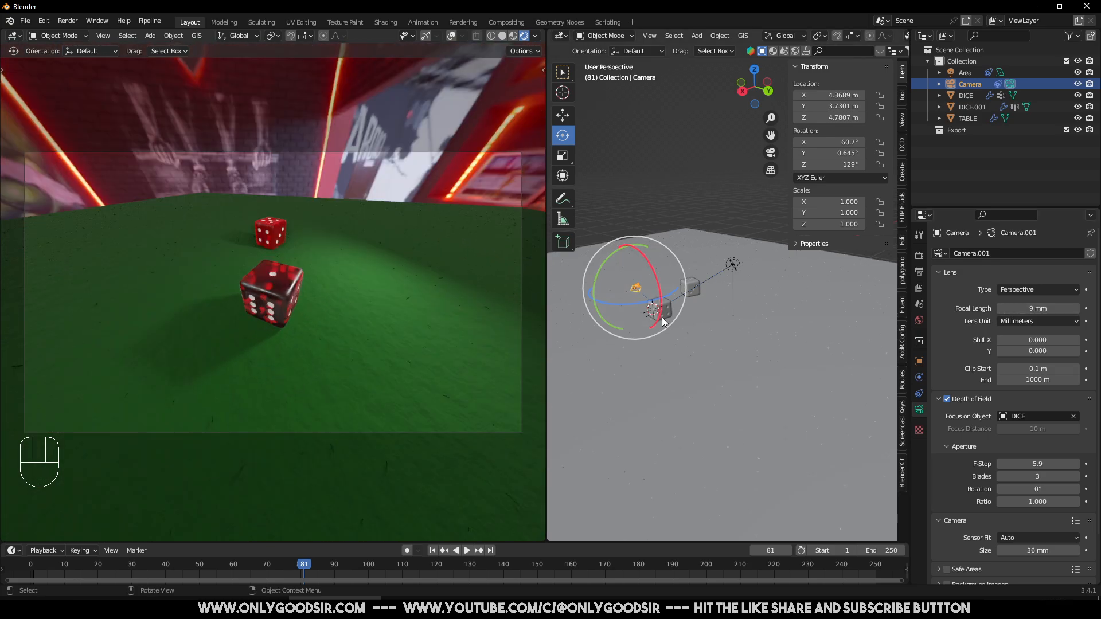
Step: Move the camera close to the front die, to about X 2.45 m, Y 3.11 m and Z 2.44 m
right_click(277, 307, "shift")
middle_click_drag(283, 303, 284, 308)
scroll(285, 312, "up", 3)
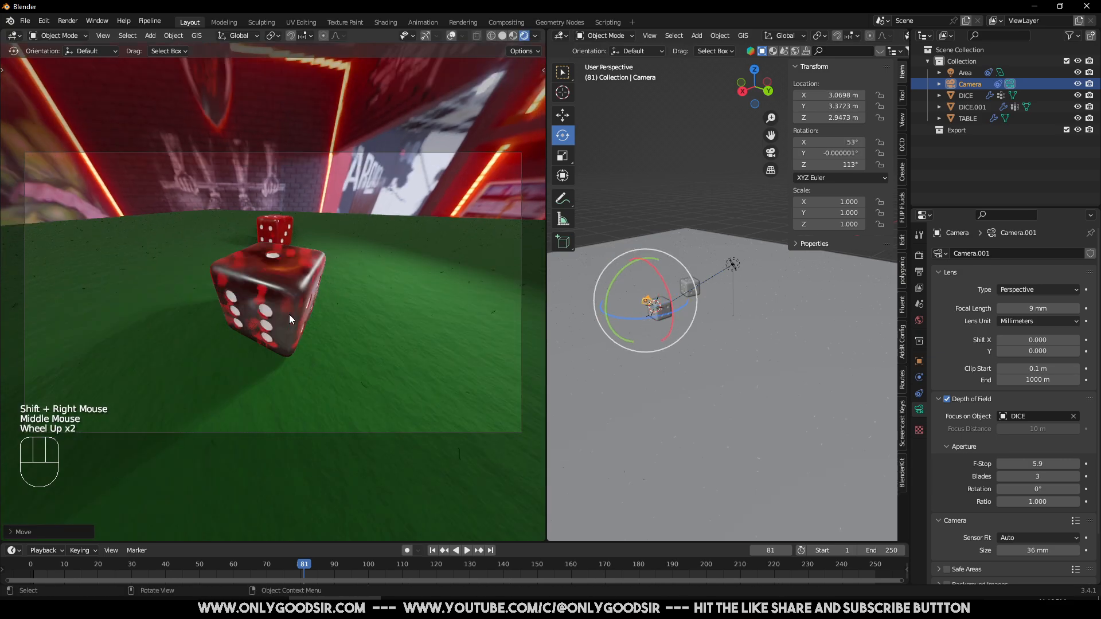
Step: Play the drop from frame 1 to check the closer camera framing
left_click(433, 551)
left_click(467, 550)
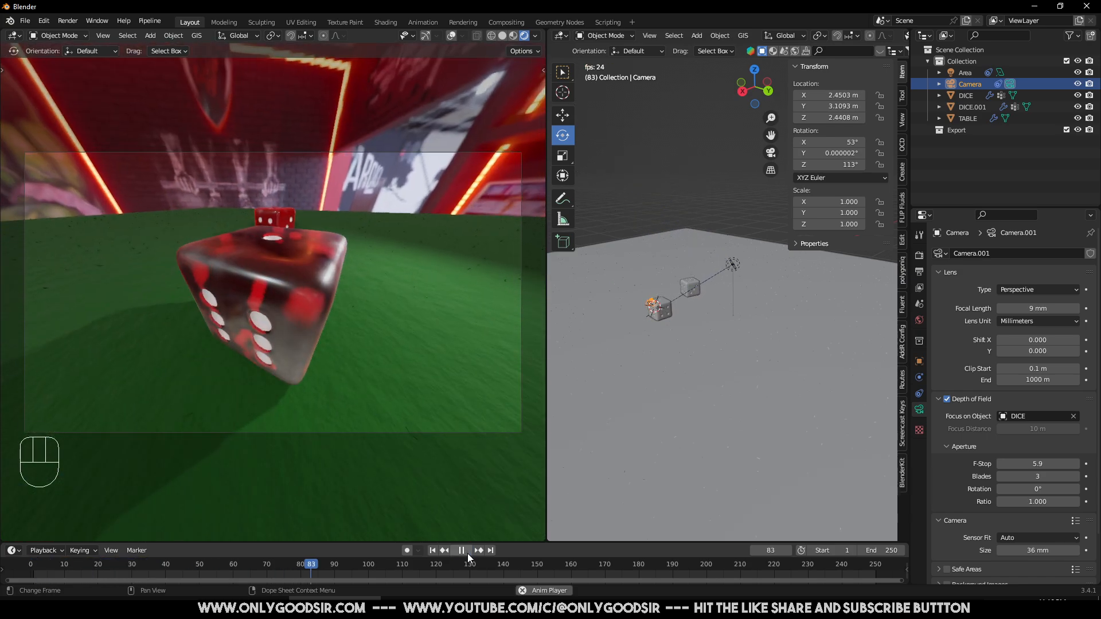
left_click(467, 552)
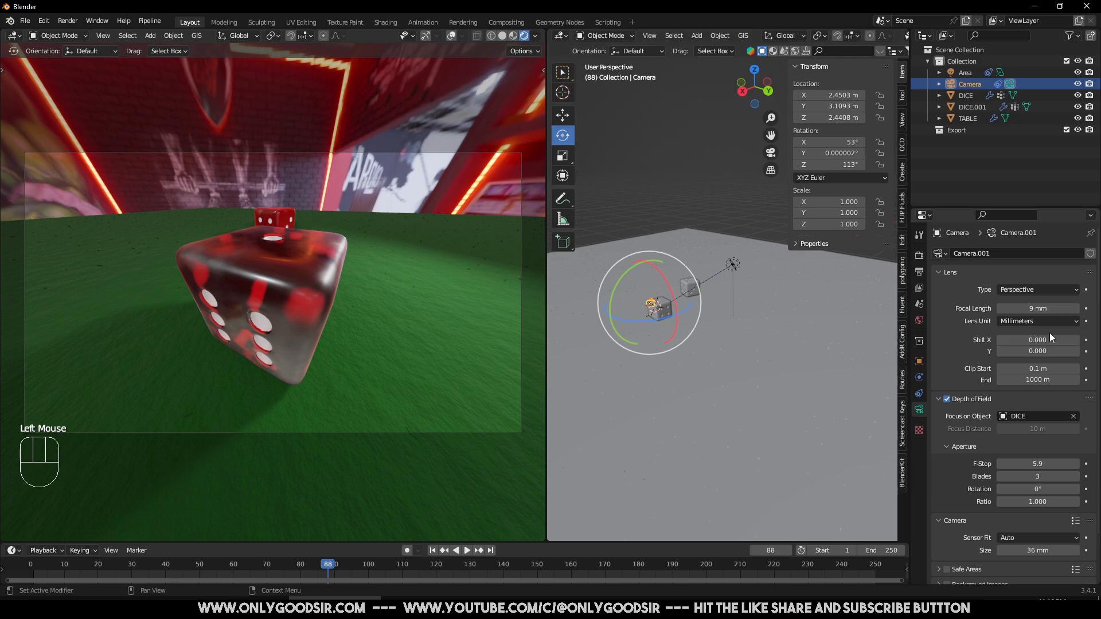
Step: Set the camera's focal length to 12.3 mm and F-Stop to 0.1, and replay the drop from frame 1
mouse_move(1038, 308)
left_mouse_down()
mouse_move(1072, 308)
mouse_move(1032, 308)
left_mouse_up()
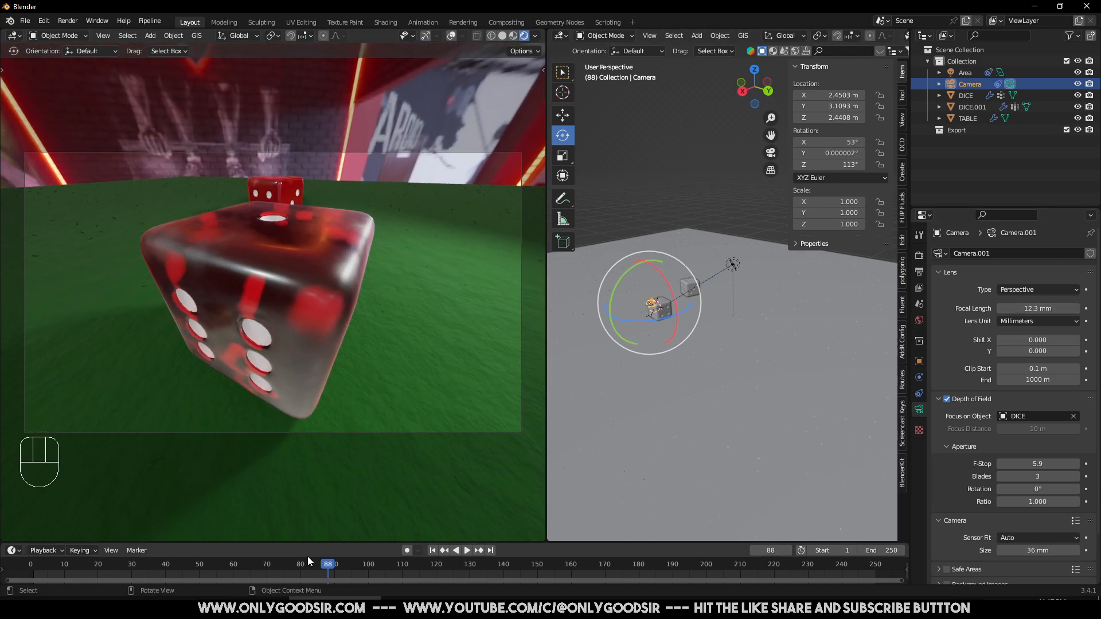
left_click_drag(1037, 463, 998, 463)
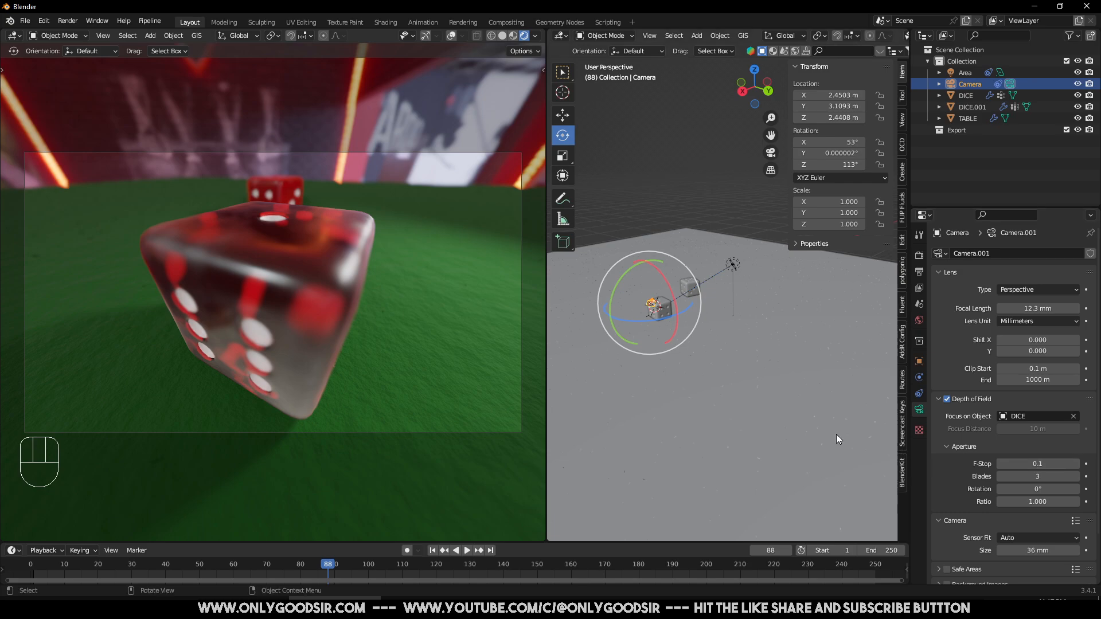
left_click(432, 550)
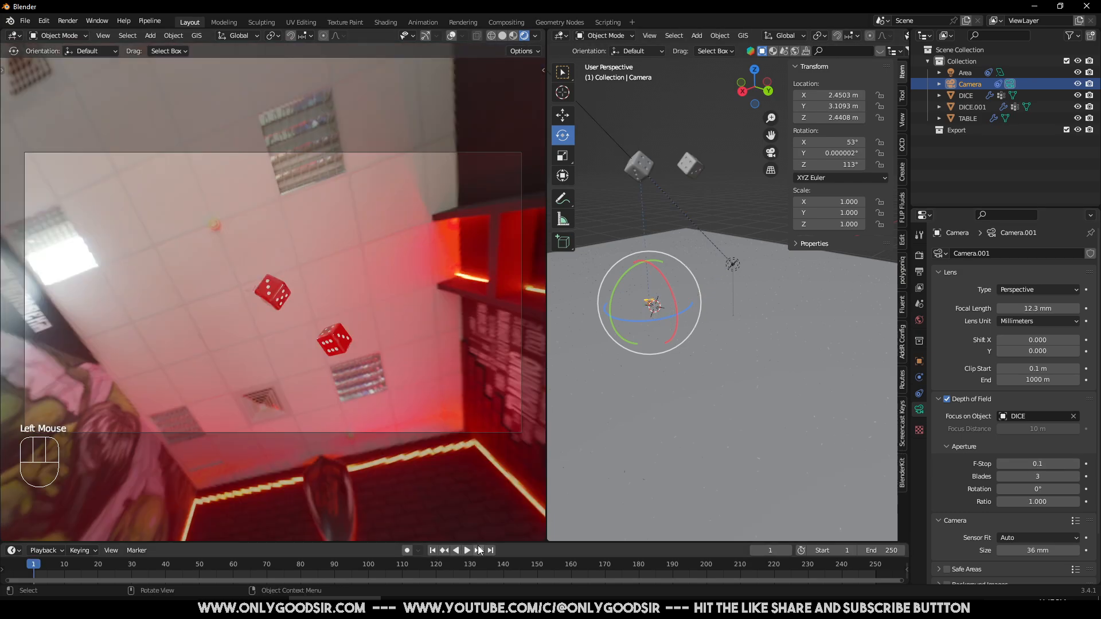
left_click(464, 550)
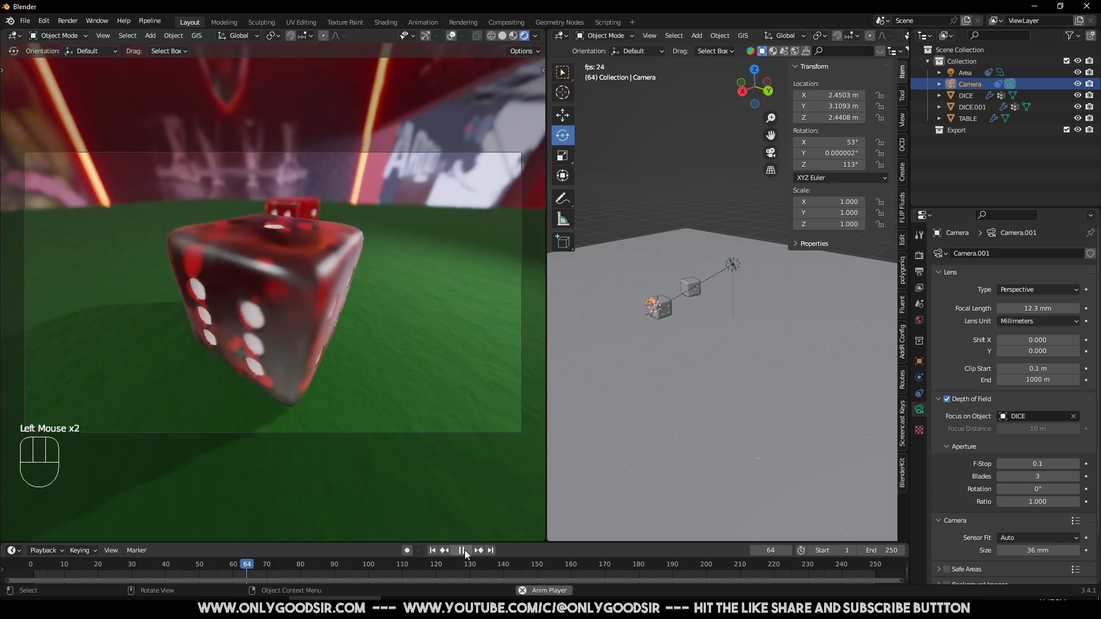
left_click(465, 549)
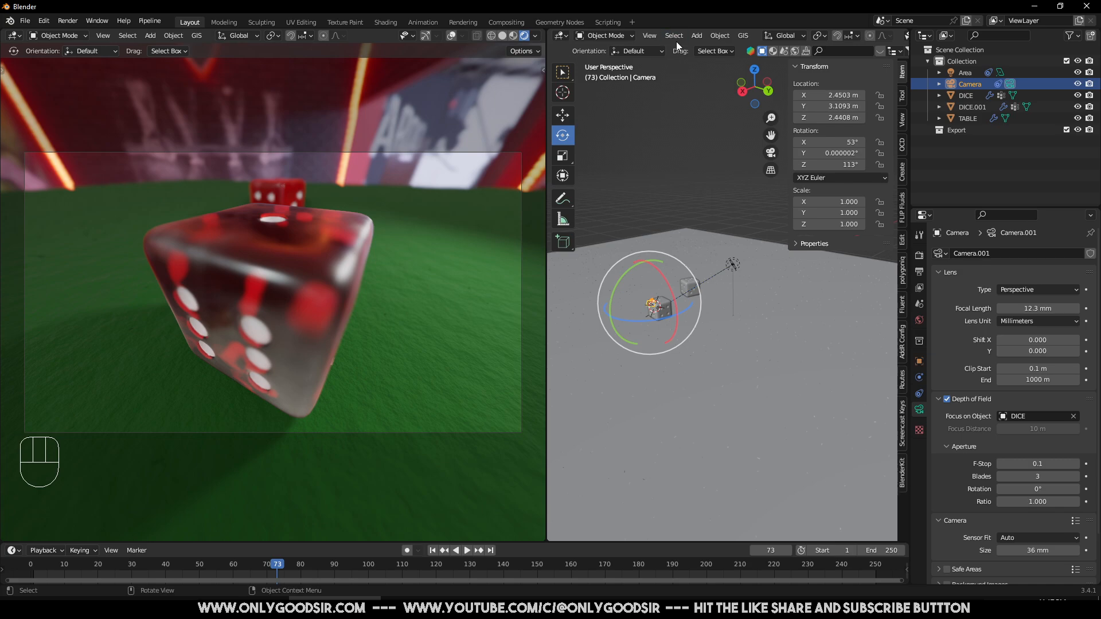
Step: Add a point light and place it above the dice at about X -1.27 m, Y -2.04 m and Z 4.57 m
left_click(695, 35)
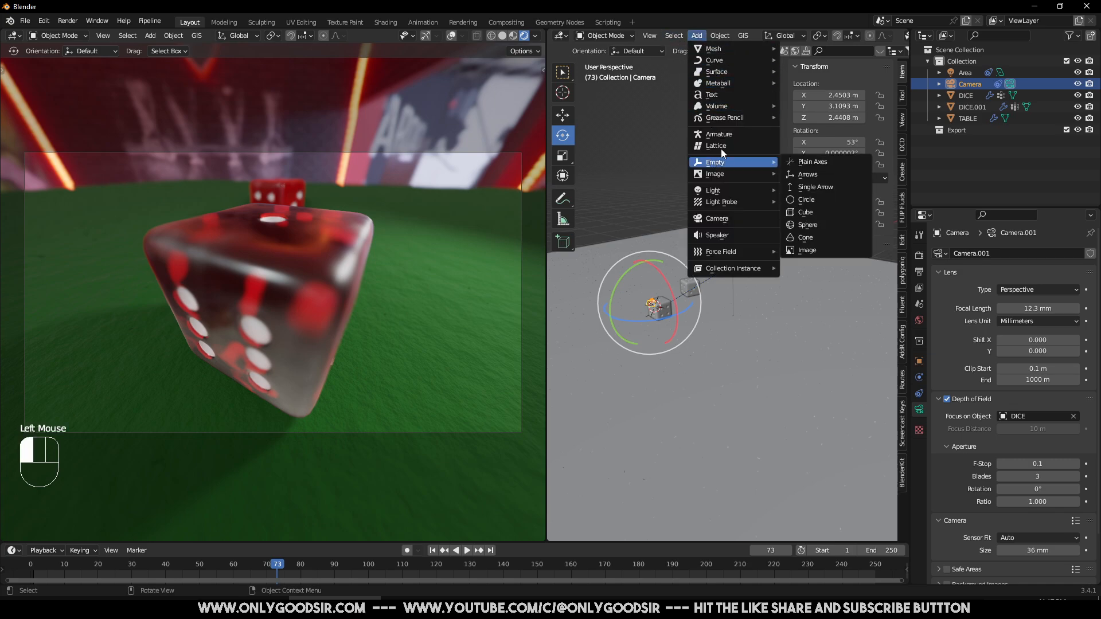
mouse_move(721, 191)
left_click(803, 190)
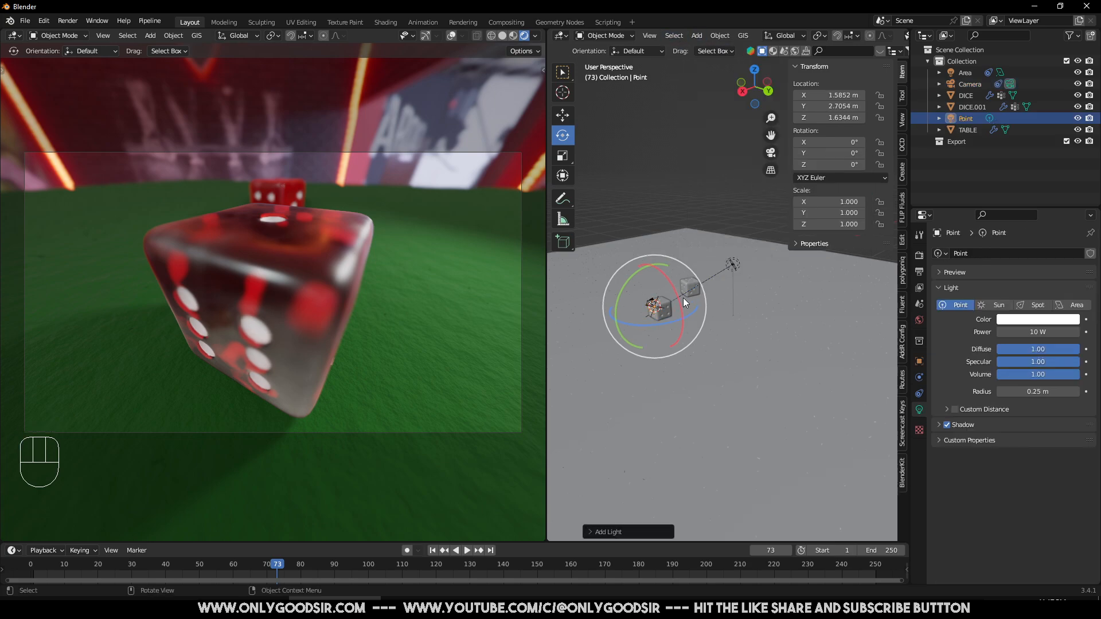
left_click(562, 116)
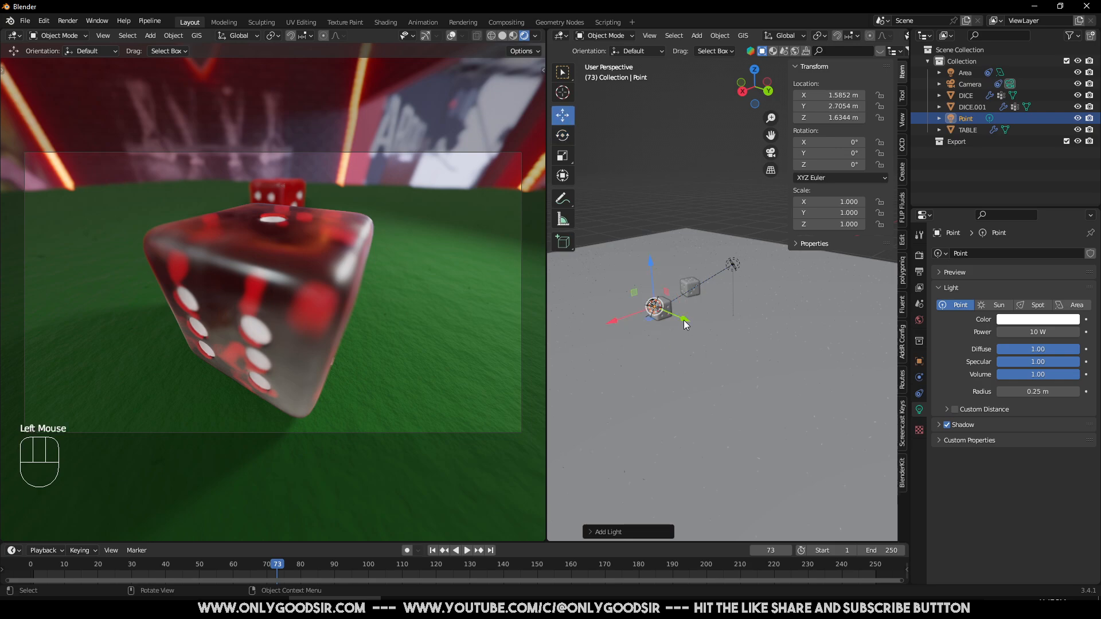
left_click_drag(683, 320, 635, 195)
left_click_drag(581, 267, 596, 265)
left_click_drag(641, 203, 644, 221)
Step: Set the point light's power to 1500 W and shift it along Y to about -3.88 m
left_click(1066, 334)
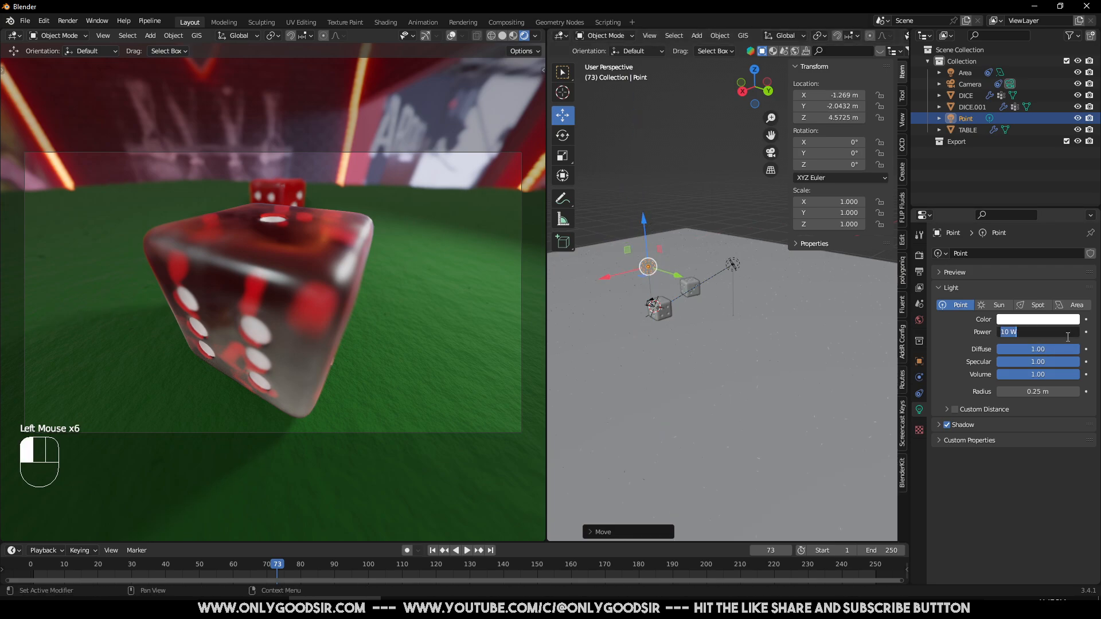
type("1500")
key("Return")
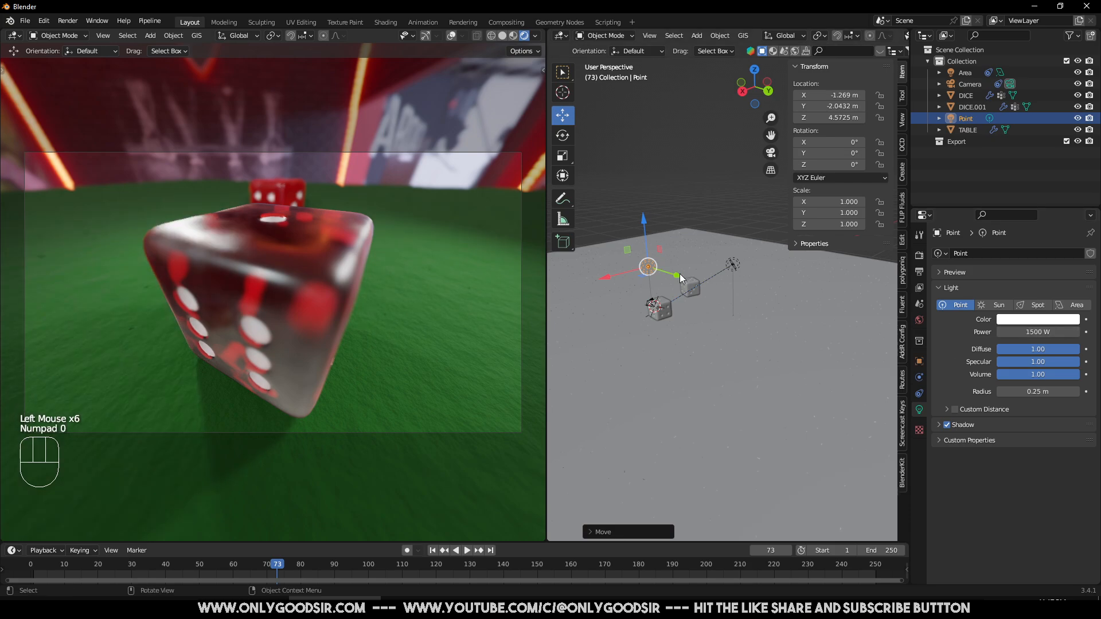
mouse_move(680, 273)
left_mouse_down()
mouse_move(740, 293)
mouse_move(672, 267)
left_mouse_up()
Step: Color the point light a fully saturated blue and set its power to 2500 W
left_click(1026, 319)
mouse_move(1030, 234)
left_mouse_down()
mouse_move(1044, 220)
mouse_move(977, 203)
mouse_move(1021, 165)
mouse_move(1054, 180)
mouse_move(1042, 171)
left_mouse_up()
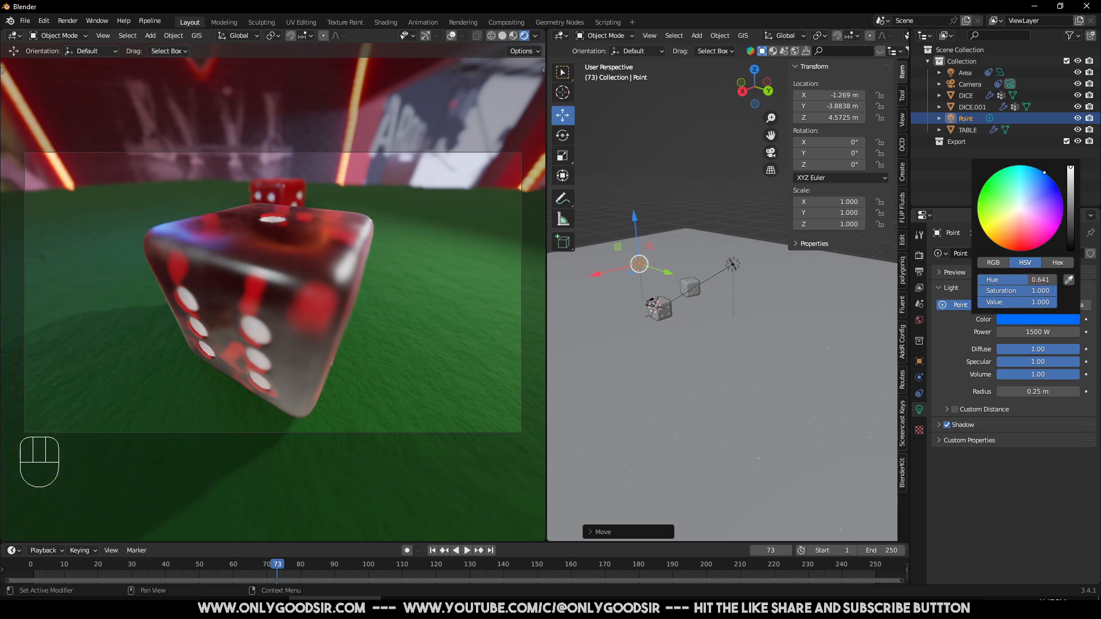
left_click(1040, 331)
type("2500")
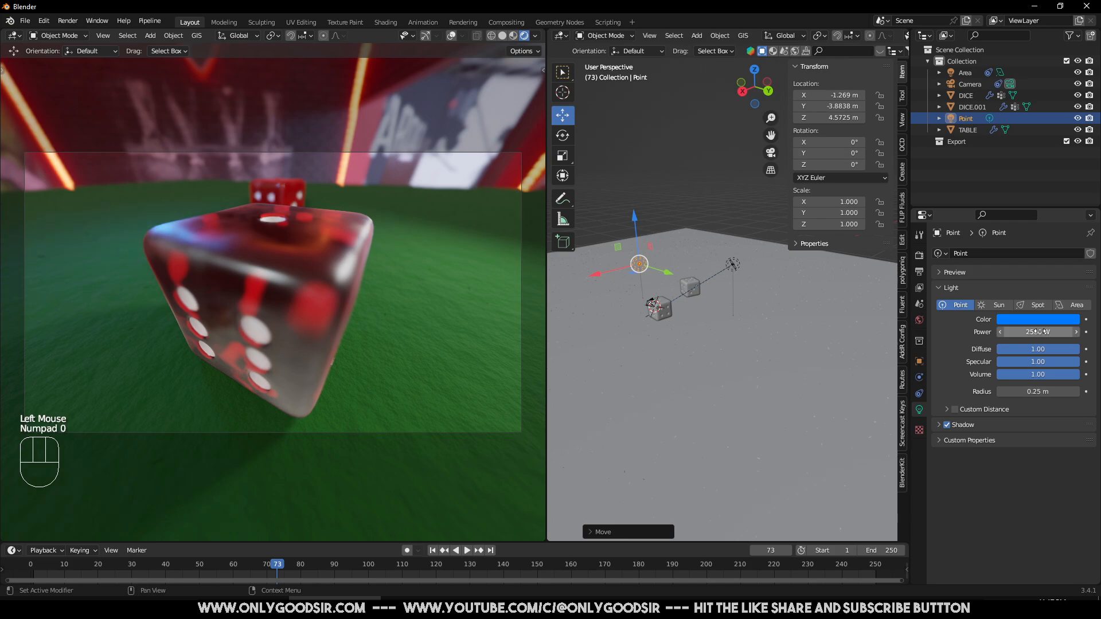
Step: Move the blue point light to about X 2.11 m and Y 0.02 m, and replay the drop from frame 1
left_click_drag(599, 265, 588, 296)
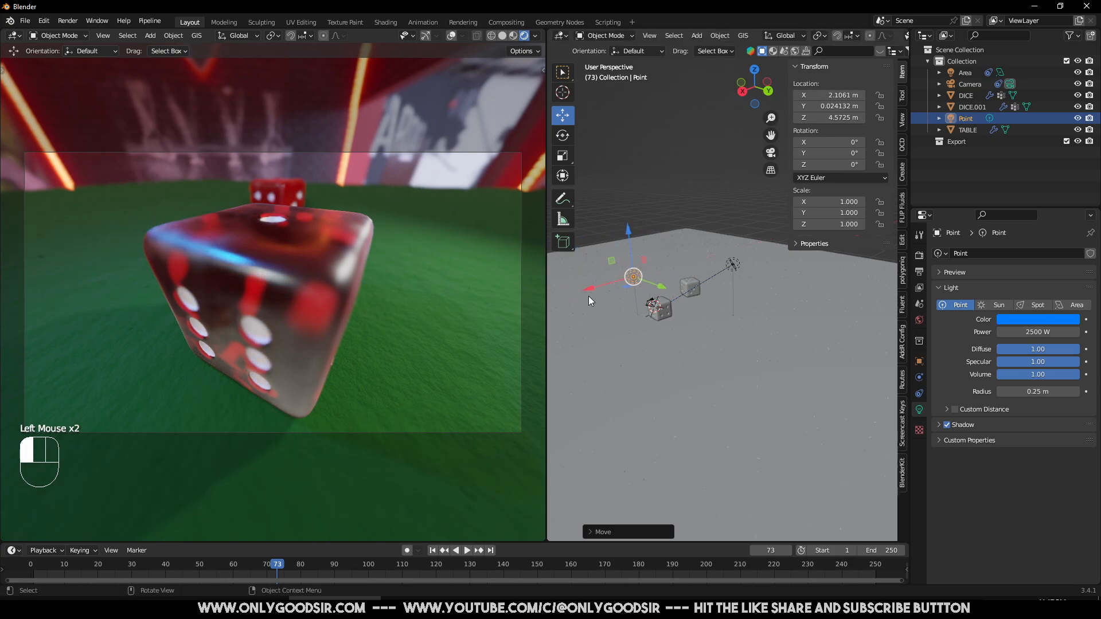
left_click(432, 550)
left_click(467, 550)
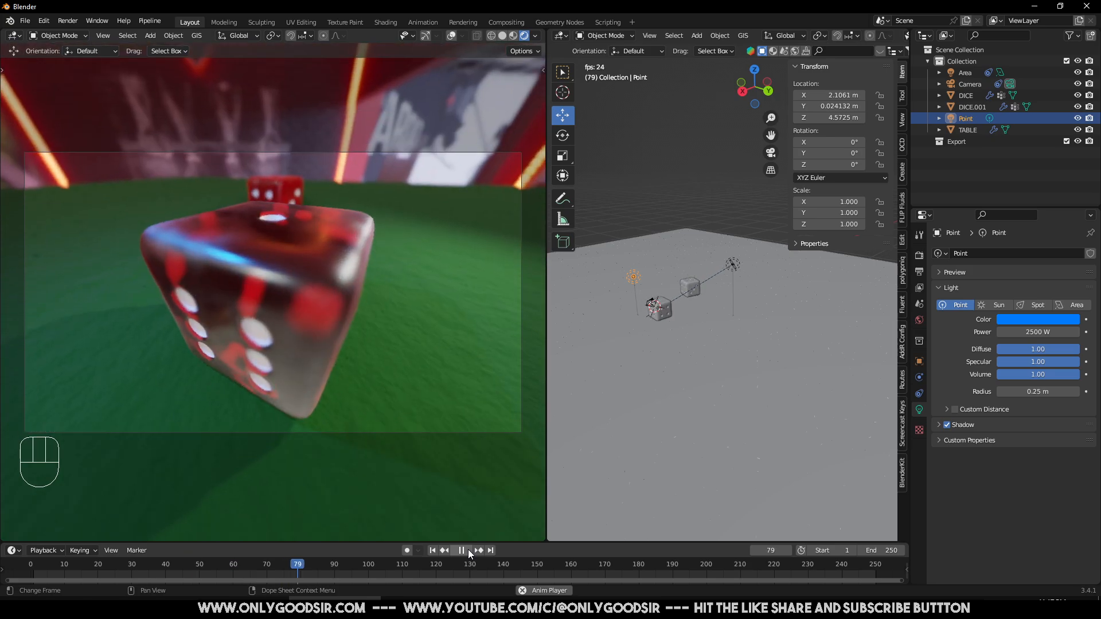
left_click(468, 549)
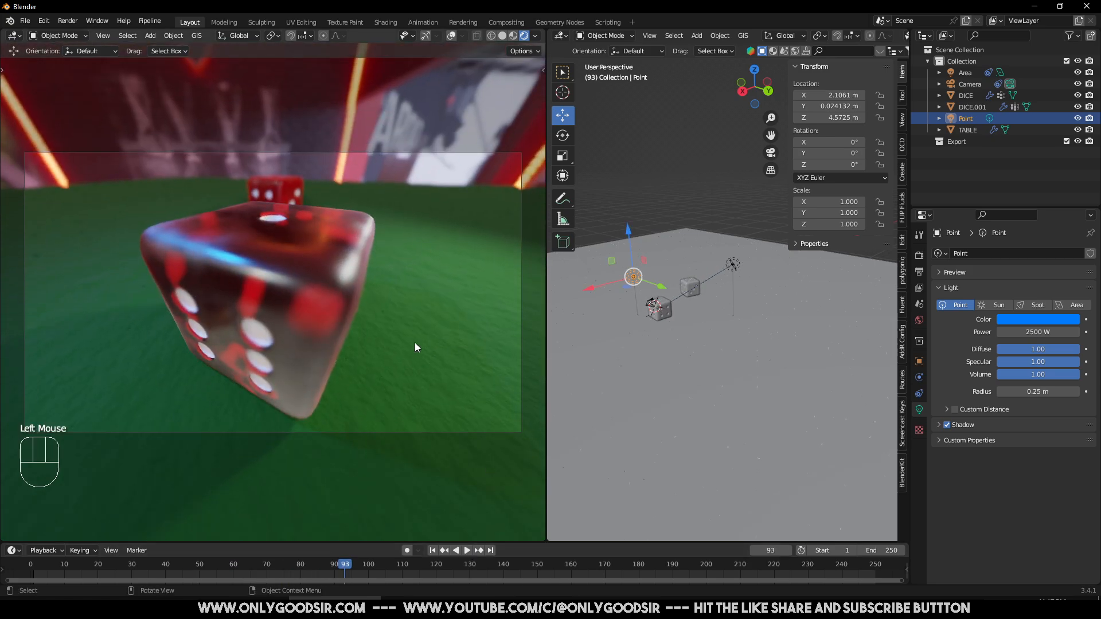